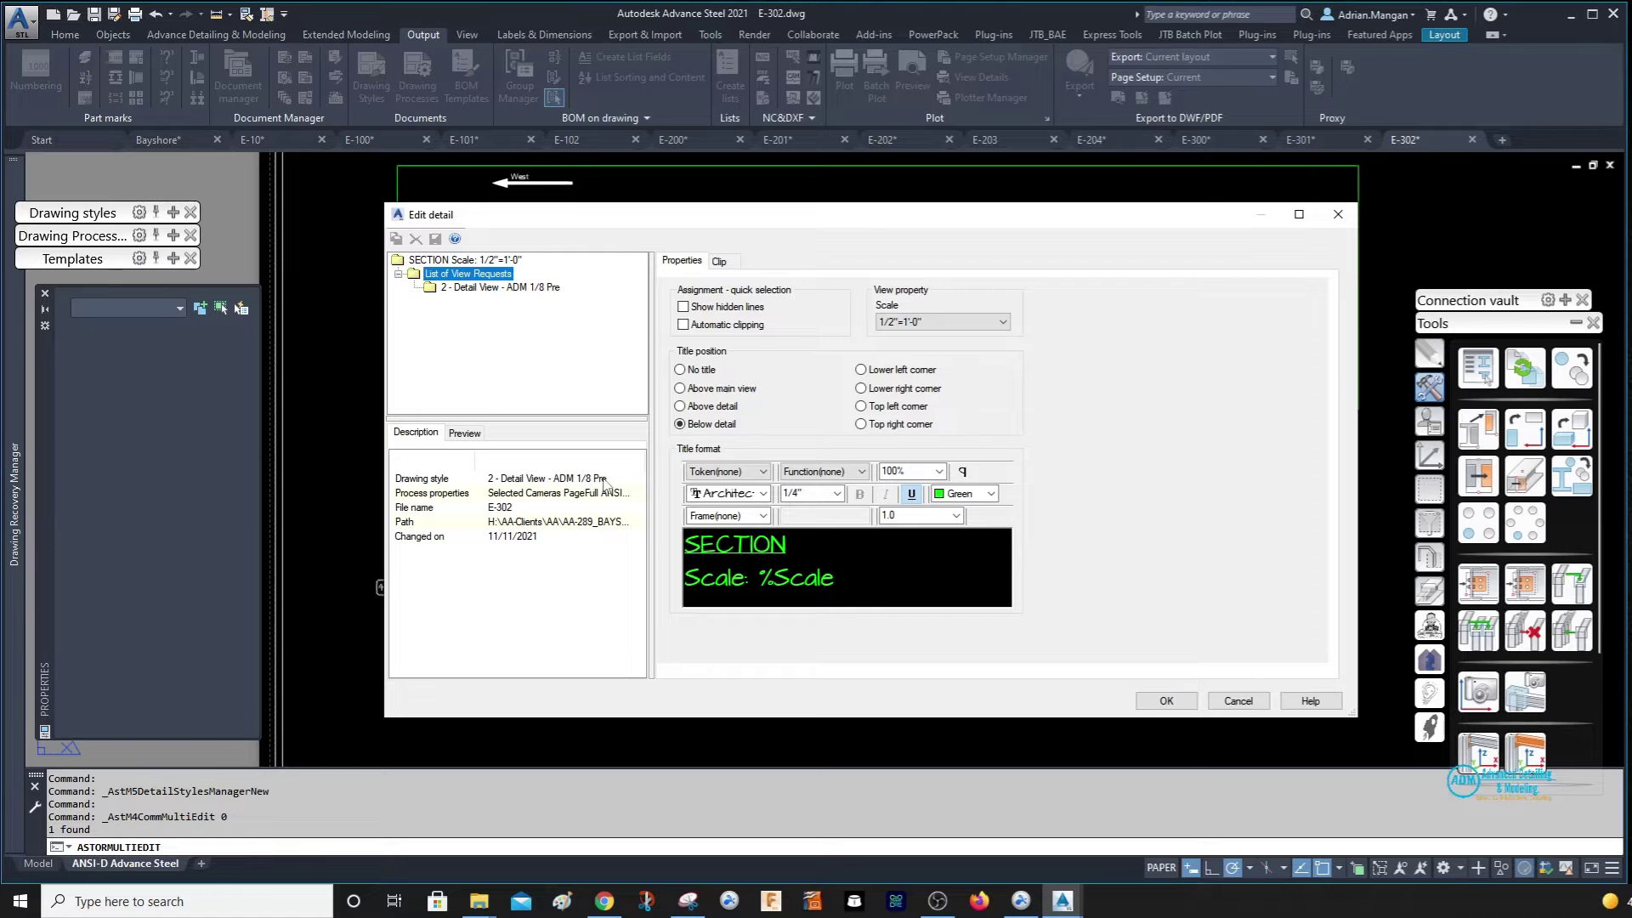
Accept the section's detail settings and check the properties of the camera described ADDITIONAL W10x12 AT EXISTING ROOF LEVEL in the Bayshore model.
click(1167, 700)
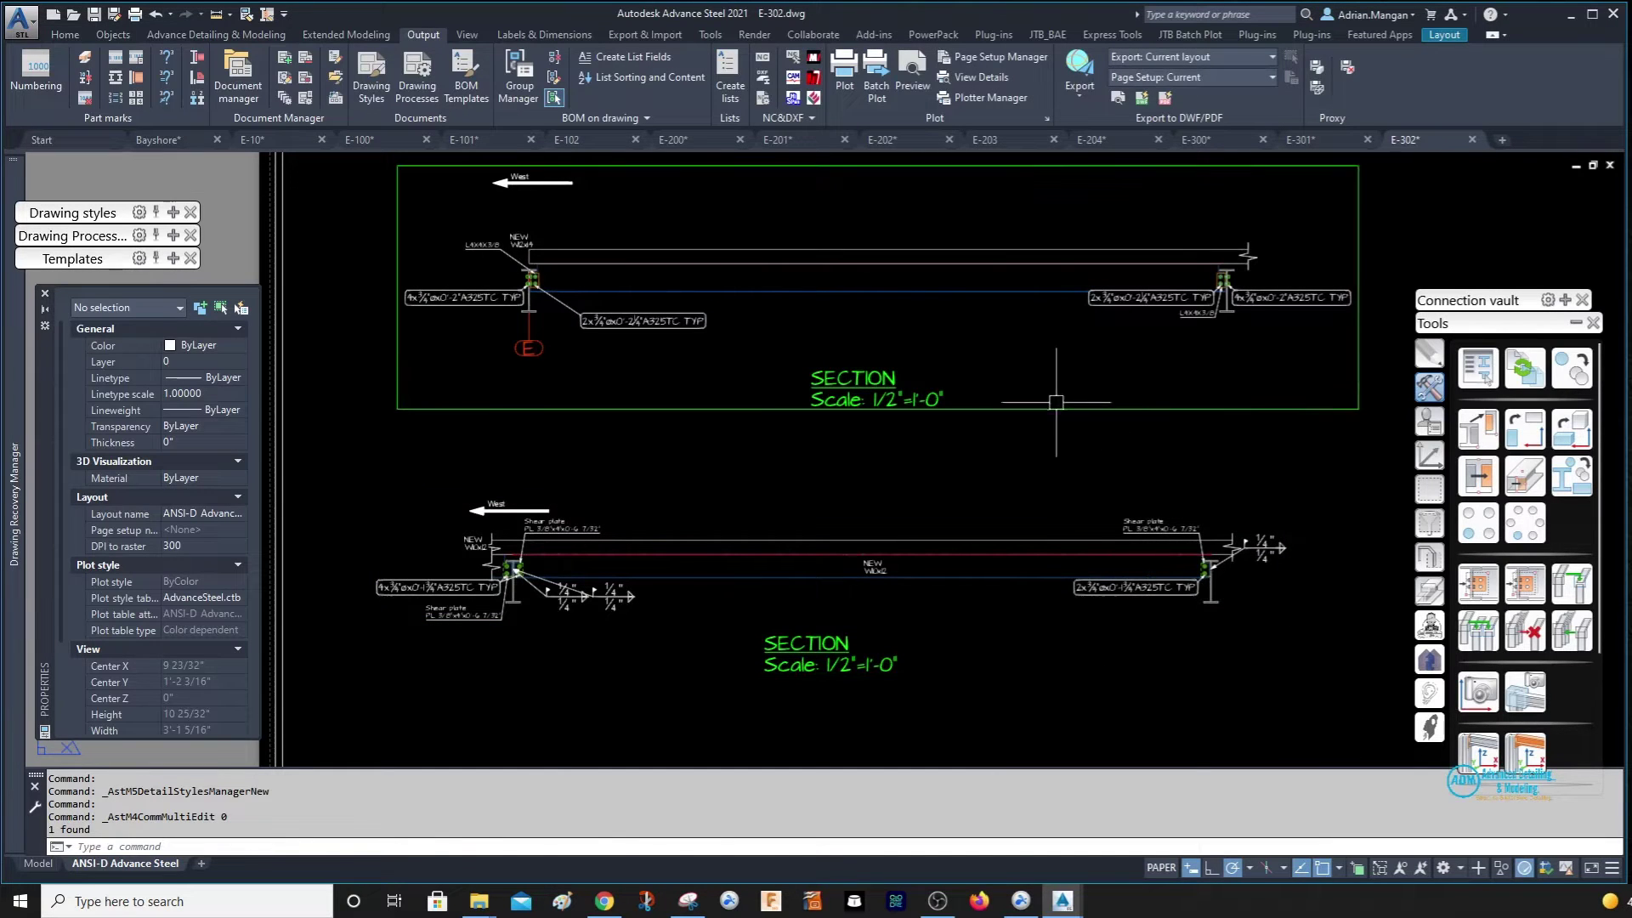
middle_drag(728, 354, 678, 364)
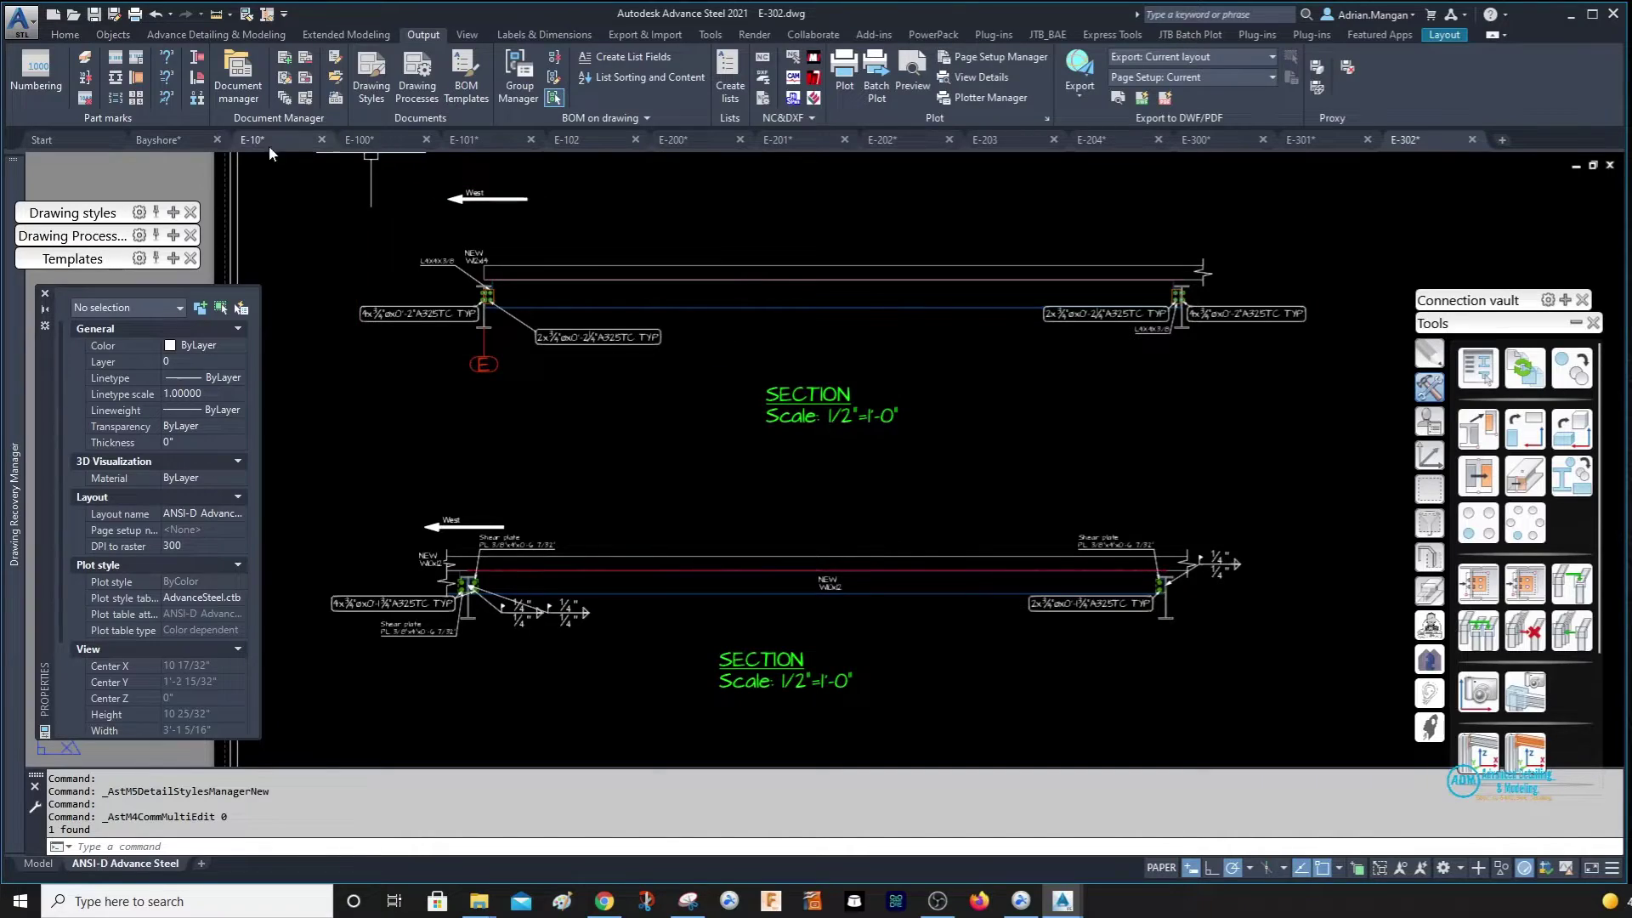
click(184, 141)
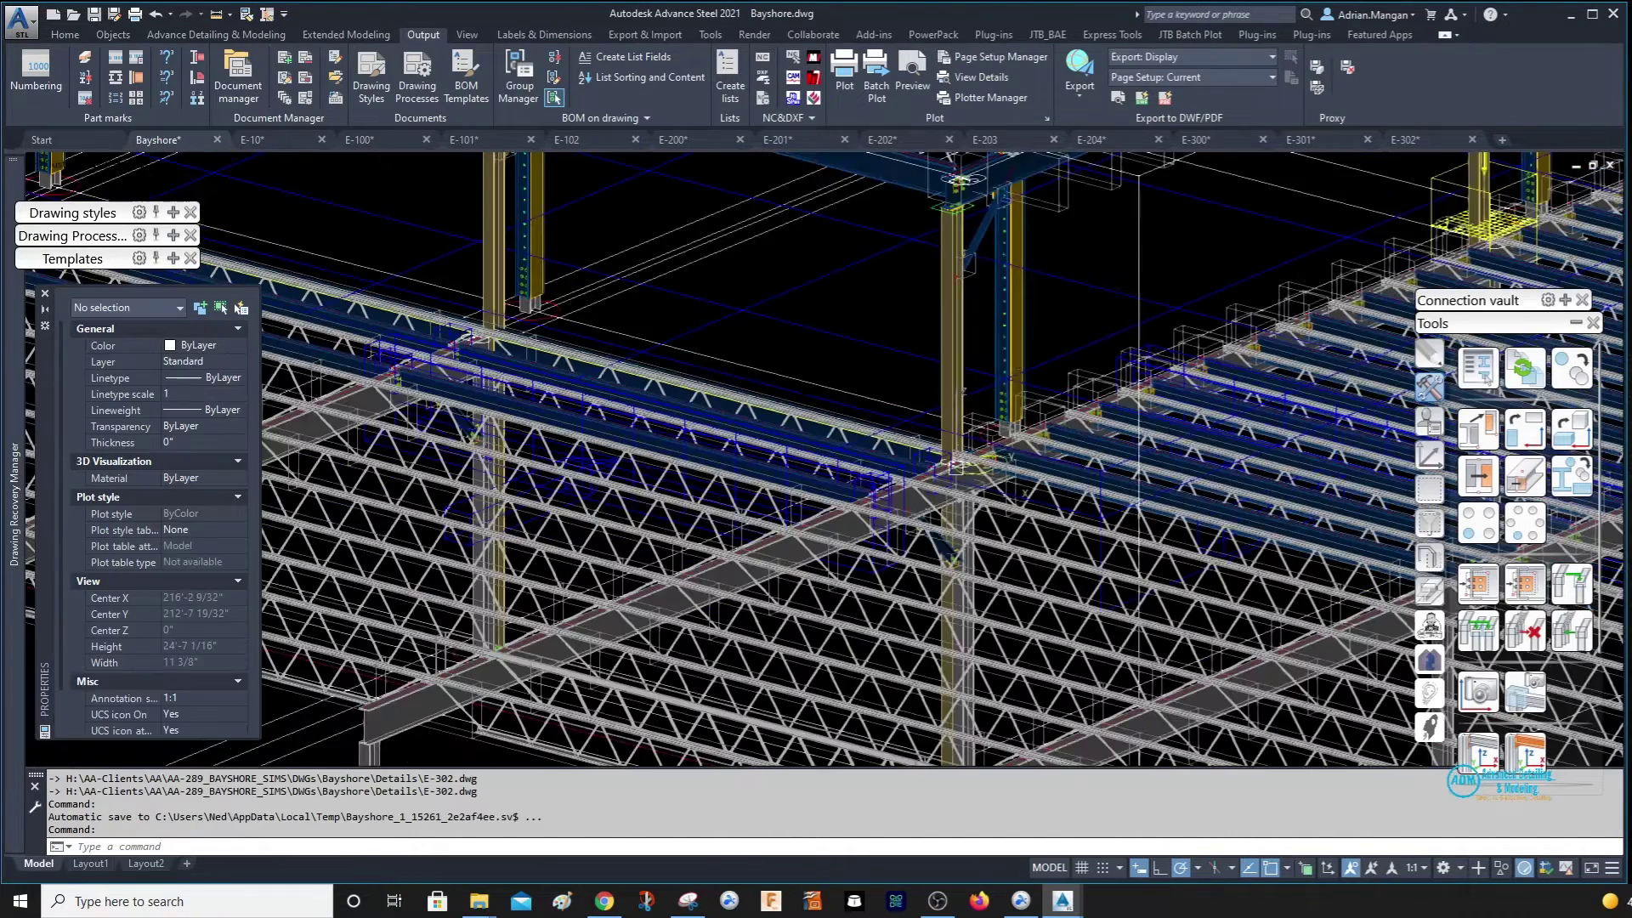
scroll(956, 466, down, 5)
scroll(941, 455, up, 6)
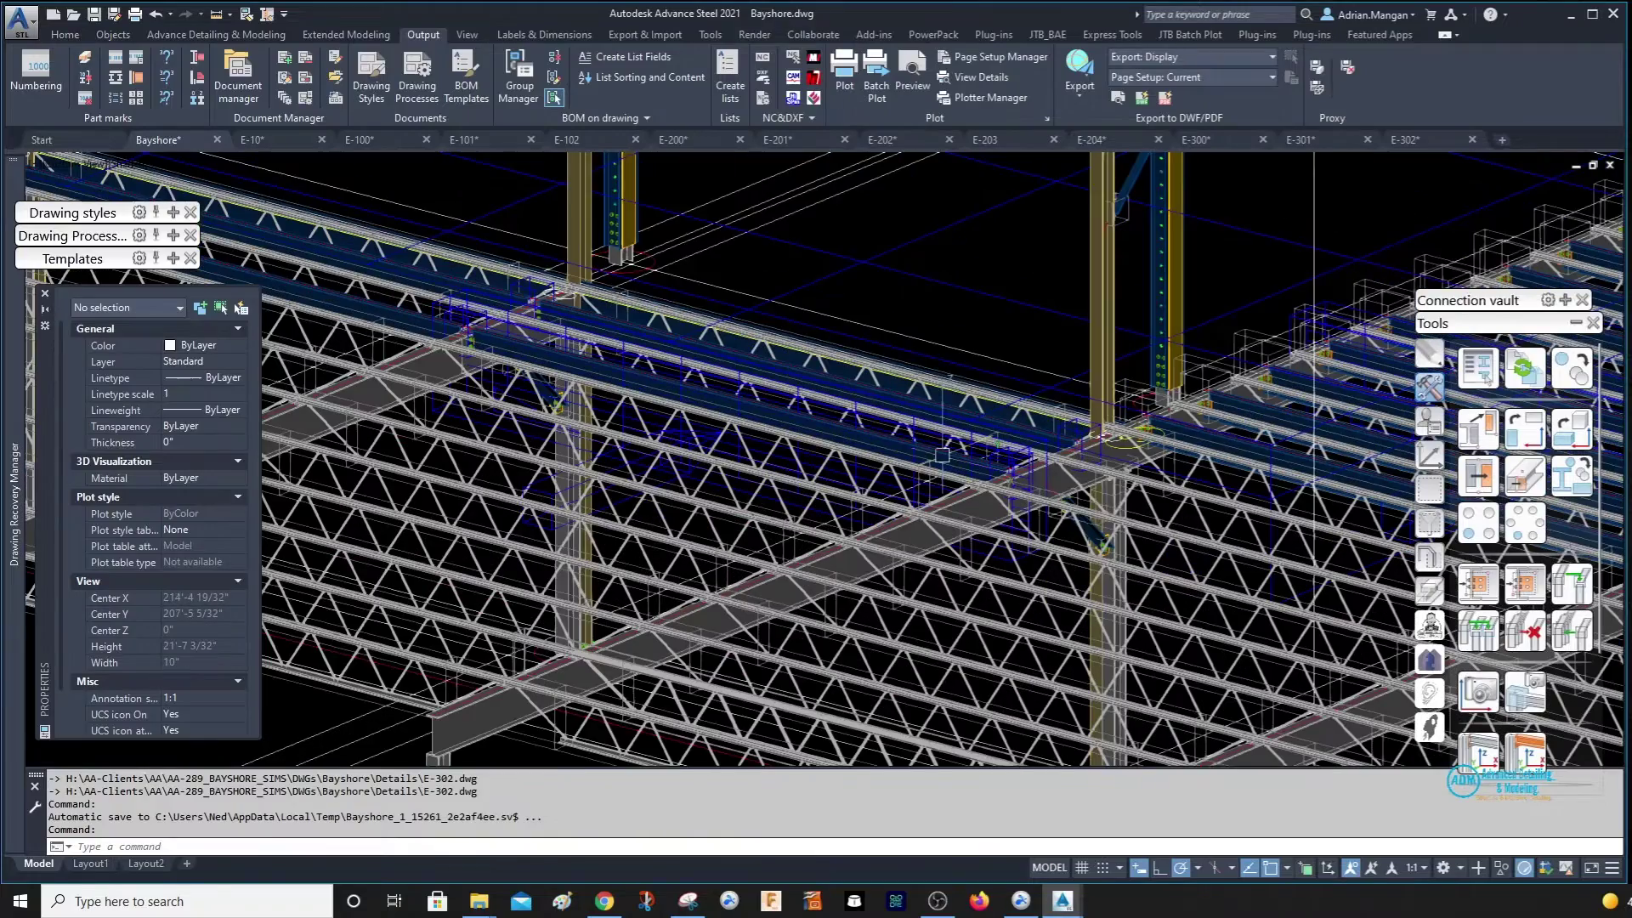
double_click(1023, 461)
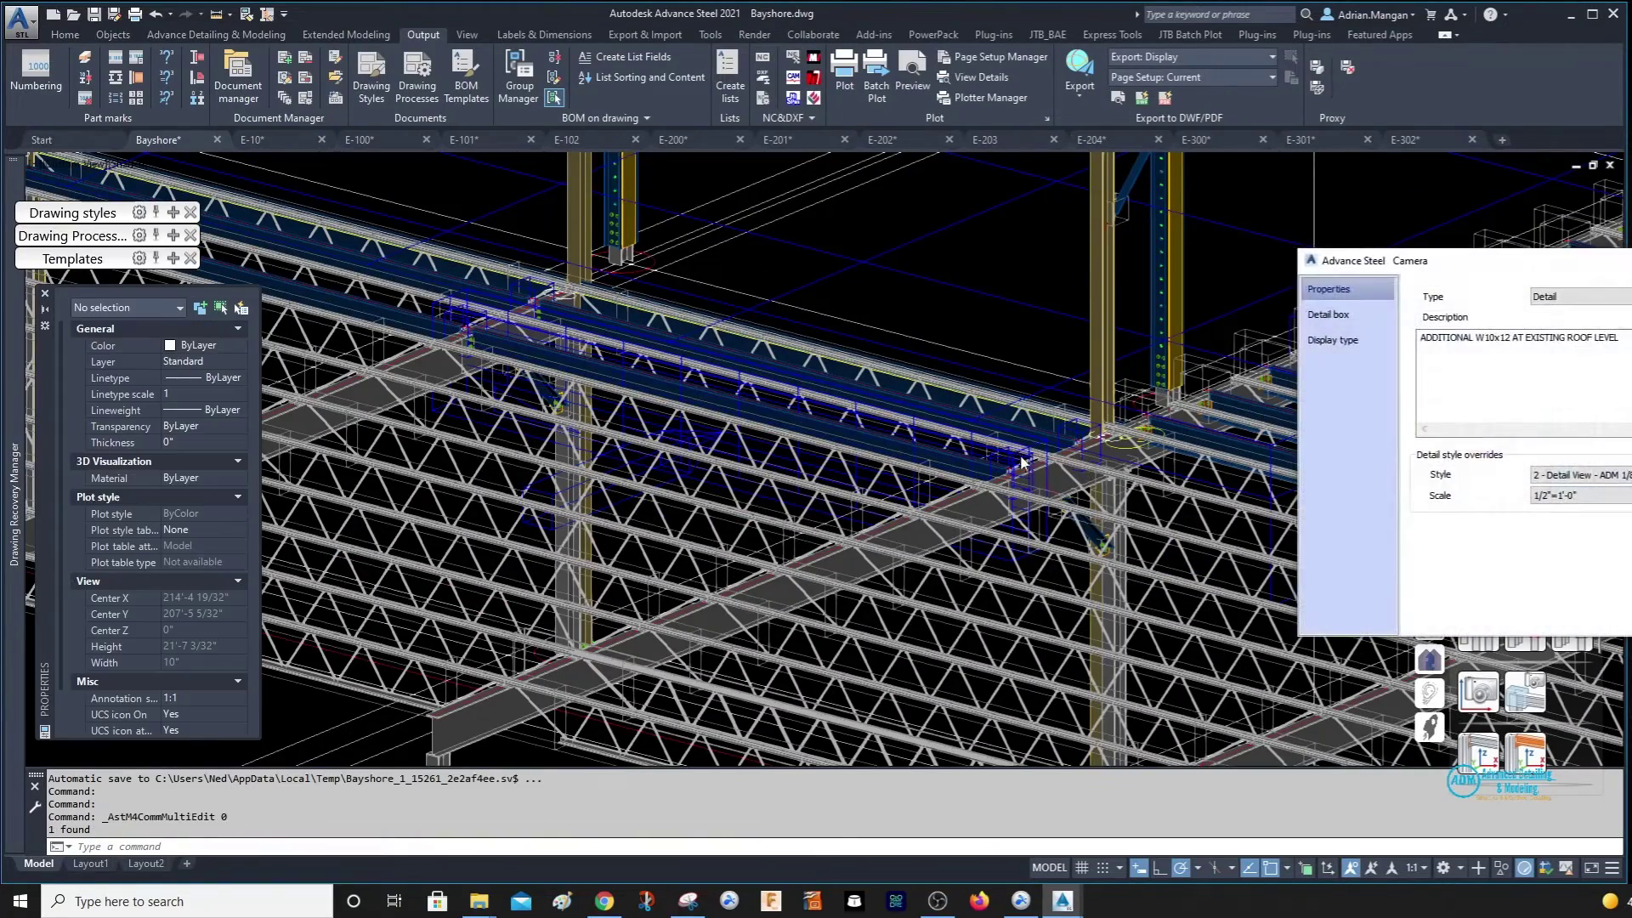
key(Escape)
Set the color of the two roof-level detail cameras to Yellow.
click(1041, 459)
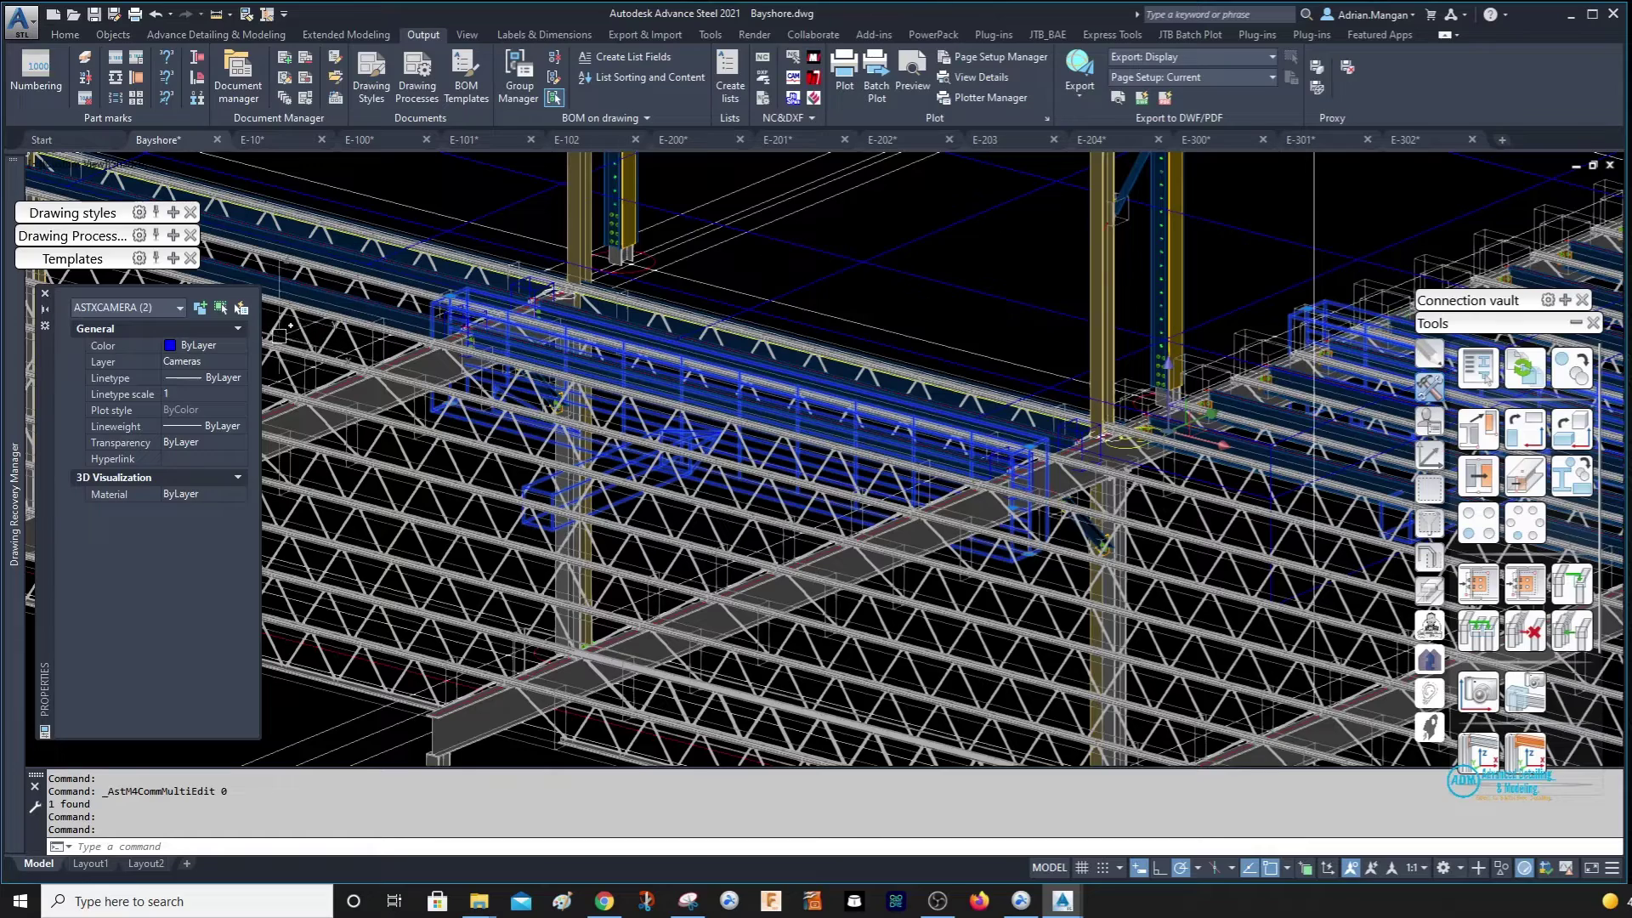
click(241, 345)
click(195, 404)
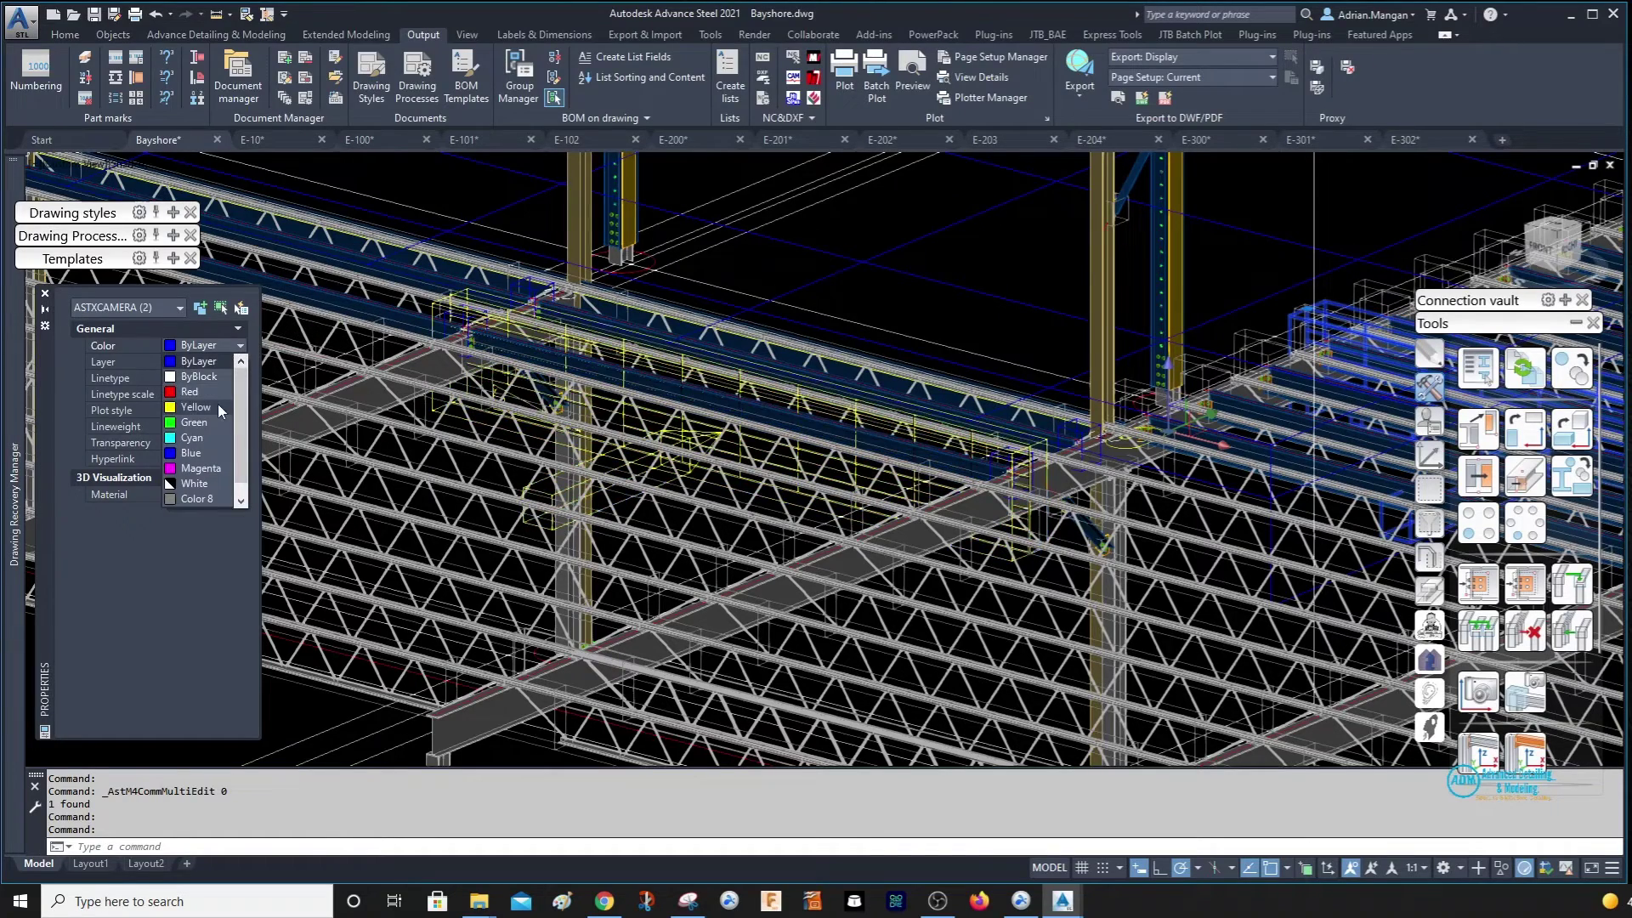
key(Escape)
Check the detail style override options in the properties of the W10x12 roof-level camera.
middle_drag(1247, 573, 972, 581)
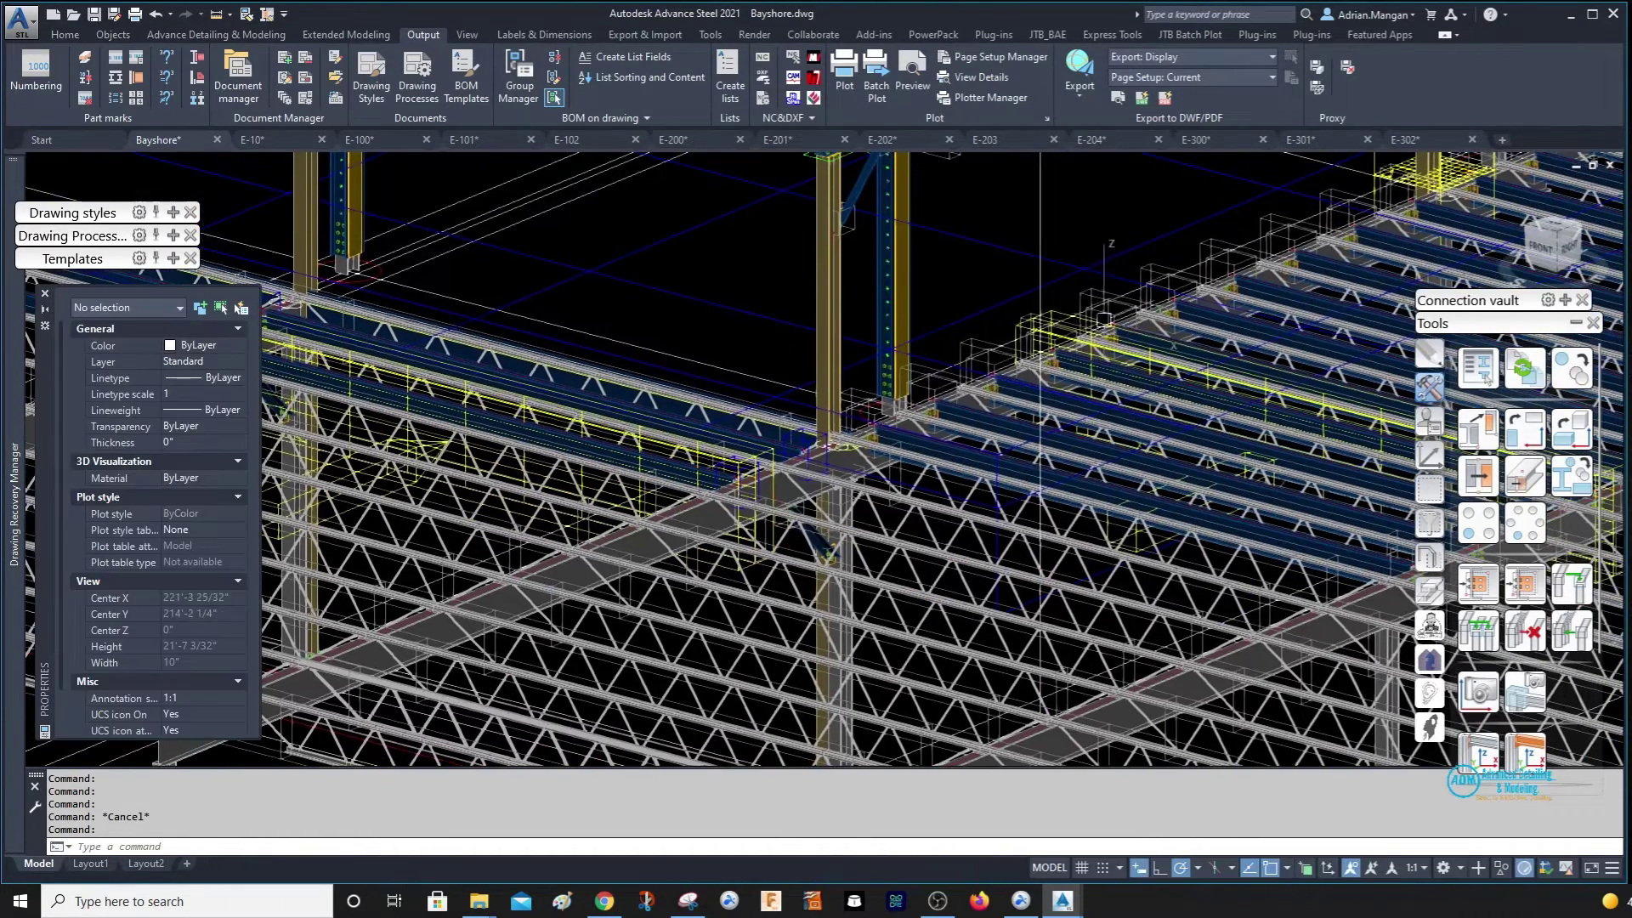
click(1108, 331)
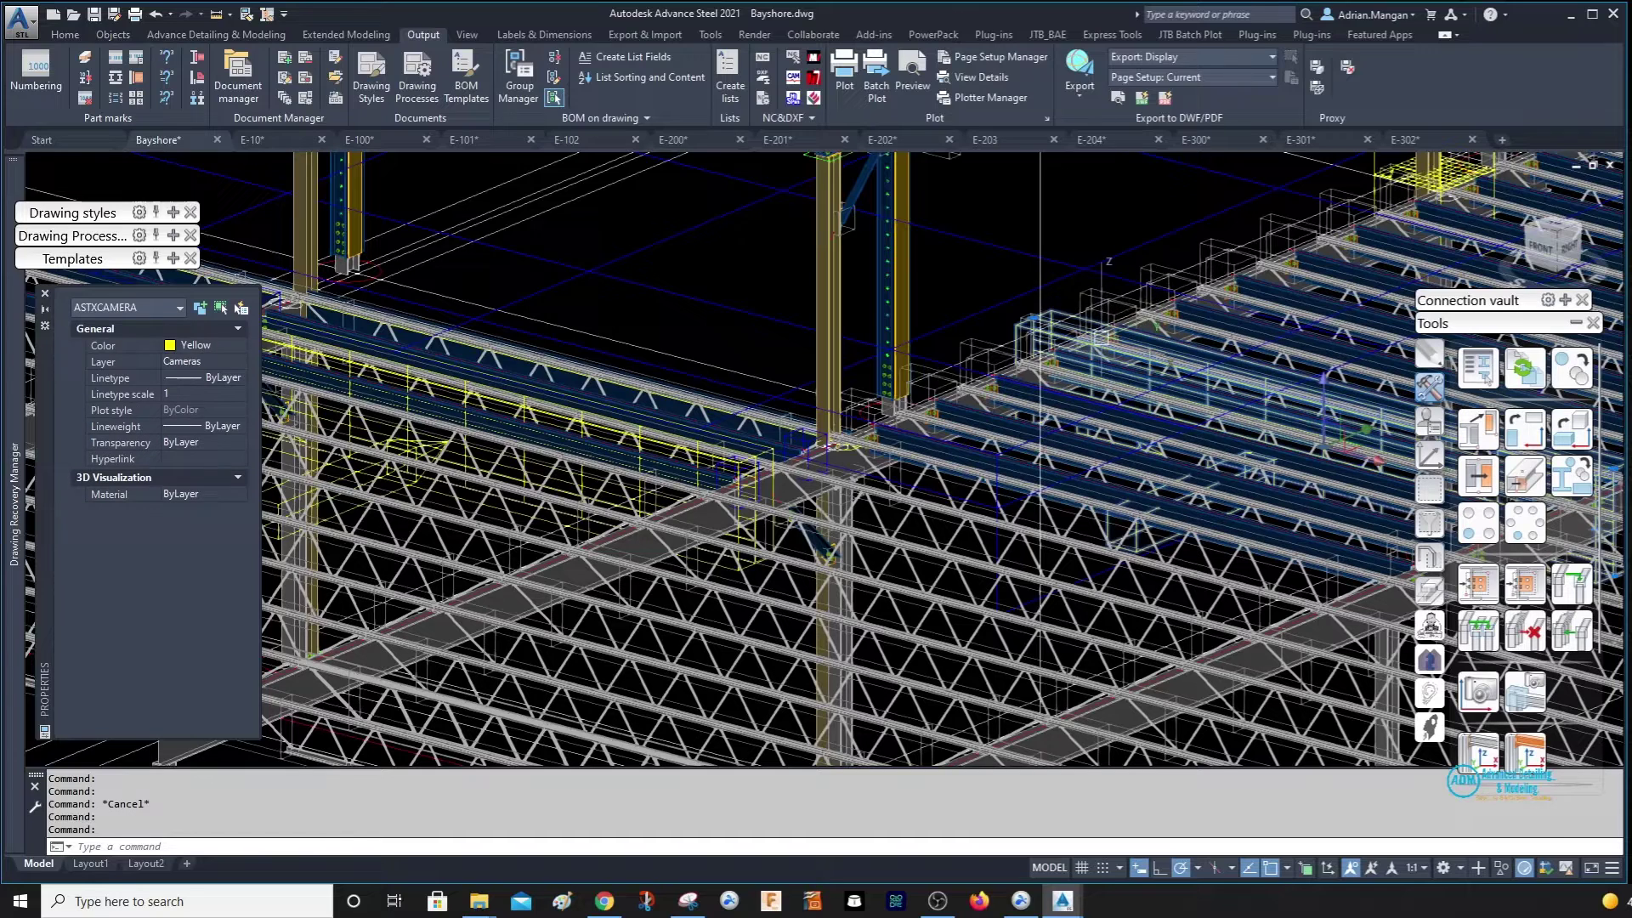
double_click(738, 440)
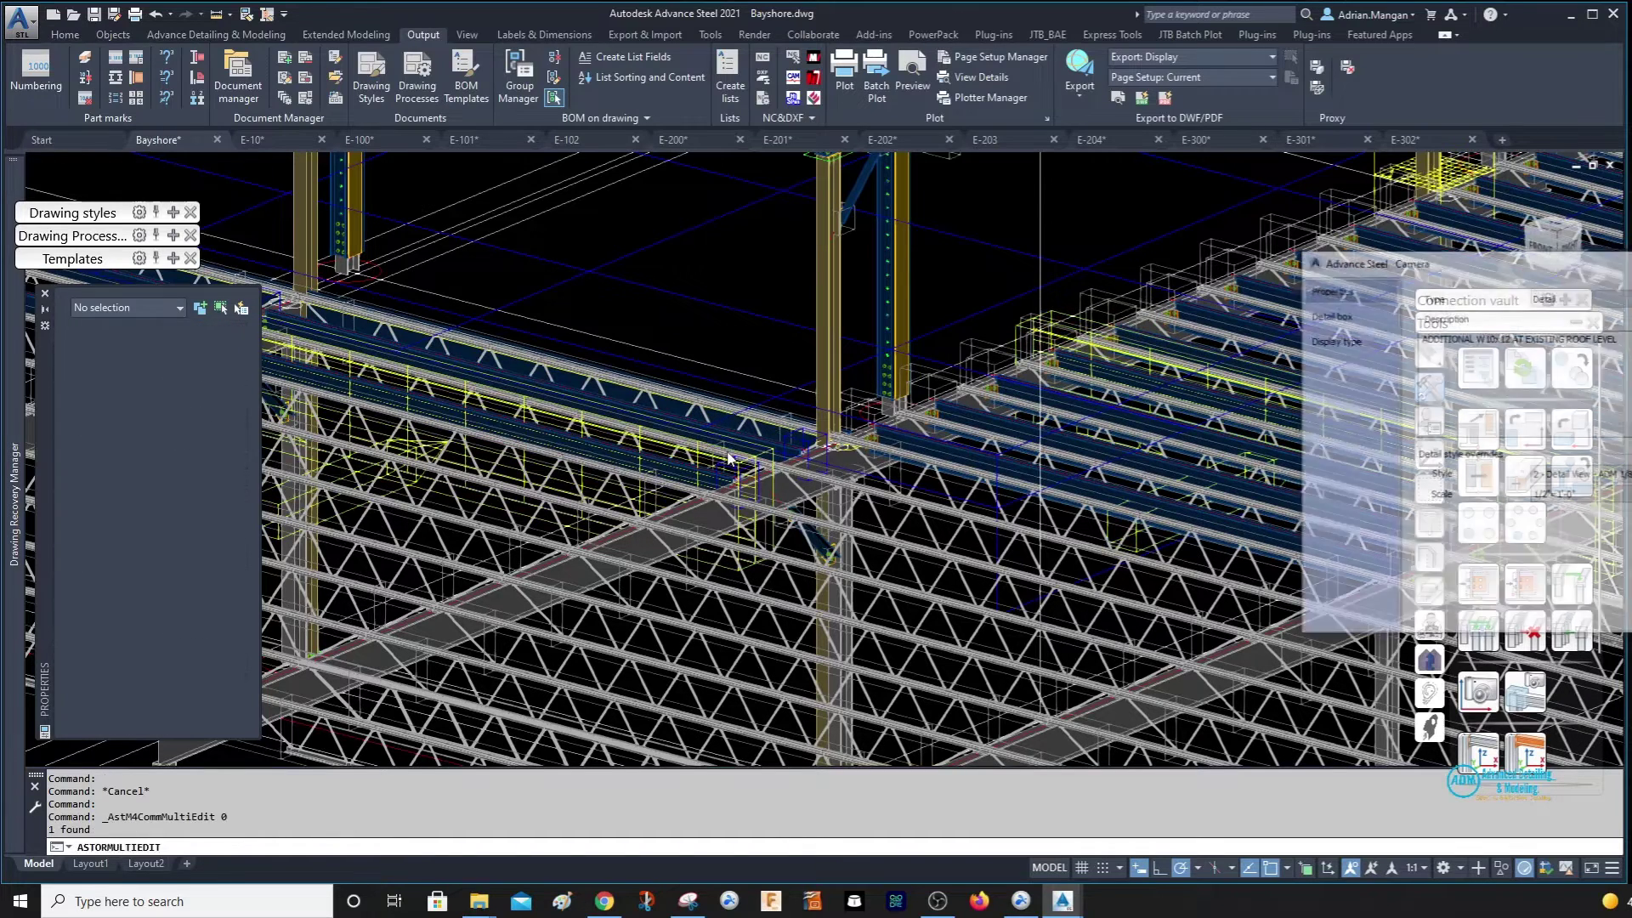
click(1564, 476)
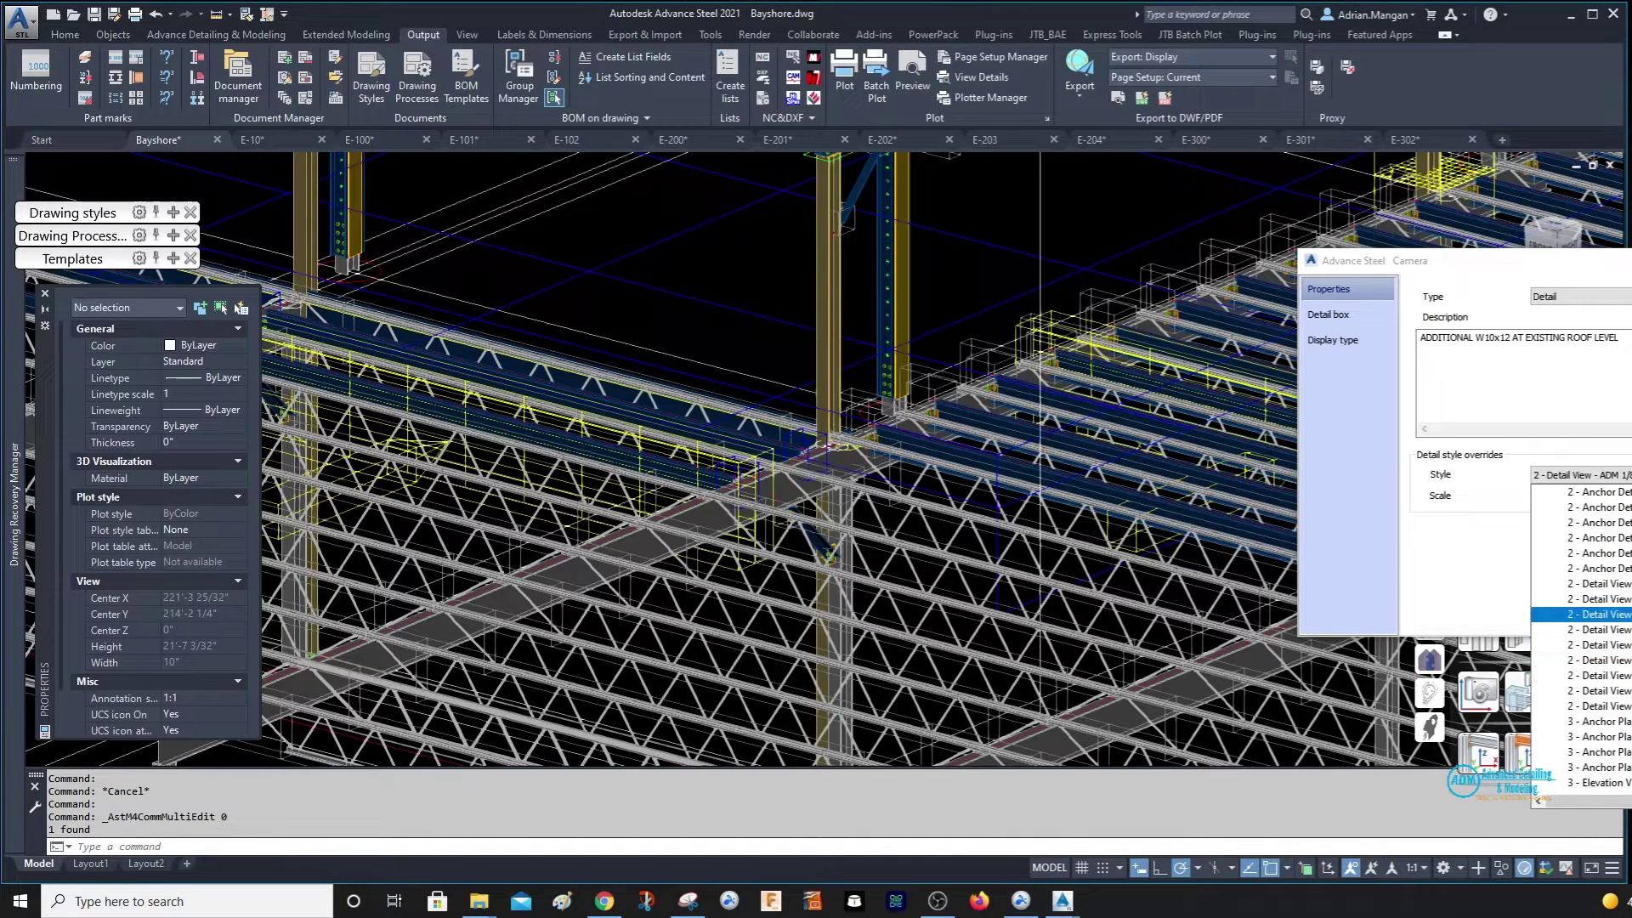
key(Escape)
key(Escape)
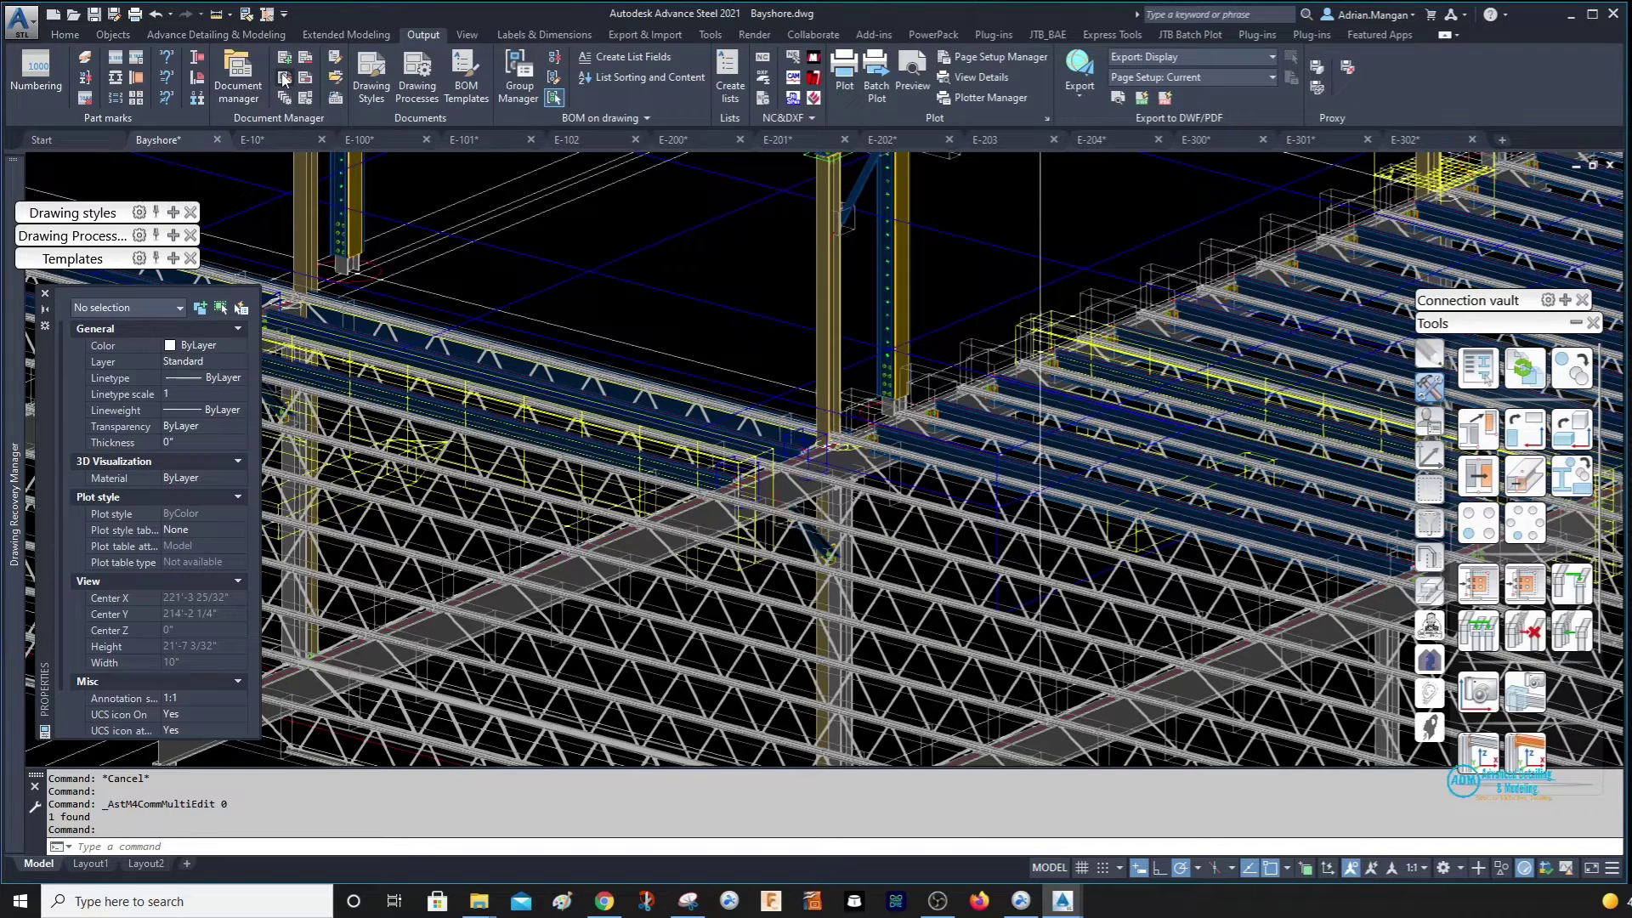
Review the detail title settings of the drawing style 2 - Detail View - ADM 1/8 Pre.
click(285, 80)
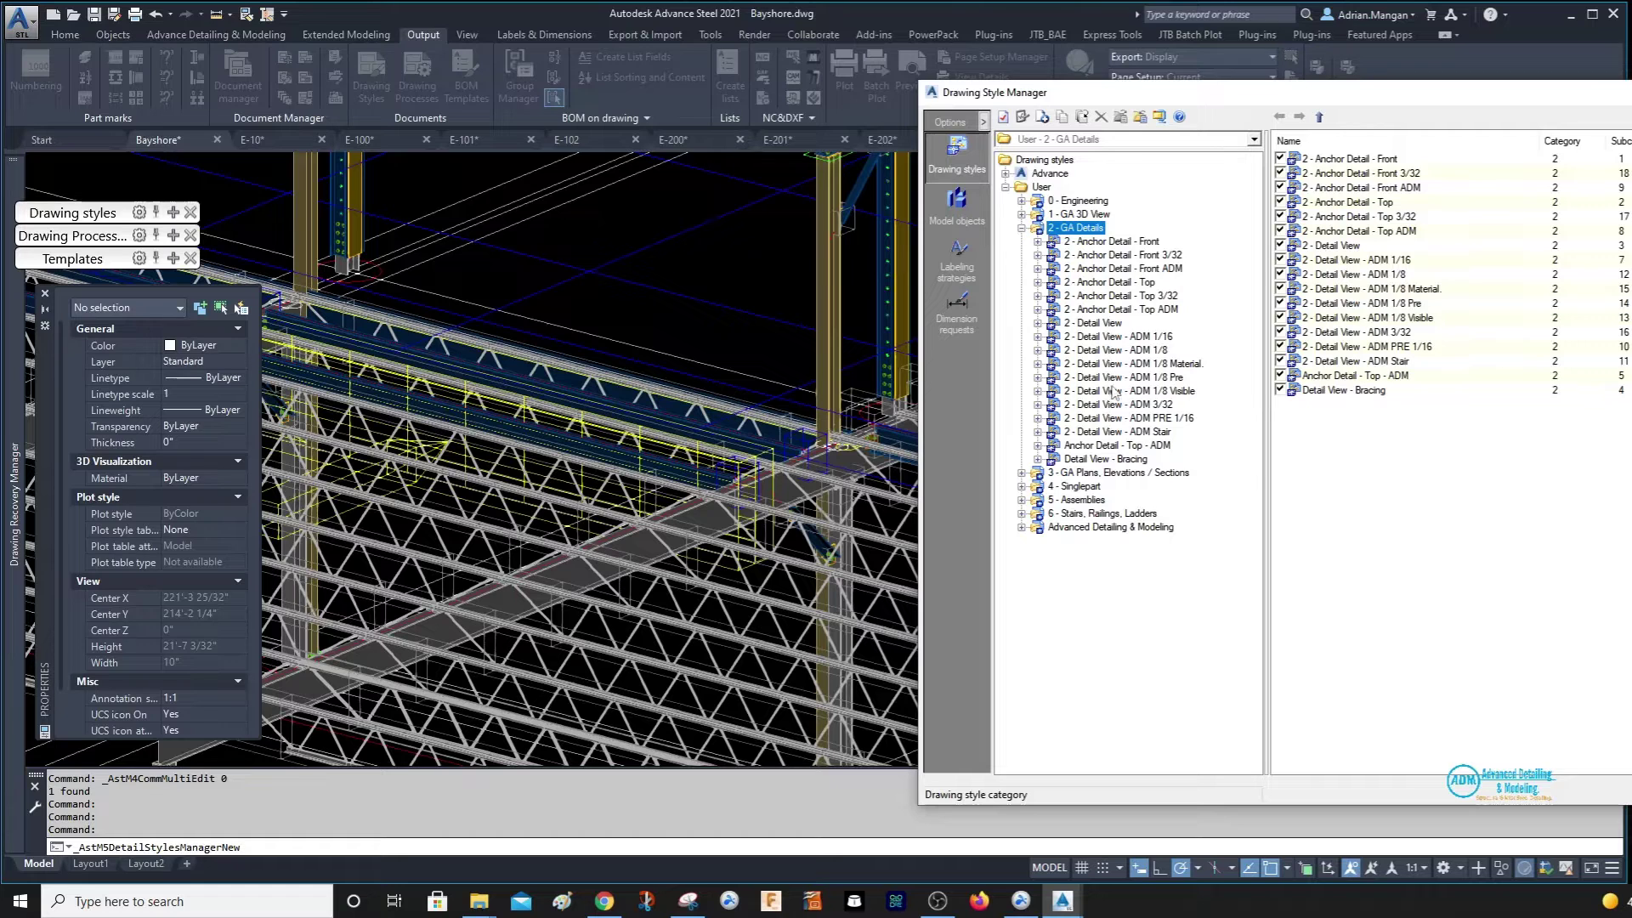
click(1160, 380)
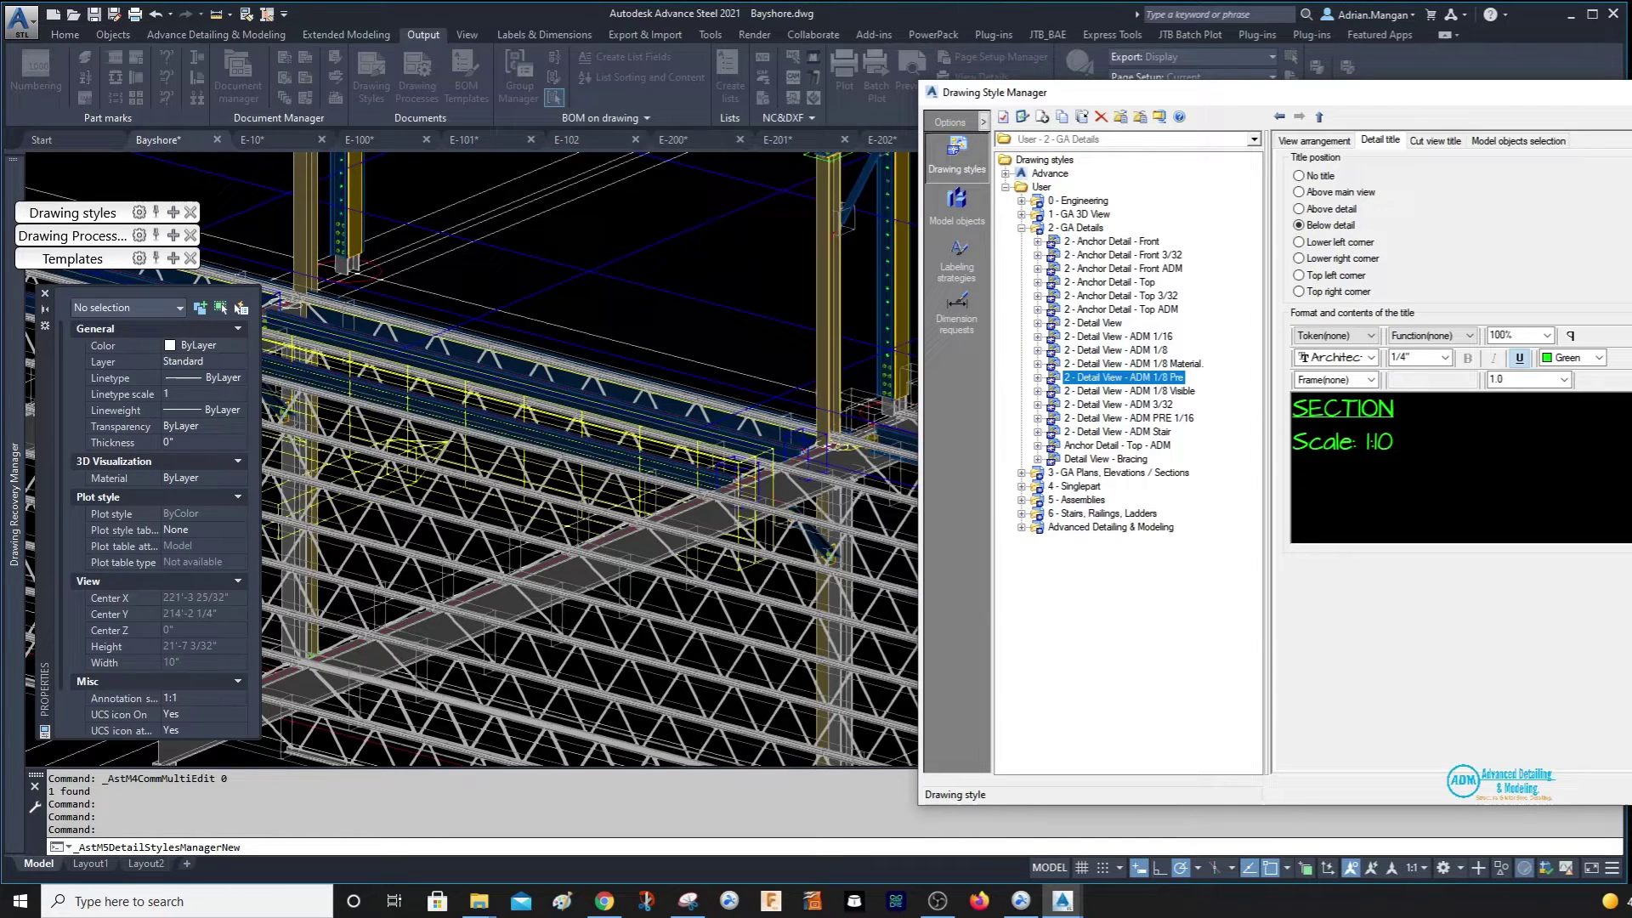
key(Escape)
Inspect the properties of the W12x14 text in the upper section of drawing E-302.
click(1419, 137)
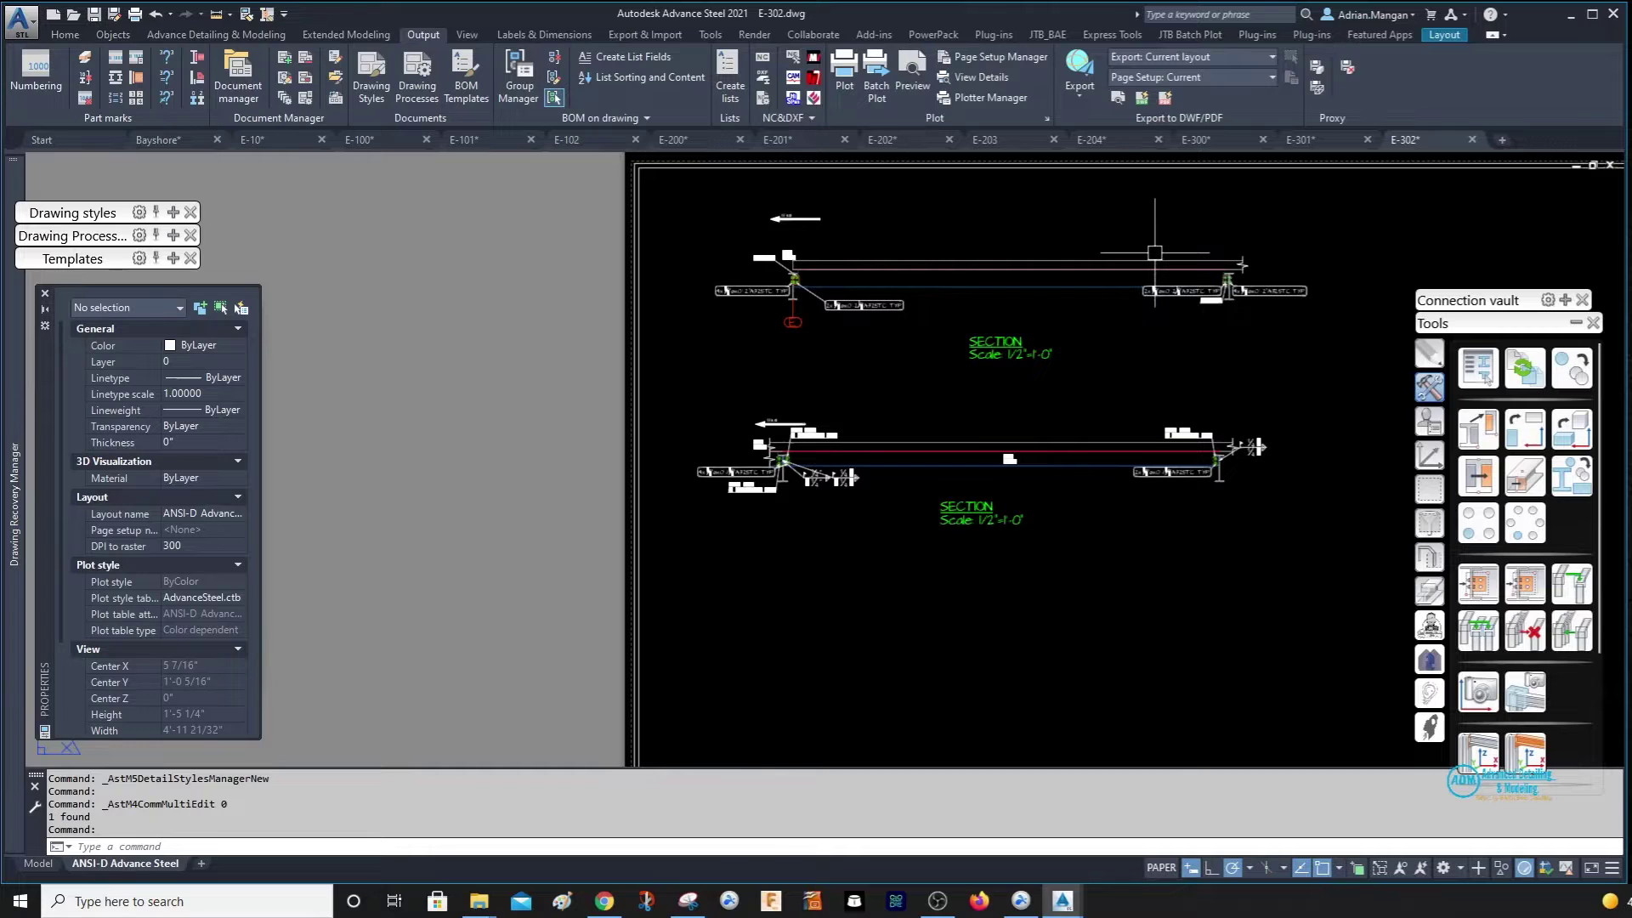
scroll(816, 234, up, 5)
click(717, 328)
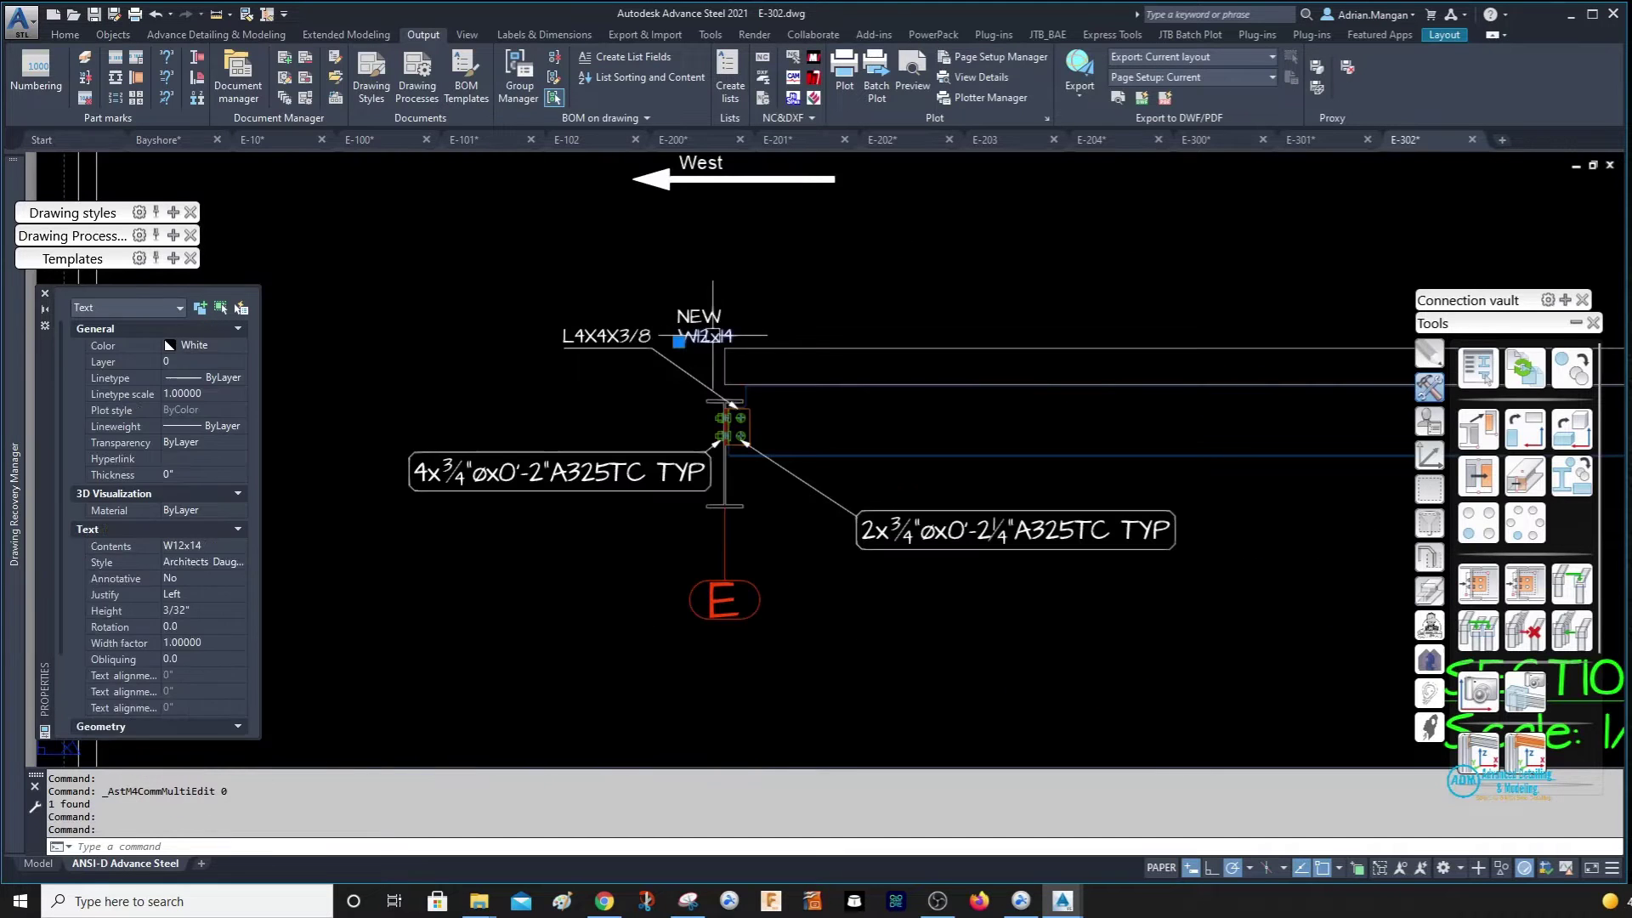
key(Escape)
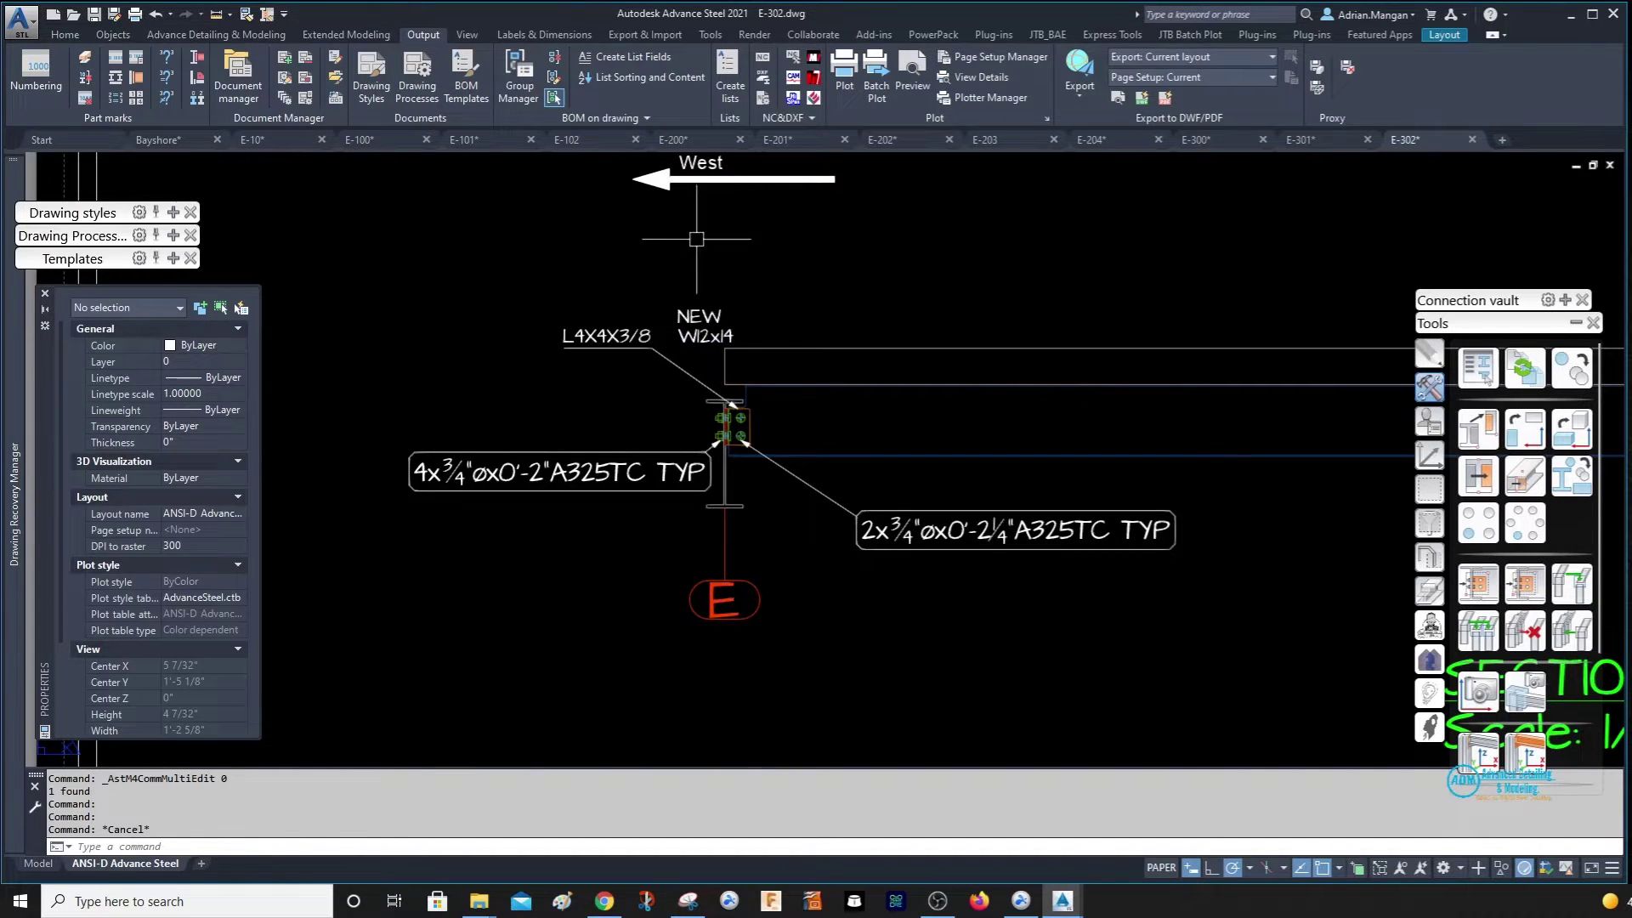
Undo the recent edits in drawing E-302, back through the grip edit and the DROPGEOM operation.
click(157, 15)
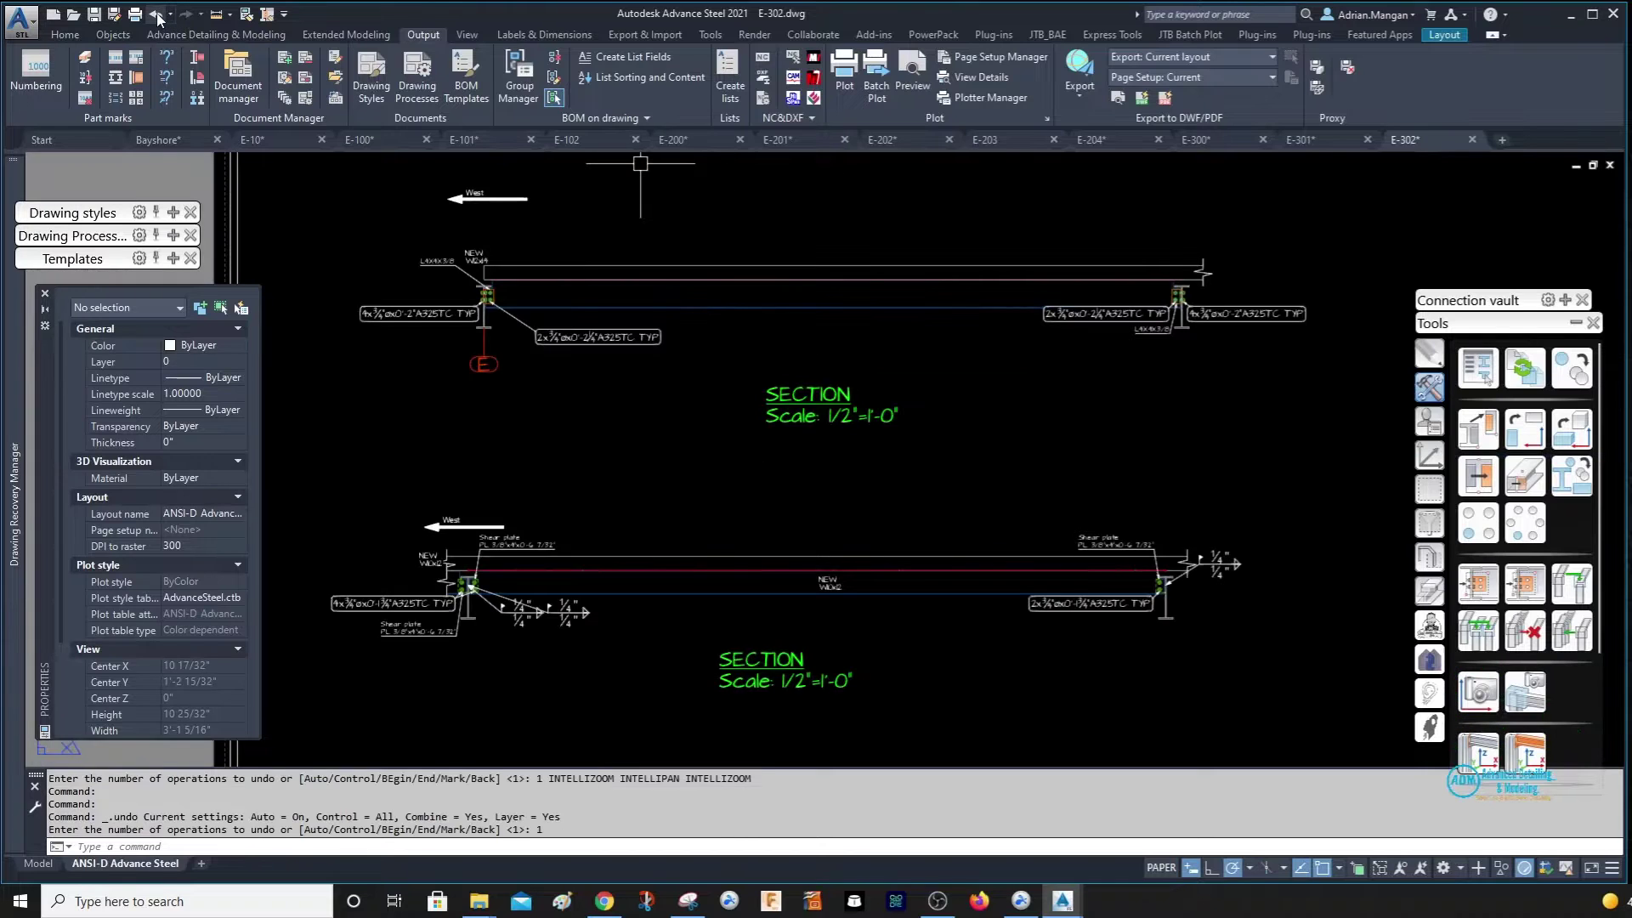
click(157, 15)
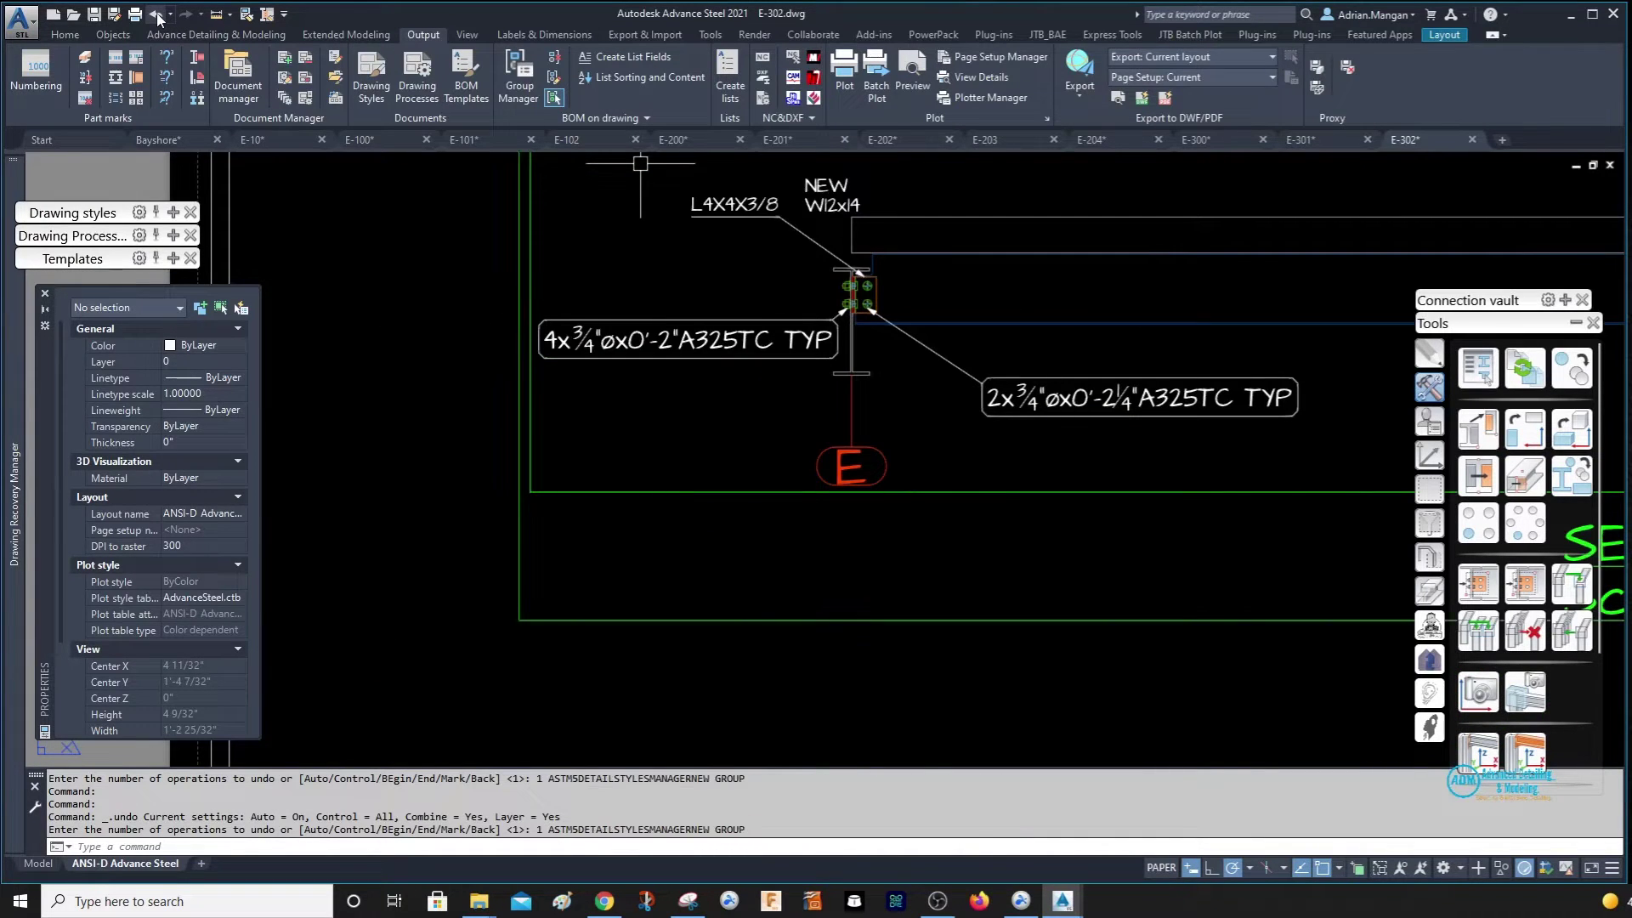
click(156, 15)
click(156, 15)
click(156, 15)
click(157, 16)
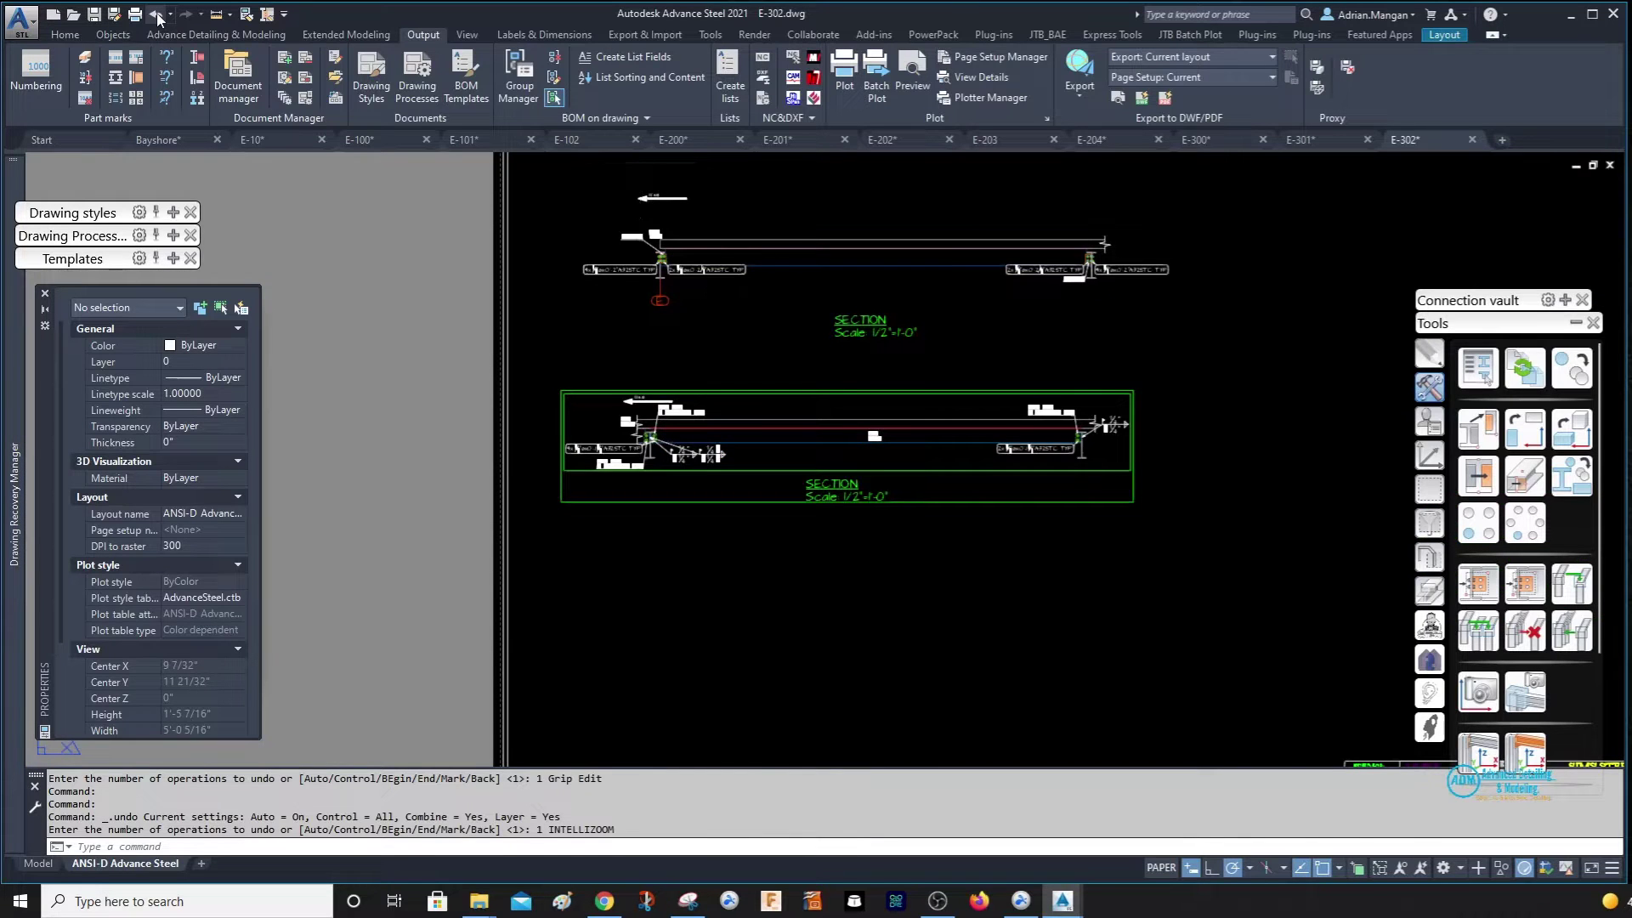
click(157, 15)
Check whether the W12x14 text beside the L4X4X3/8 callout is plain text or an intelligent label.
scroll(706, 260, up, 2)
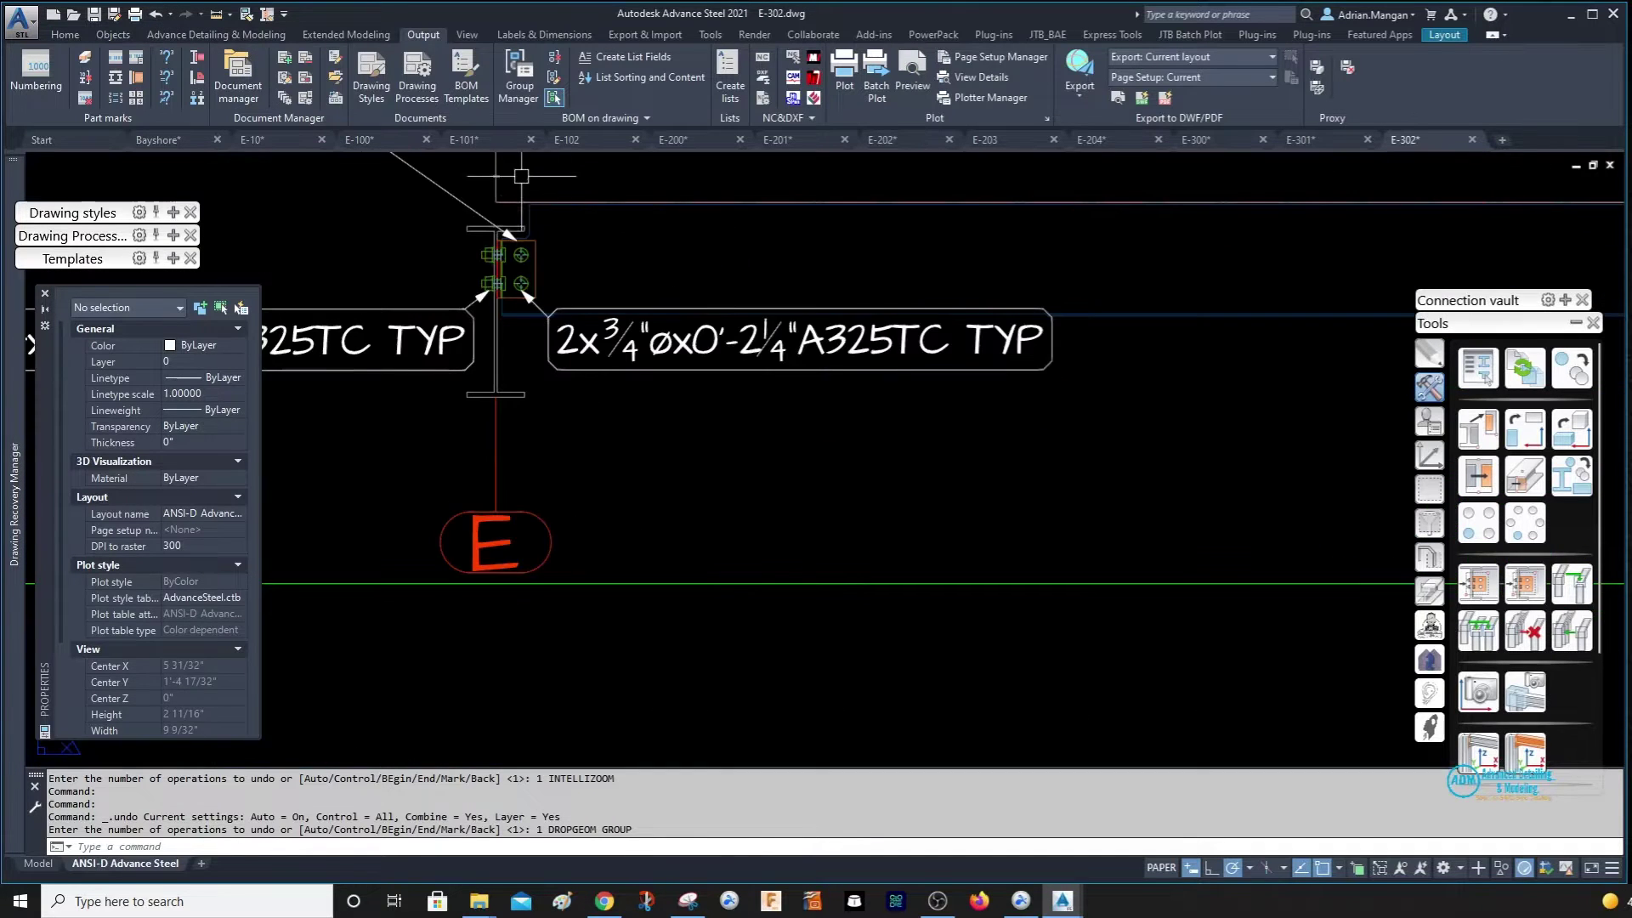
middle_drag(501, 171, 563, 358)
click(541, 318)
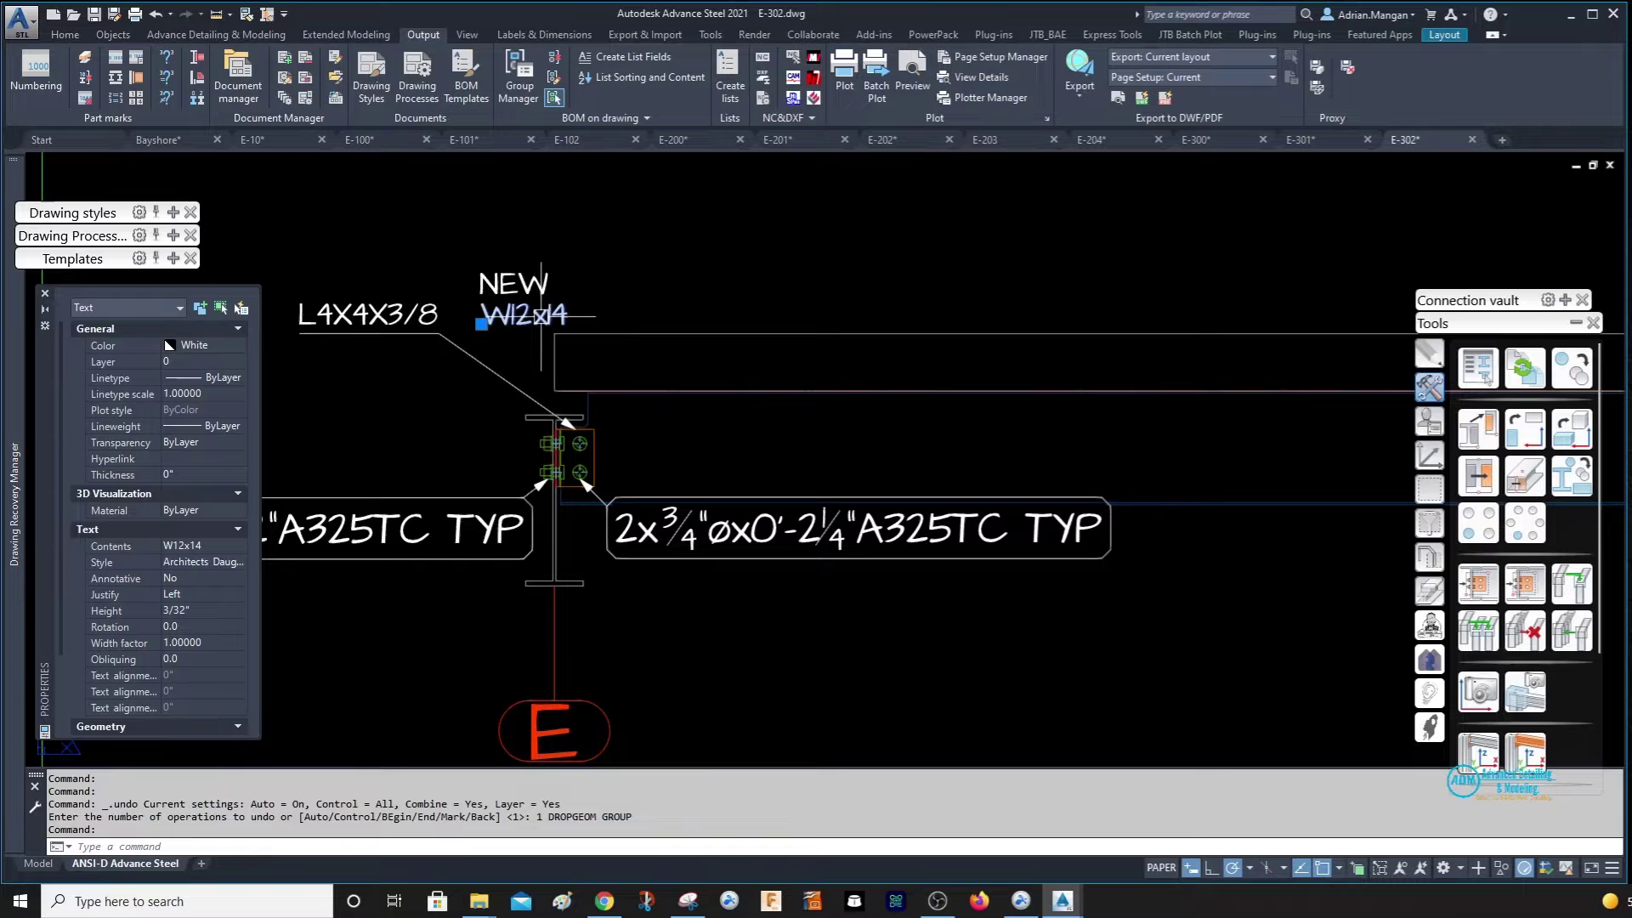
double_click(541, 316)
key(Escape)
key(Escape)
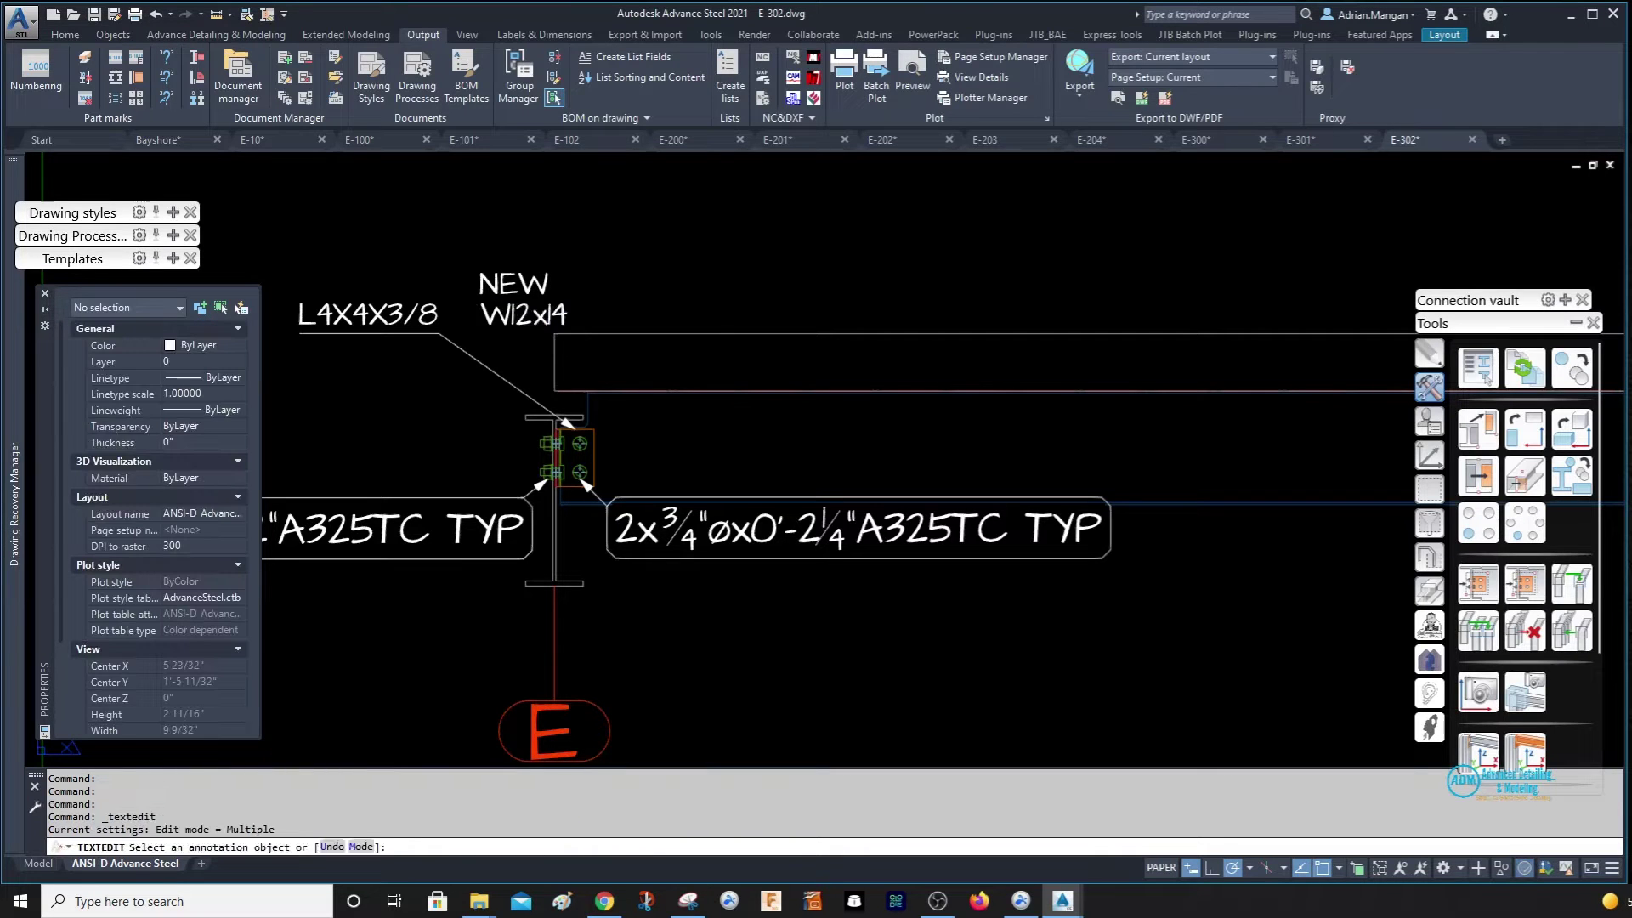
Undo the remaining edits to the NEW W12x14 label, including its explode.
scroll(541, 315, down, 7)
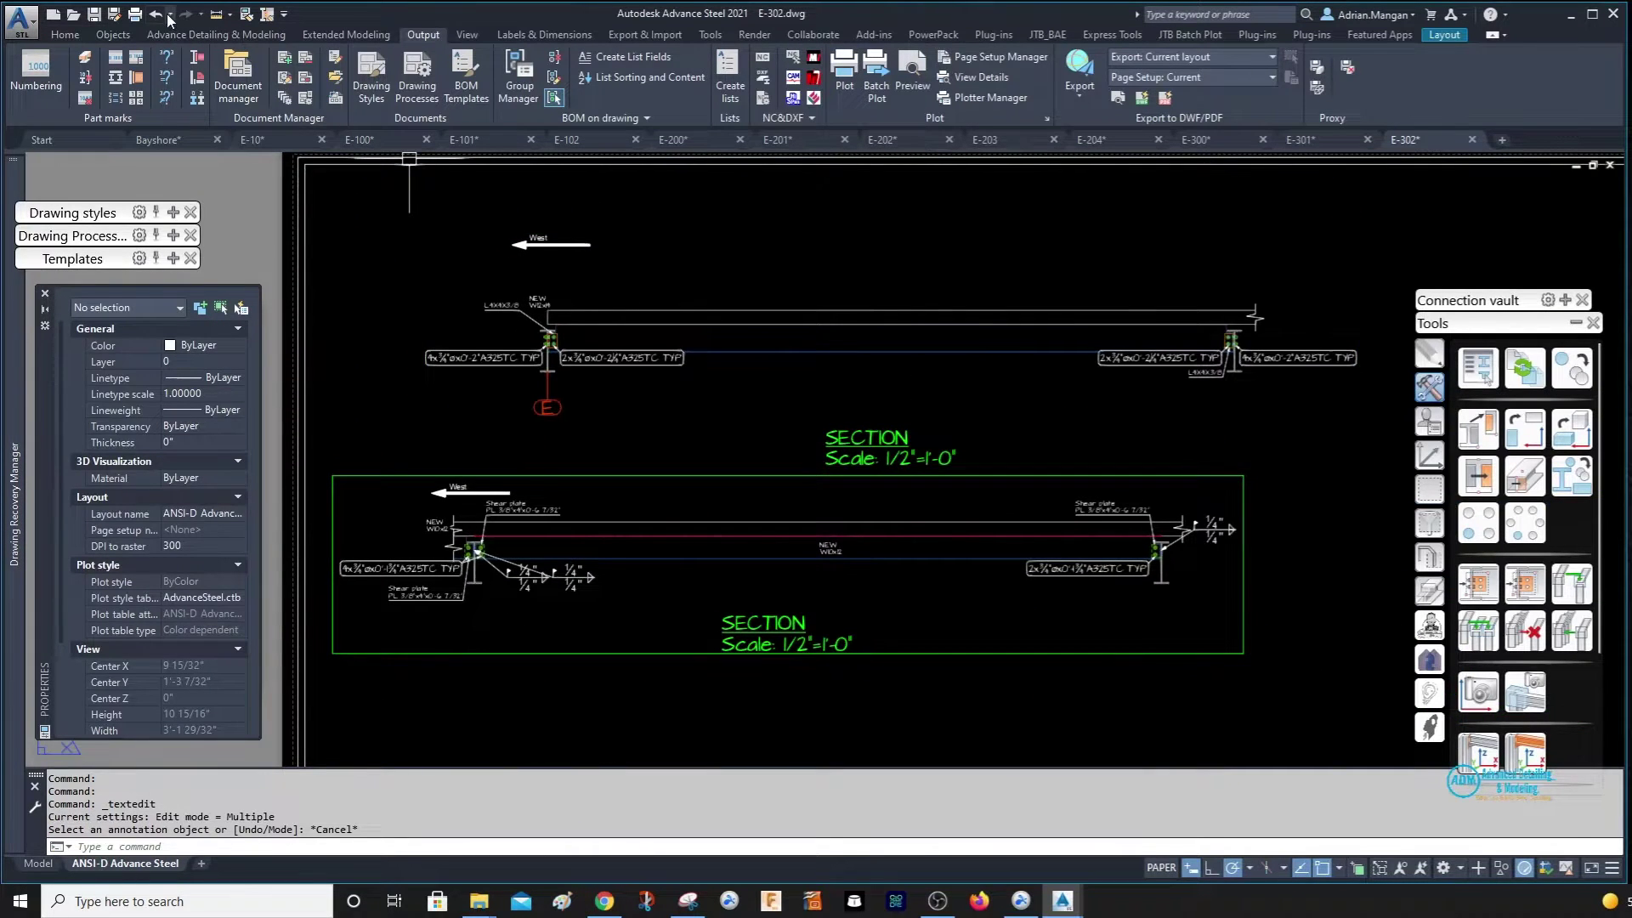
click(157, 15)
click(158, 15)
click(159, 15)
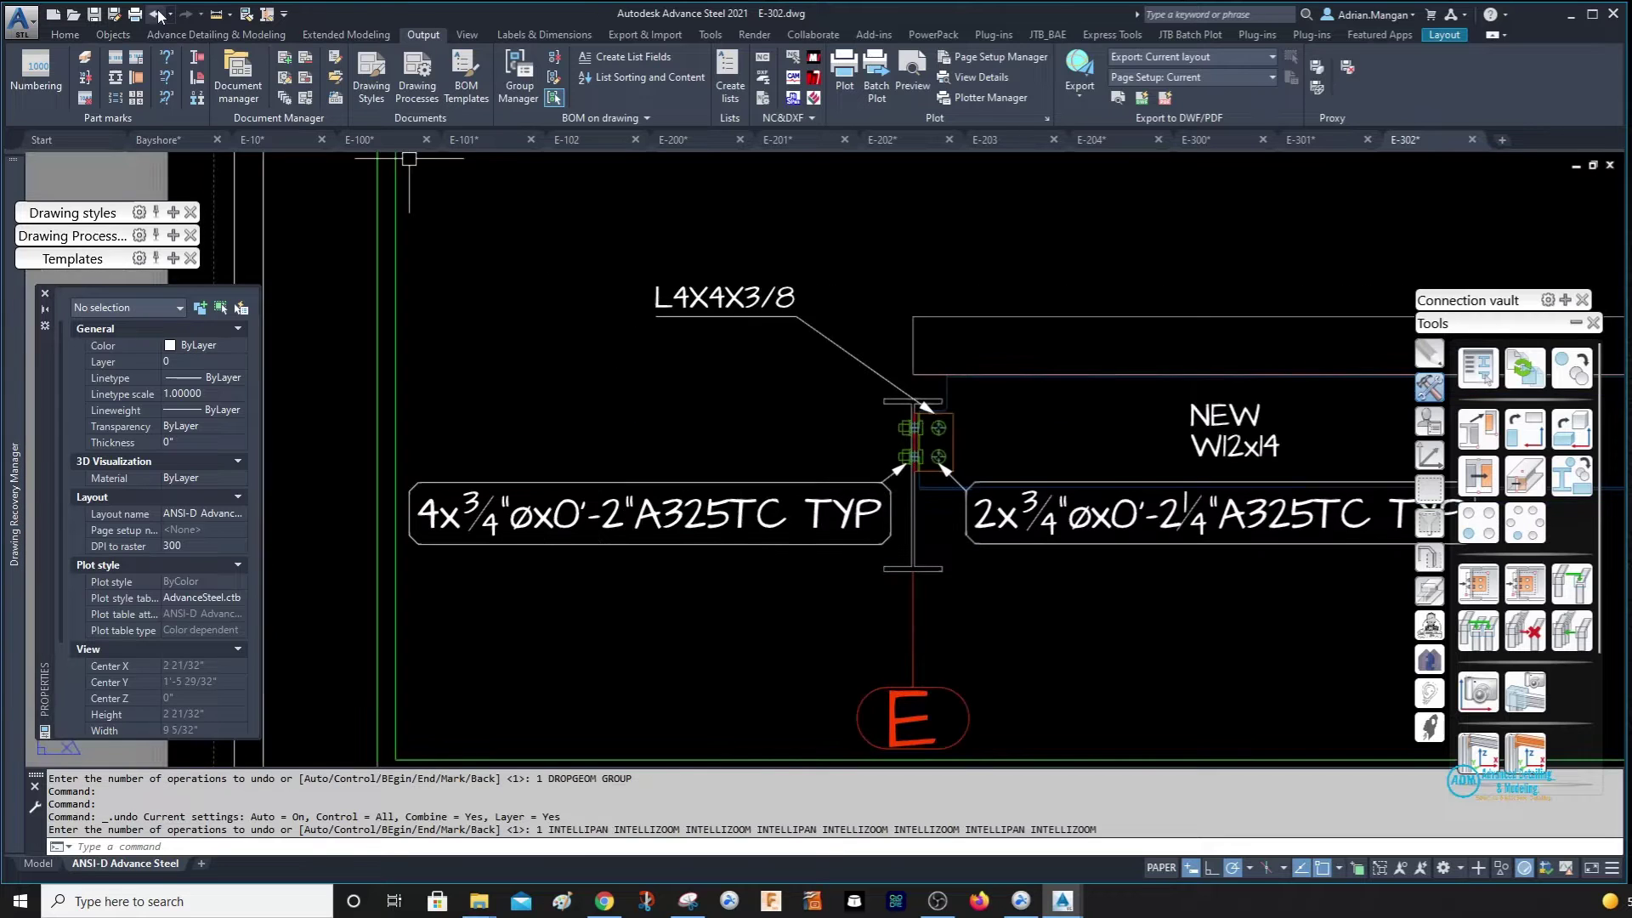
click(159, 15)
Examine the restored NEW W12x14 beam label and its link to the beam.
click(1208, 451)
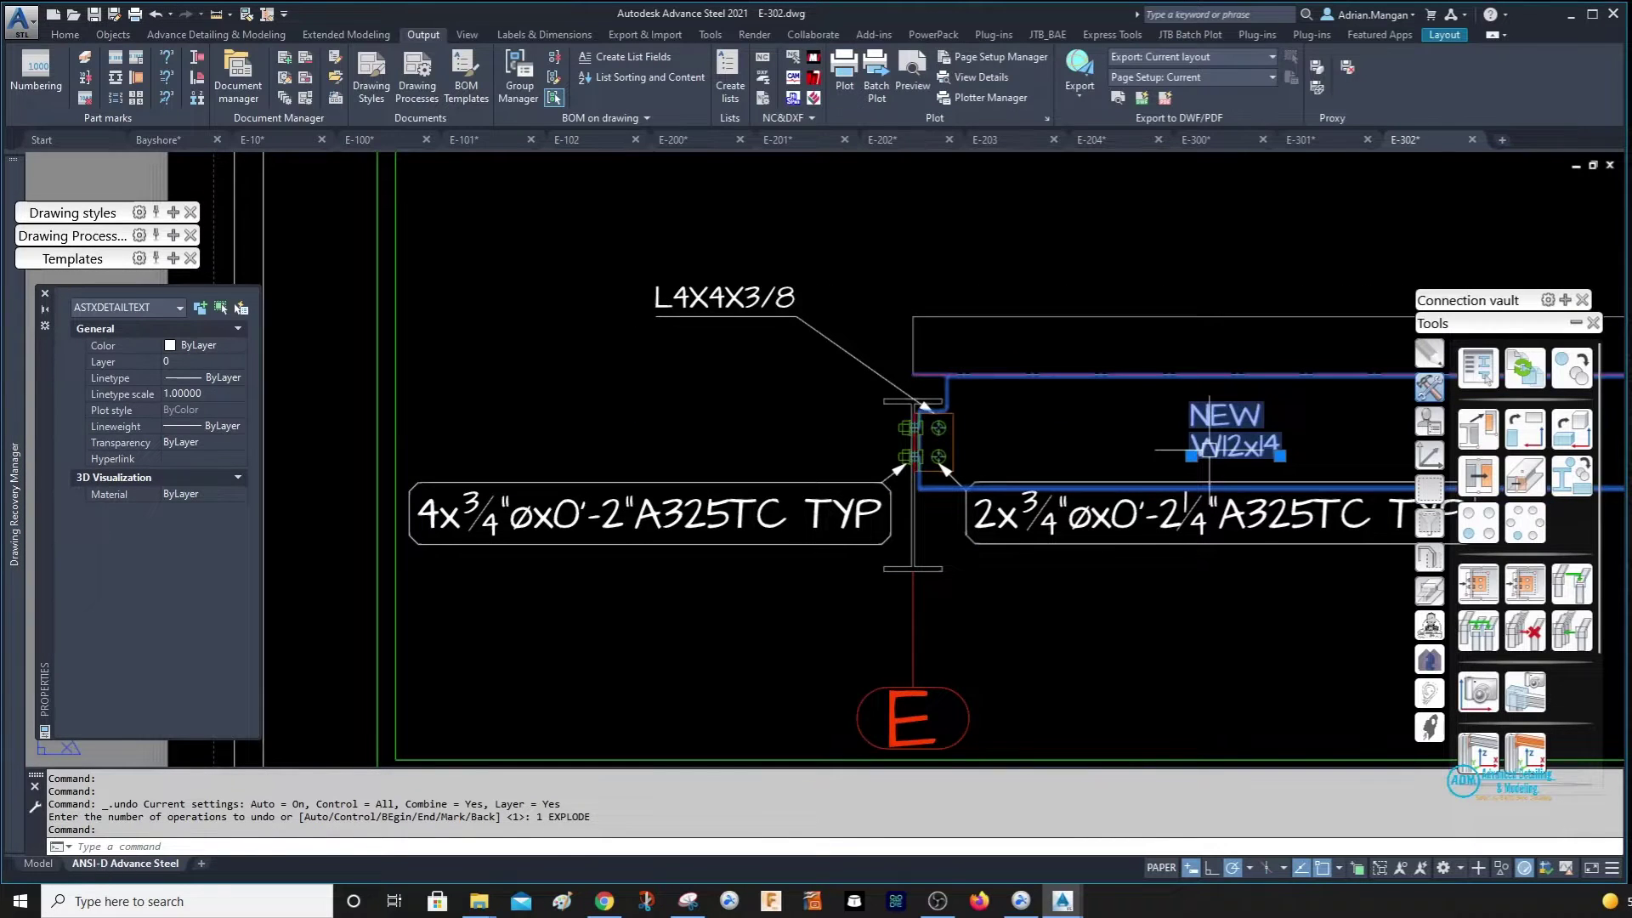
scroll(1209, 451, down, 3)
key(Escape)
scroll(864, 435, down, 3)
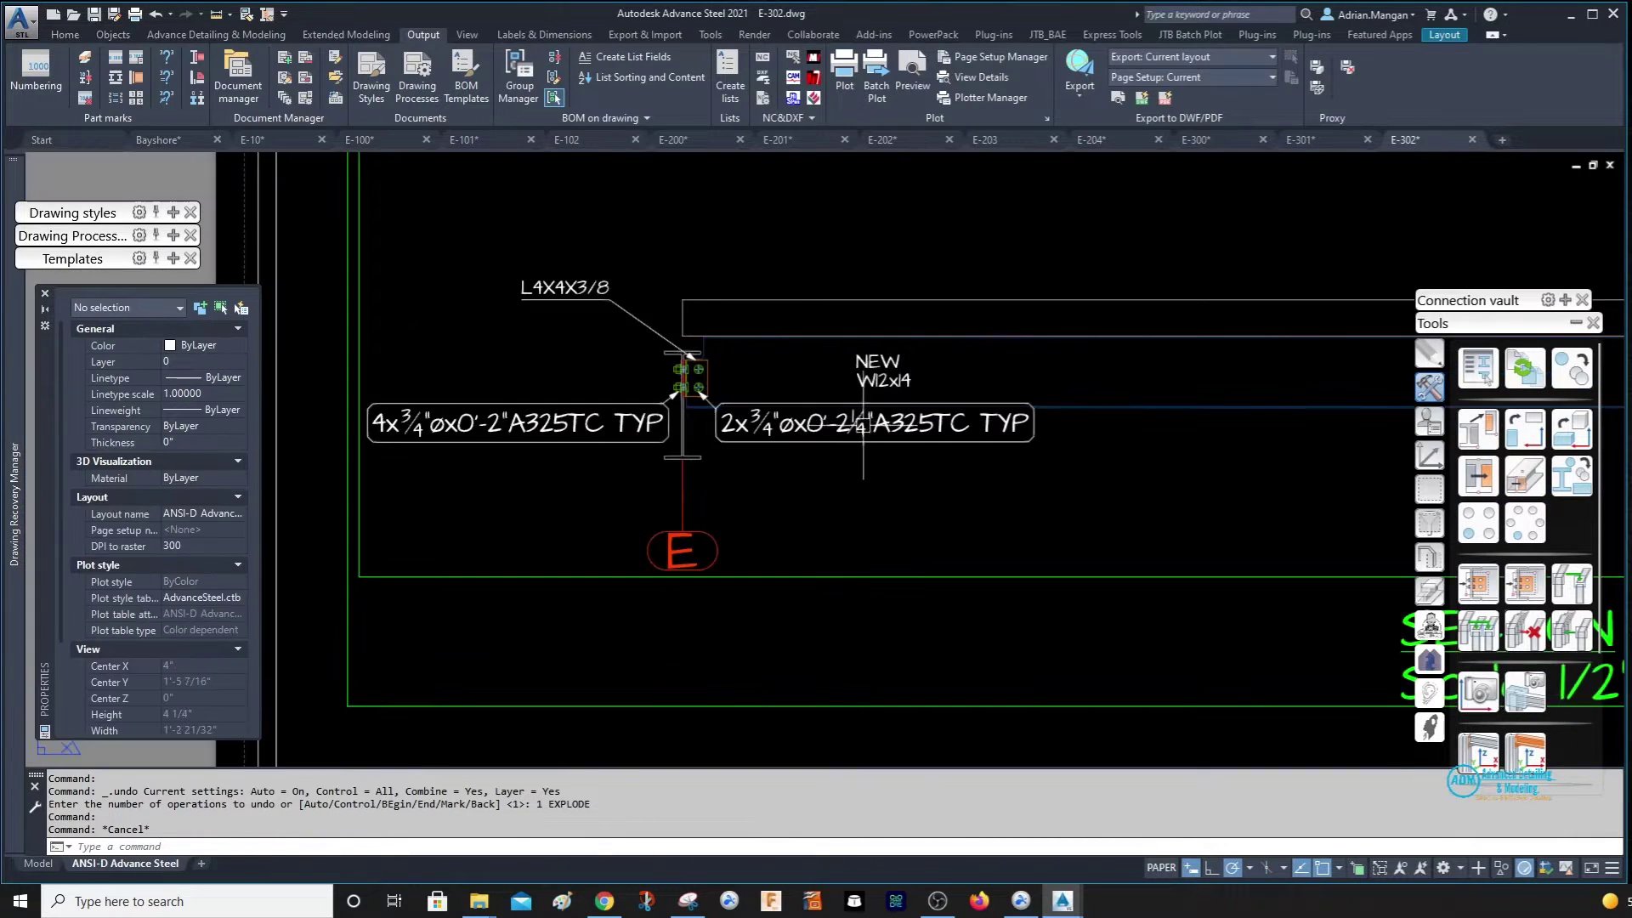
scroll(863, 435, up, 5)
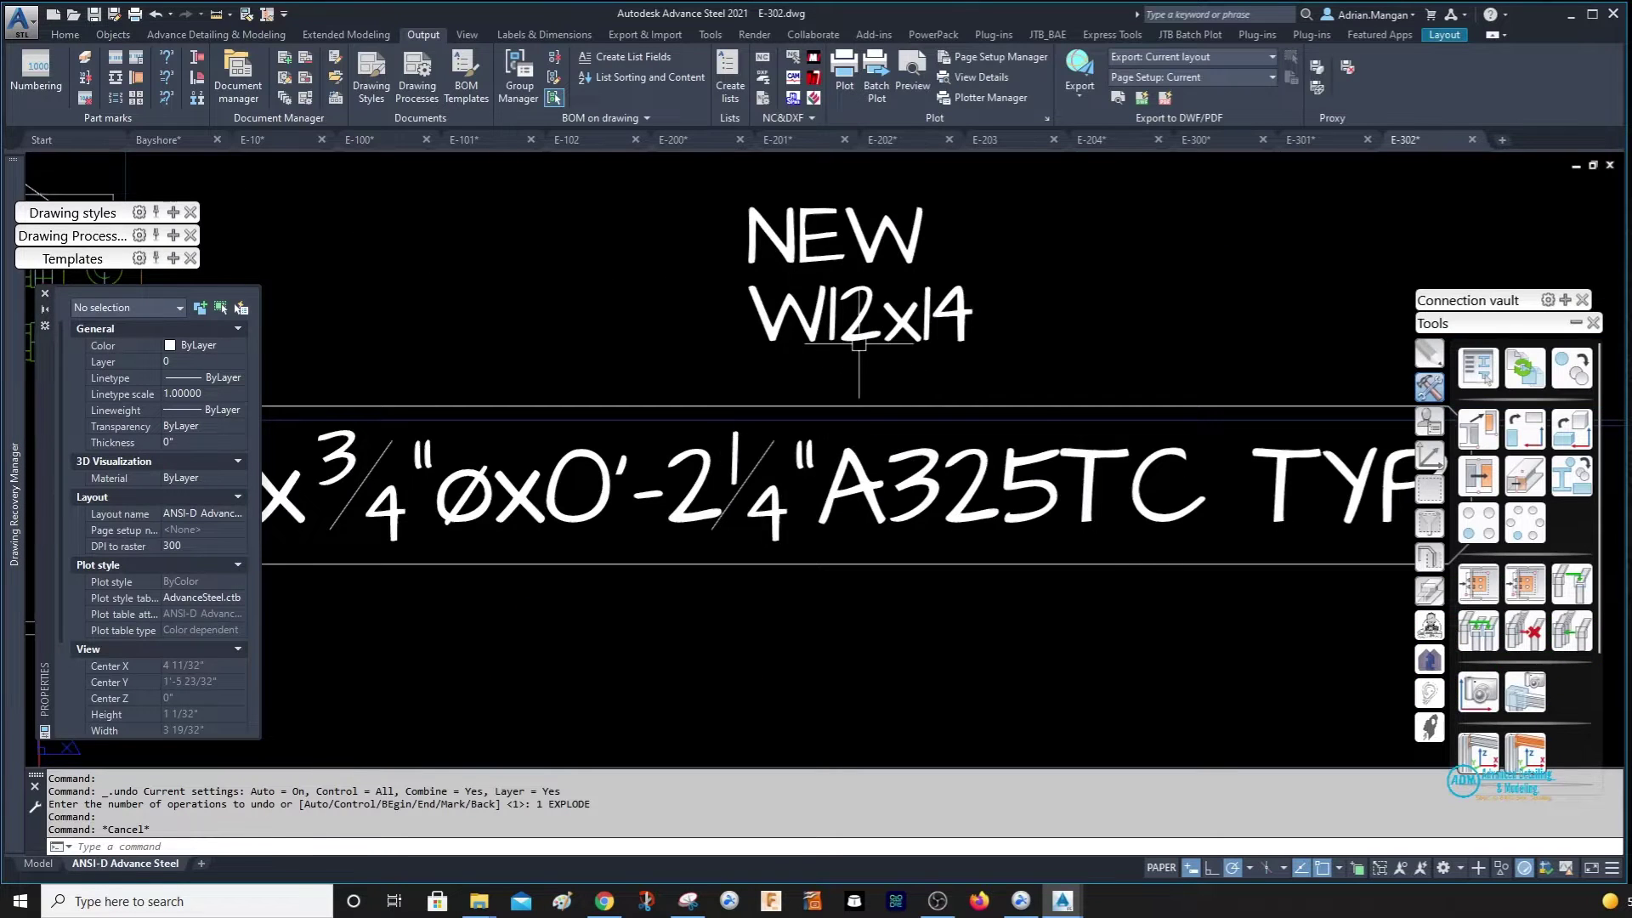
scroll(858, 345, down, 4)
click(888, 312)
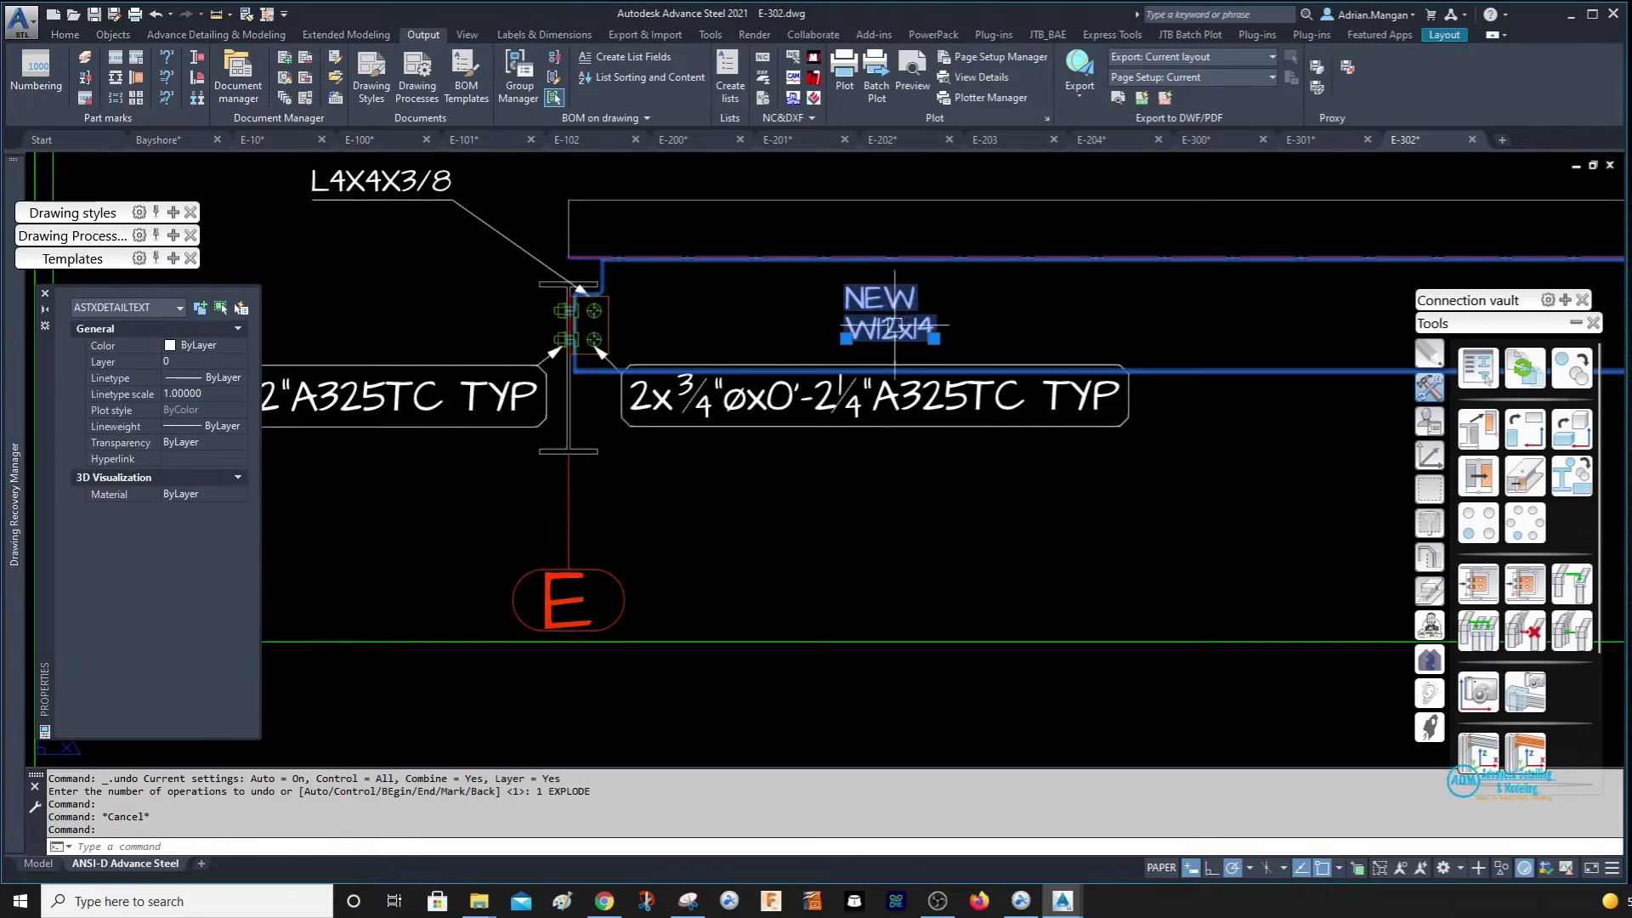
key(Escape)
scroll(943, 357, down, 2)
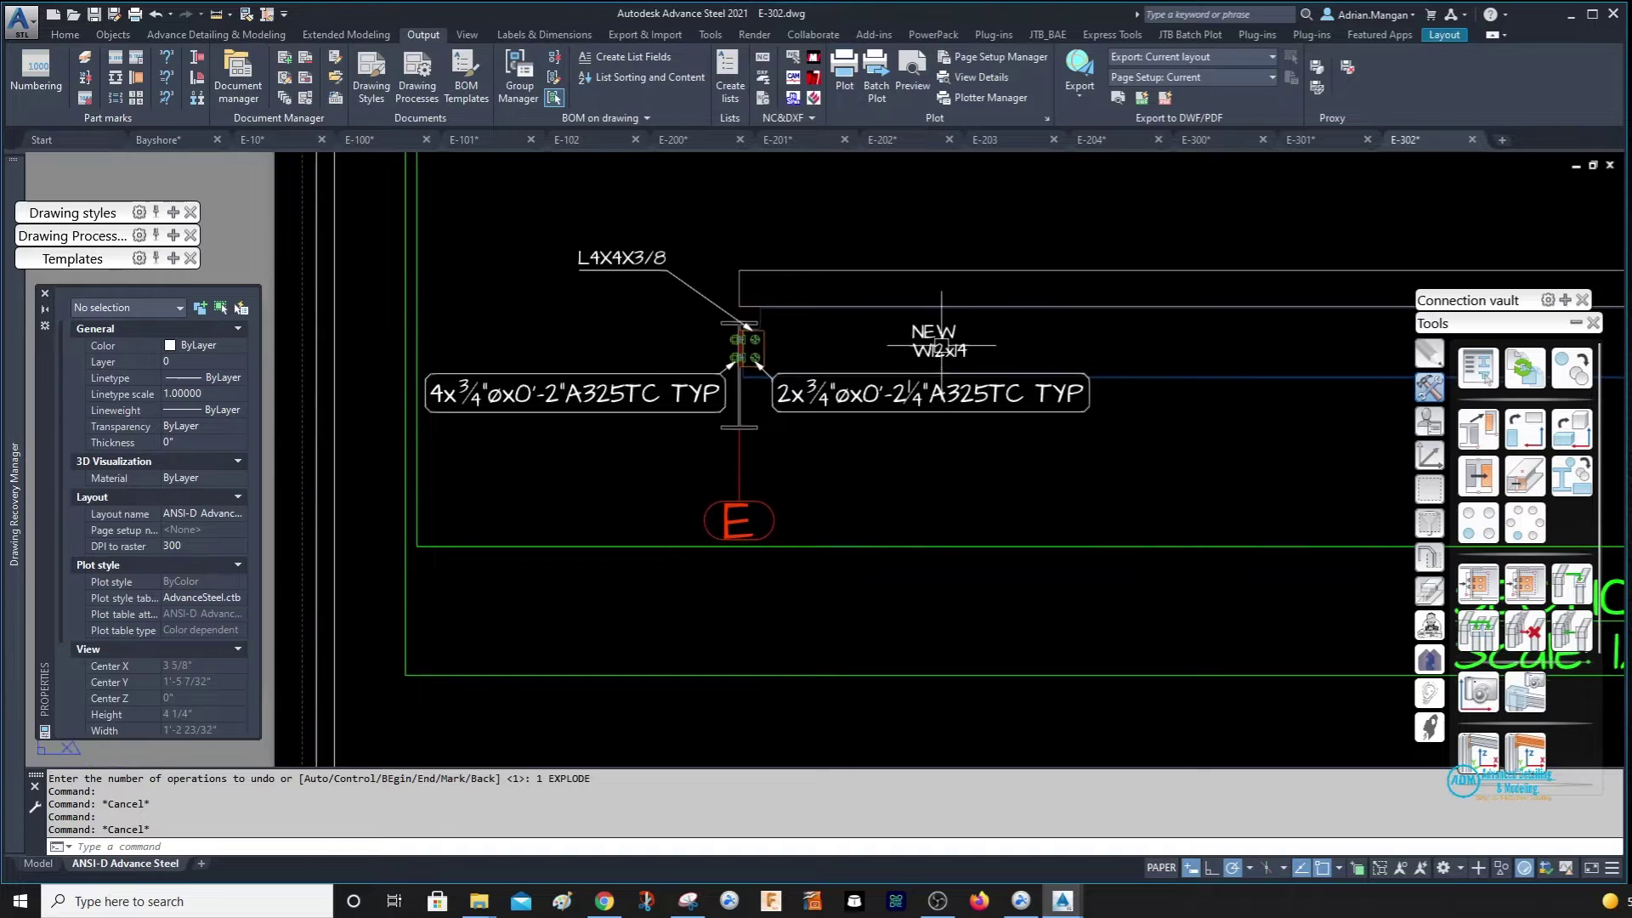
scroll(942, 353, up, 2)
click(941, 349)
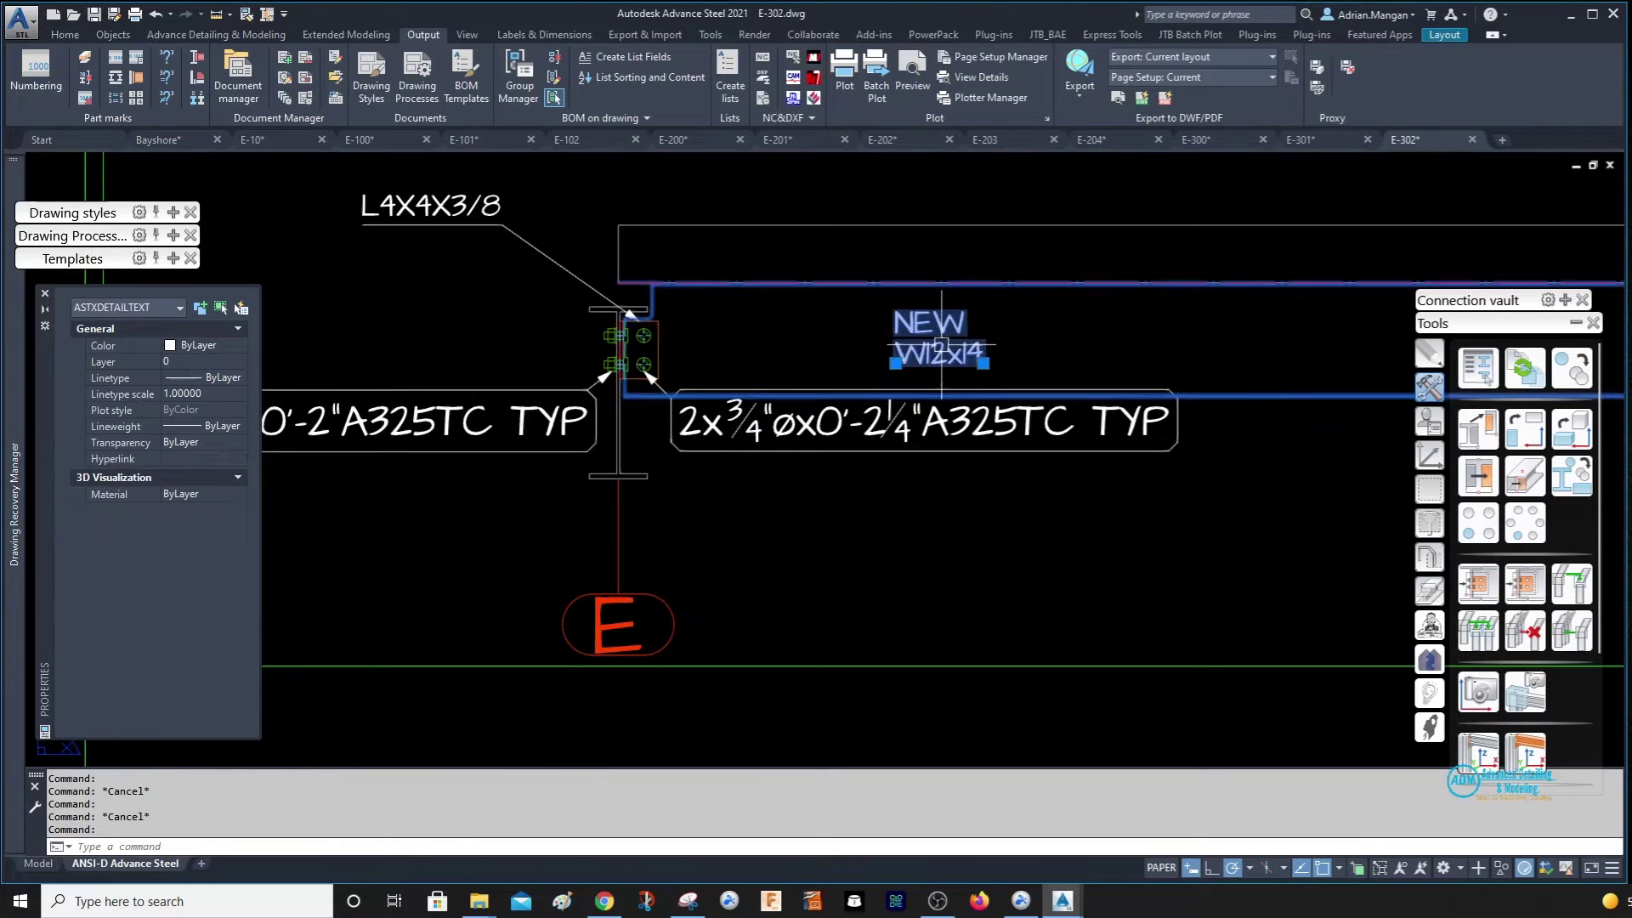
Set the text height of both lines of the NEW W12x14 beam label to 1/8".
double_click(942, 349)
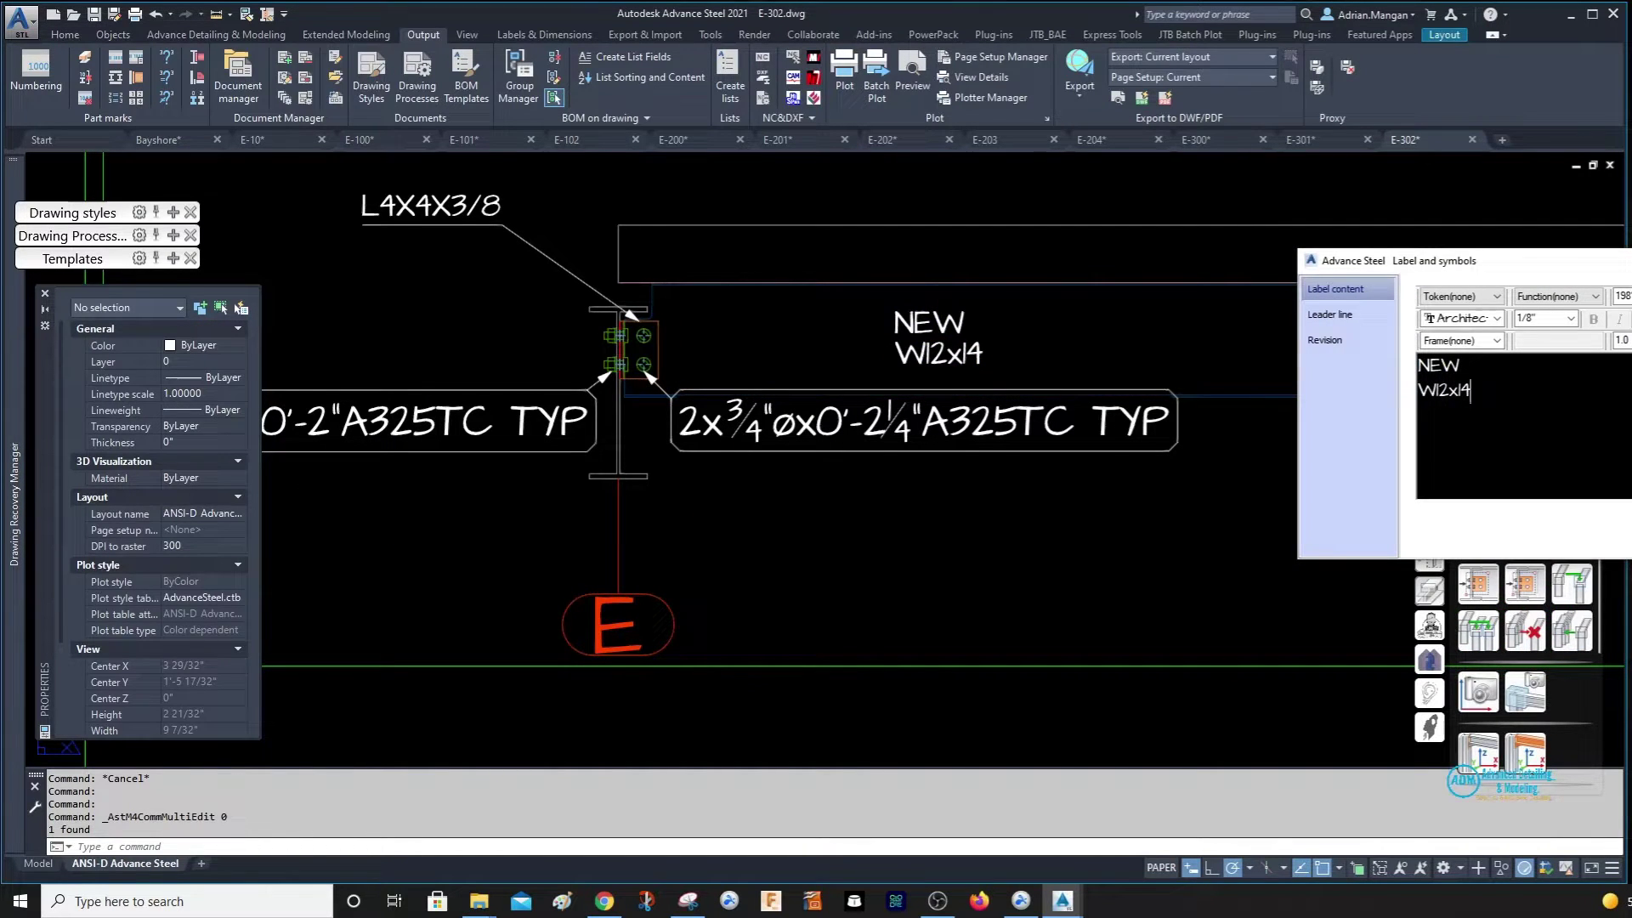
drag(1471, 391, 1416, 364)
click(1459, 393)
drag(1471, 391, 1372, 352)
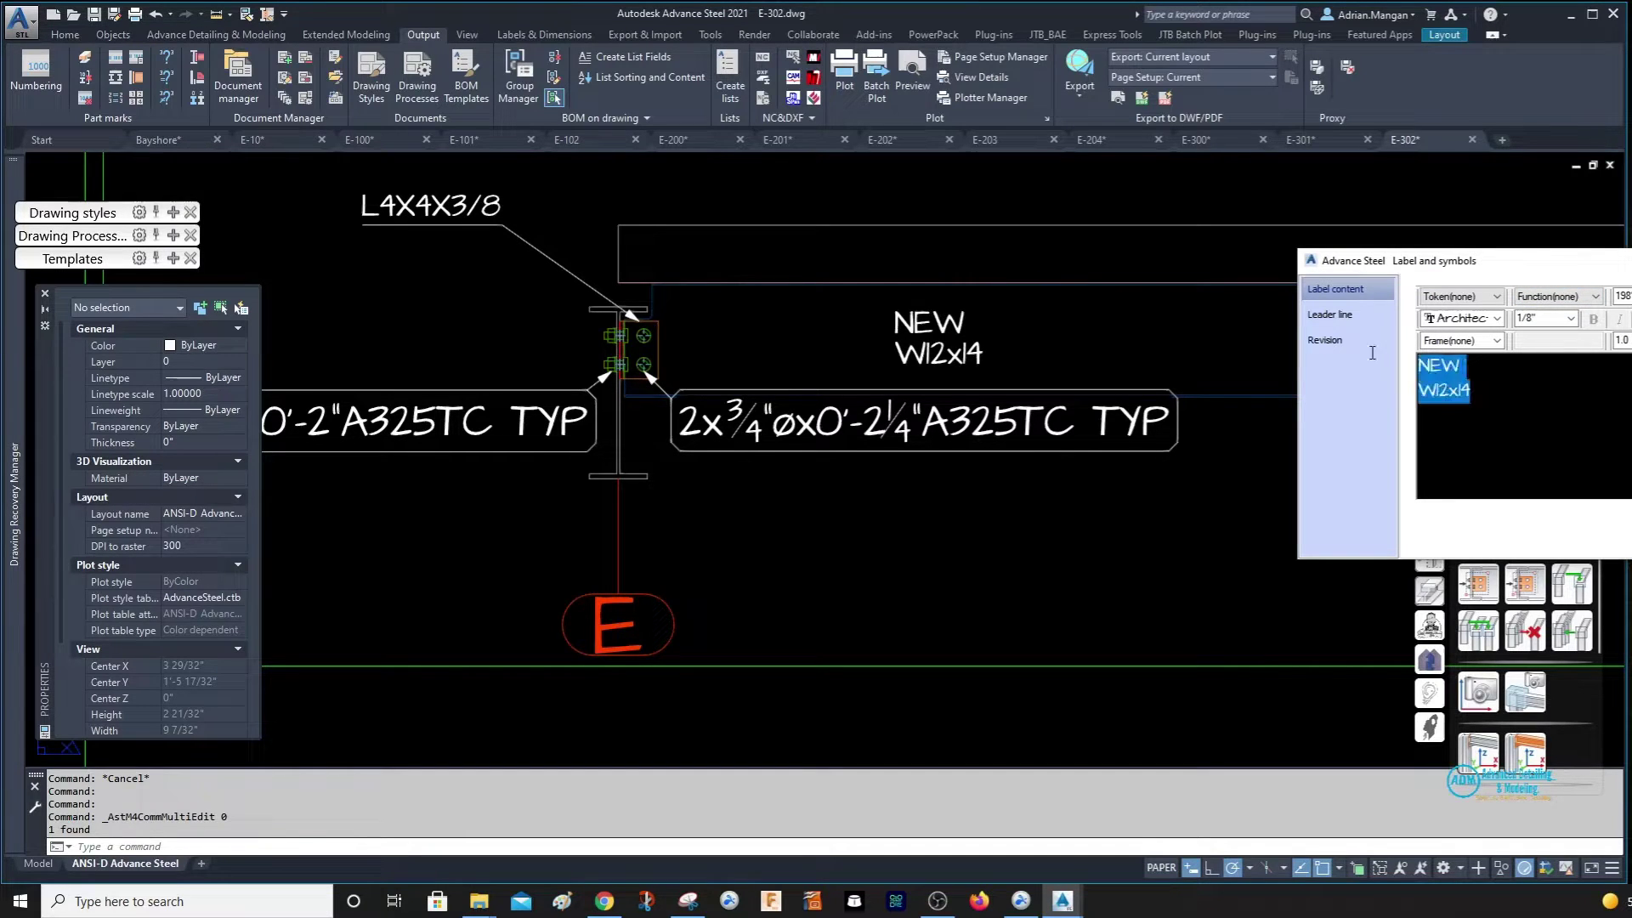
click(1571, 318)
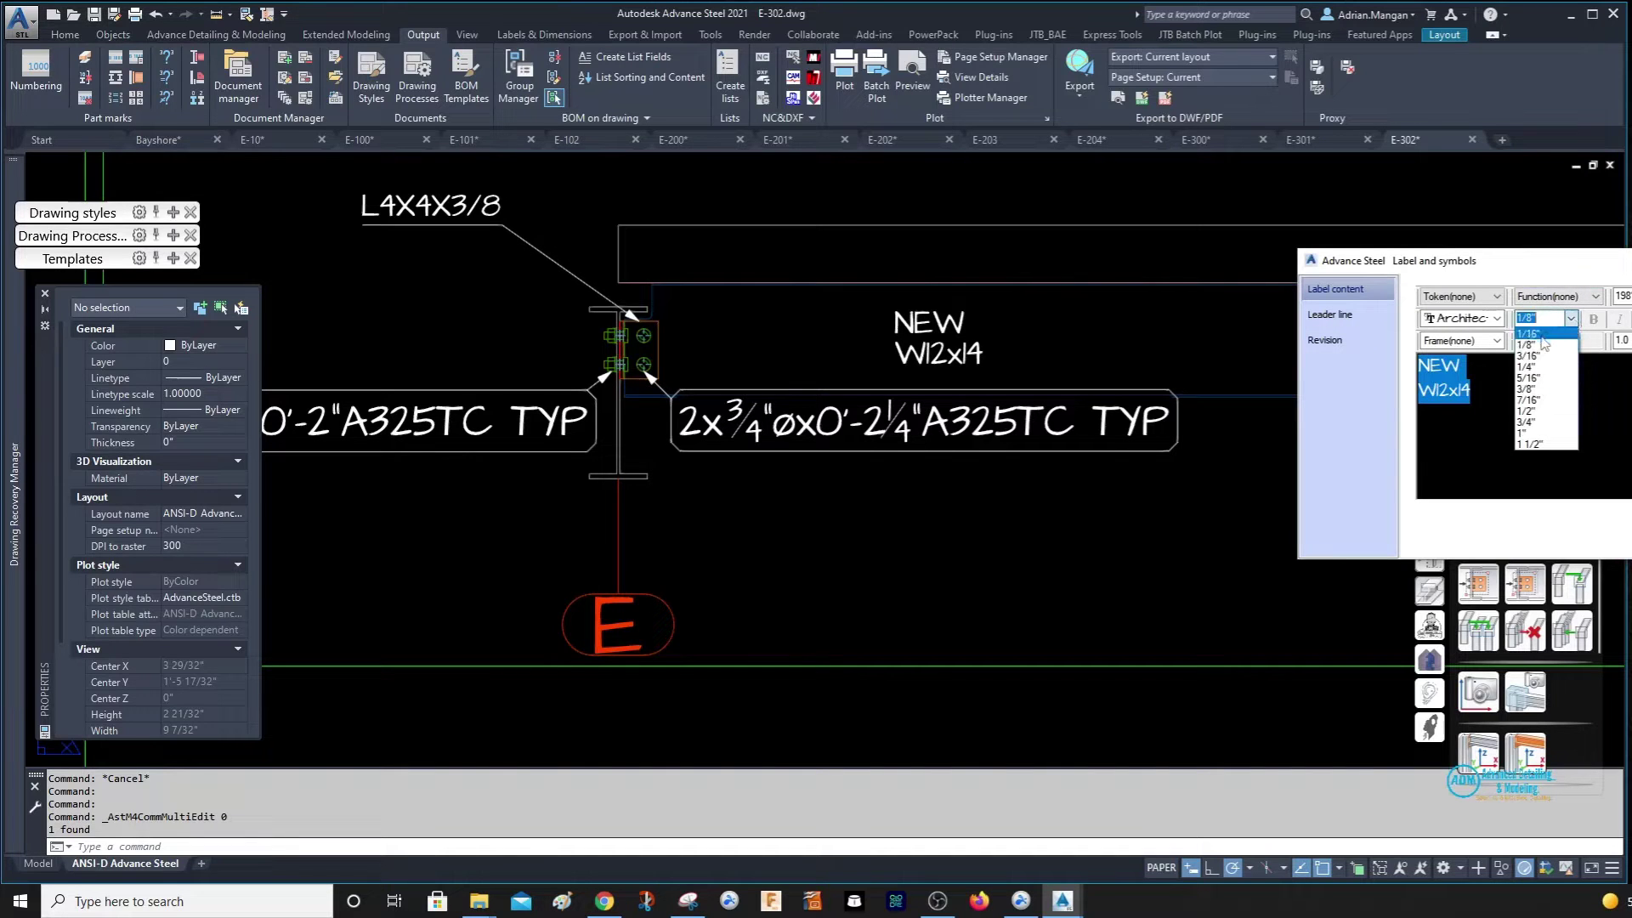
click(1540, 346)
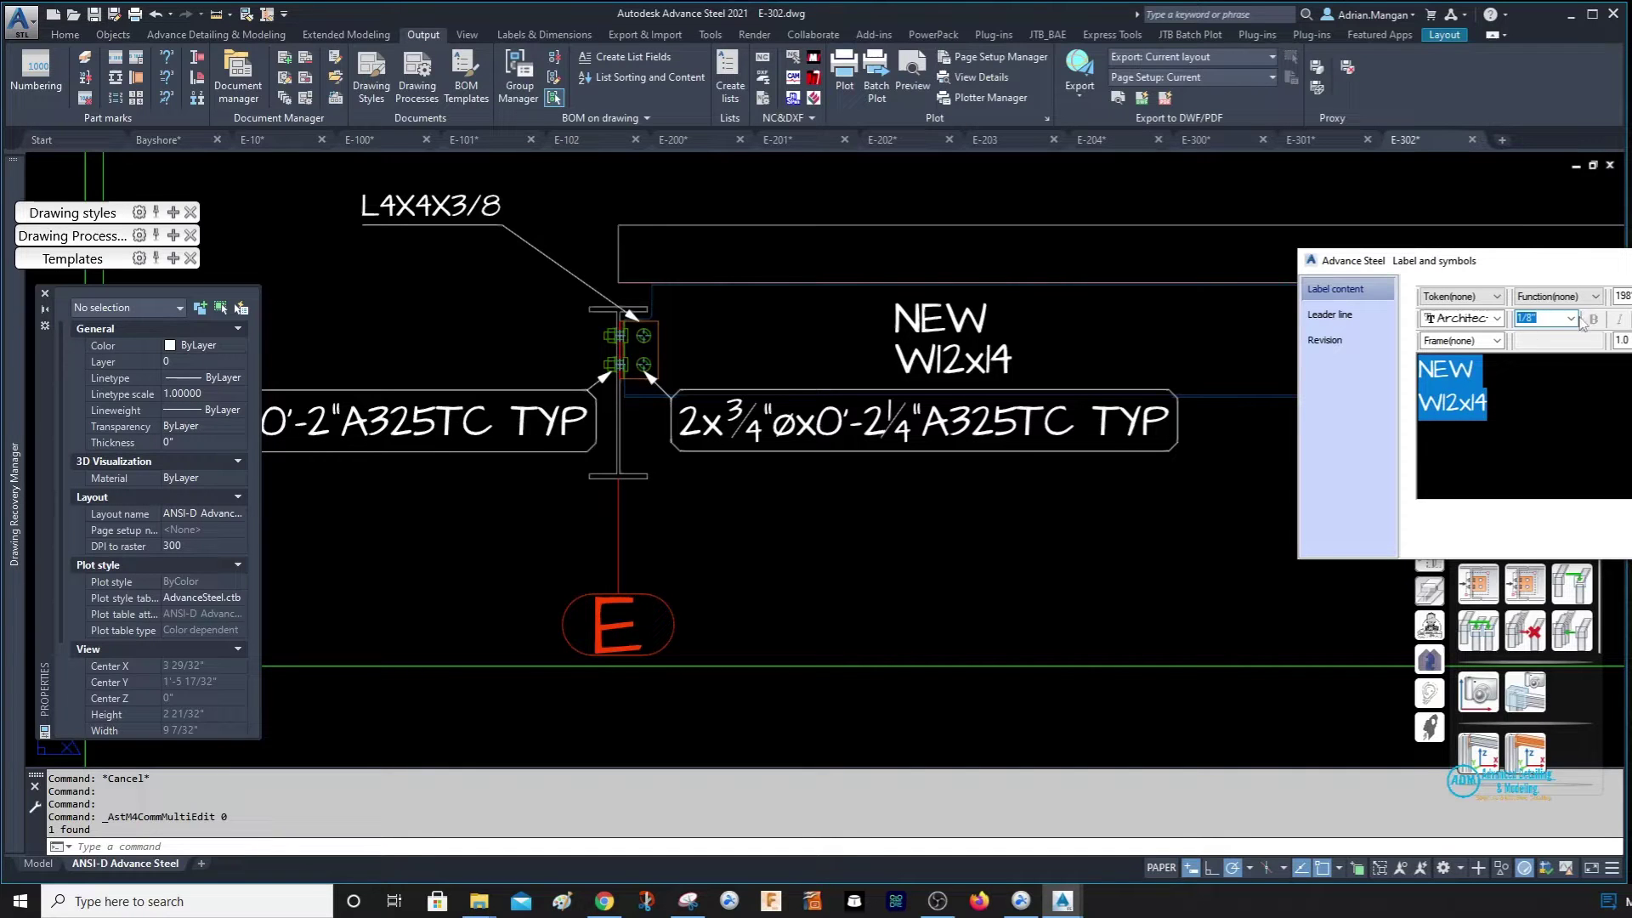
Undo the height change on the NEW W12x14 beam label and explode the label to check its text height.
key(Return)
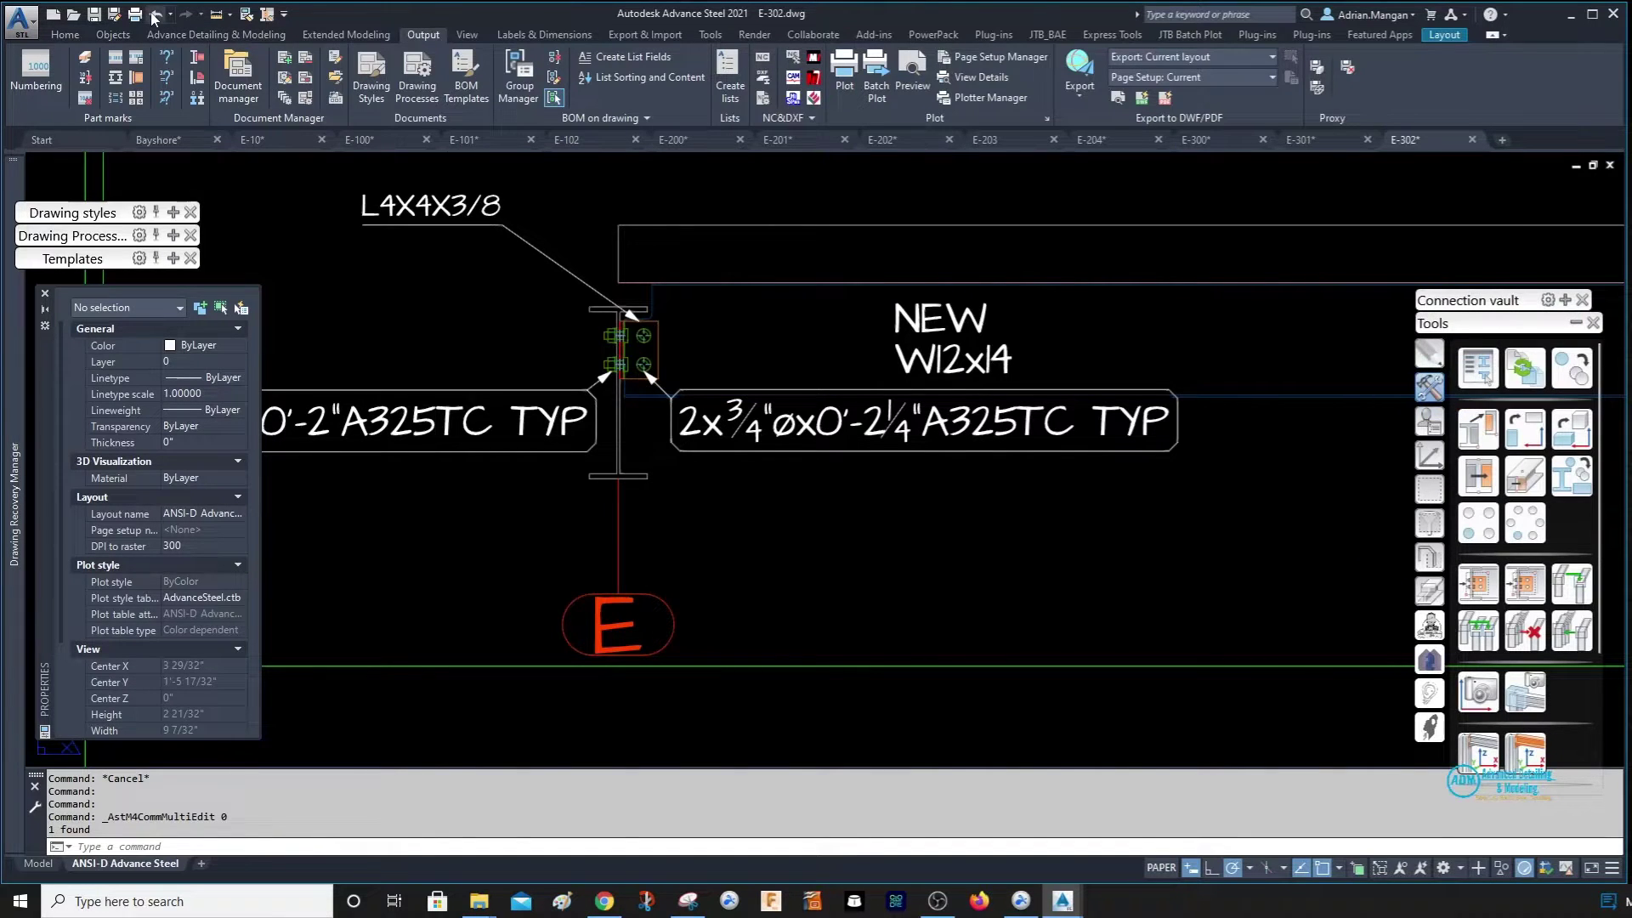
click(155, 14)
click(931, 349)
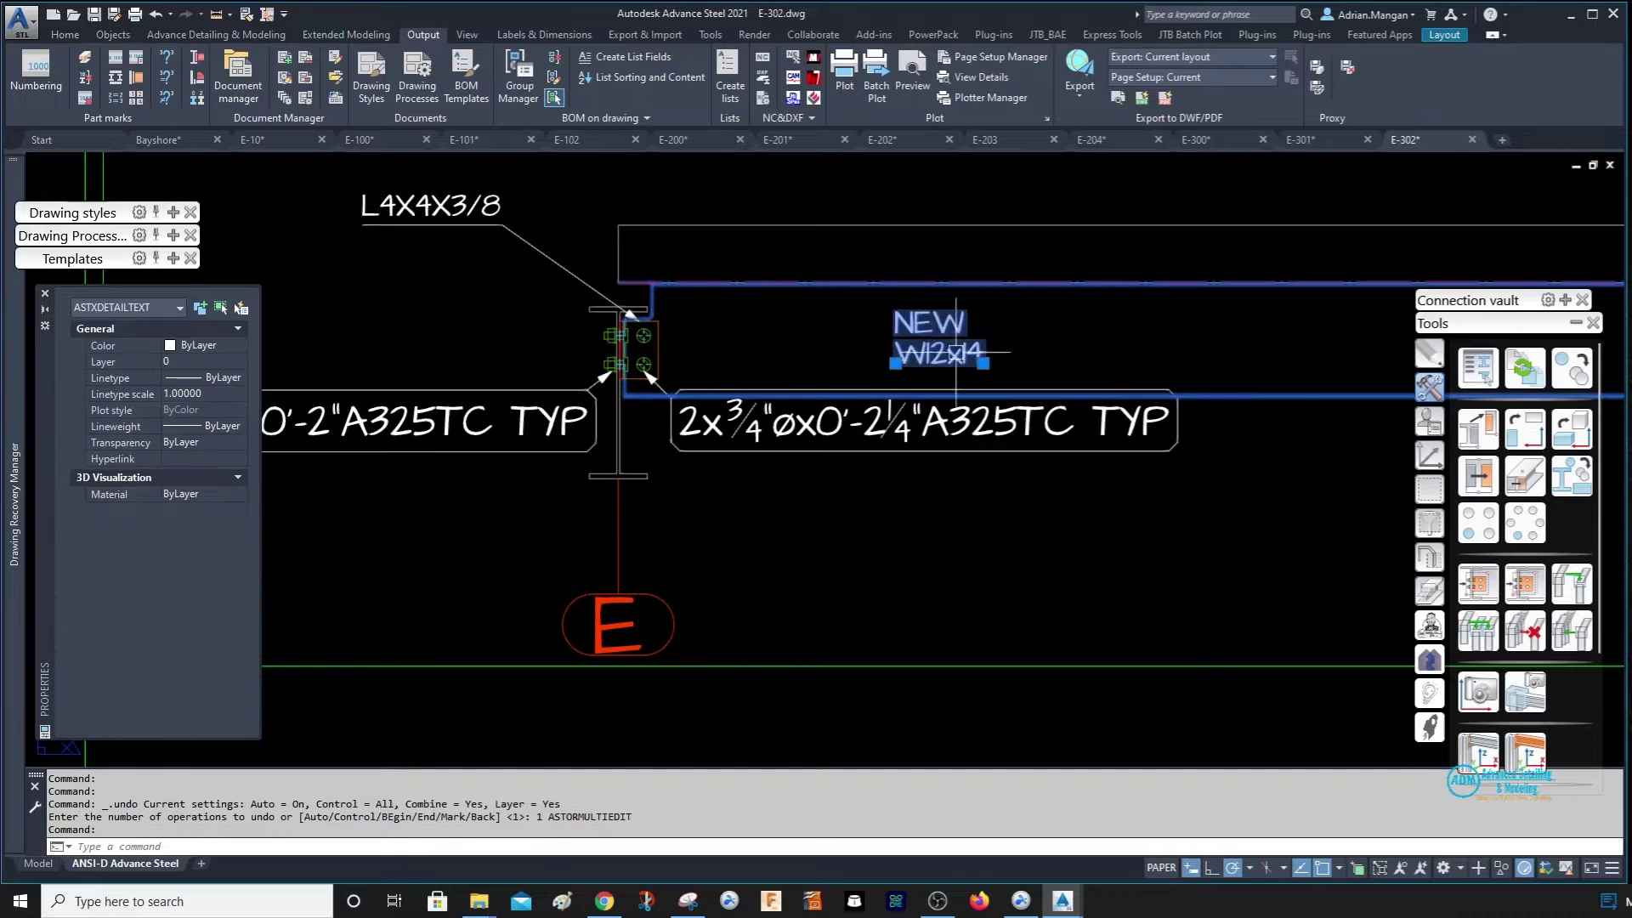
text(x)
key(Return)
click(931, 350)
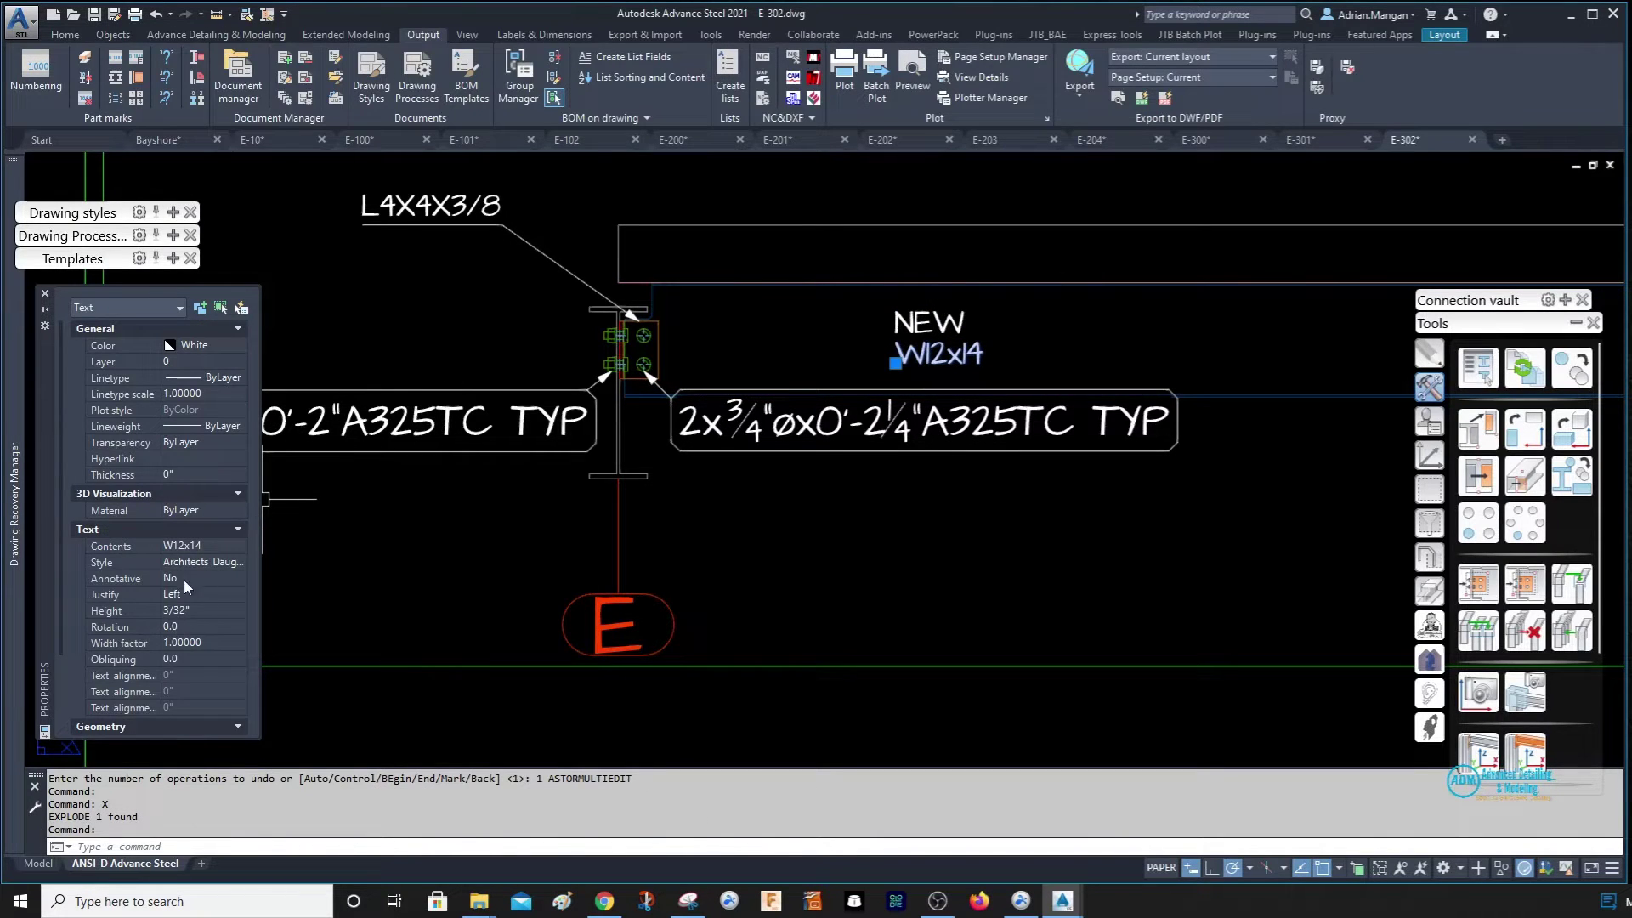
key(Escape)
Explode the 2x3/4"øx0'-2 1/4"A325TC TYP bolt label to compare its text height with the NEW W12x14 text.
click(980, 433)
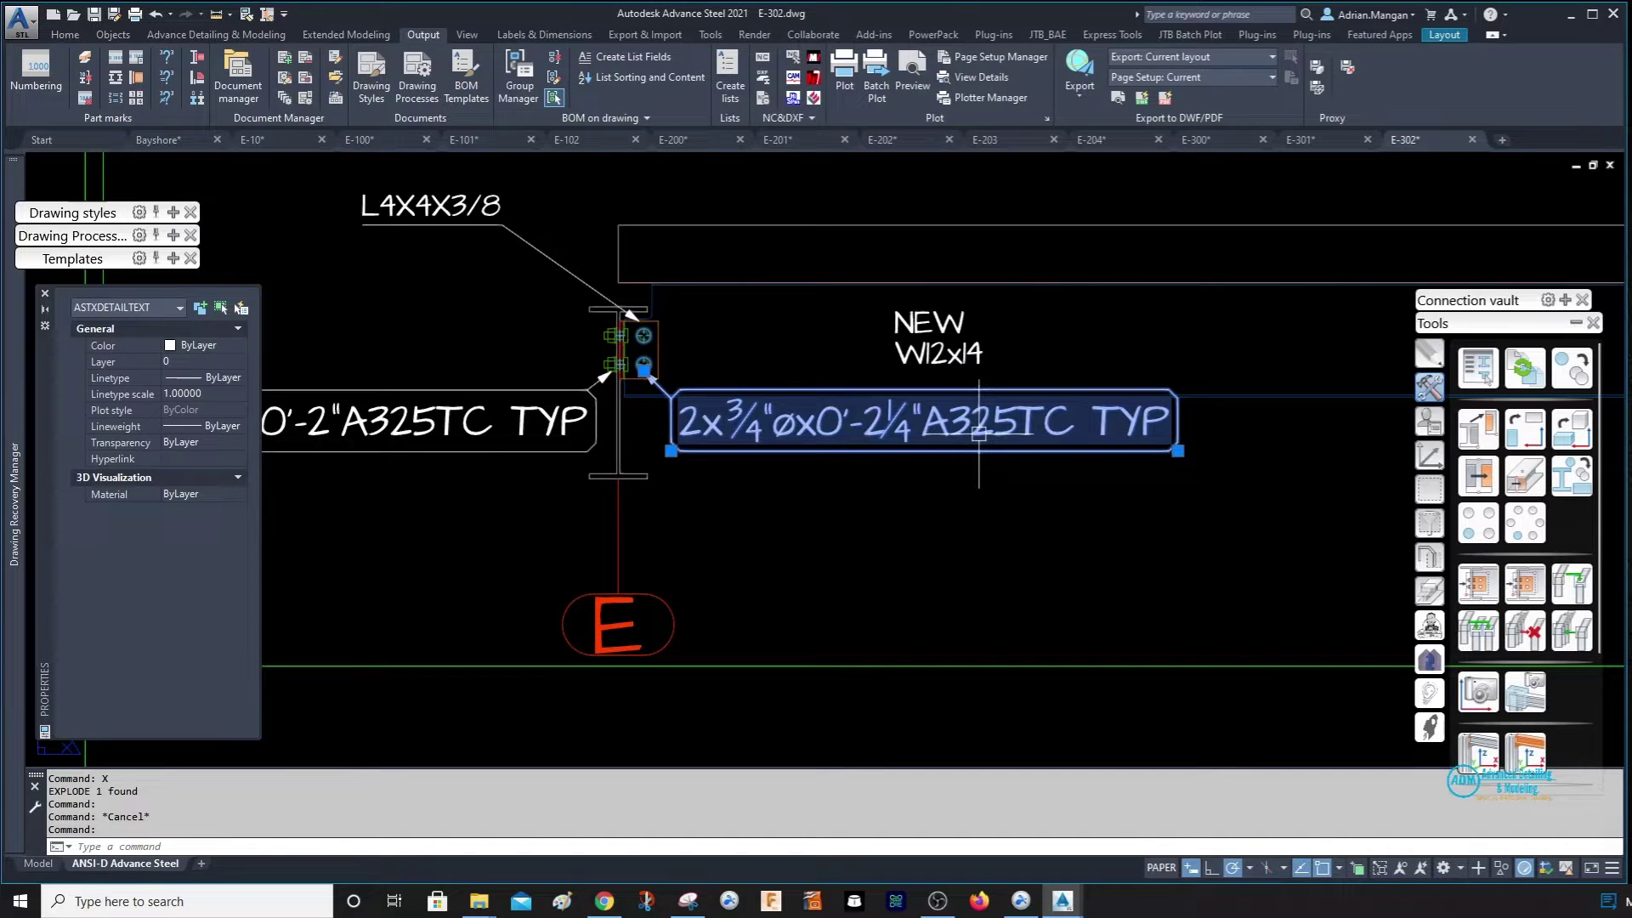
text(x)
key(Return)
click(960, 434)
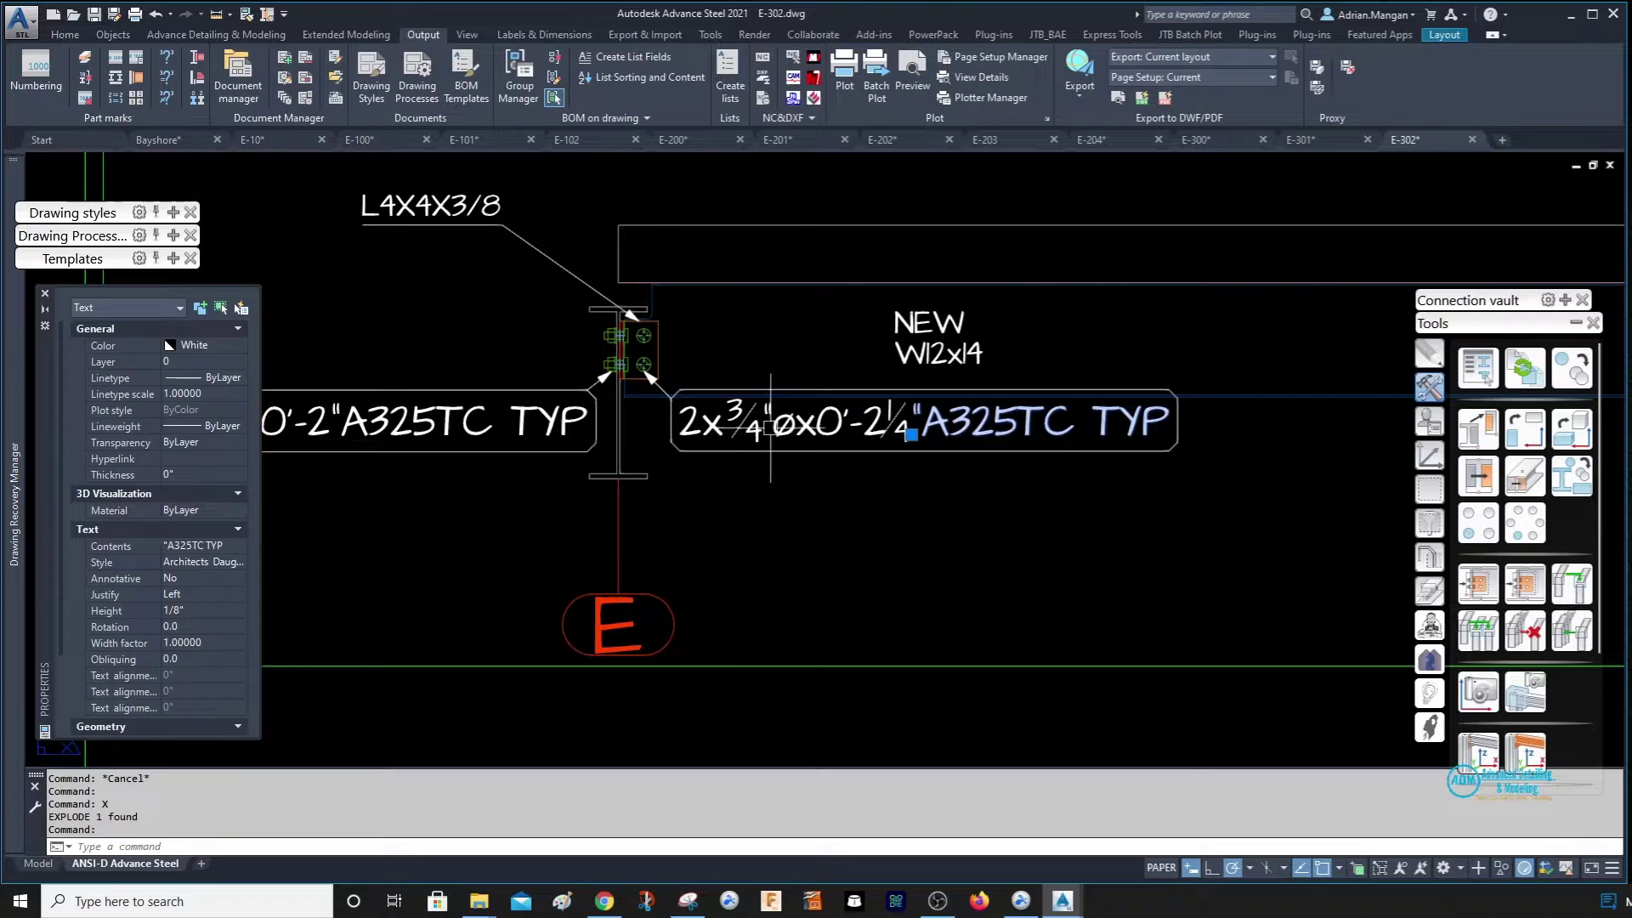
scroll(867, 429, down, 6)
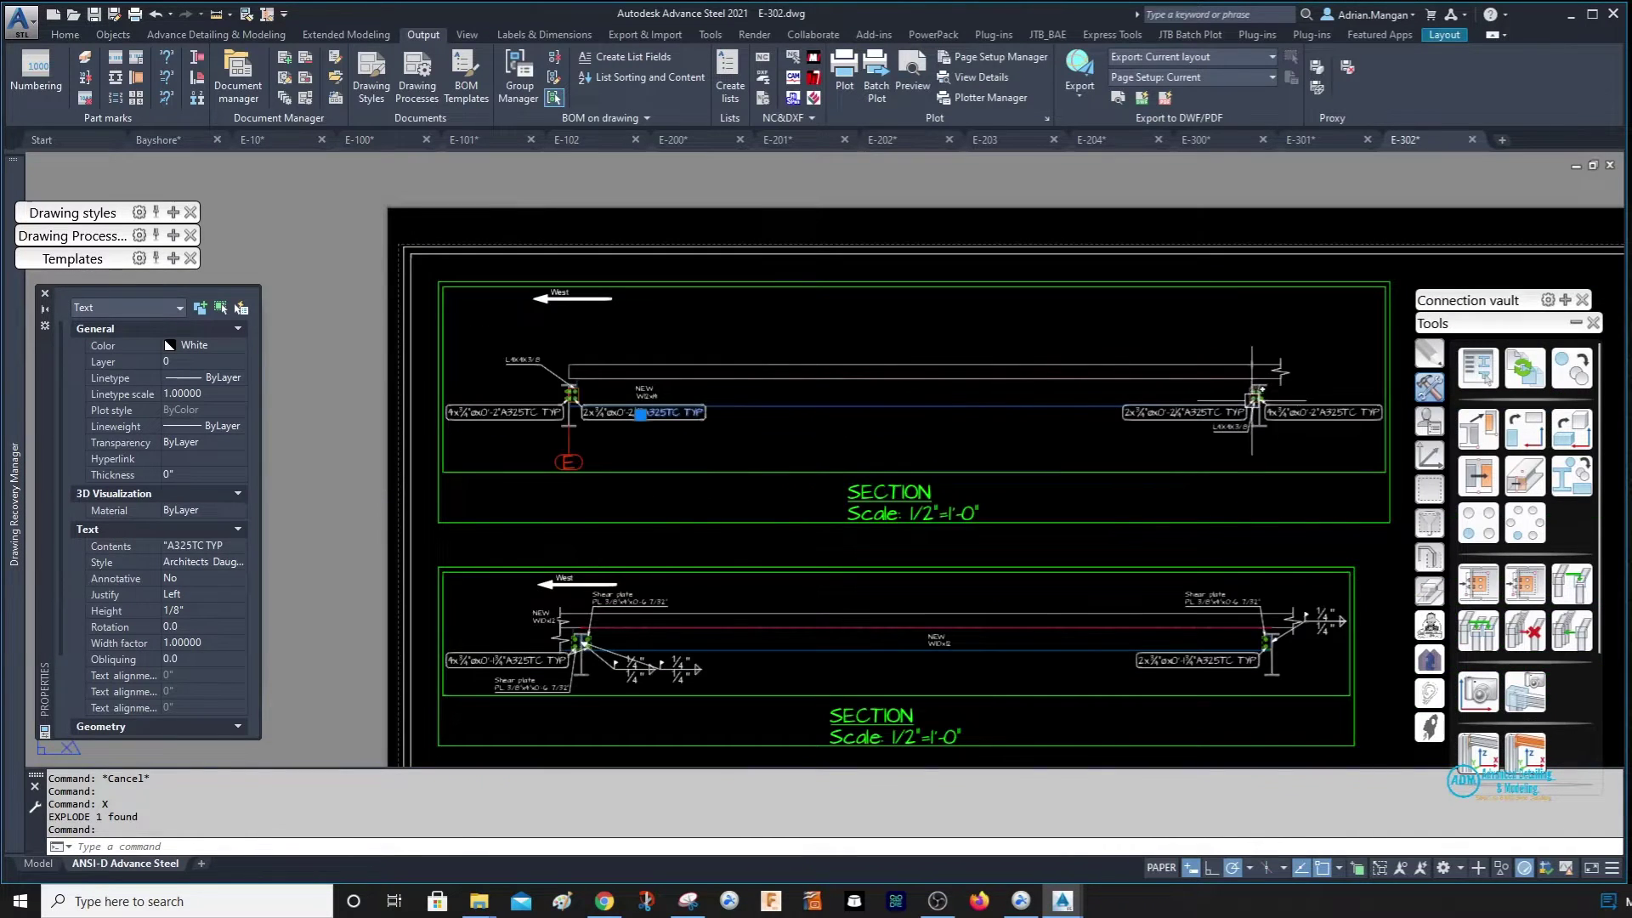
scroll(1250, 401, up, 3)
scroll(1243, 407, down, 3)
scroll(646, 415, up, 4)
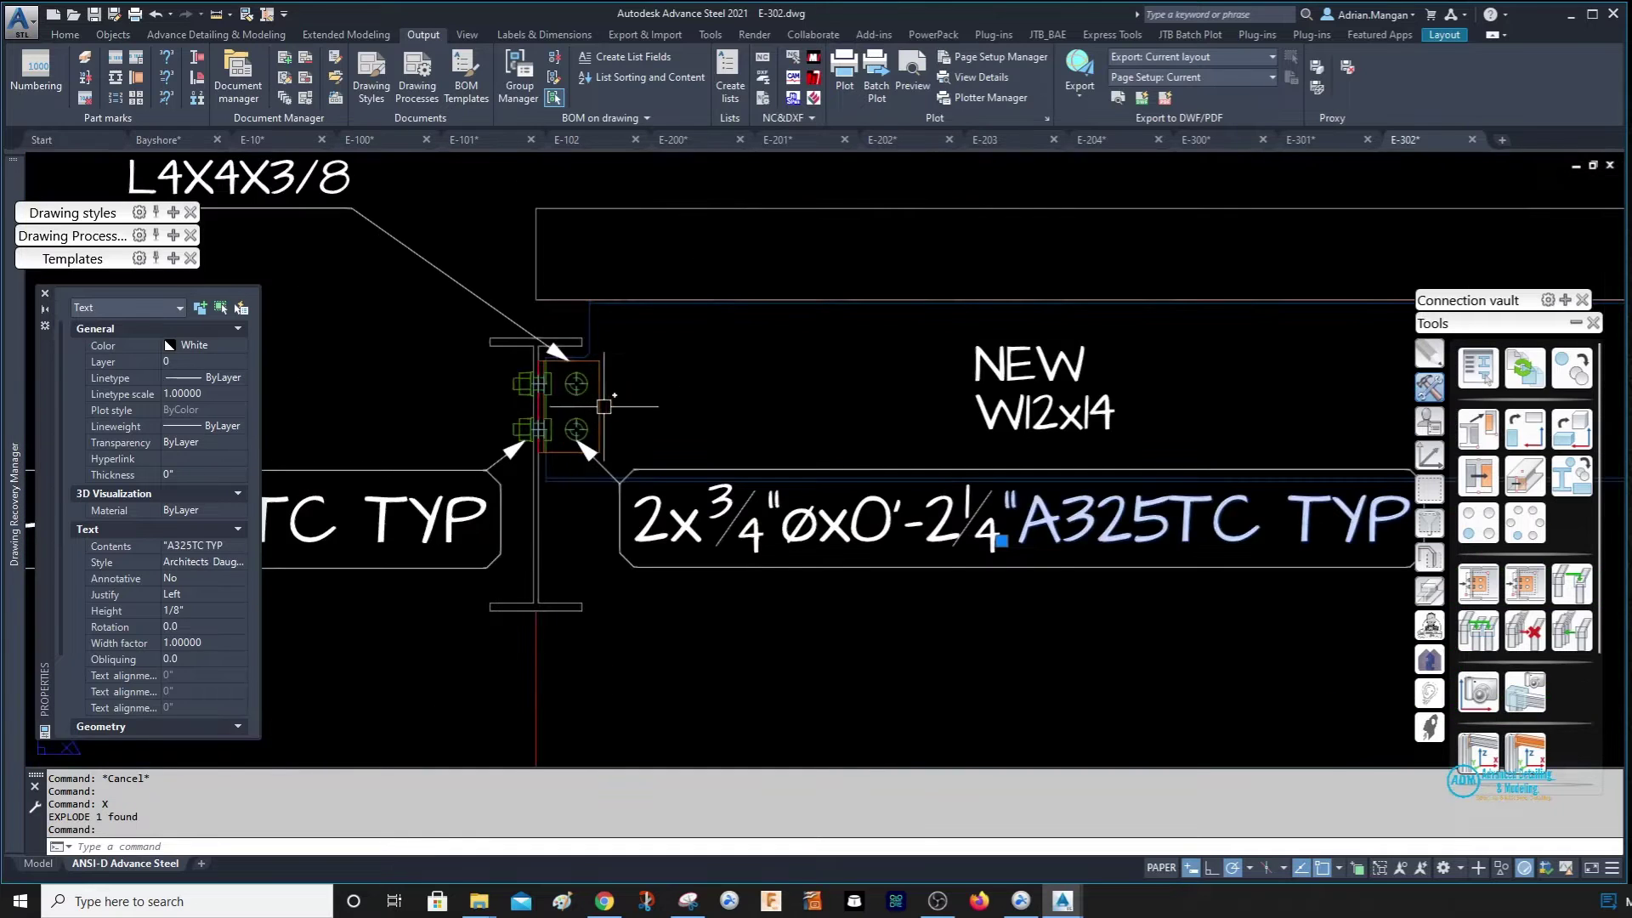
scroll(1051, 518, down, 3)
scroll(1059, 493, up, 2)
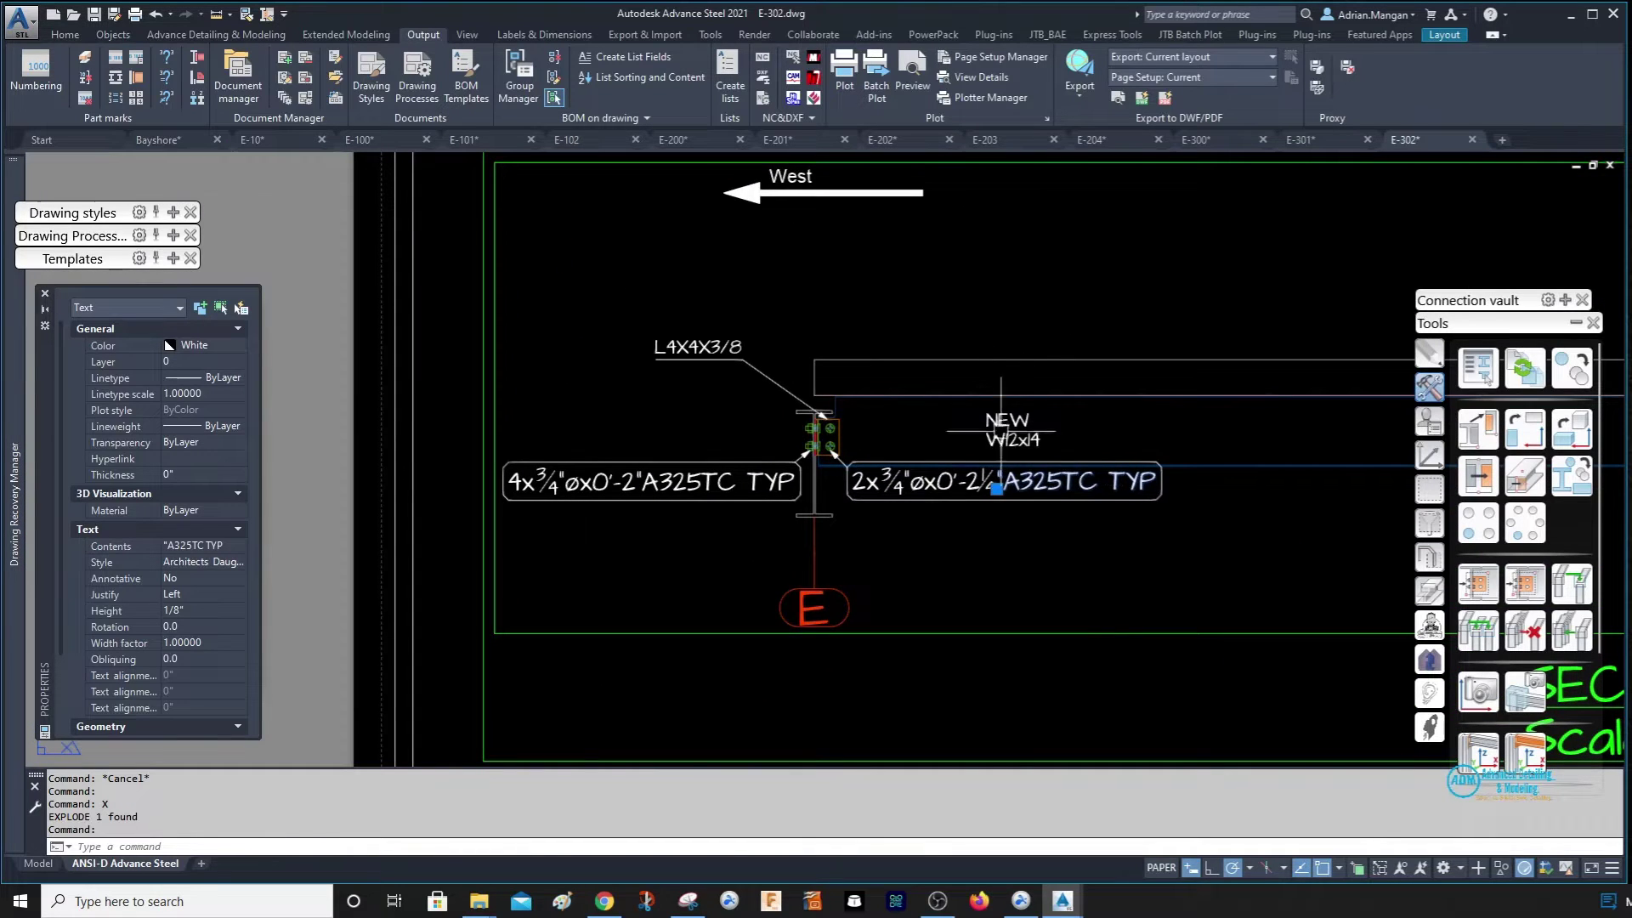
key(Escape)
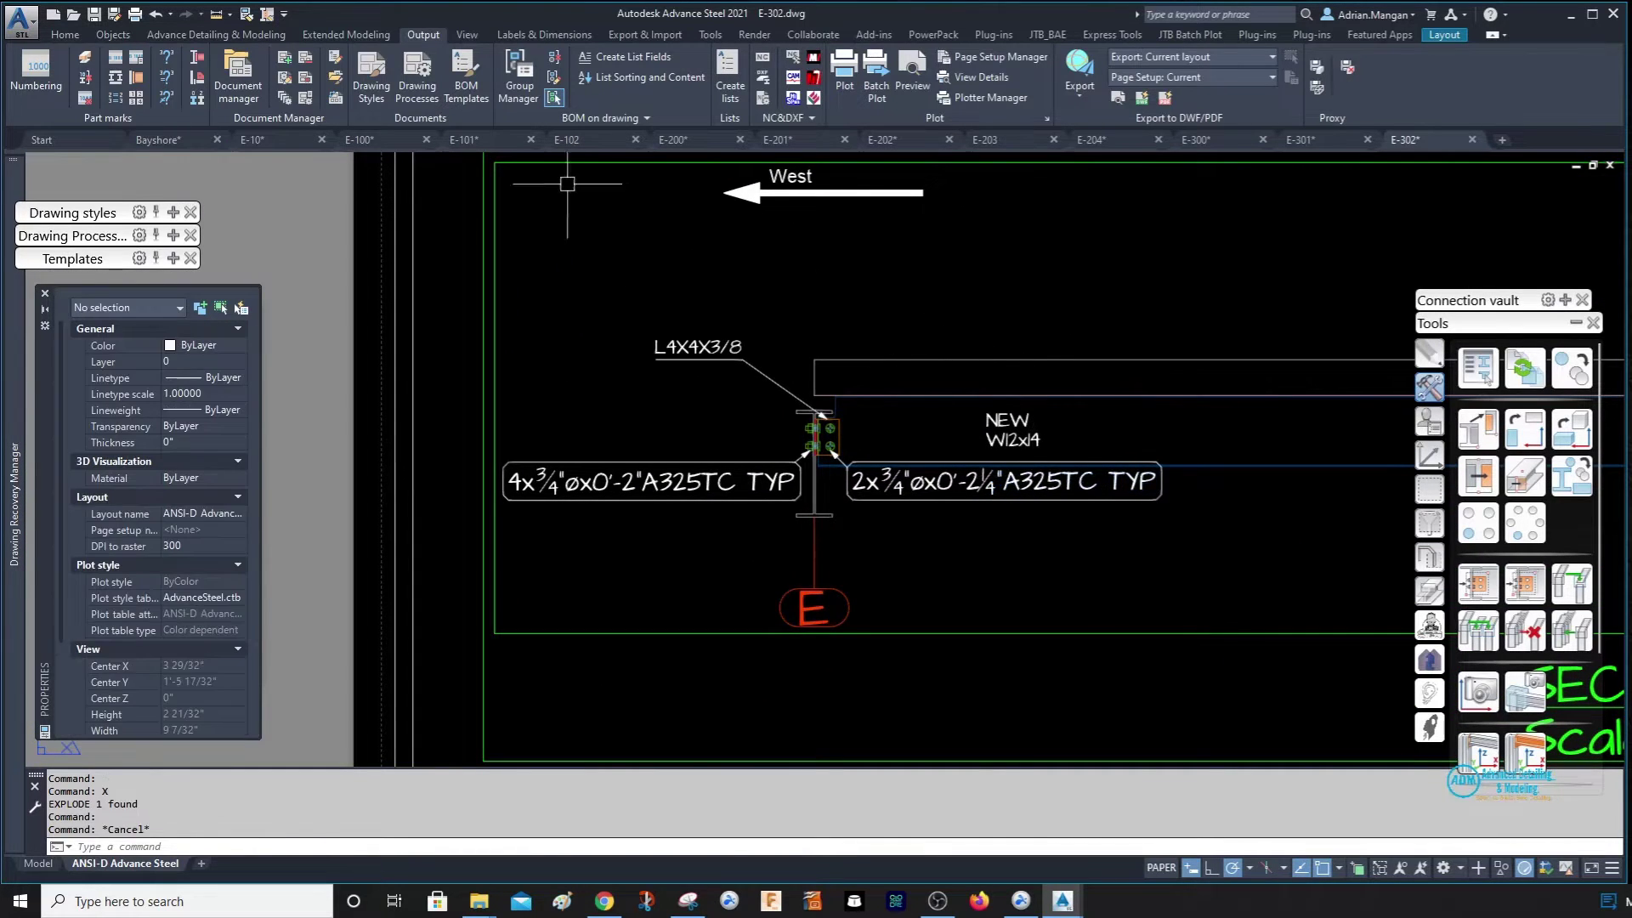
Undo the exploded labels and the earlier label and grip edits in the section detail.
click(156, 15)
click(156, 14)
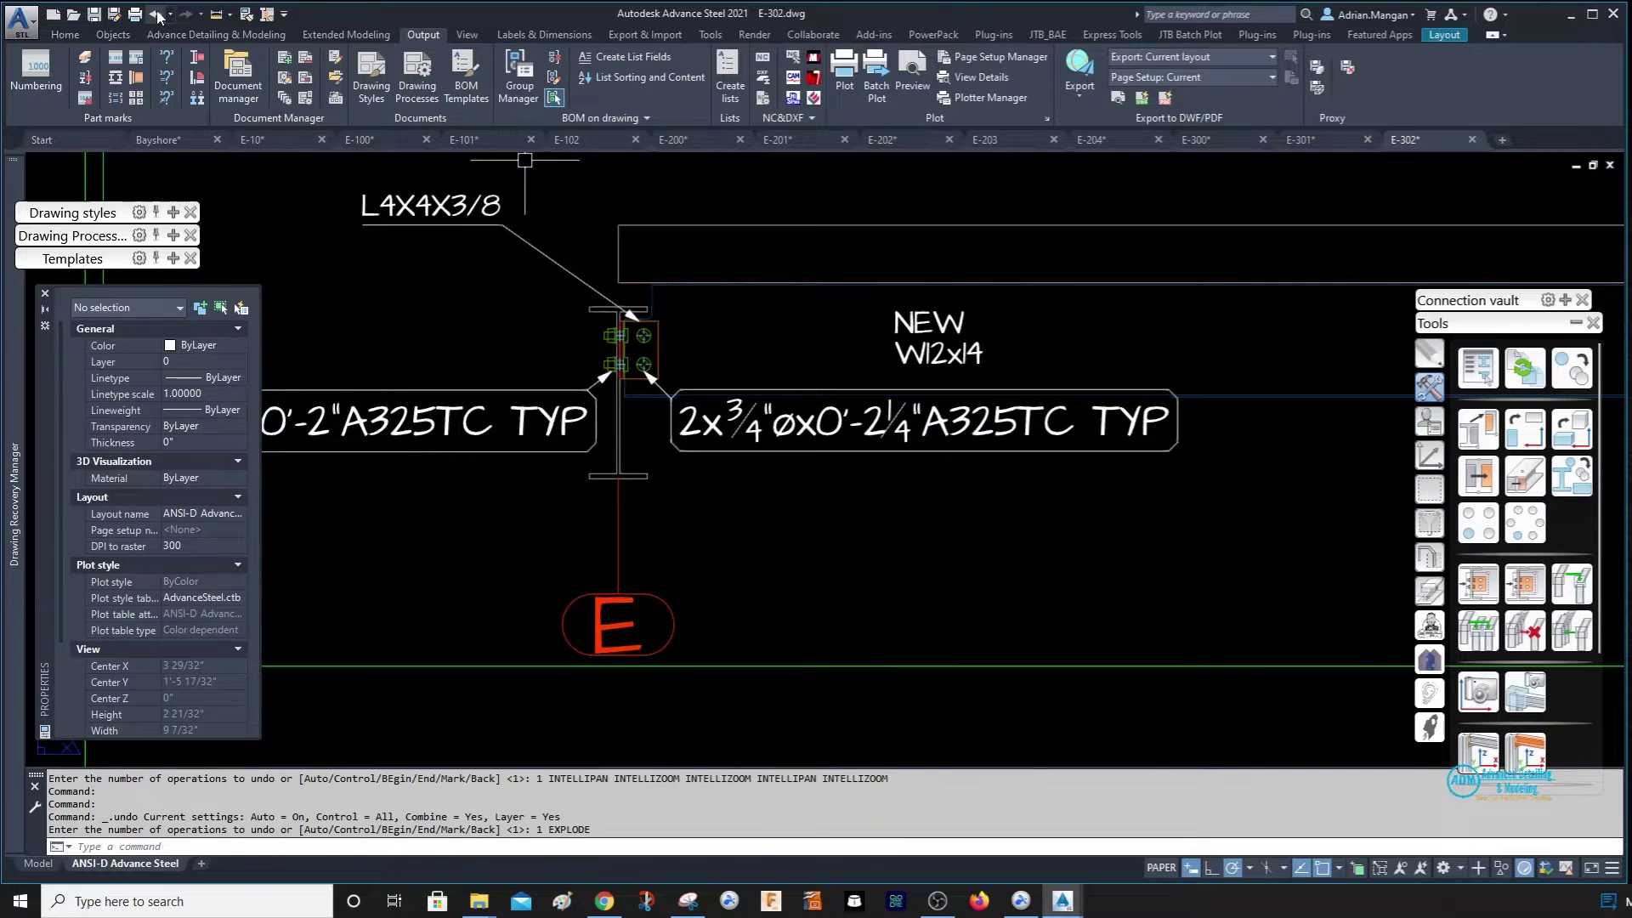
click(156, 14)
click(156, 14)
click(156, 15)
click(156, 15)
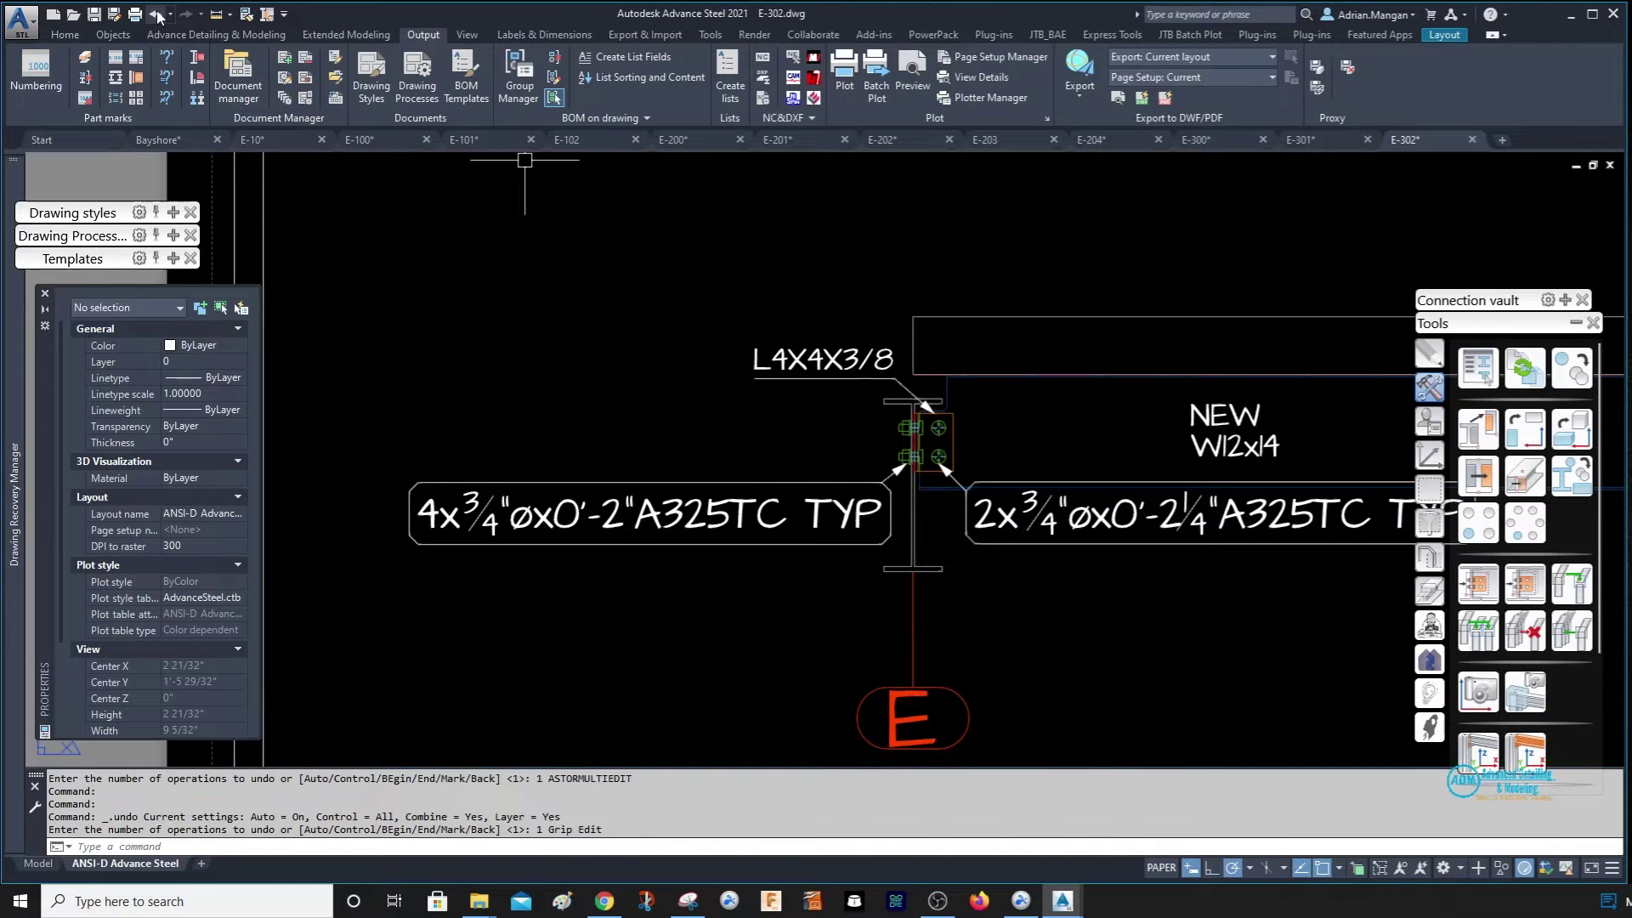
click(156, 15)
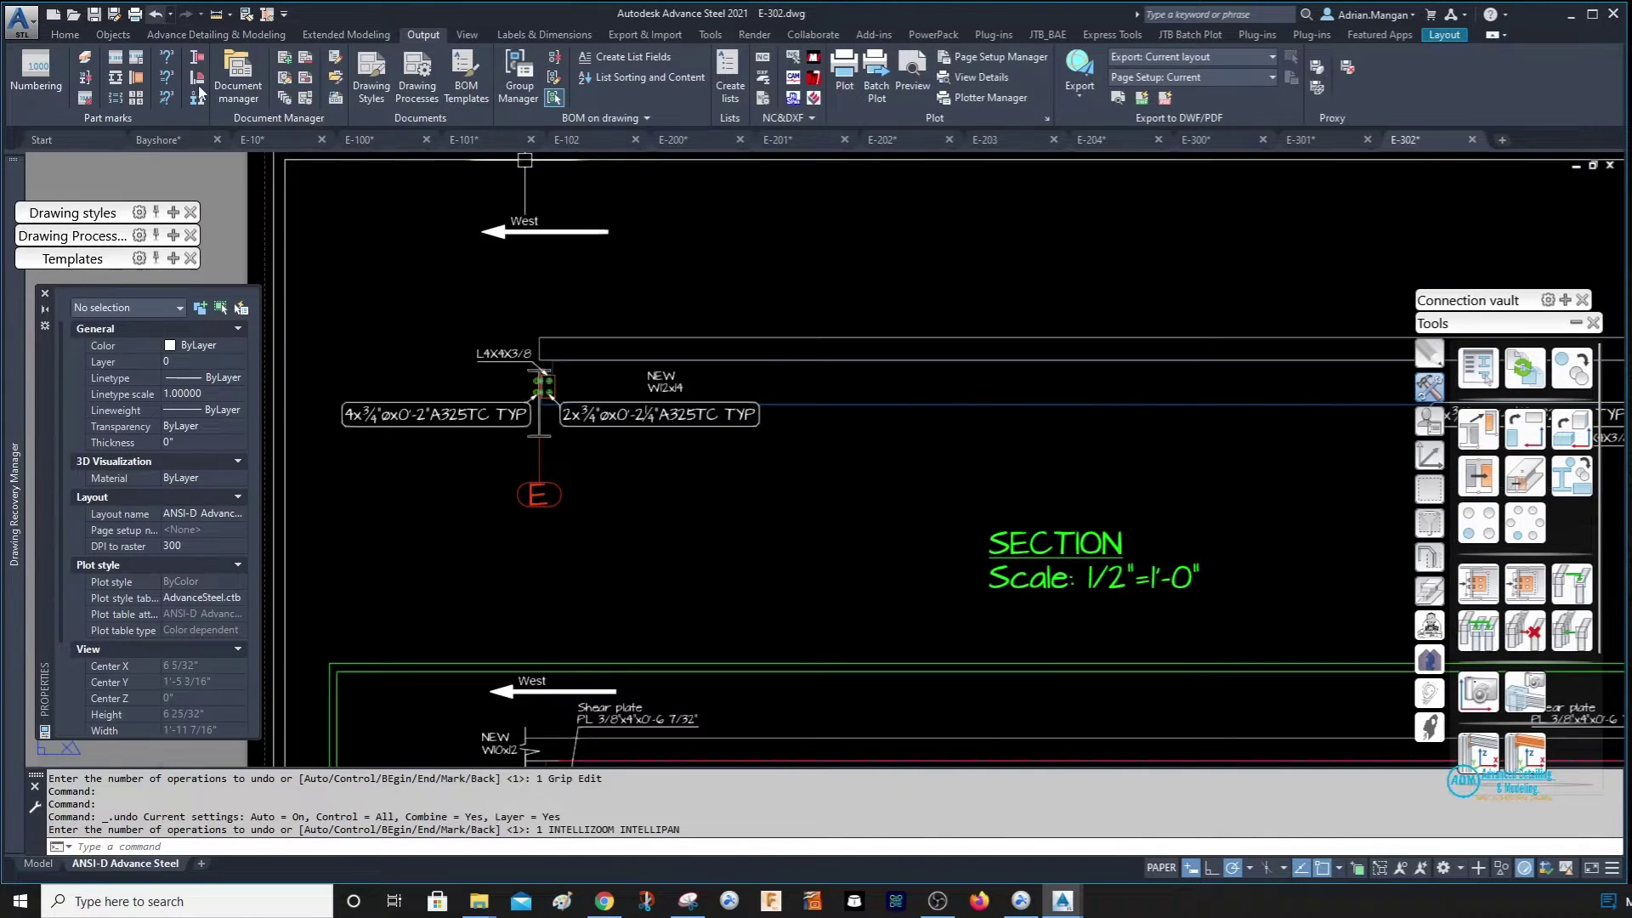
click(656, 374)
key(Escape)
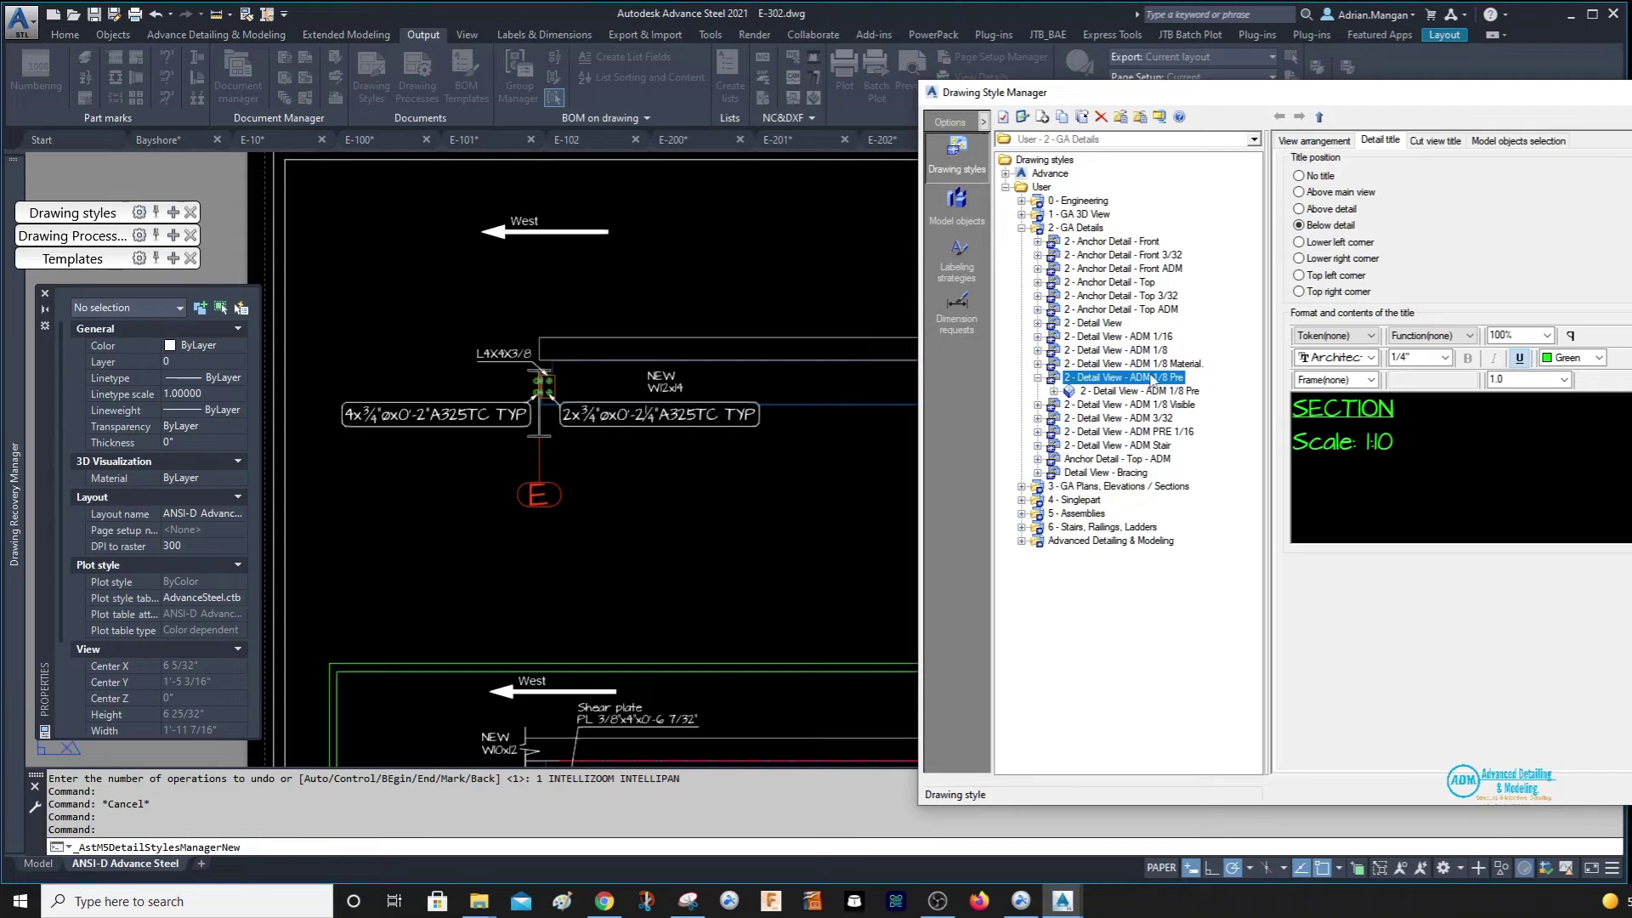
Rename the drawing style 2 - Detail View - ADM 1/8 Pre as 2 - Detail View - ADM 3/32 Pre.
right_click(1152, 383)
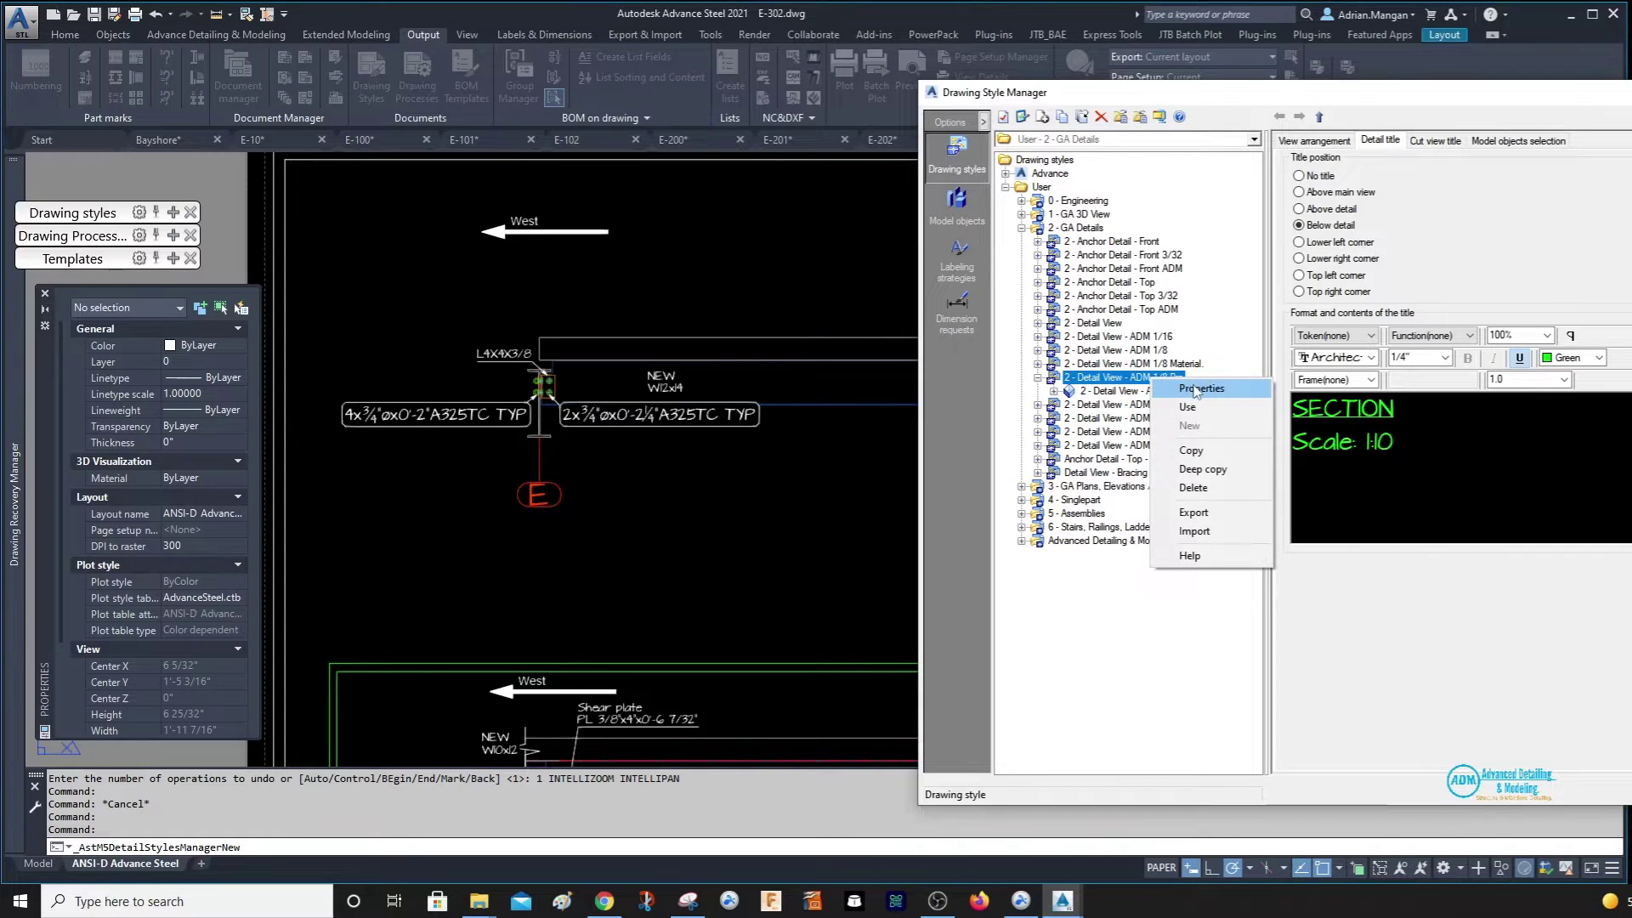
click(1194, 389)
click(1534, 337)
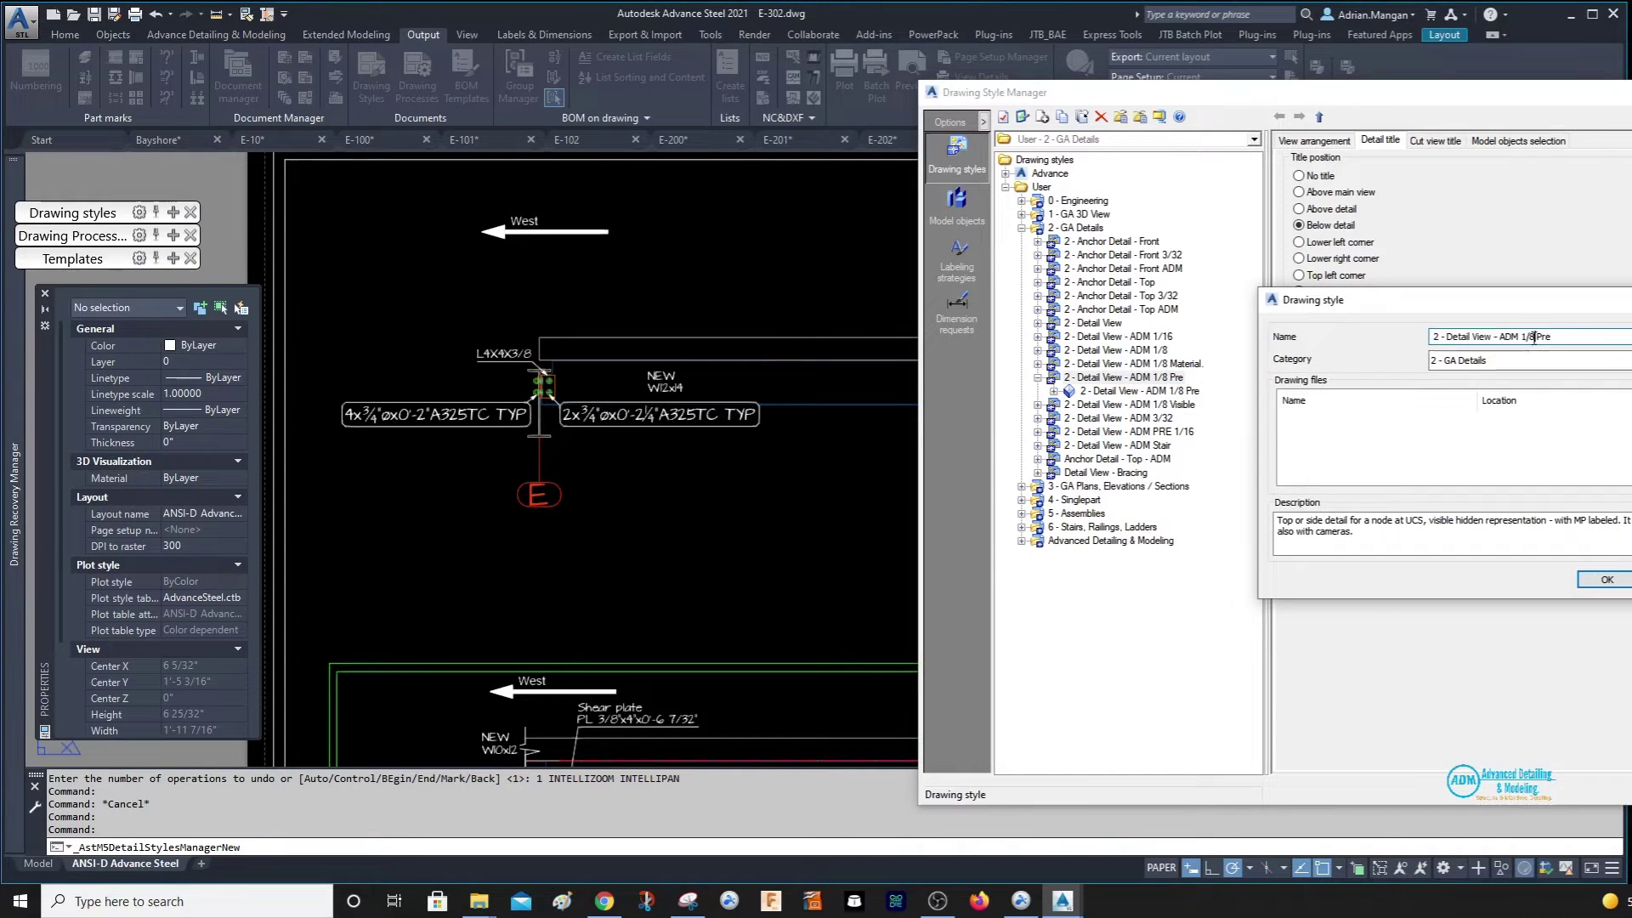
text(3)
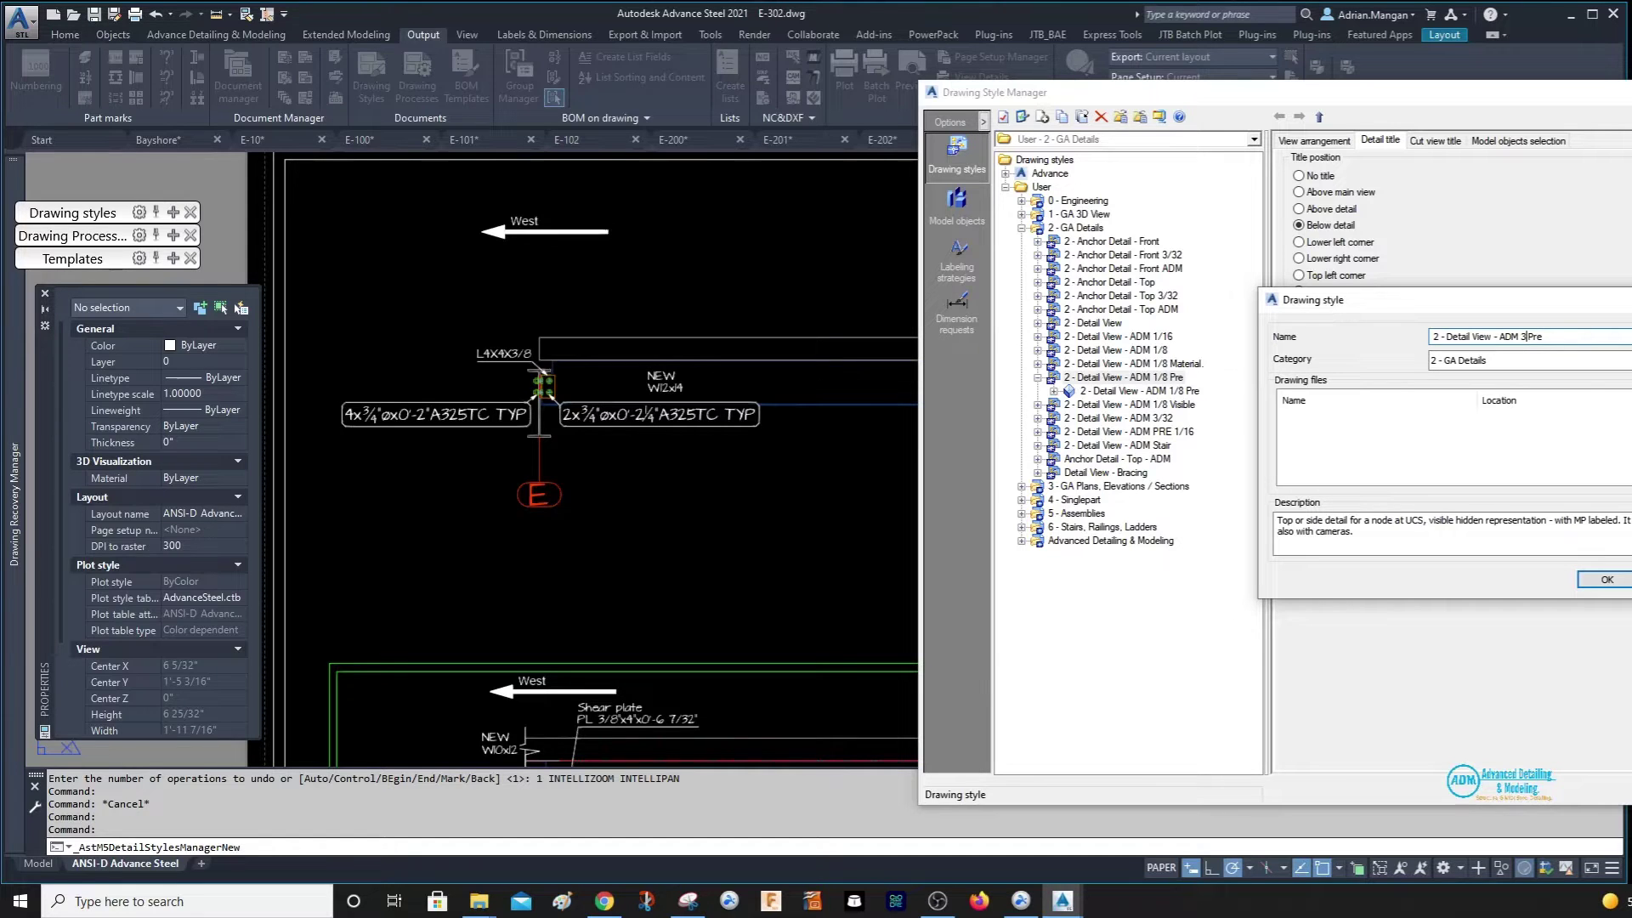
click(1607, 580)
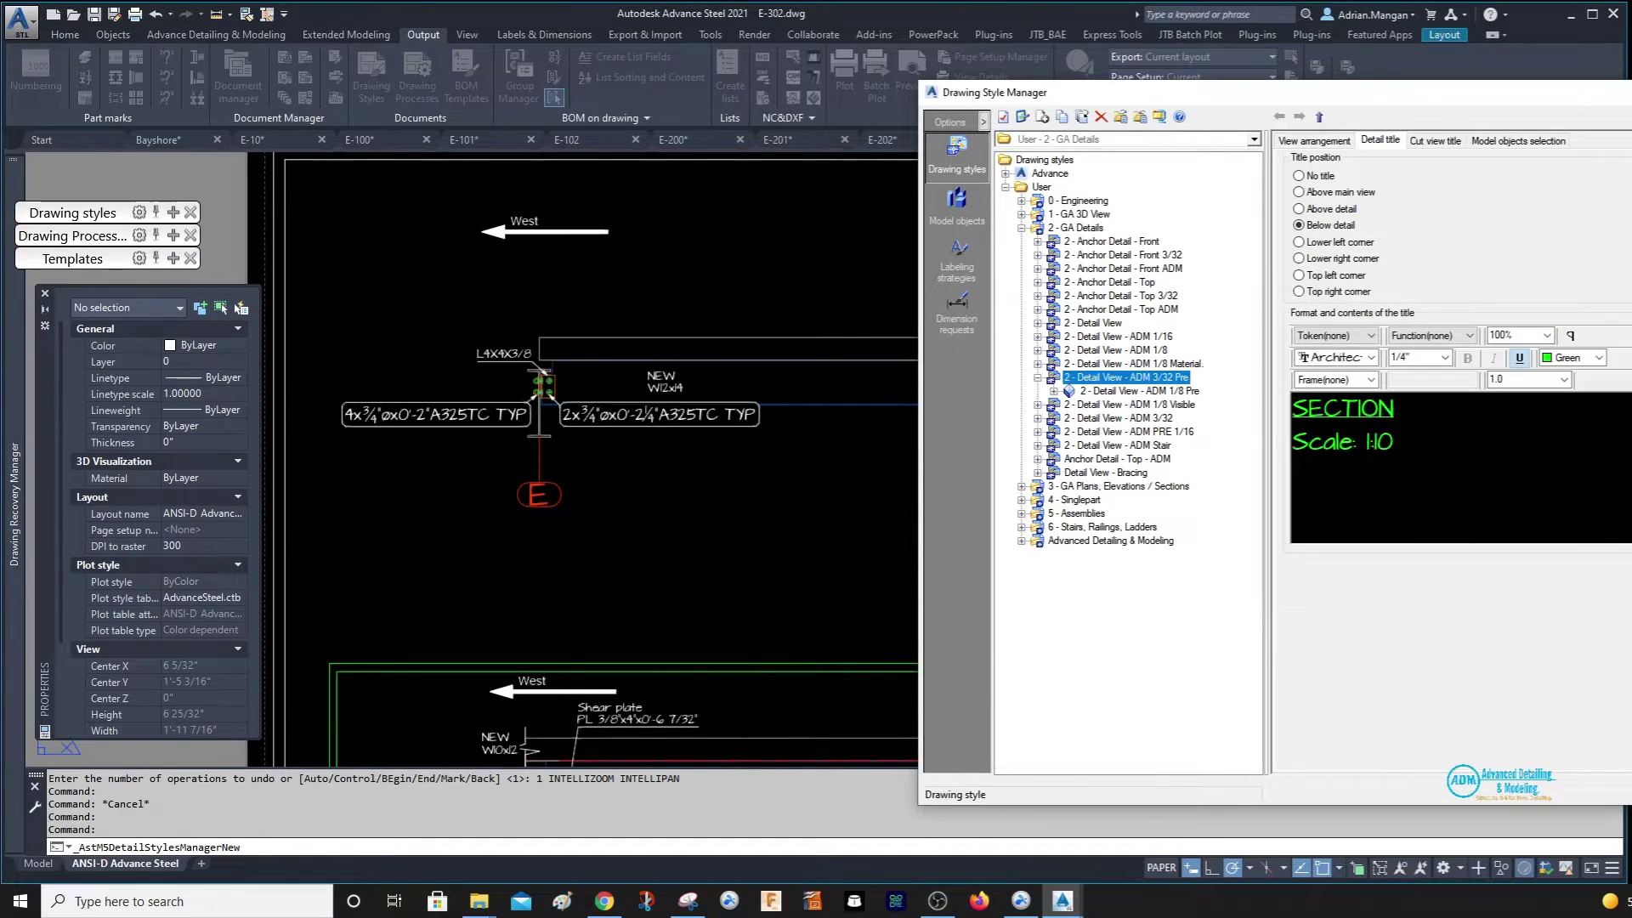
Rename the view inside the 3/32 Pre drawing style as 2 - Detail View - ADM 3/32 Pre.
click(1168, 392)
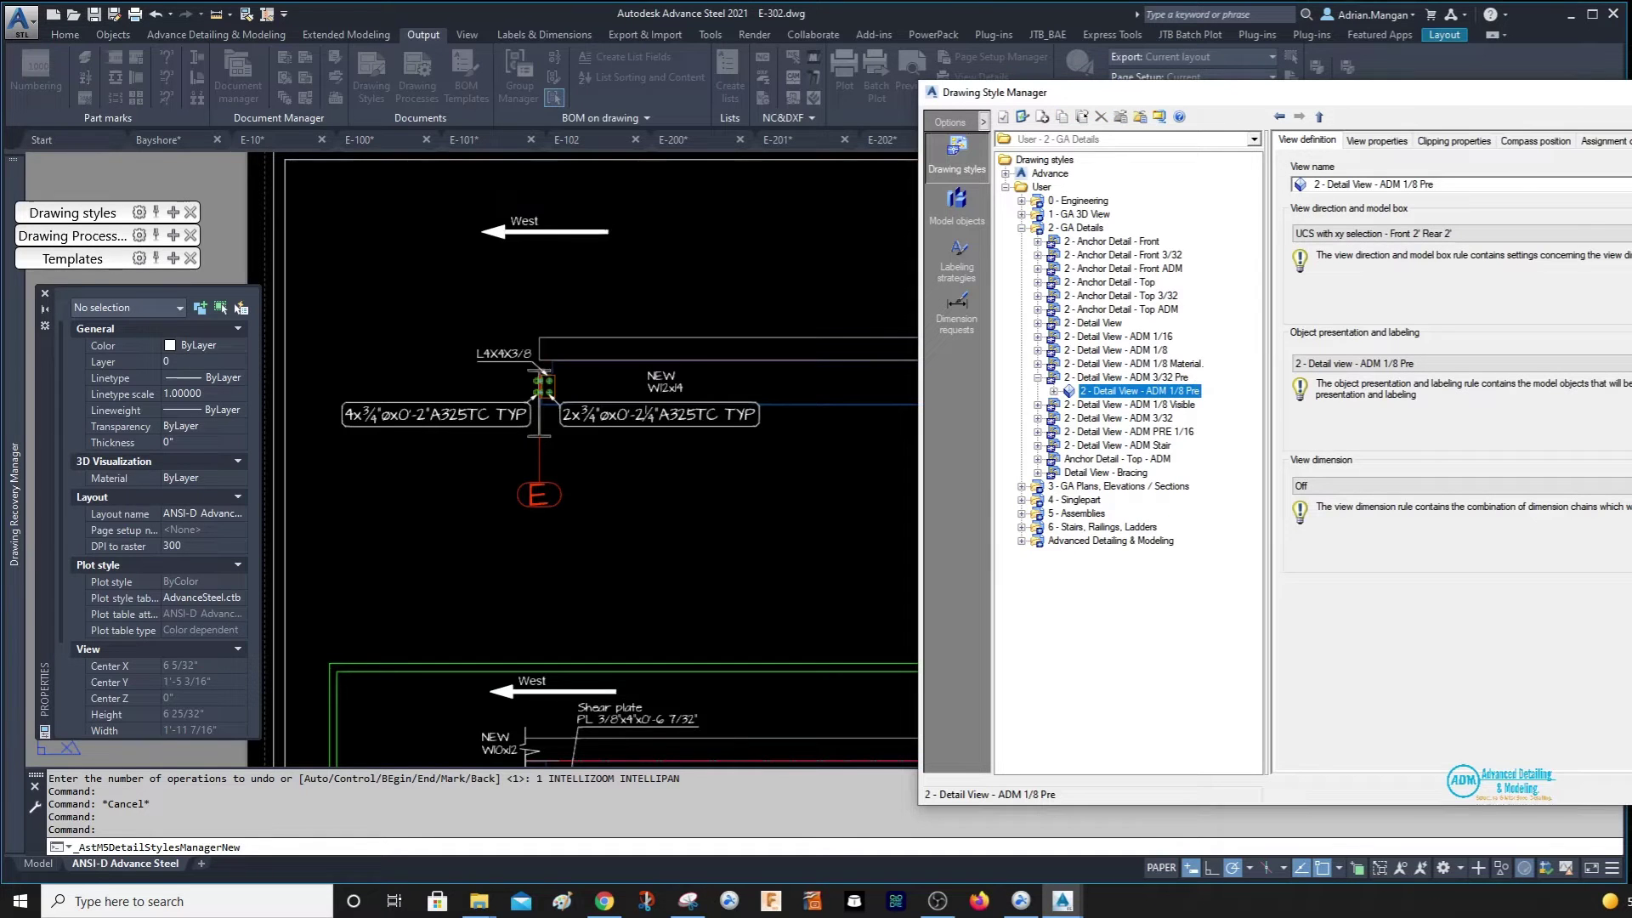
key(F2)
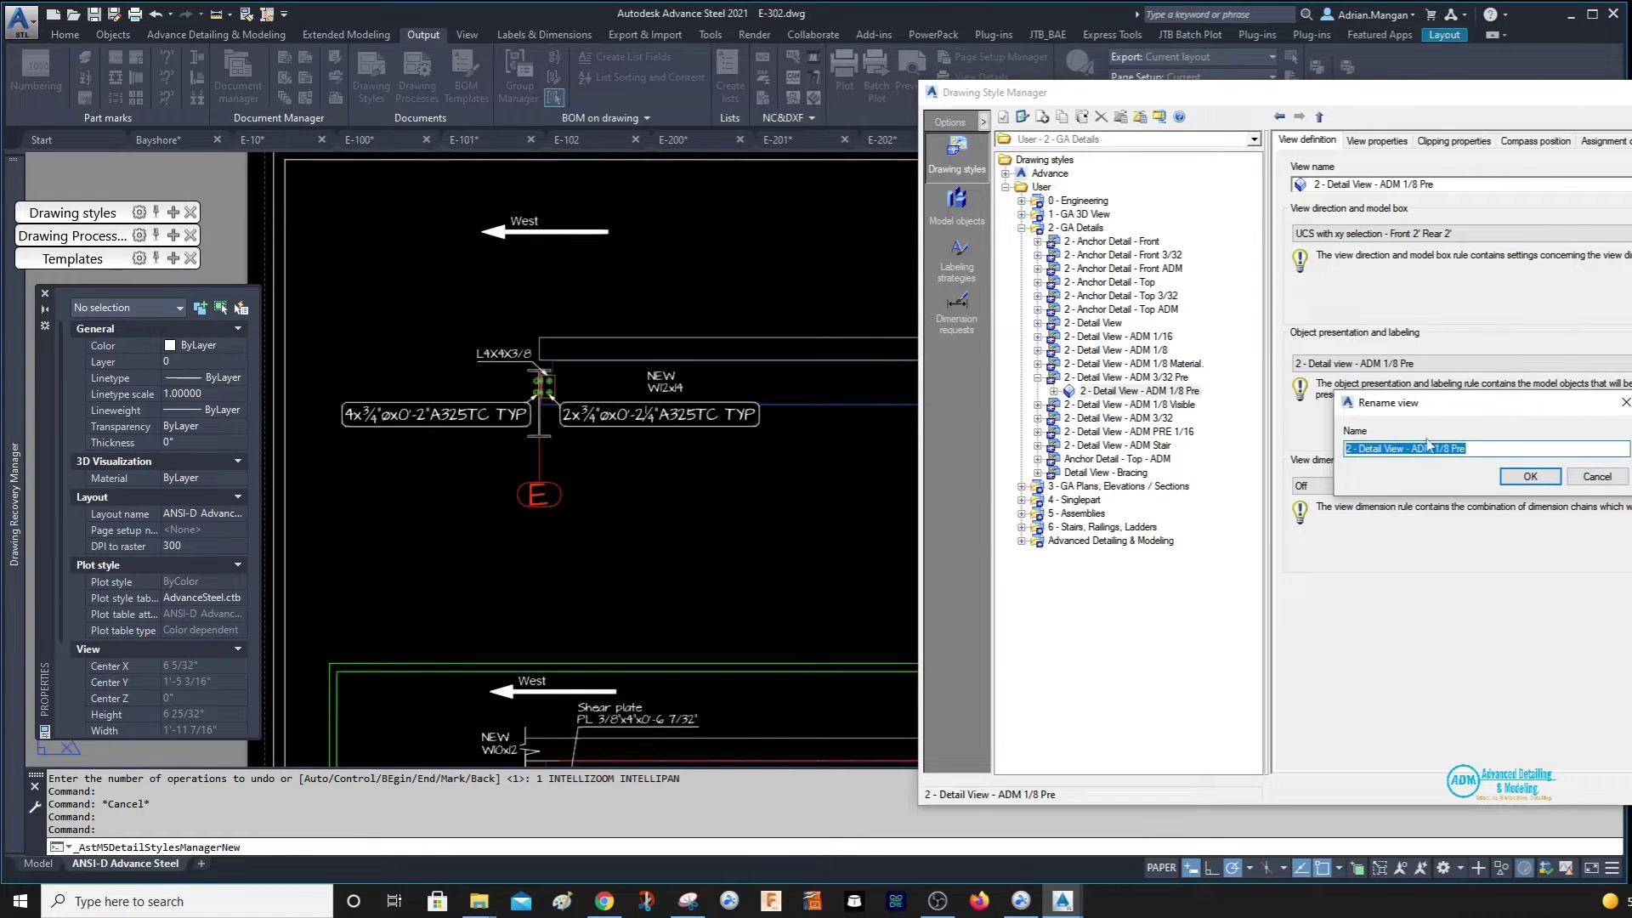
click(1450, 449)
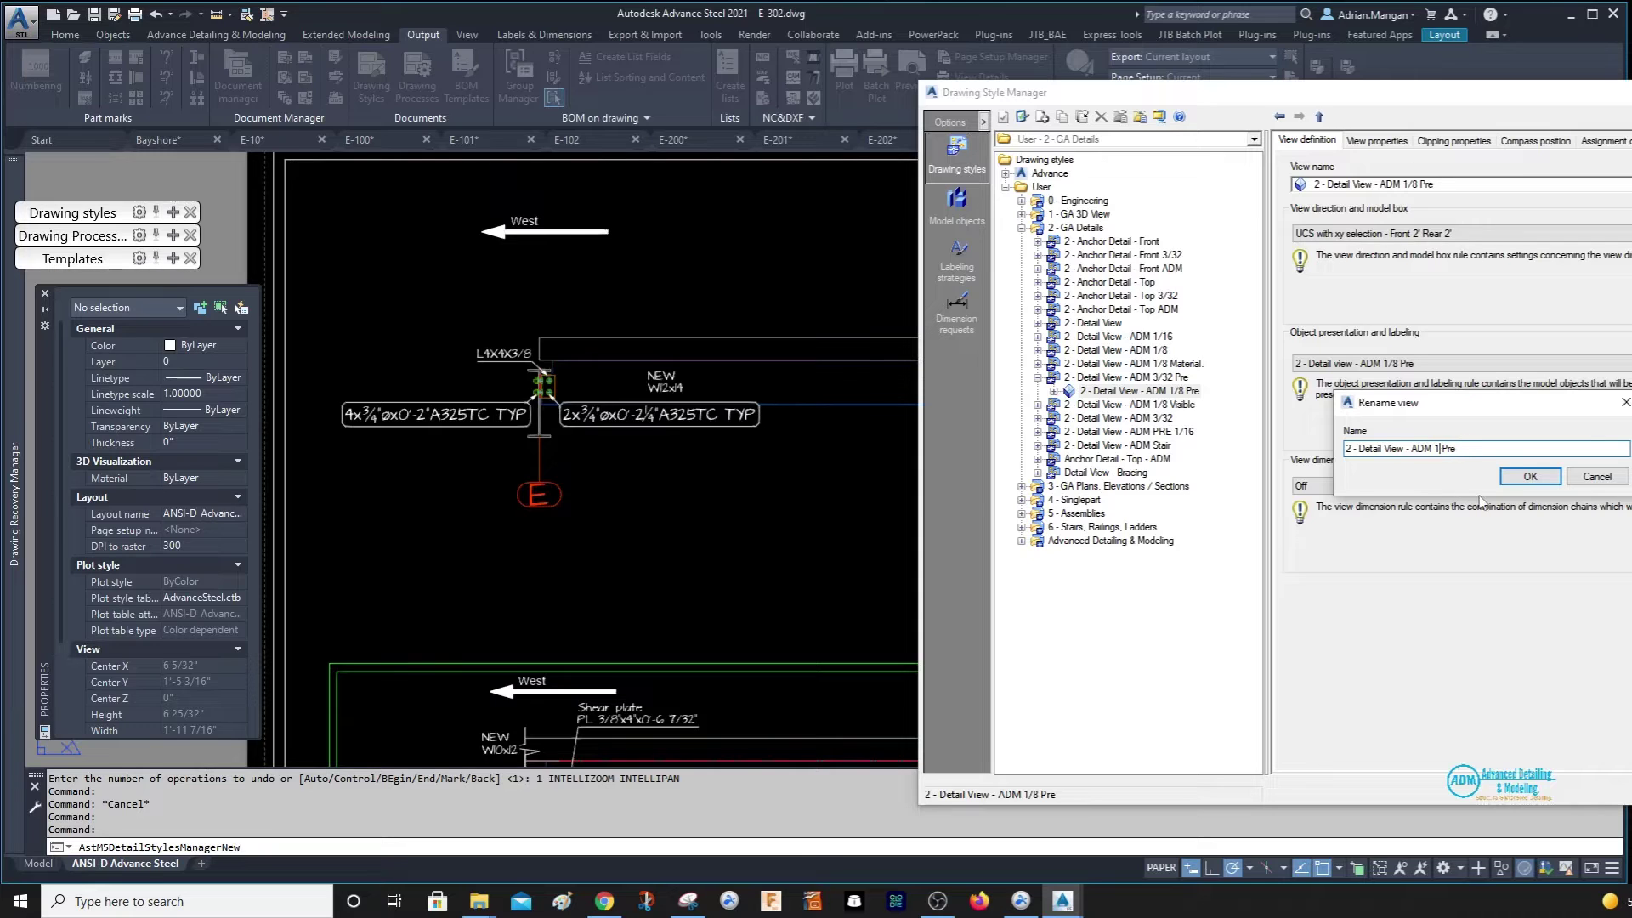
text(3/32)
click(1531, 477)
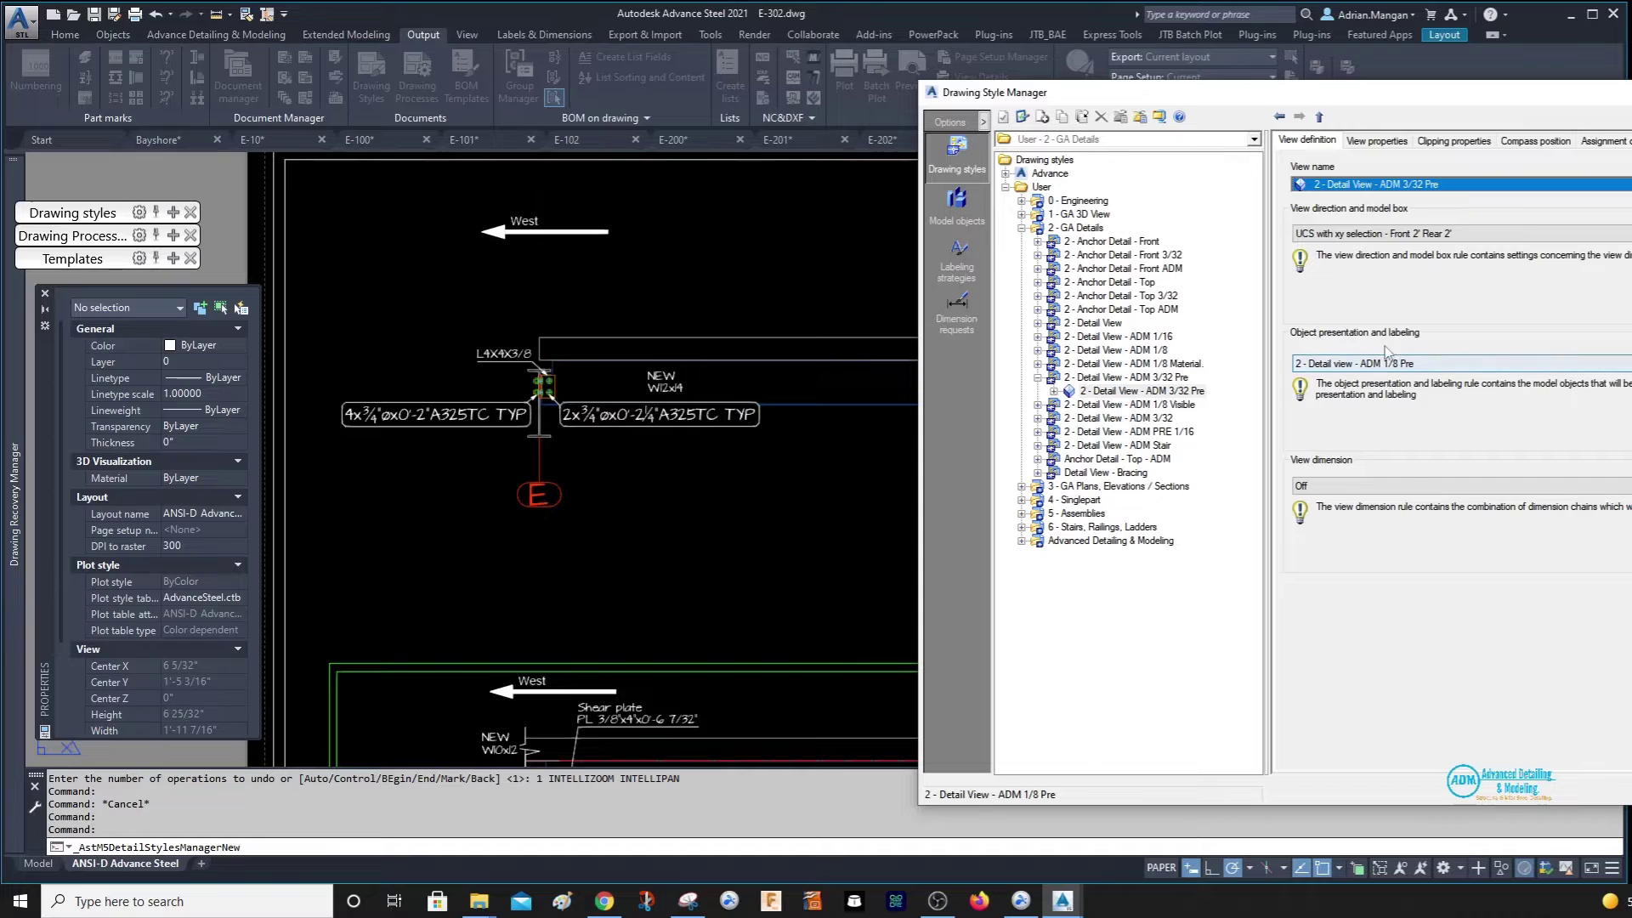
Rename the view's objects presentation and labeling rule set as 2 - Detail view - ADM 3/32 Pre.
click(1055, 391)
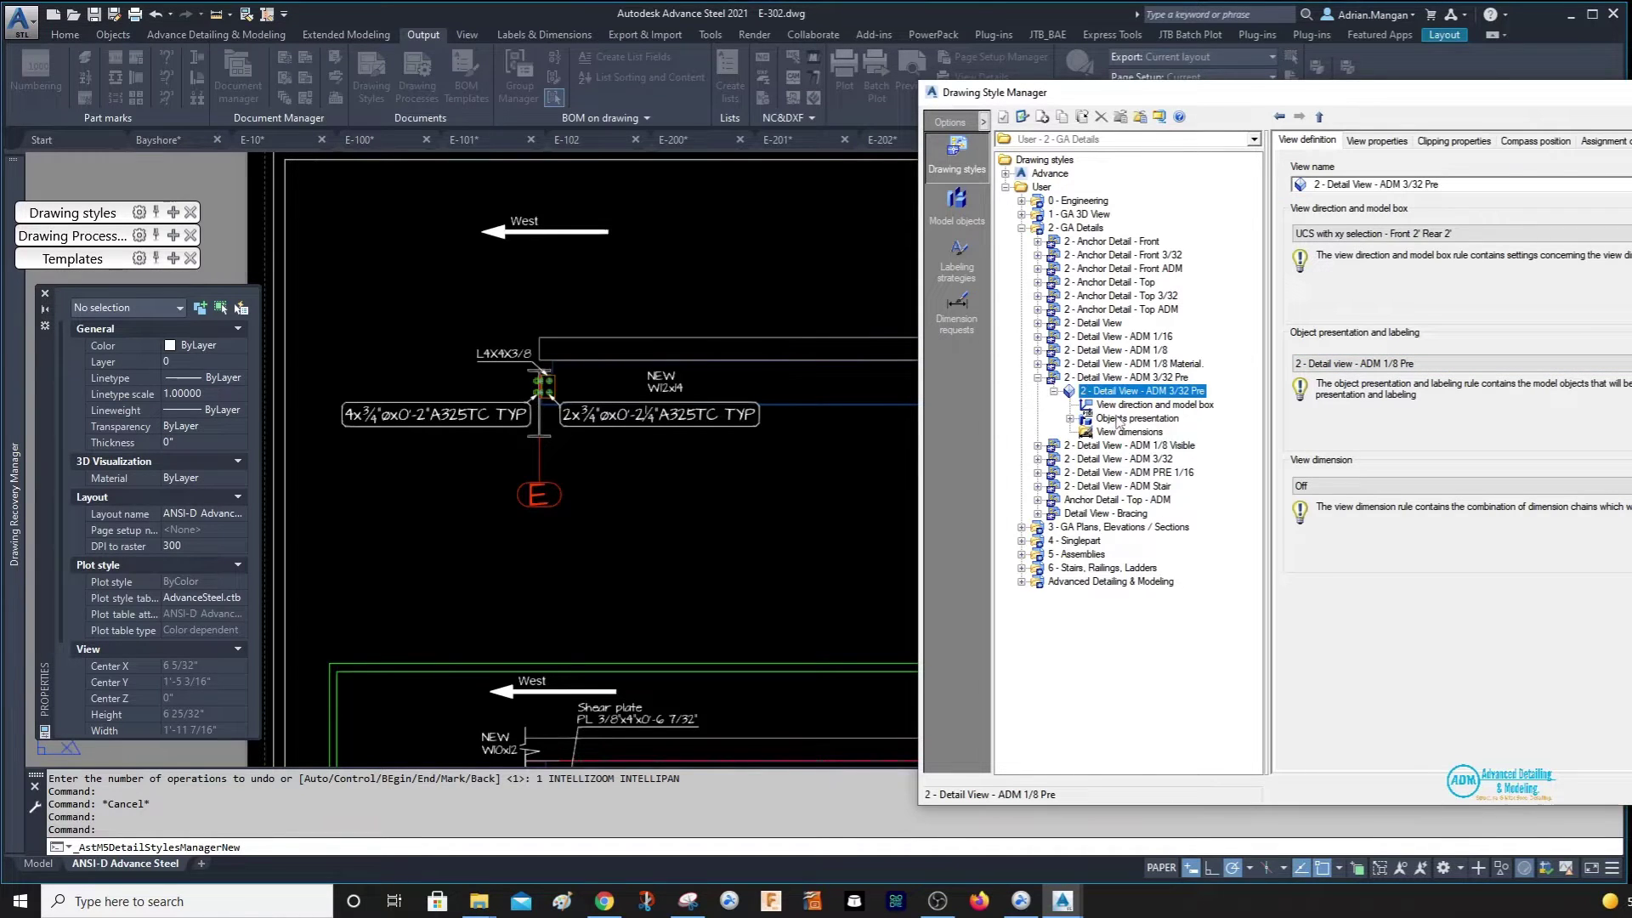
click(1120, 419)
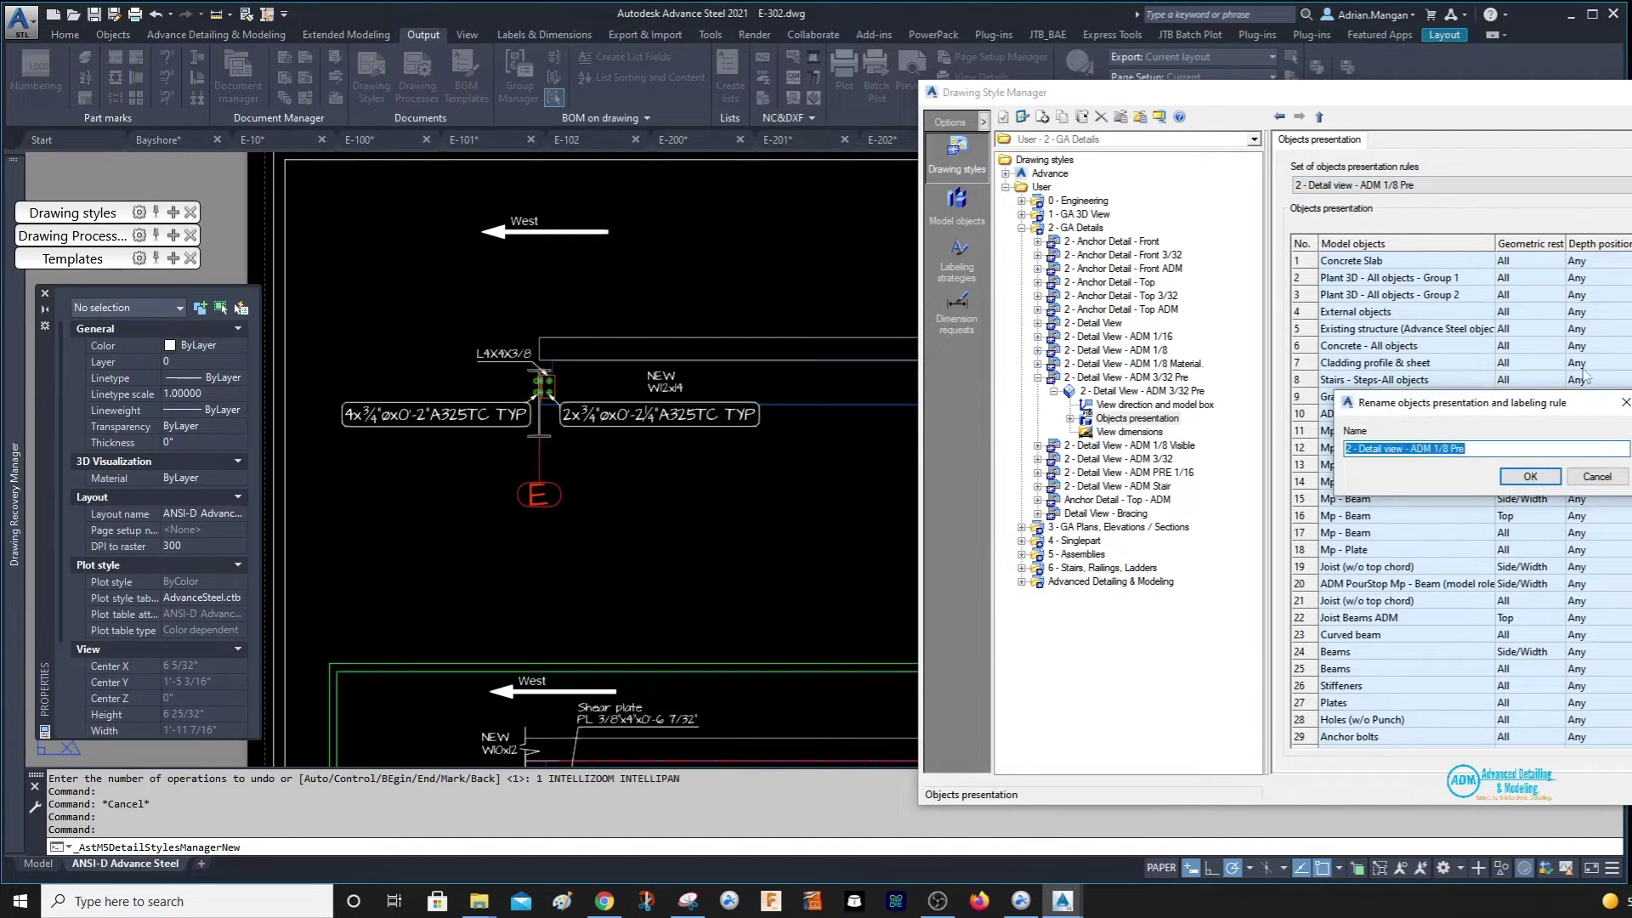
click(1446, 449)
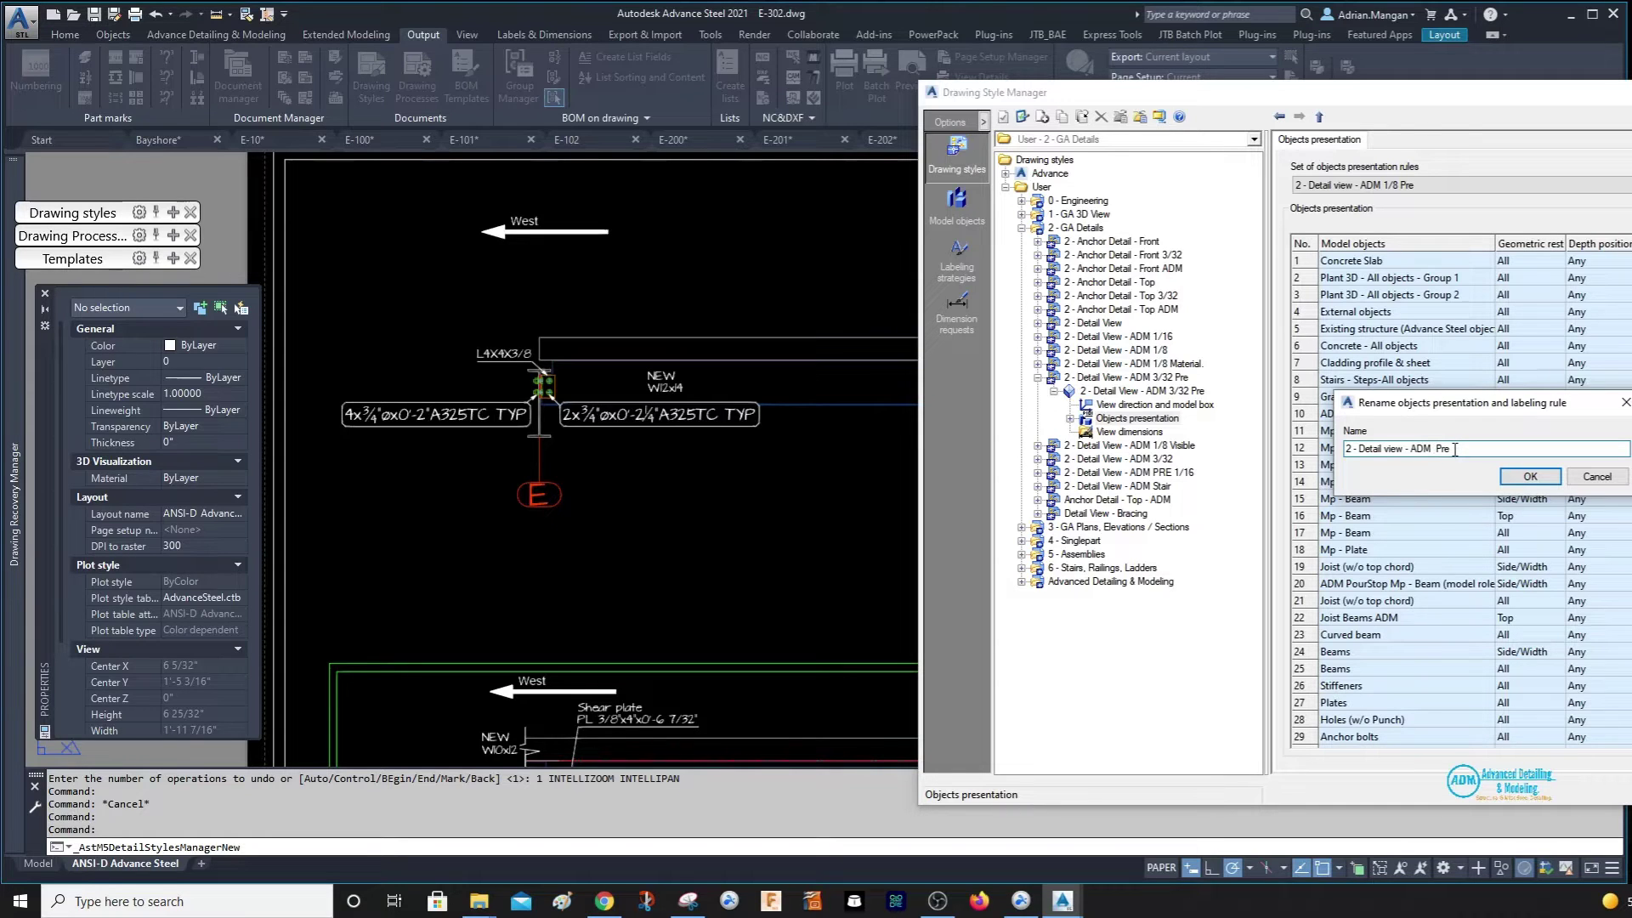
text(3/32)
click(1535, 477)
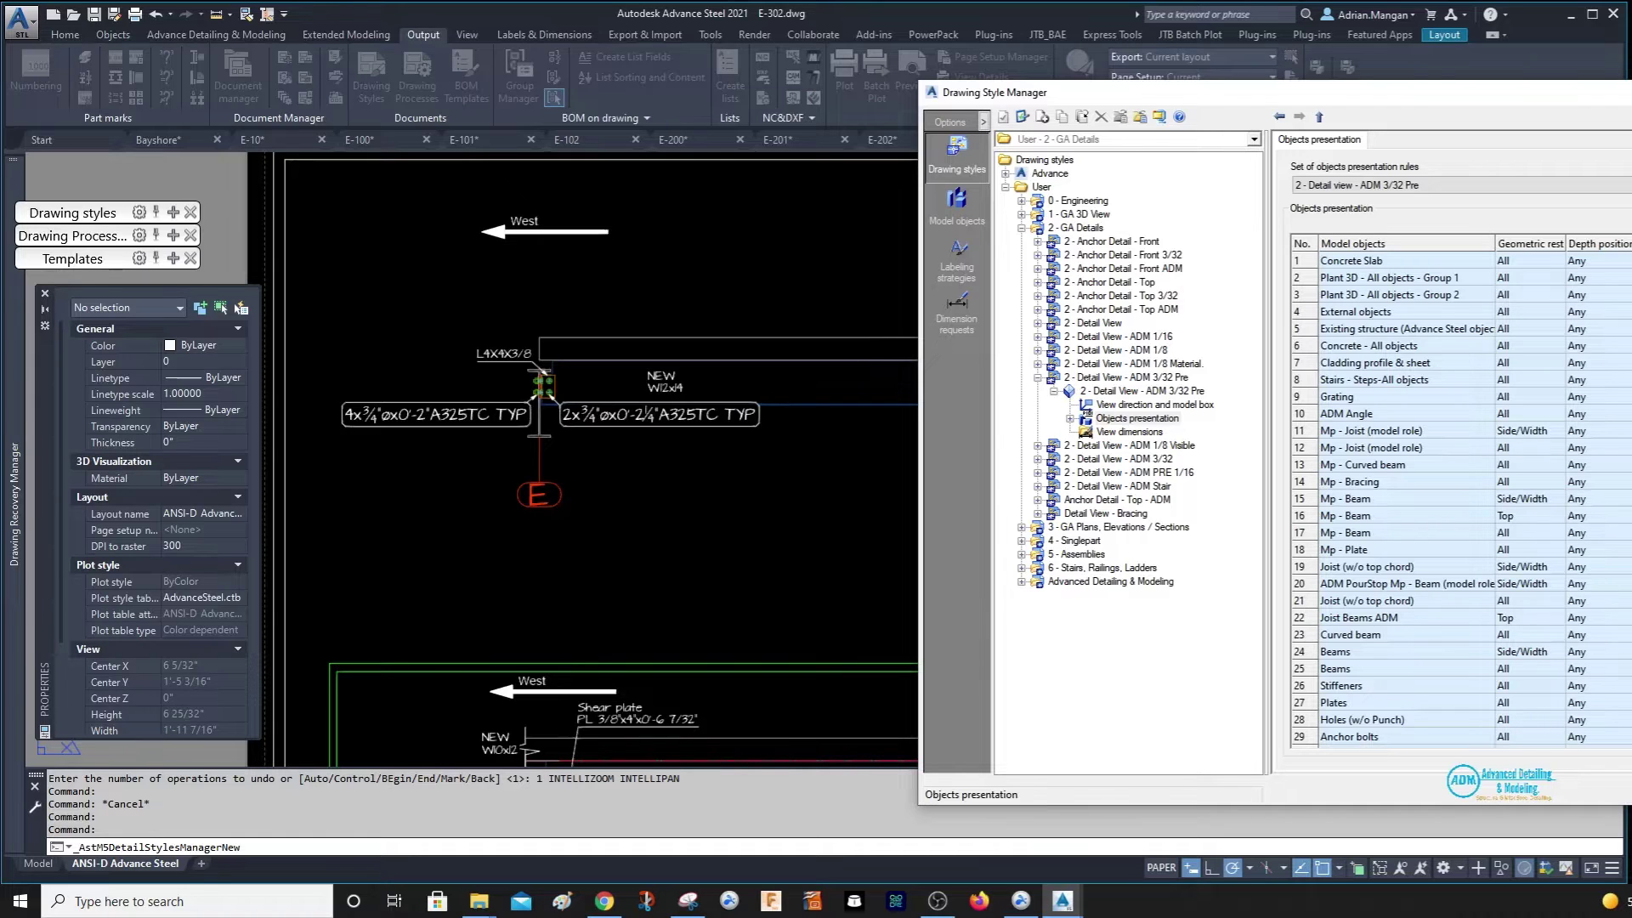
Examine the Mp - Beam and Beams entries in the objects presentation rules and the labeling rule for Mp - Beam Top.
scroll(1421, 498, down, 1)
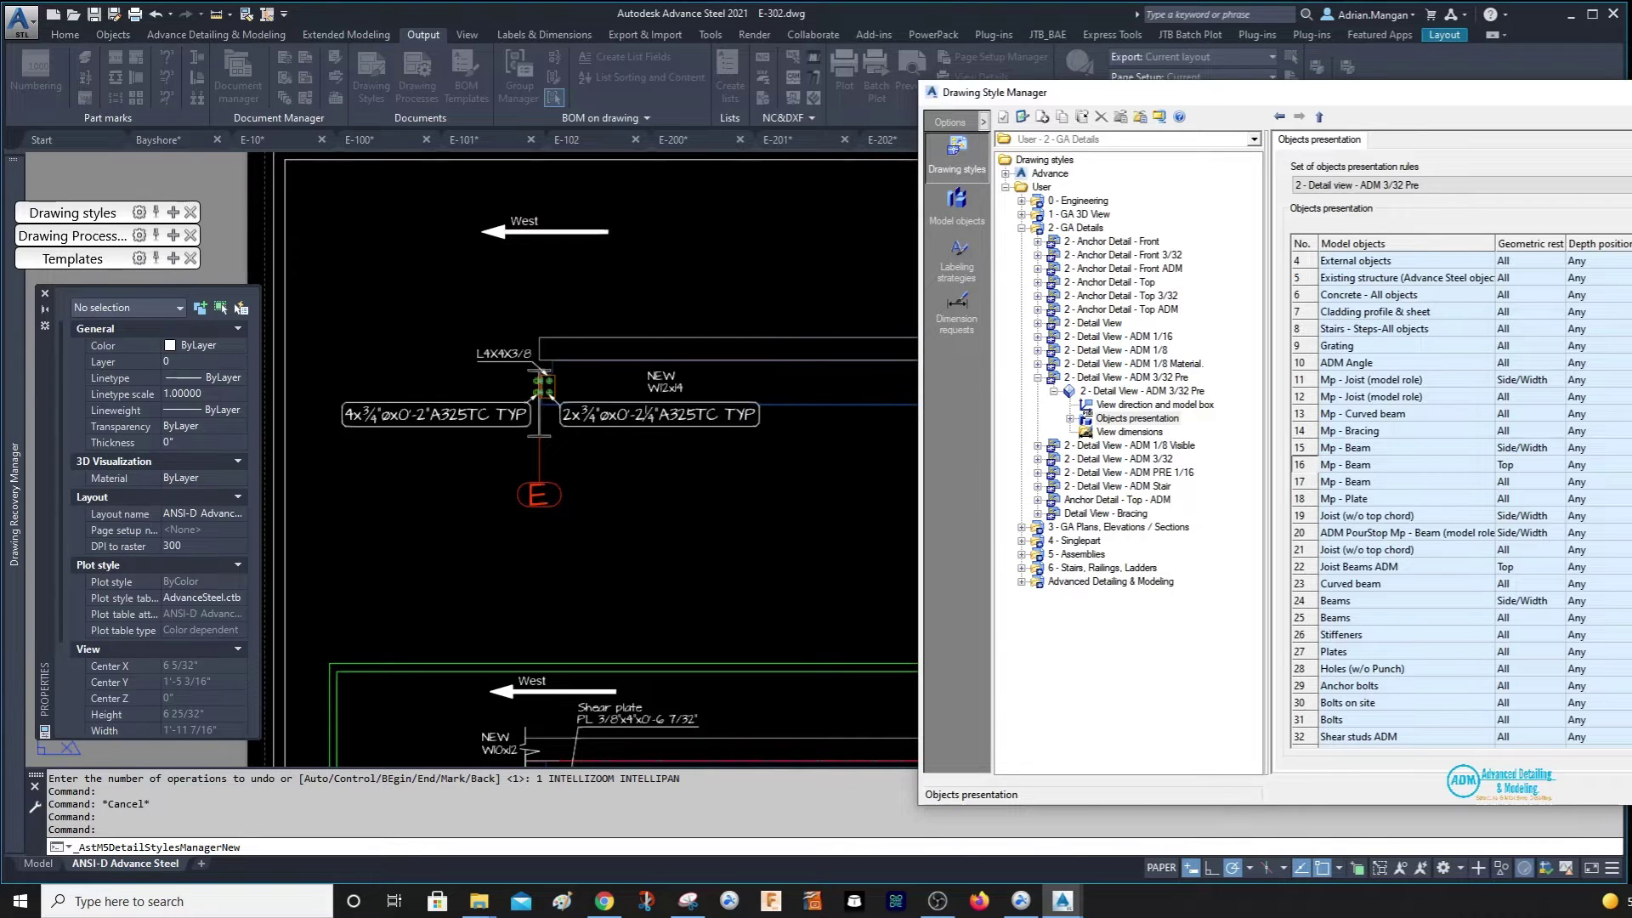
double_click(1301, 464)
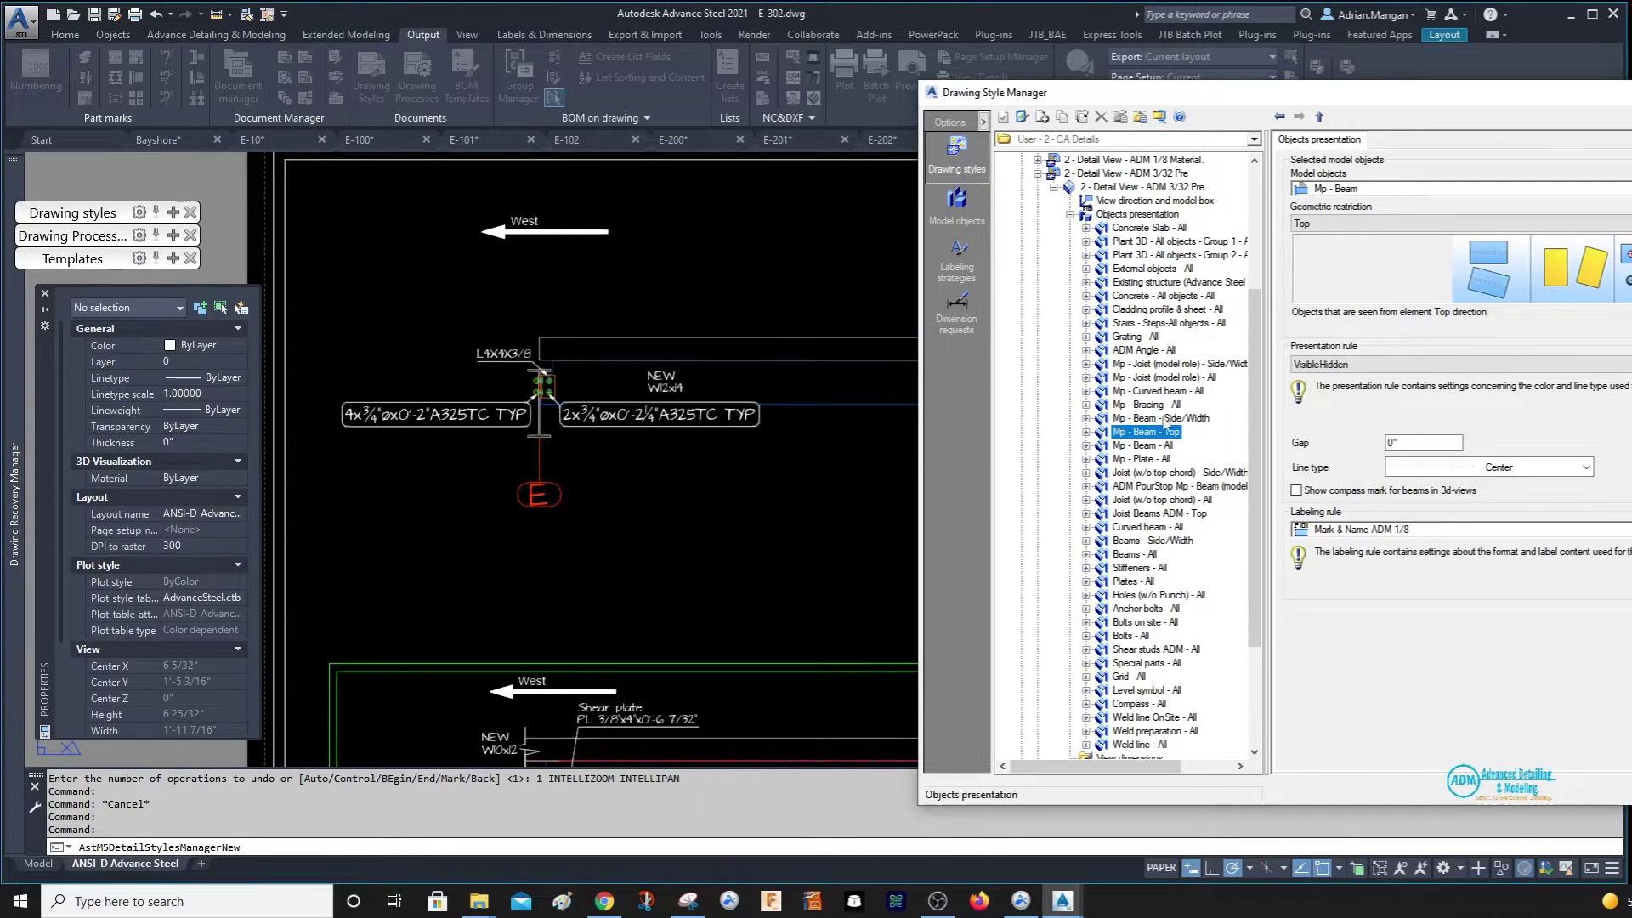
click(1163, 214)
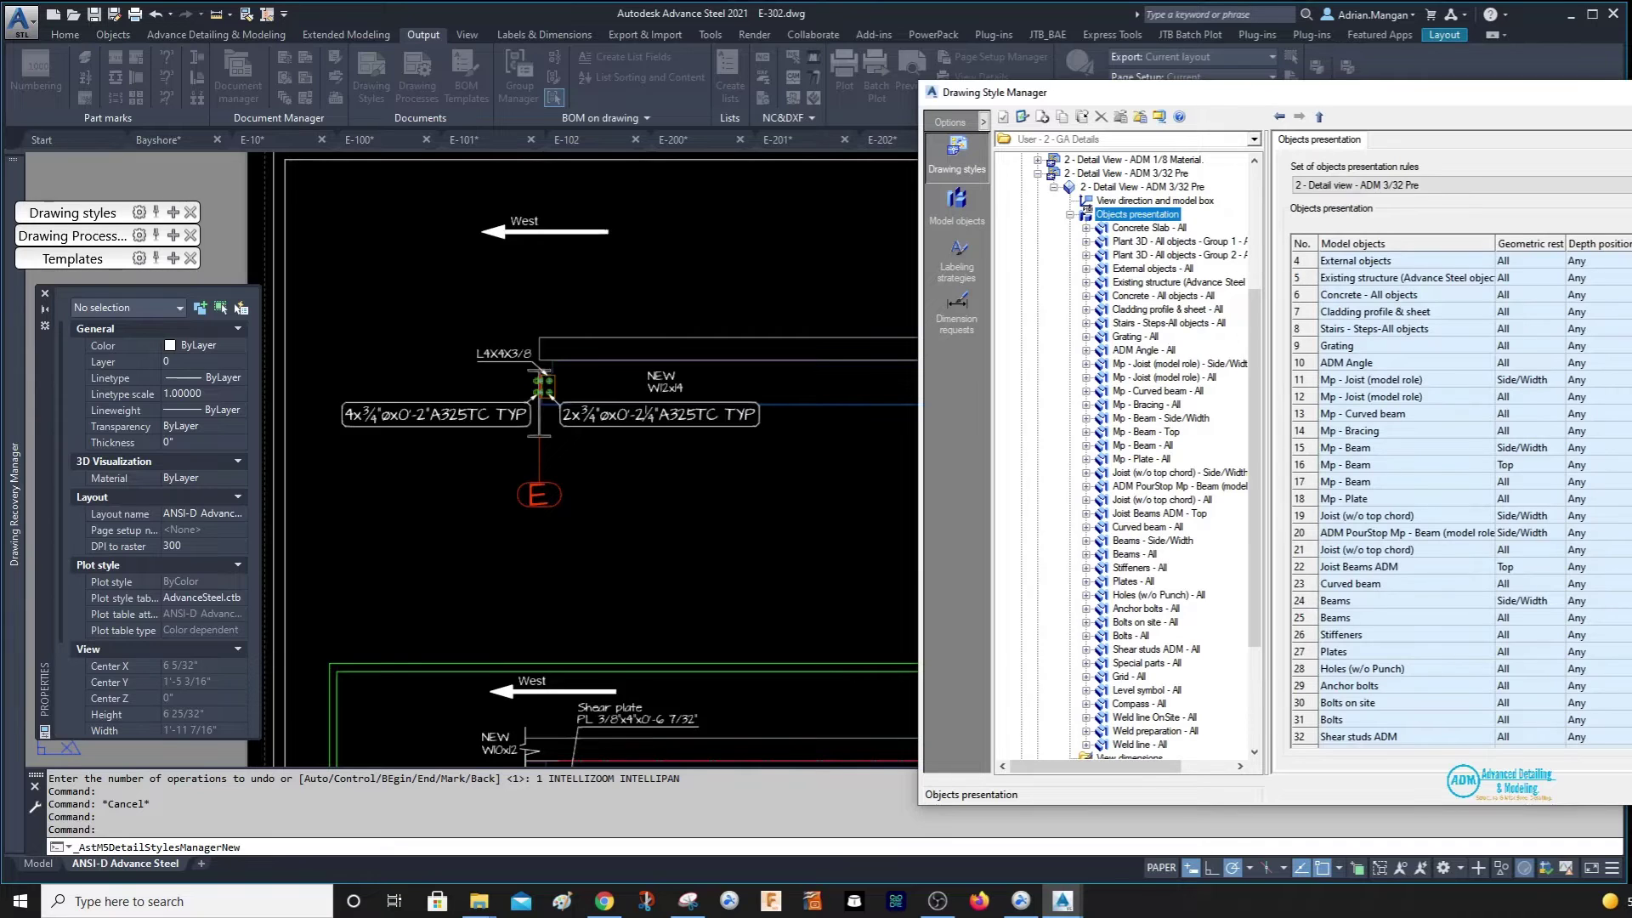
click(1301, 465)
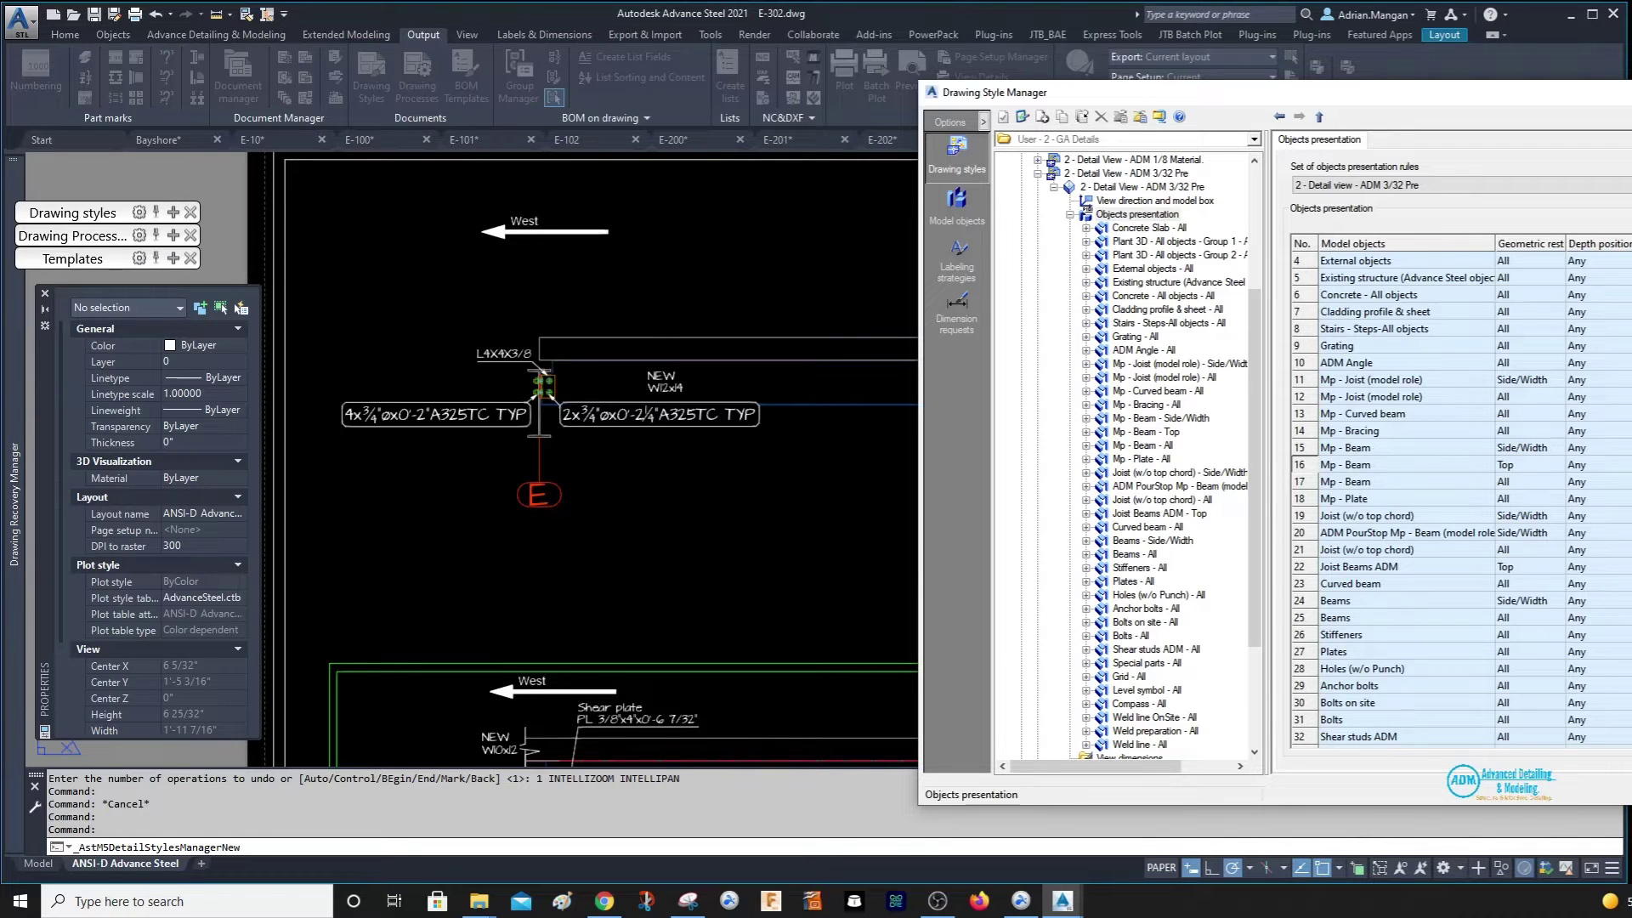
click(1303, 482)
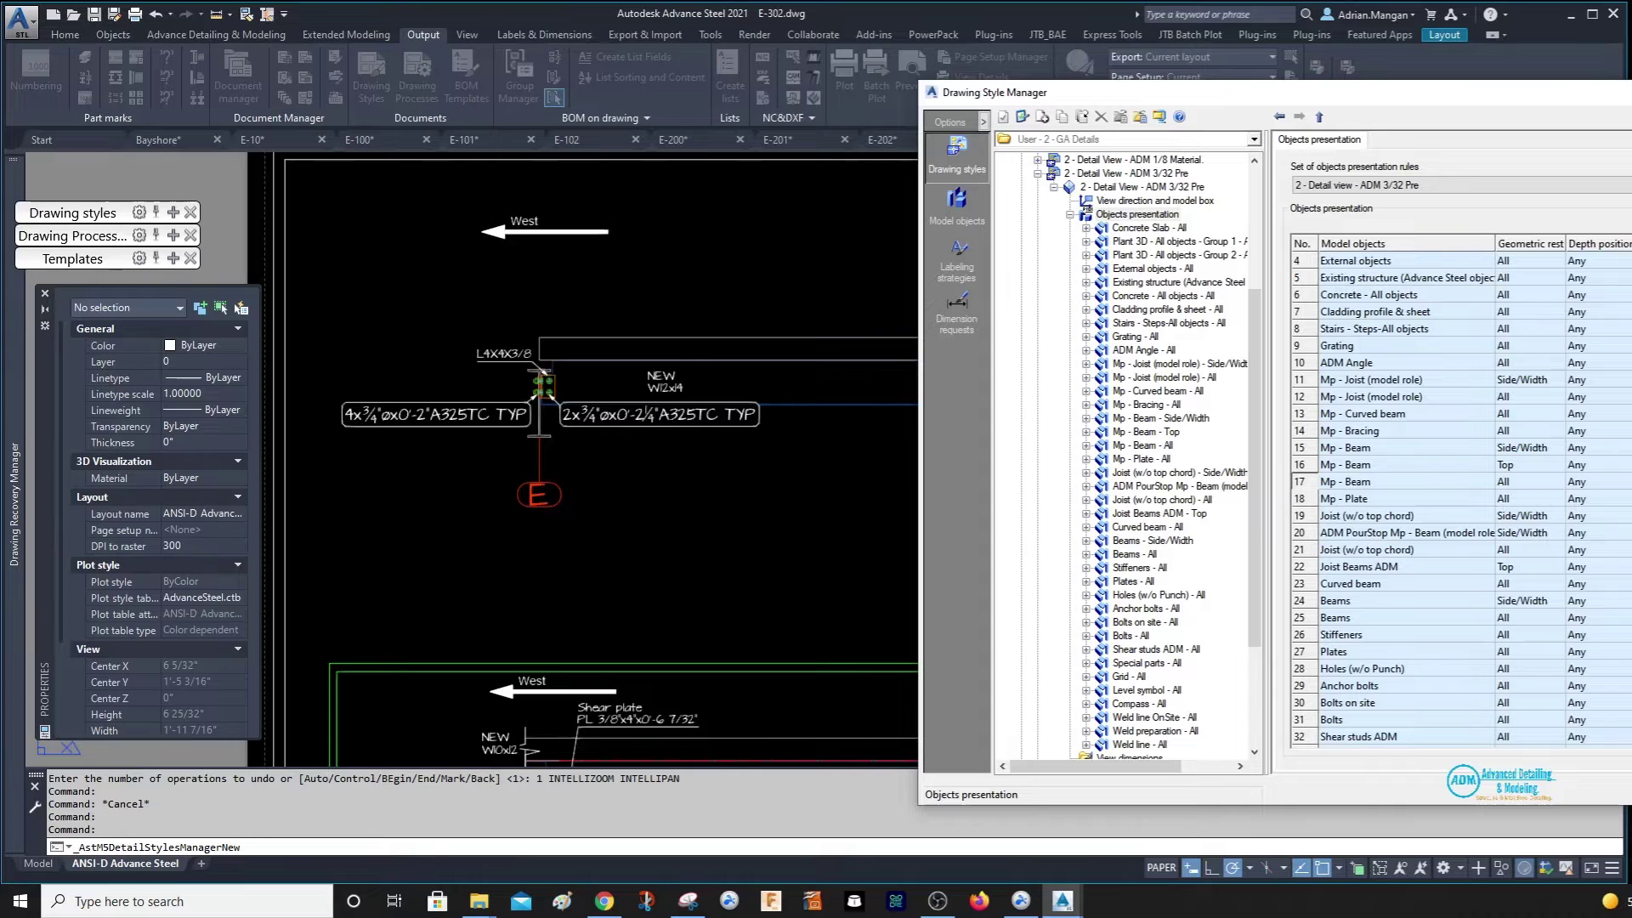
click(1303, 448)
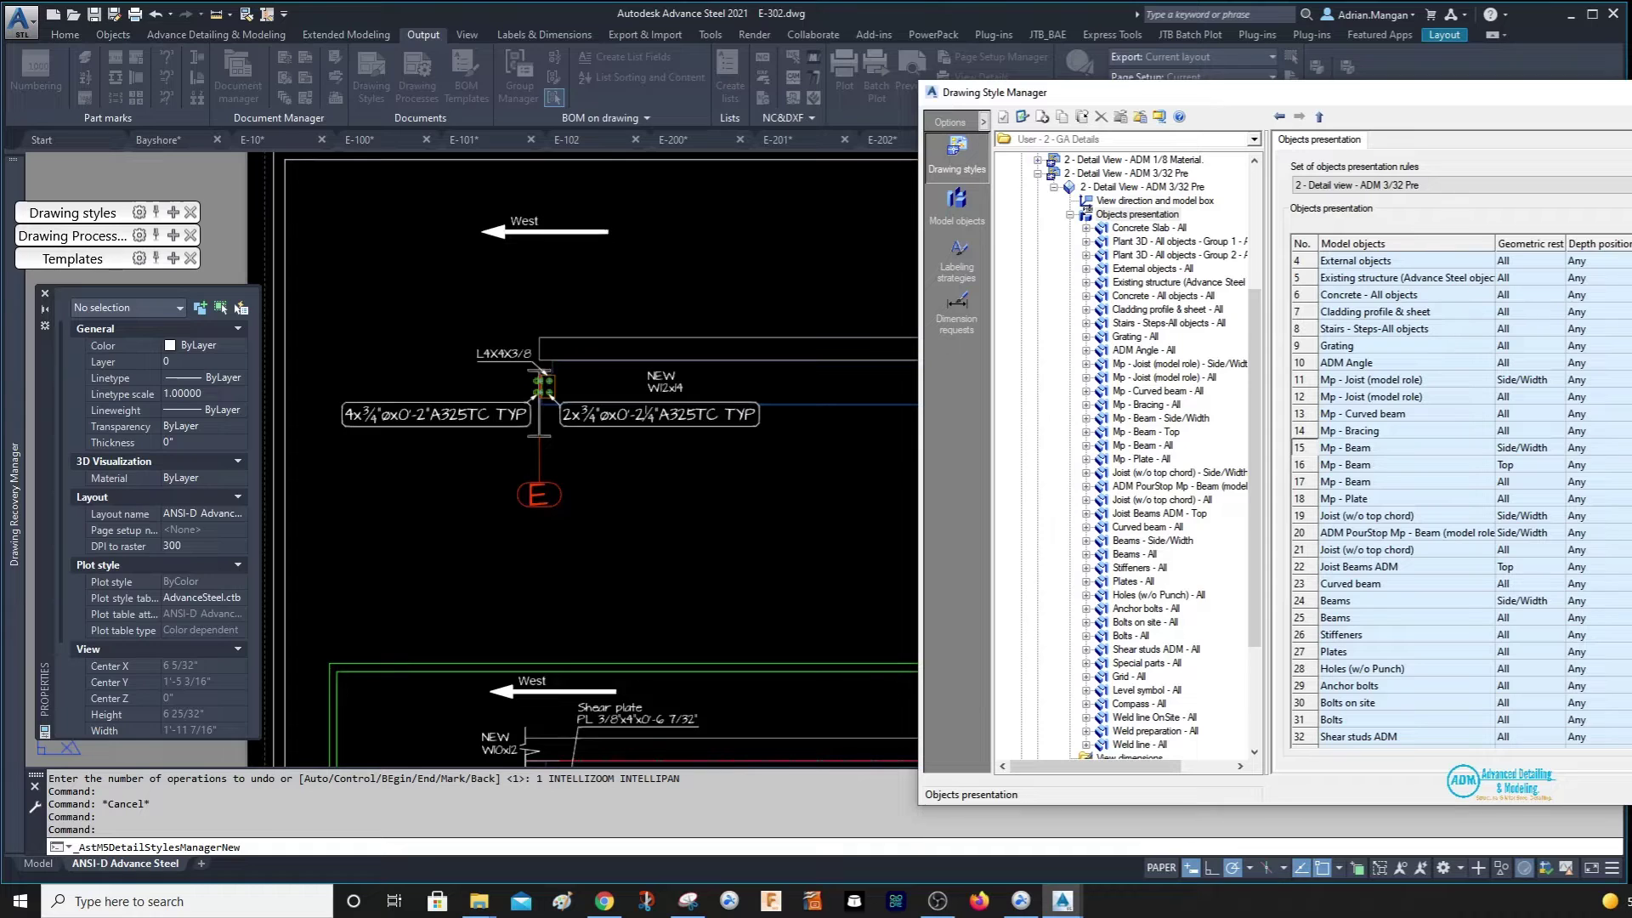
click(1318, 618)
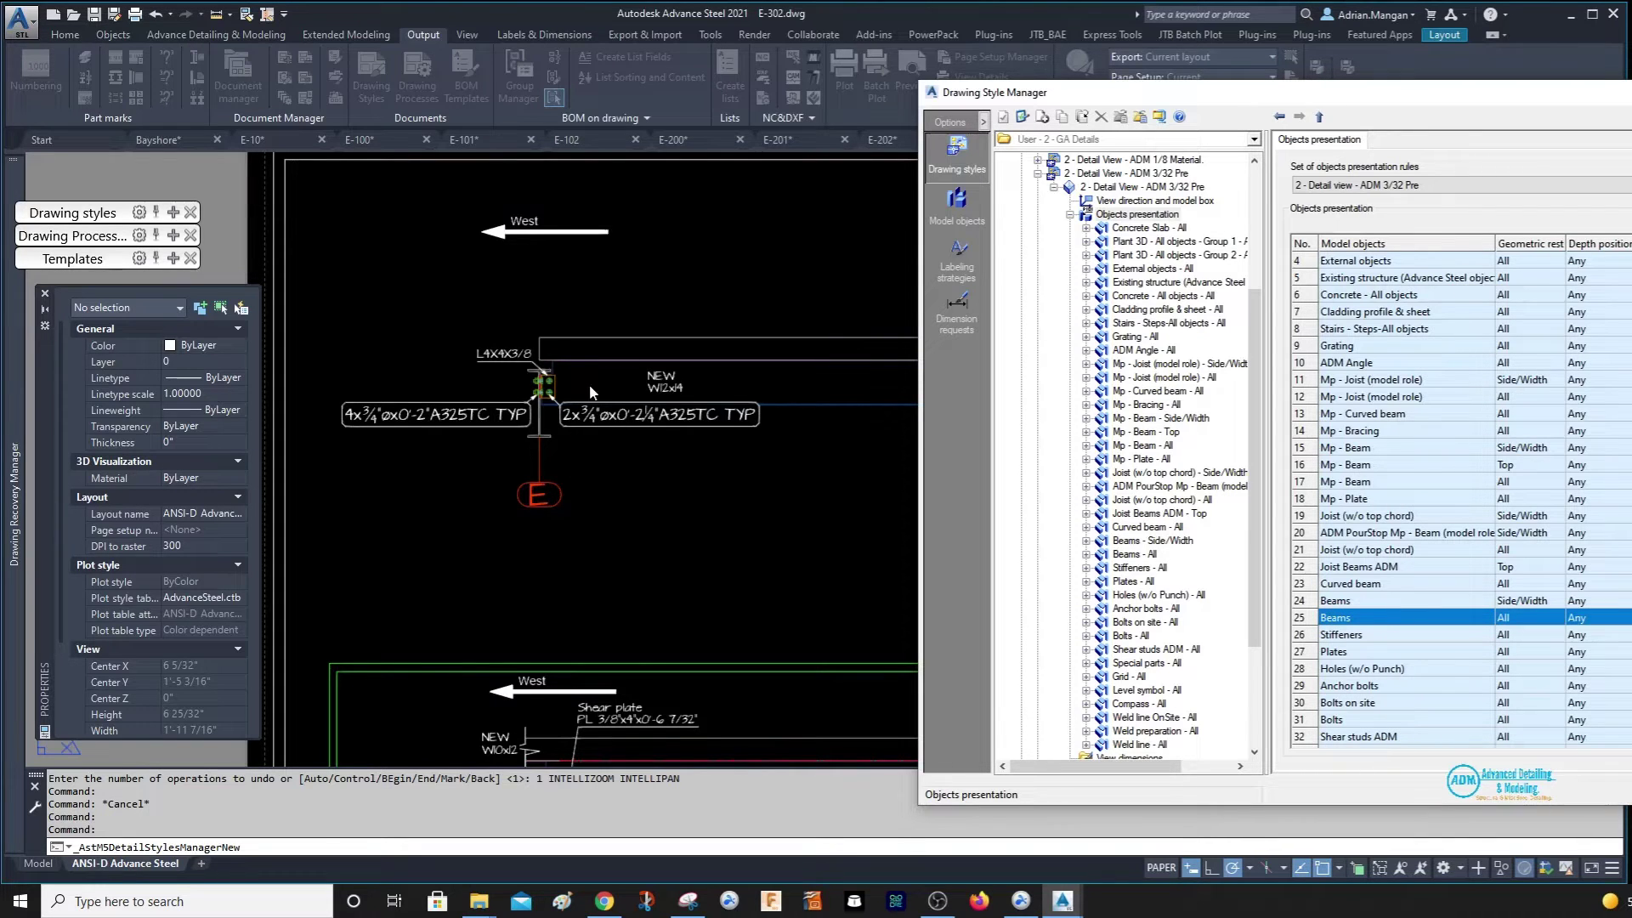
Open the labeling strategy of the Beams - Side/Width rule in the 3/32 Pre style and examine the available beam labeling strategies.
click(1305, 603)
double_click(1306, 603)
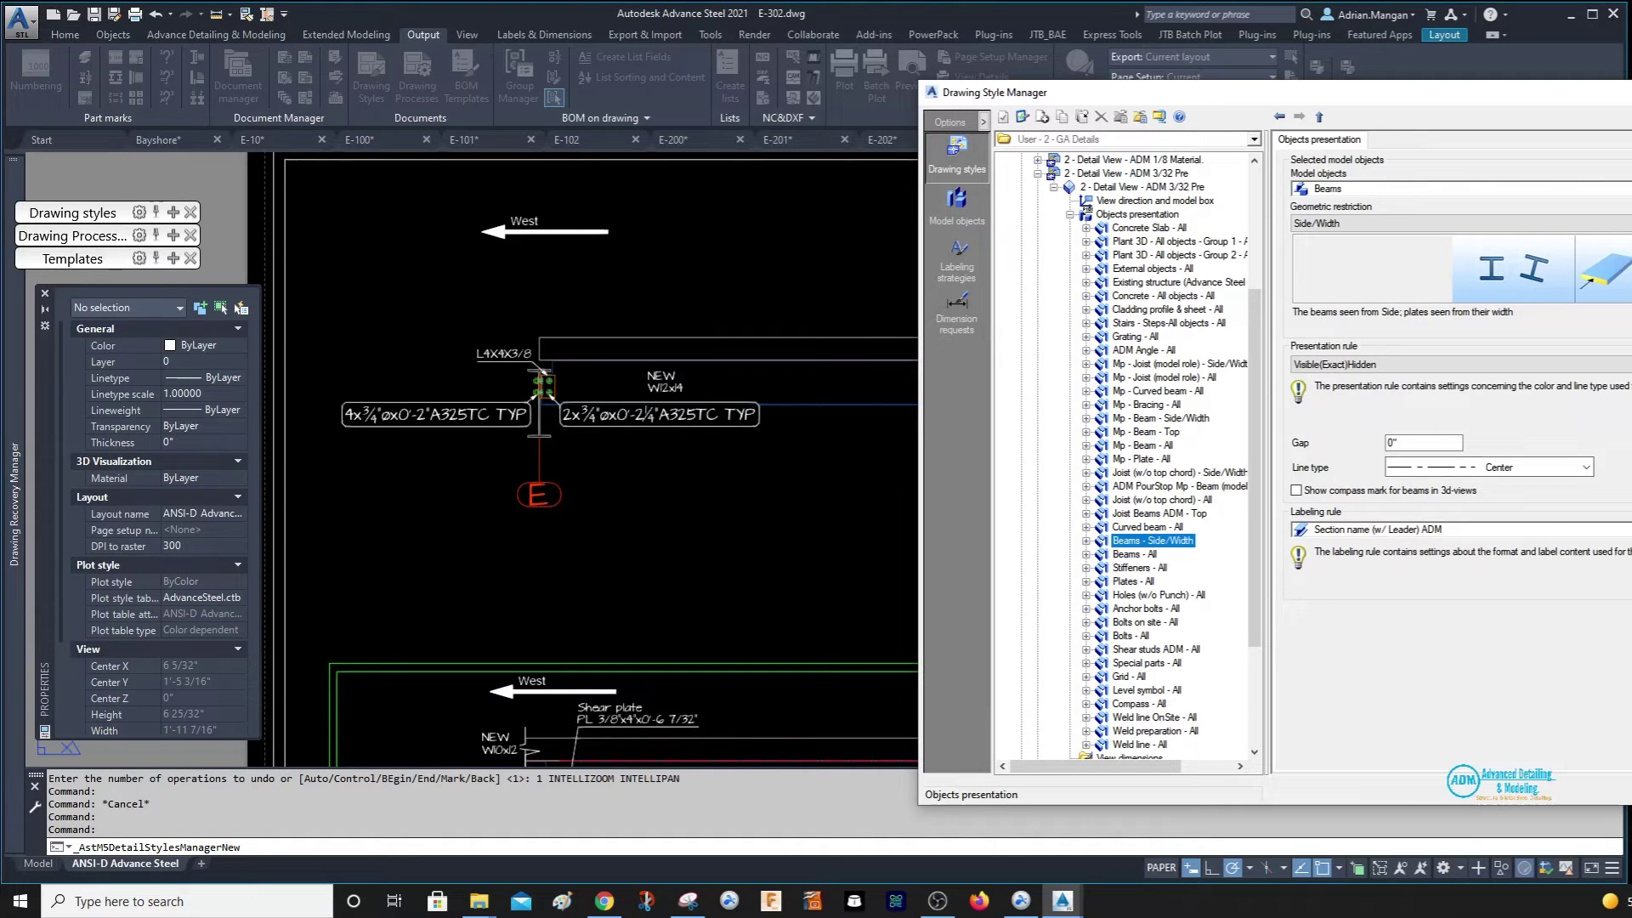
click(1628, 530)
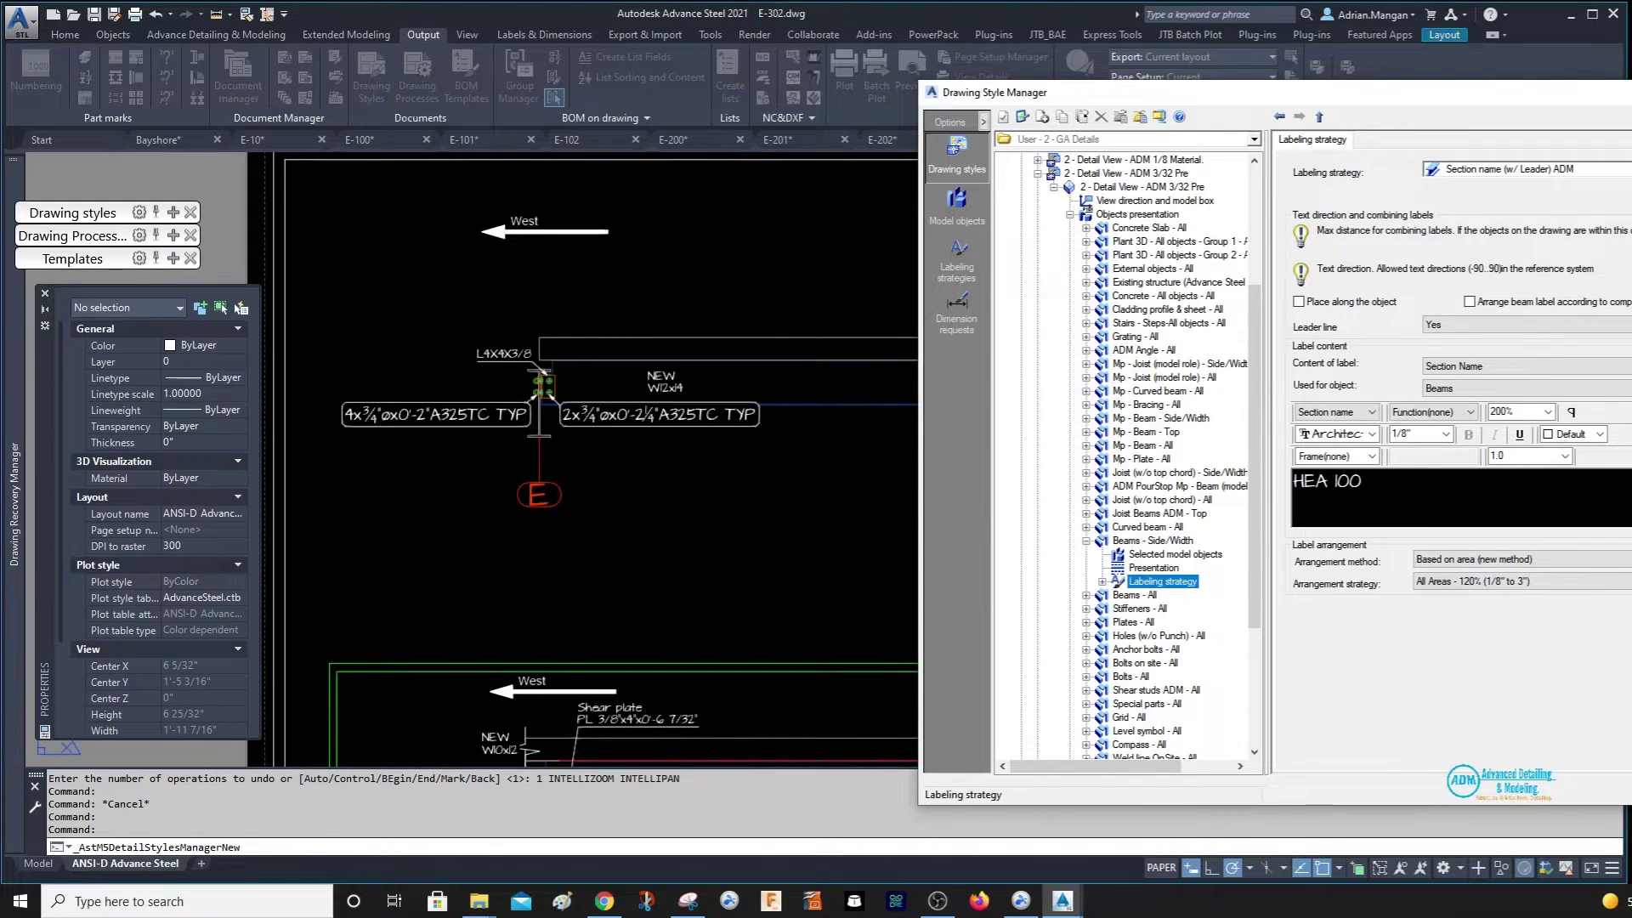
click(1513, 168)
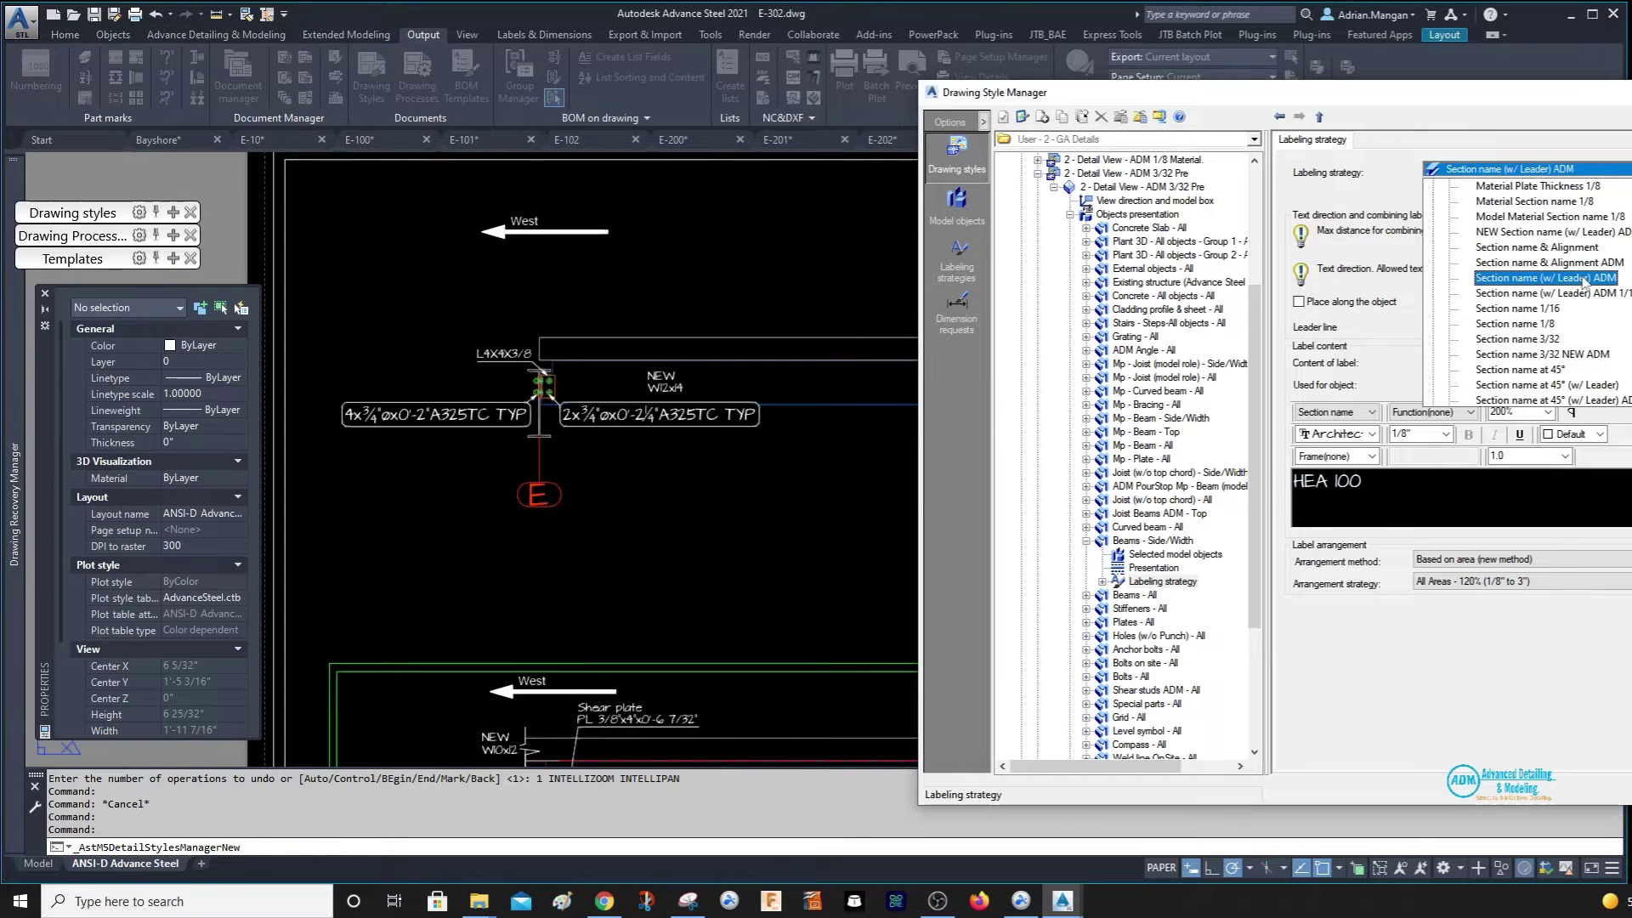
scroll(1593, 306, down, 3)
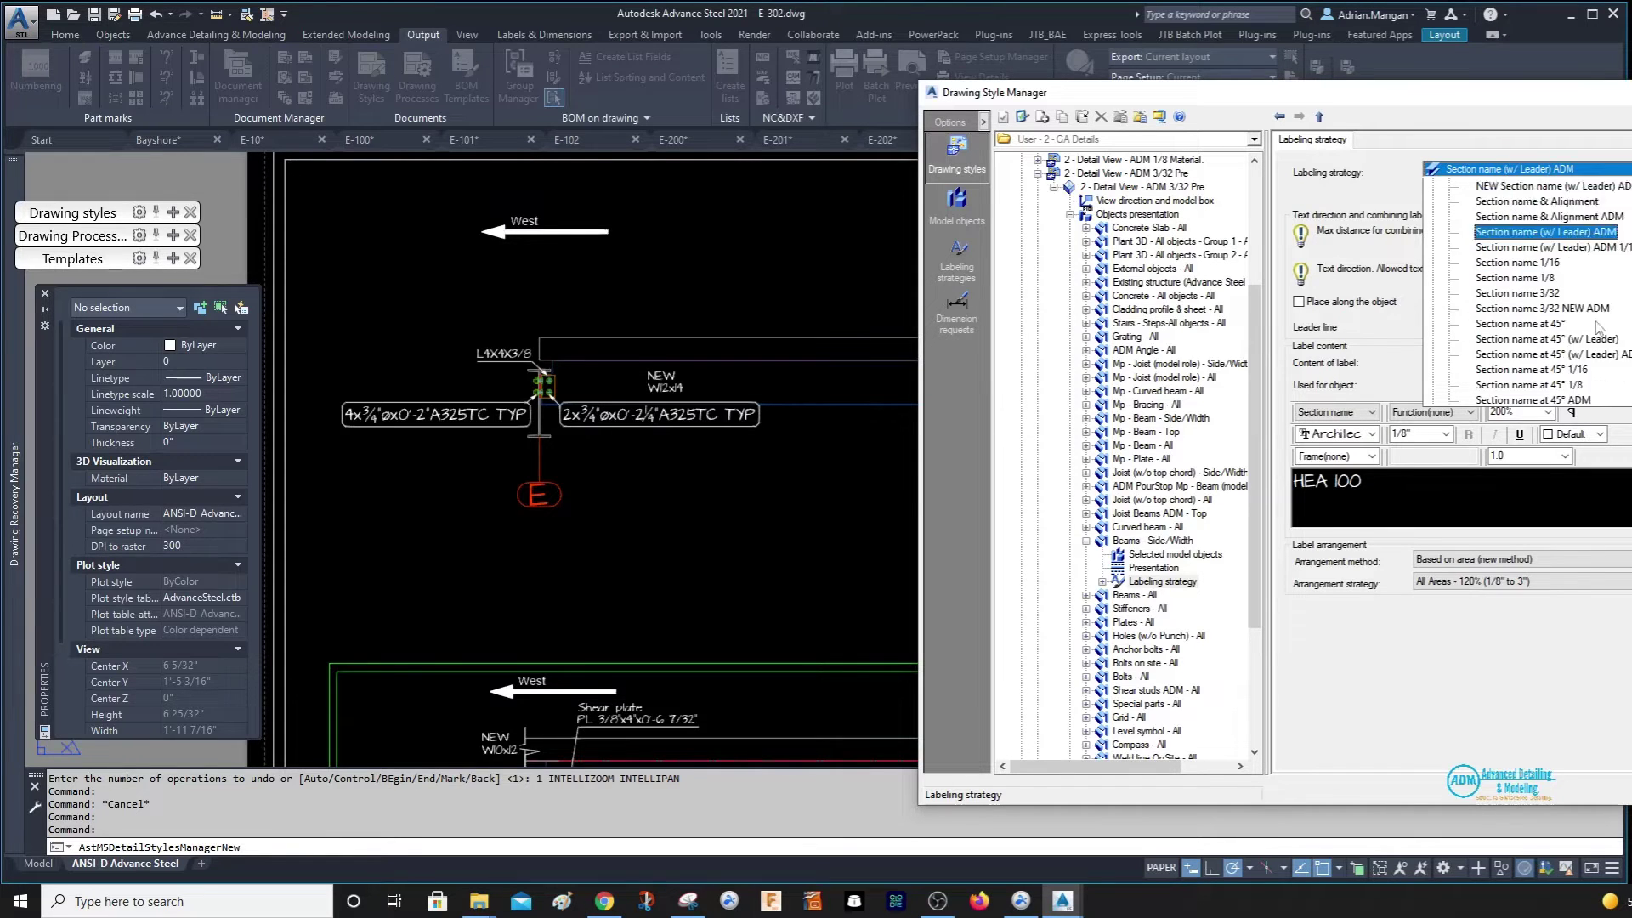
scroll(1594, 324, up, 3)
scroll(1595, 331, up, 4)
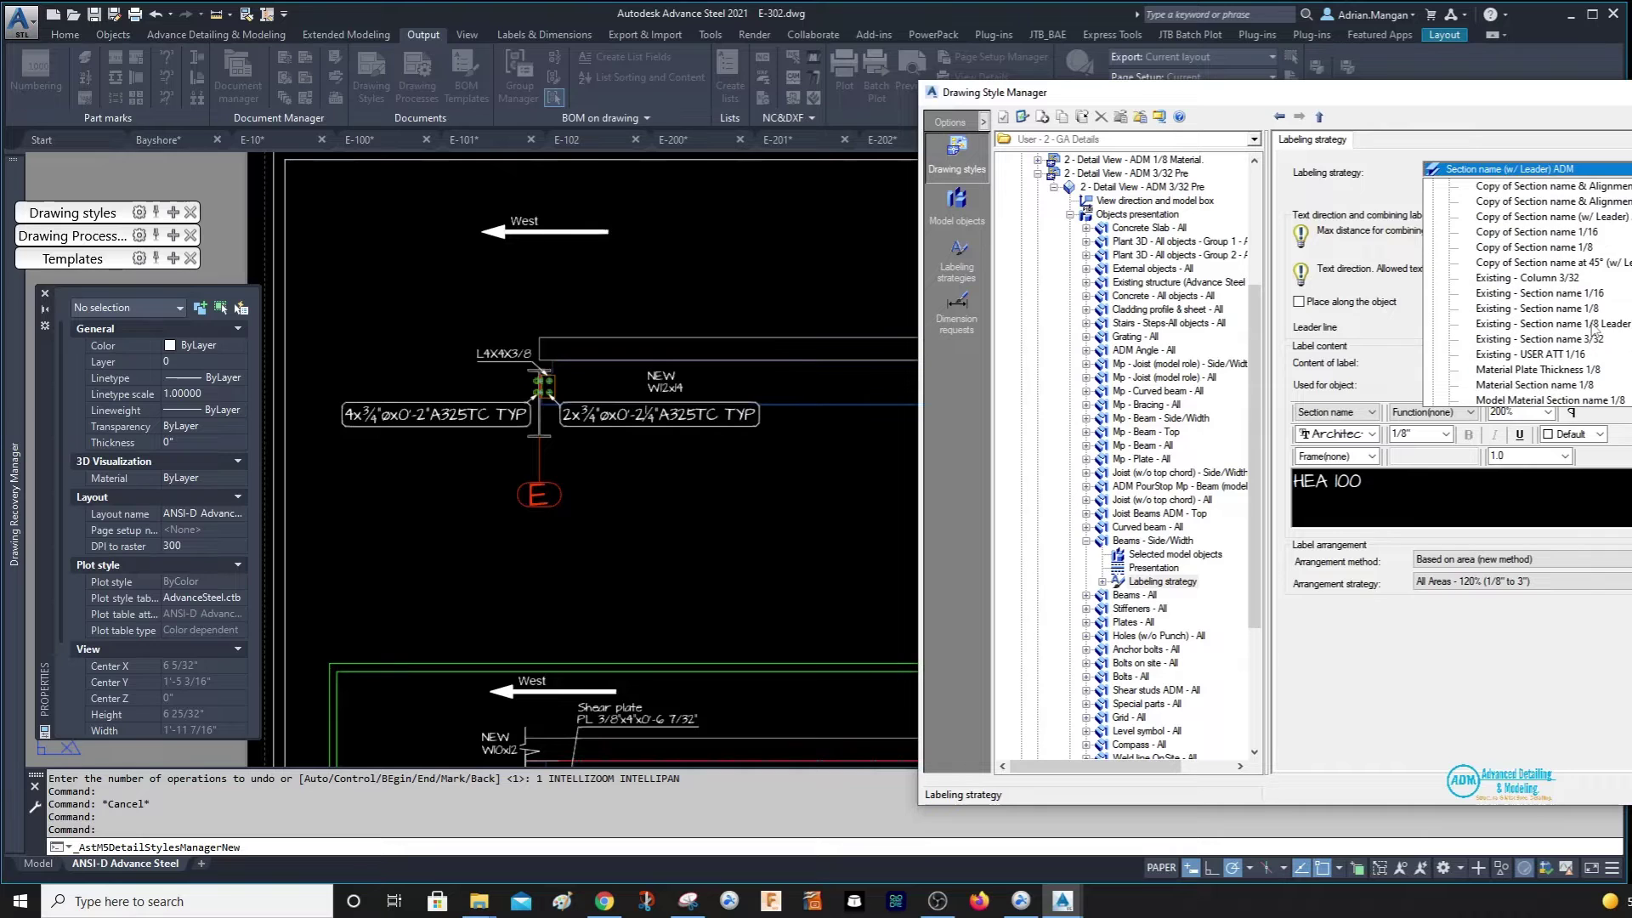
scroll(1593, 310, up, 3)
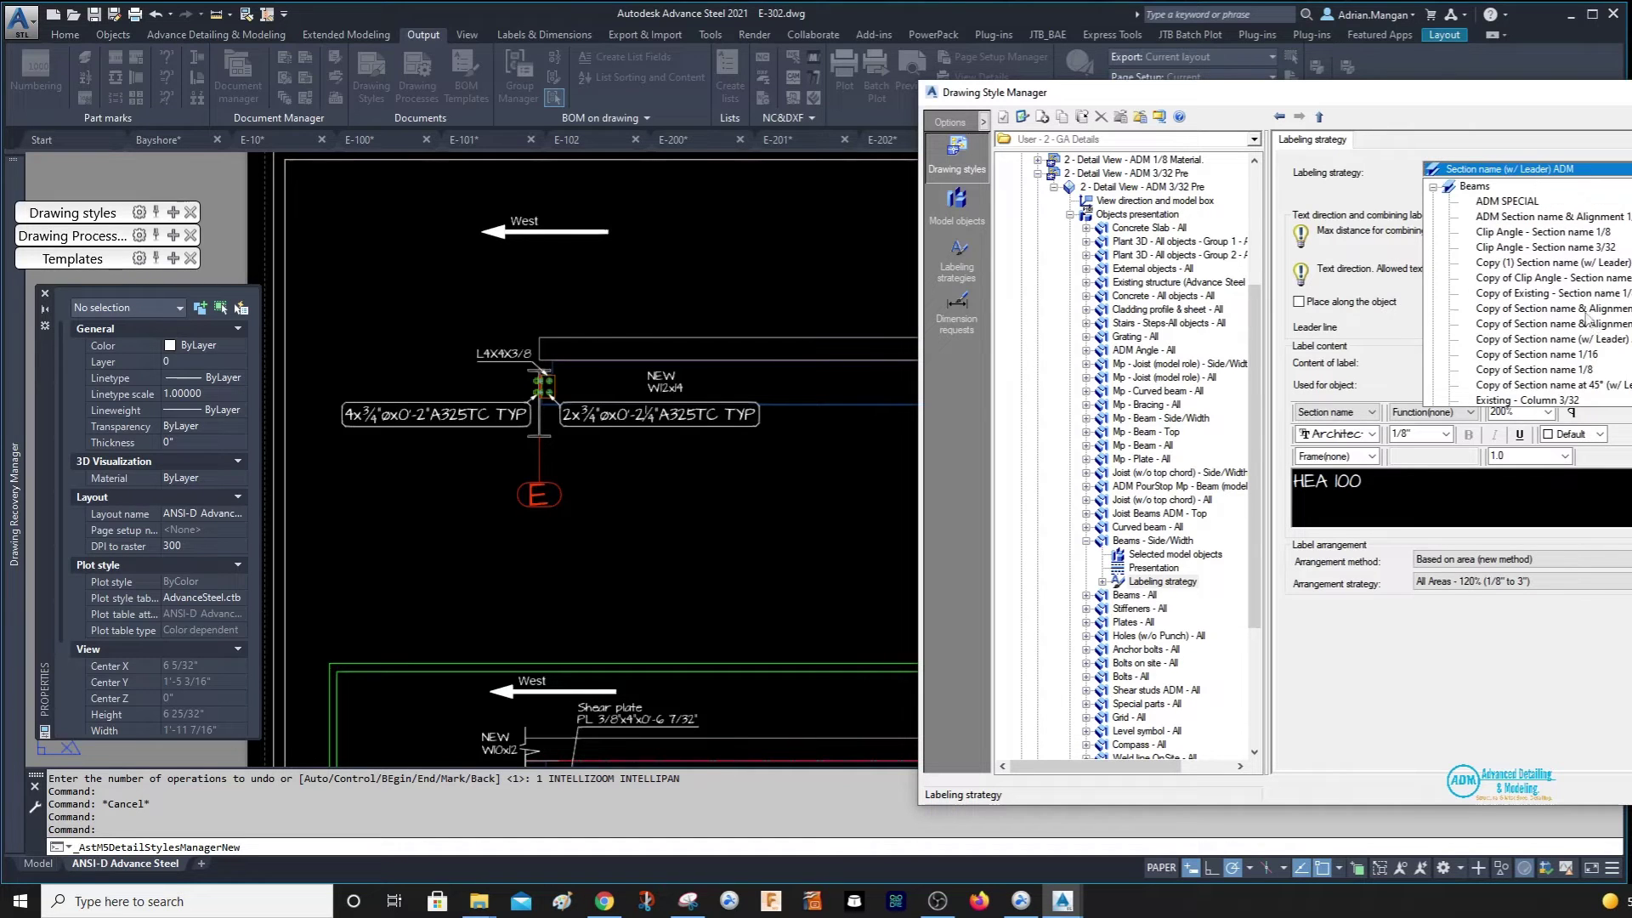
scroll(1560, 316, down, 1)
scroll(1564, 315, down, 1)
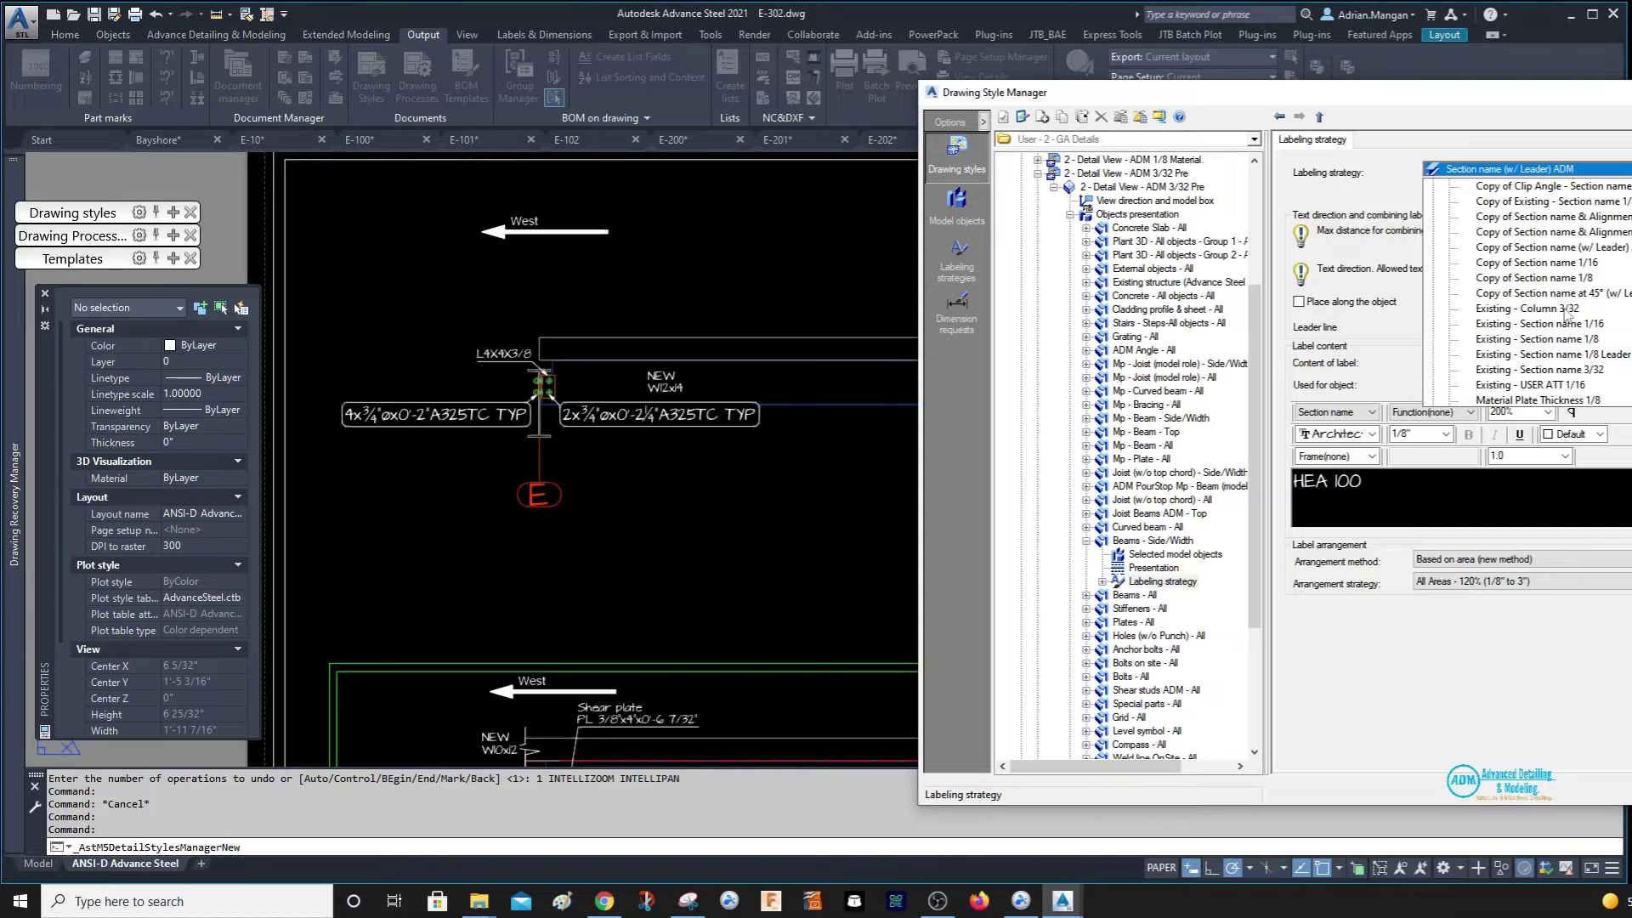
Rename the beam labeling strategy Section name (w/ Leader) ADM as Section name (w/ Leader) ADM 3/32.
drag(1622, 96, 1224, 81)
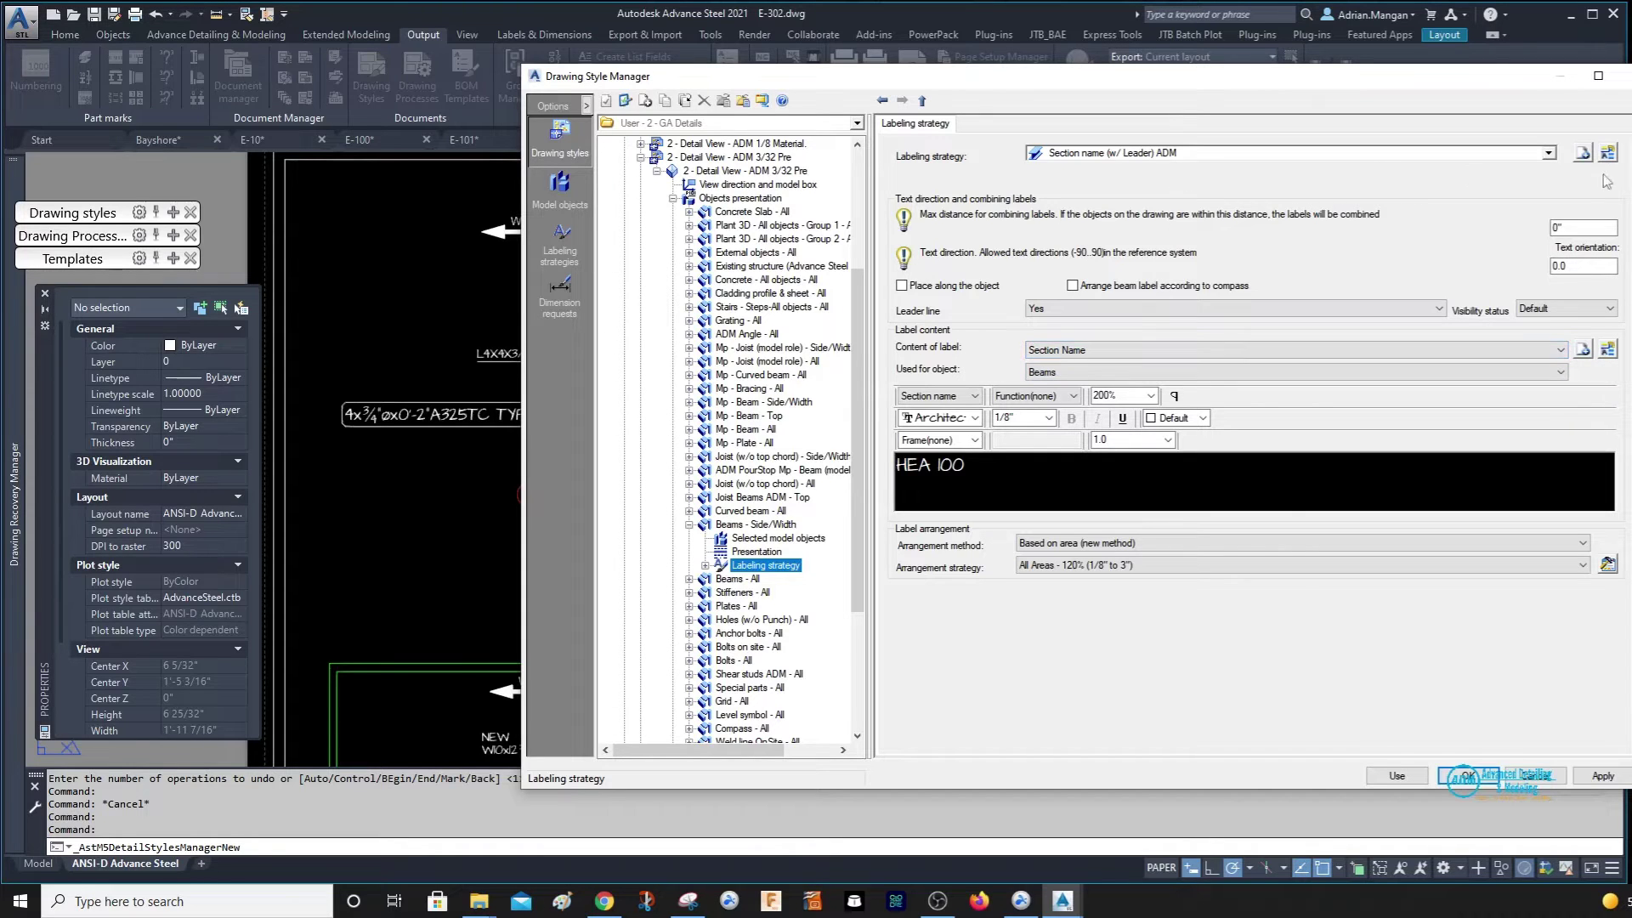
click(1549, 155)
scroll(1222, 298, down, 5)
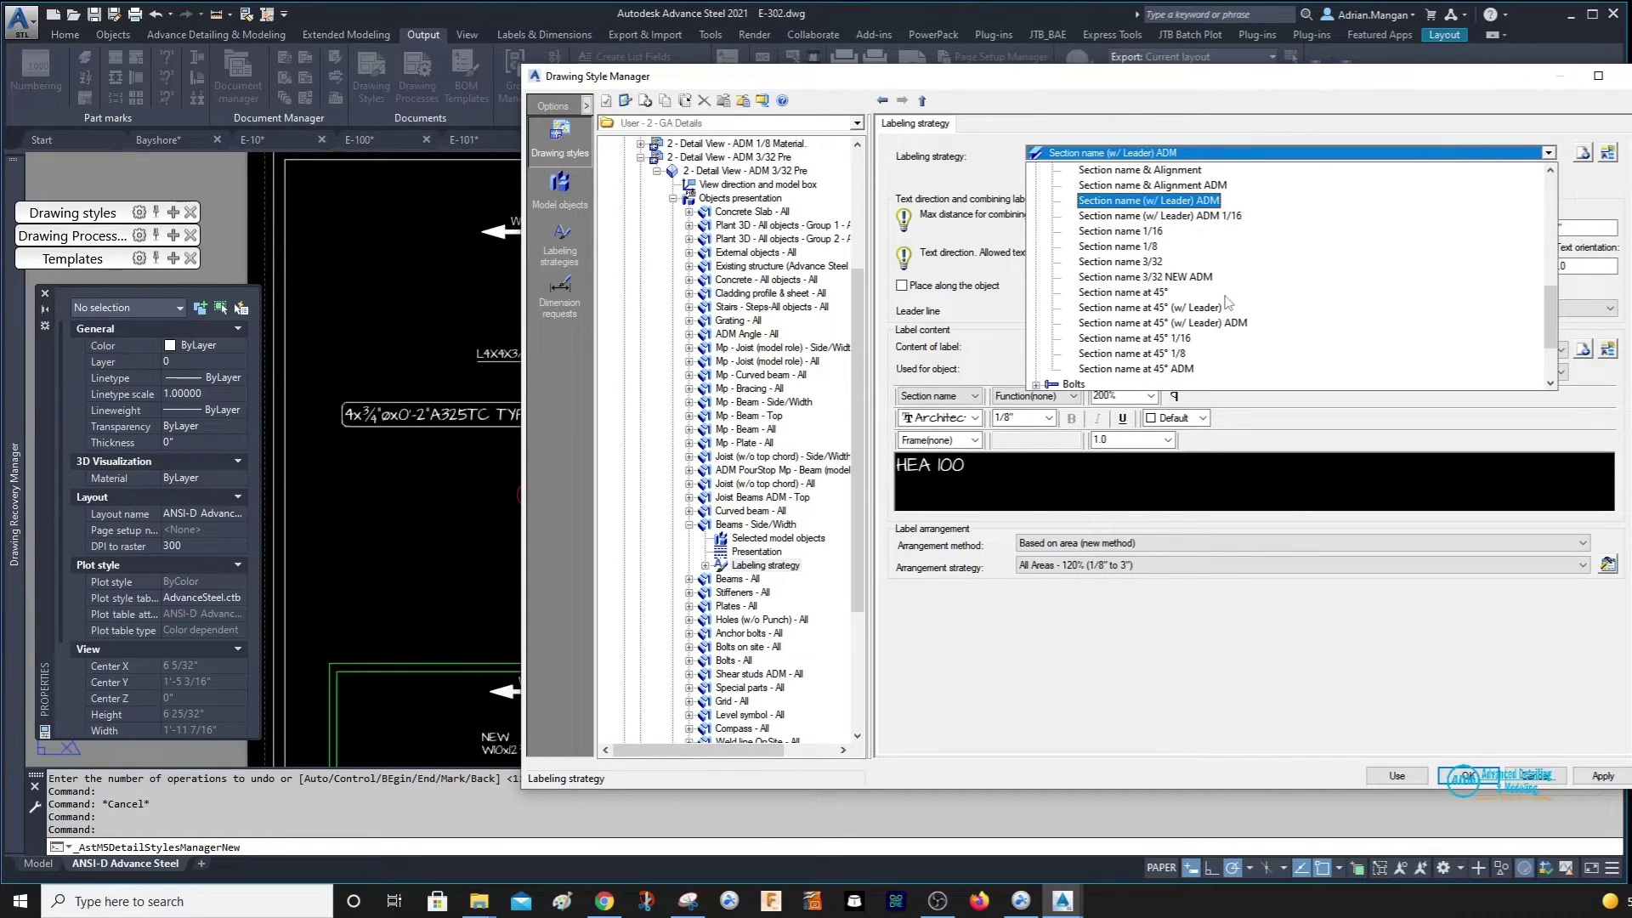
click(1206, 204)
key(F2)
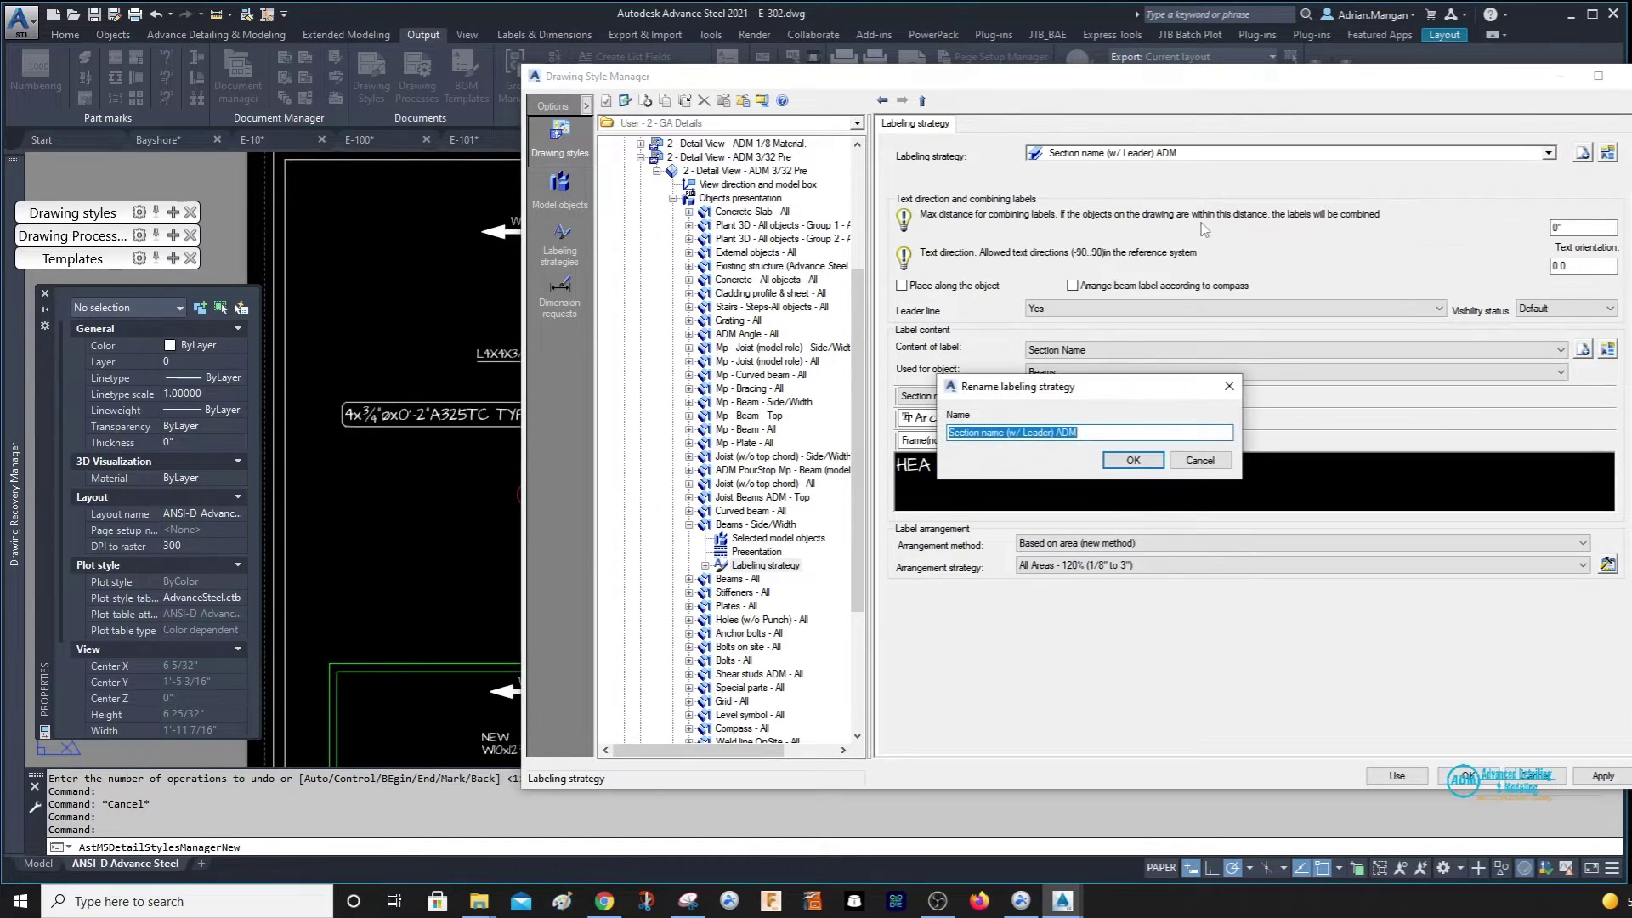
click(1097, 431)
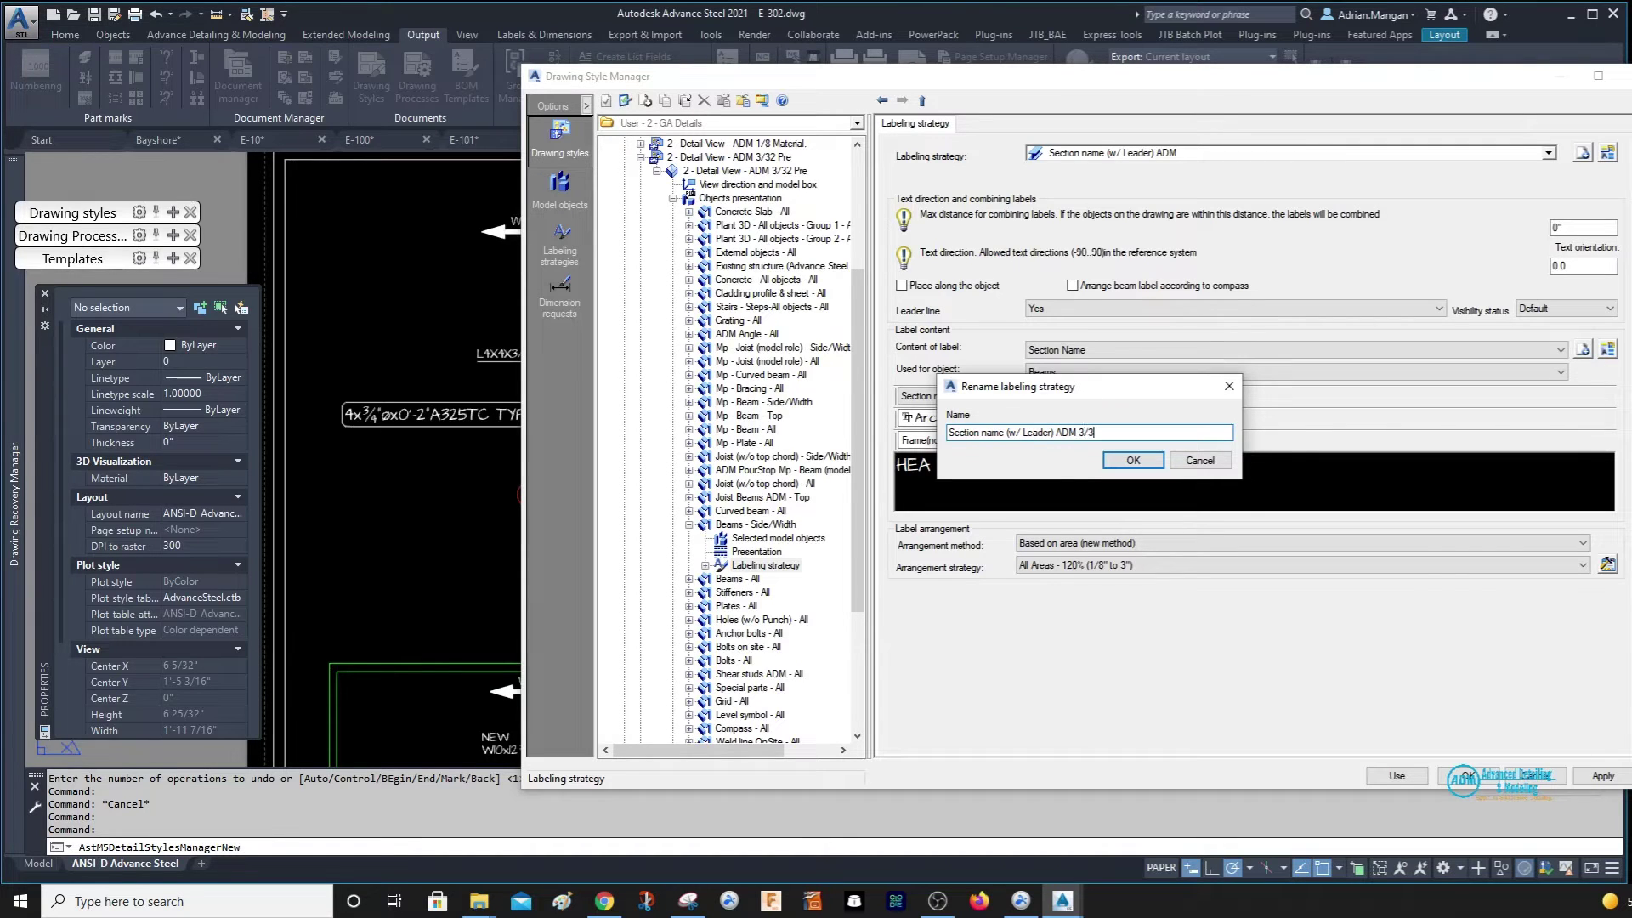
click(1116, 461)
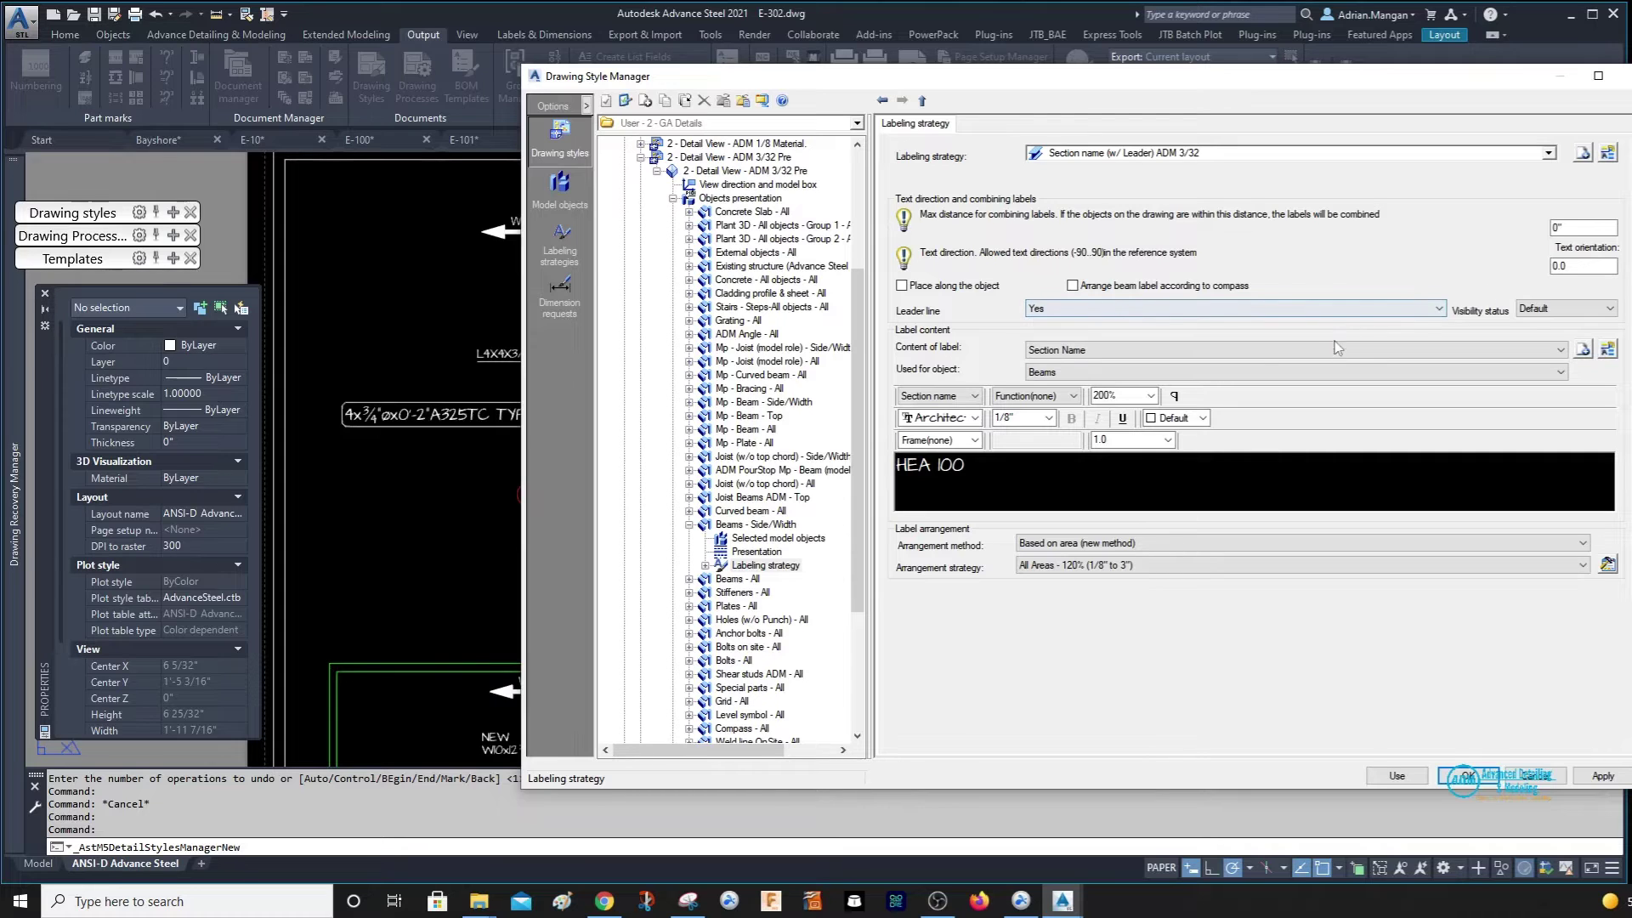
Set the label content of the Section name (w/ Leader) ADM 3/32 strategy to Section Name 3/32.
click(1540, 353)
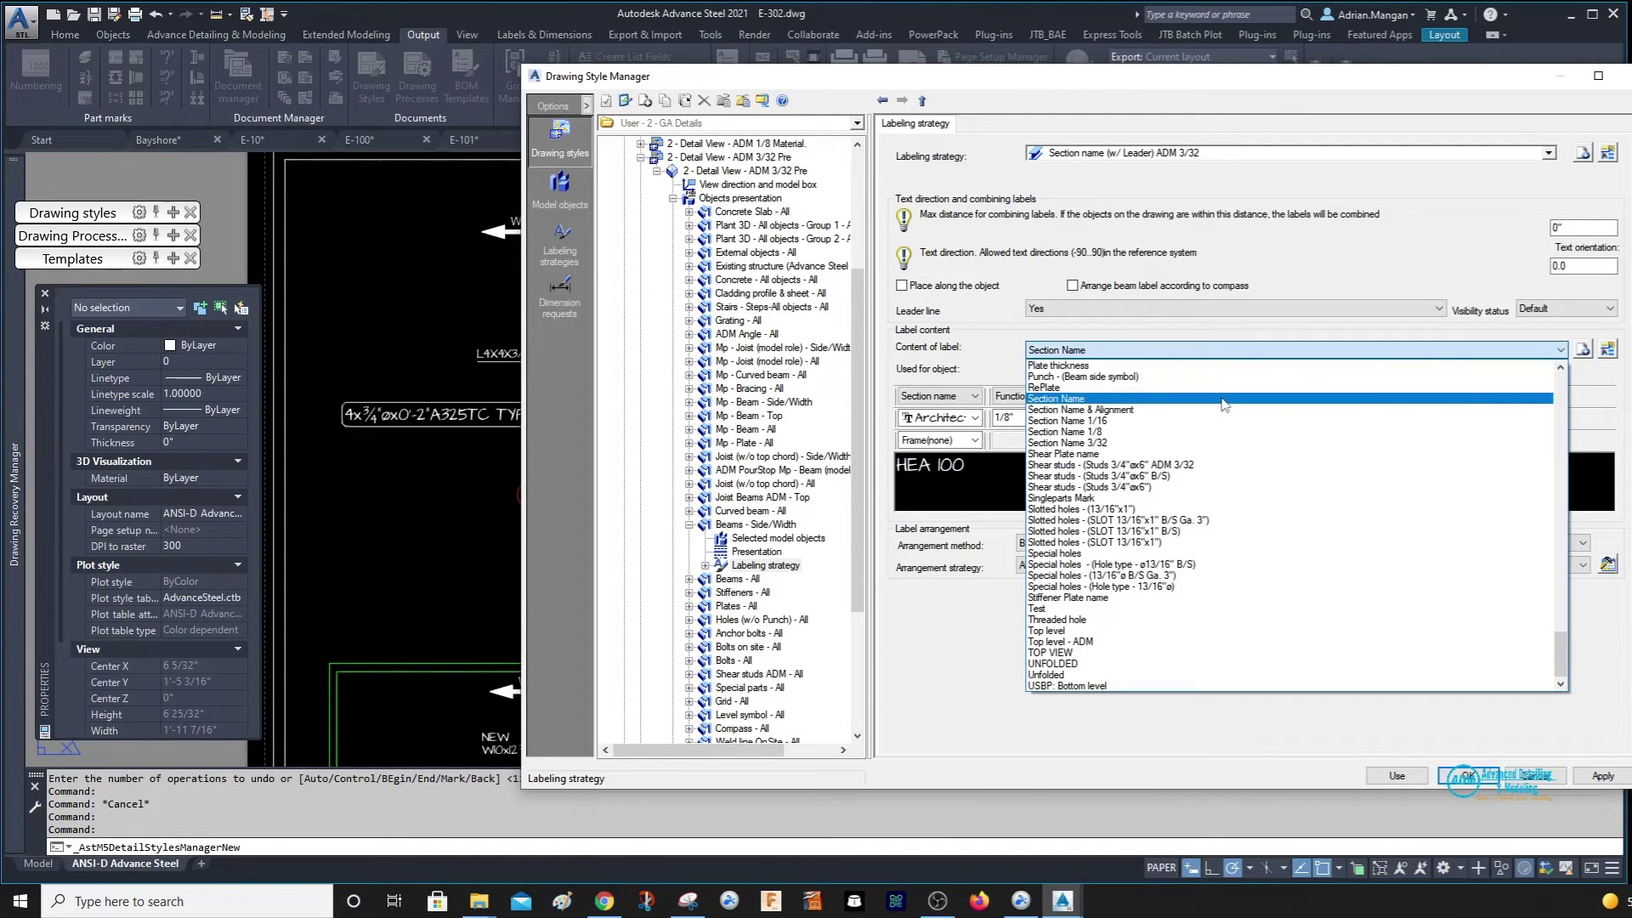
click(1180, 442)
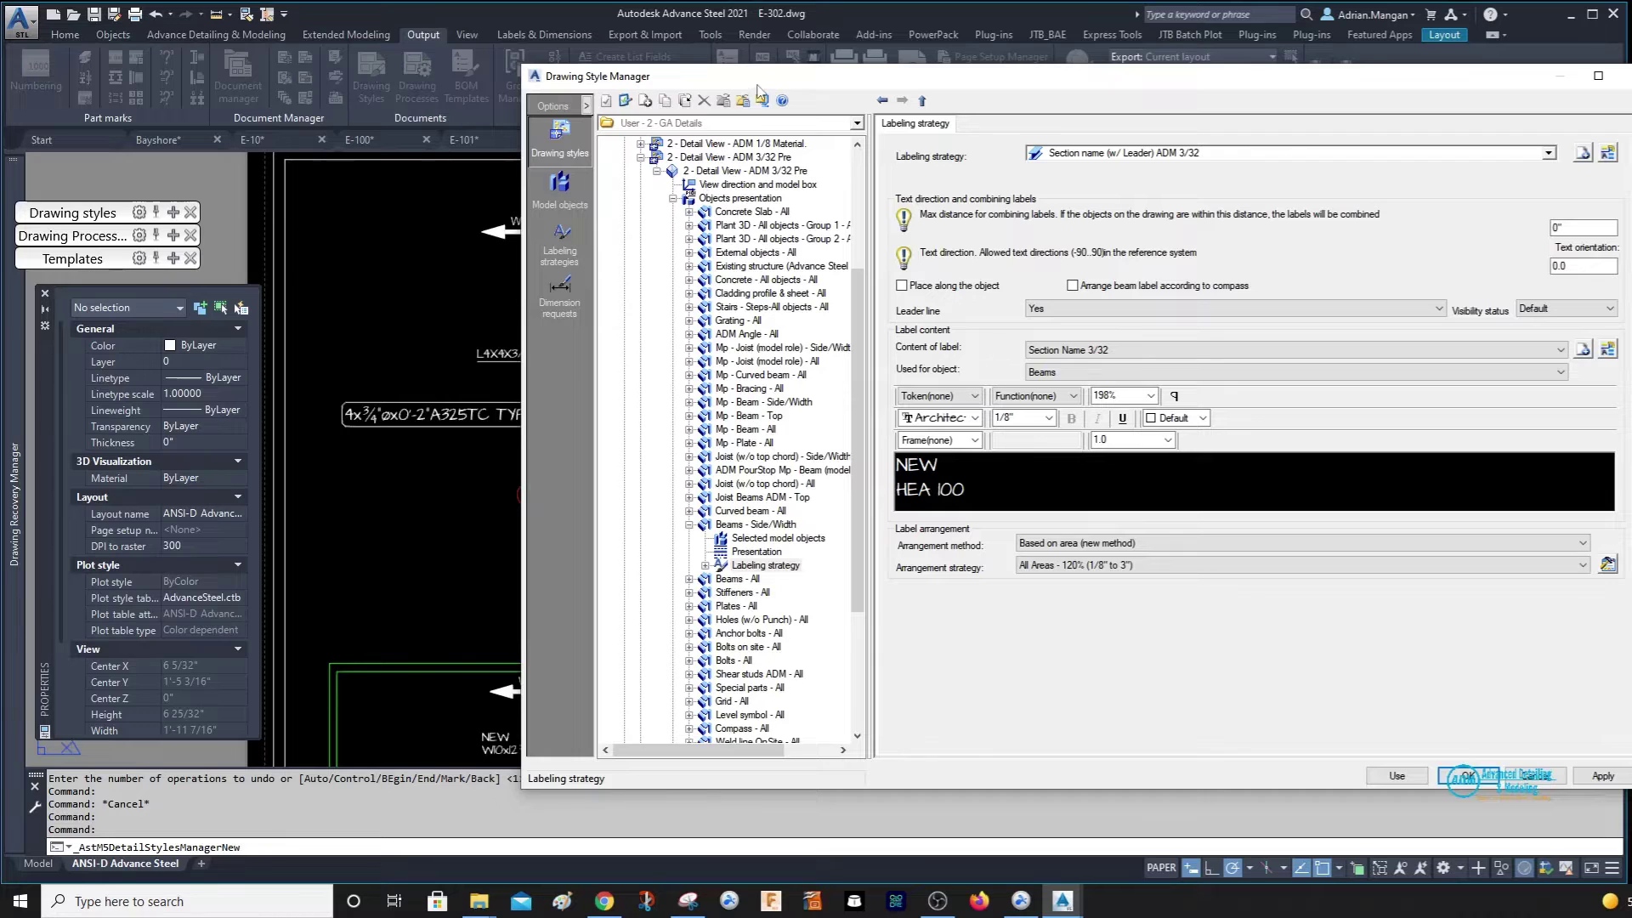
mouse_move(764, 83)
mouse_down()
mouse_move(898, 124)
mouse_move(1167, 110)
mouse_up()
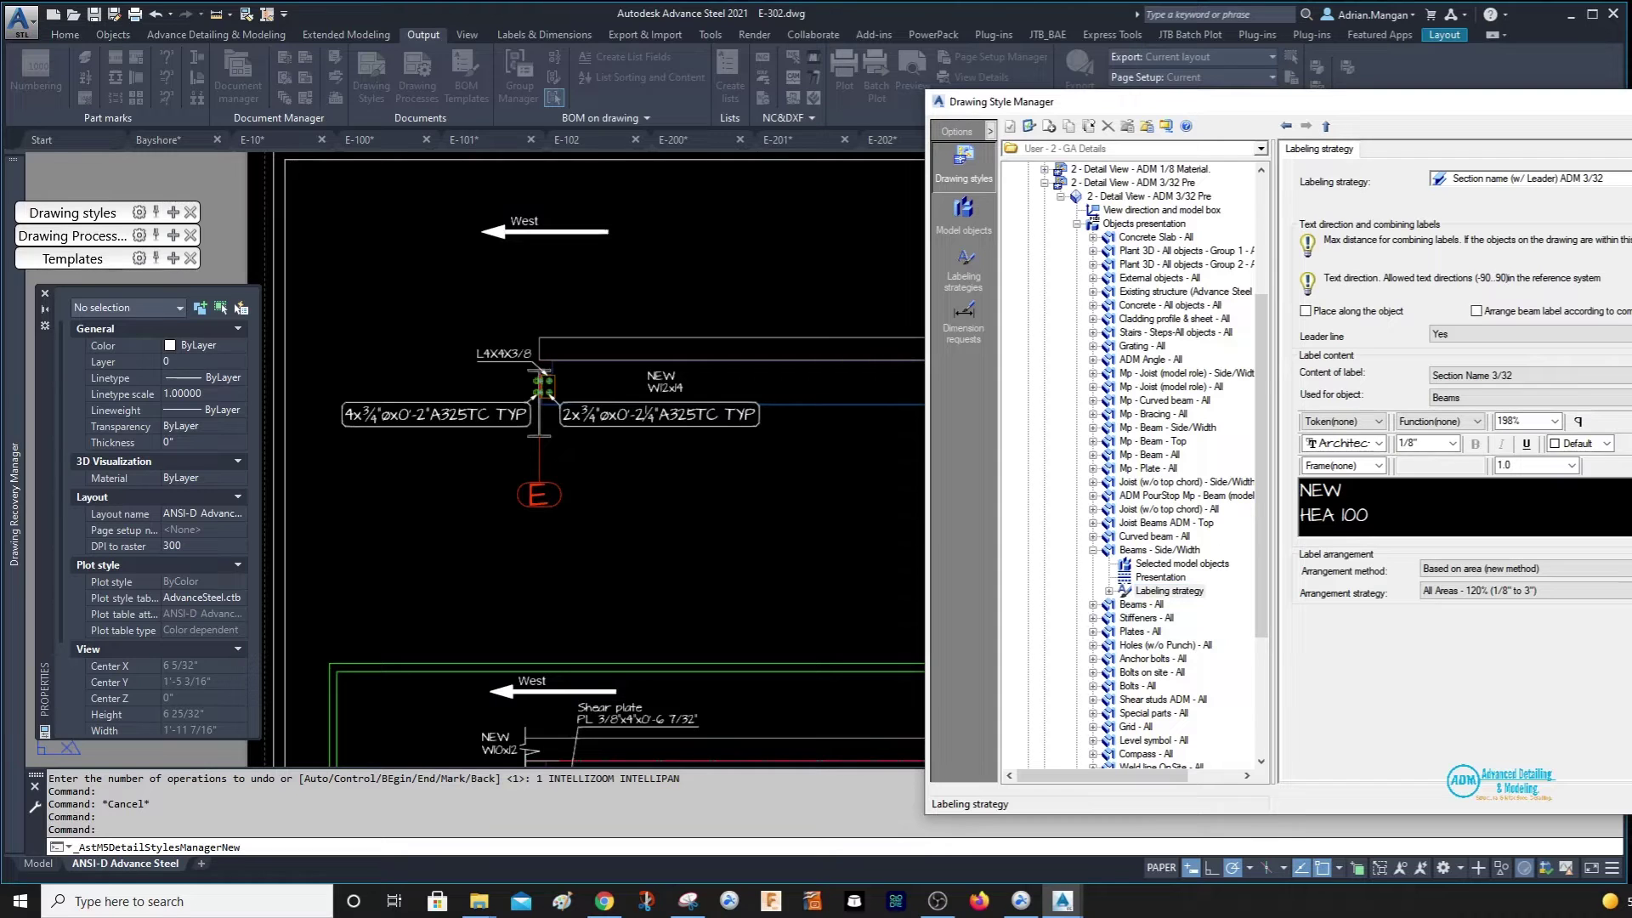
Set the labeling of the Bolts entry in the objects presentation rules to ADM_Bubble Bolts - (6x3/4"øx4")type 3/32 and apply it.
click(1139, 223)
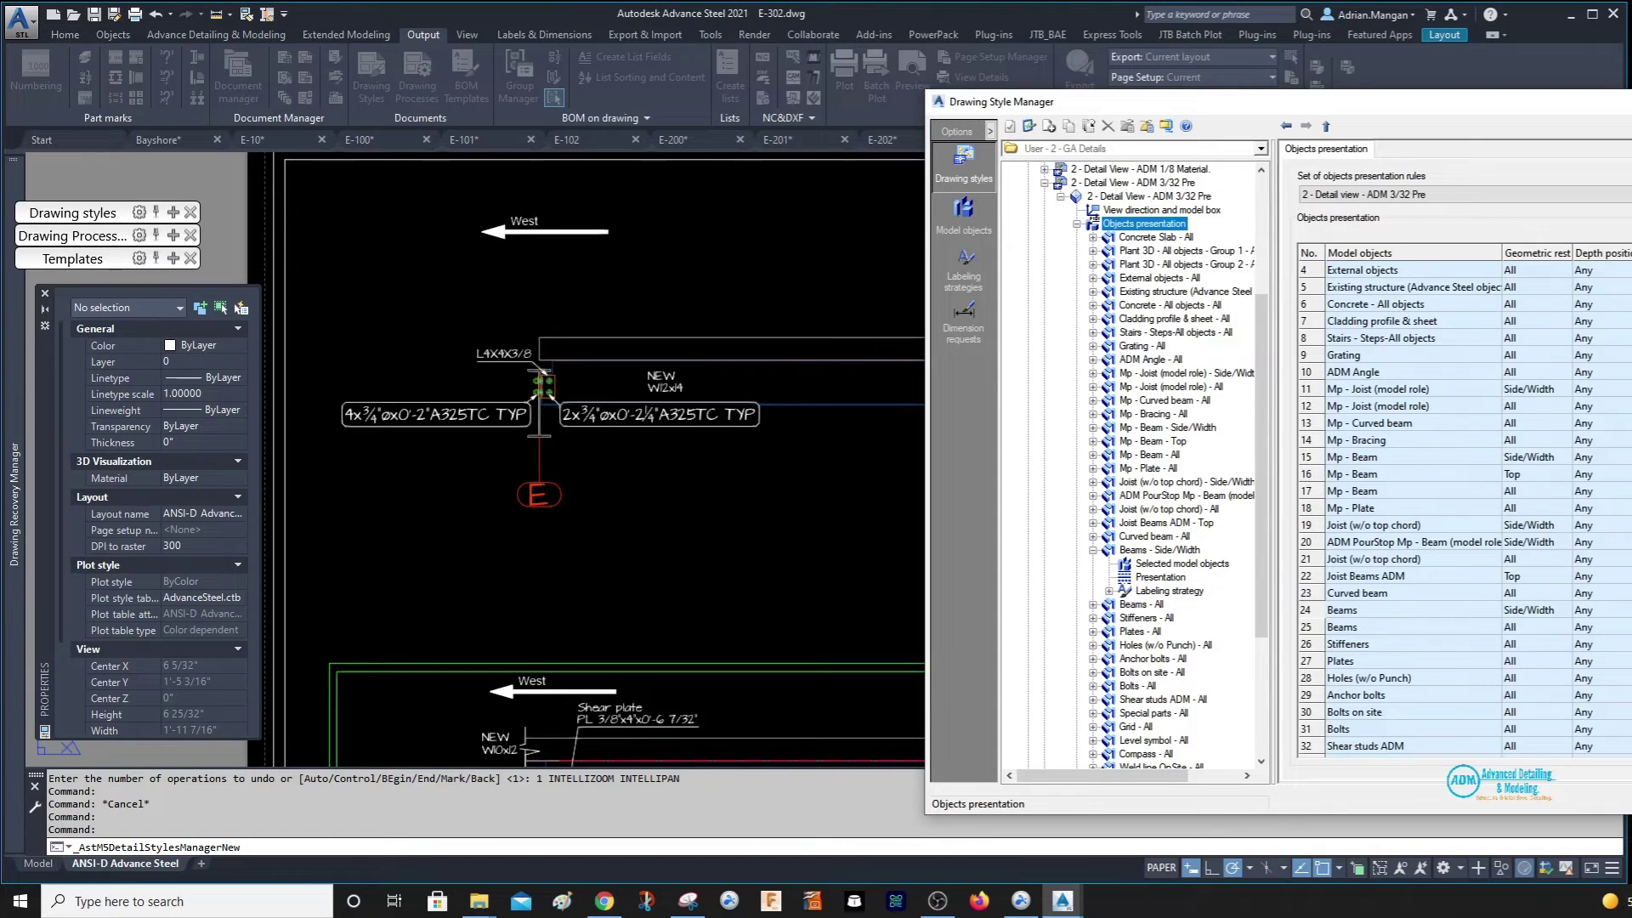
scroll(1445, 510, down, 2)
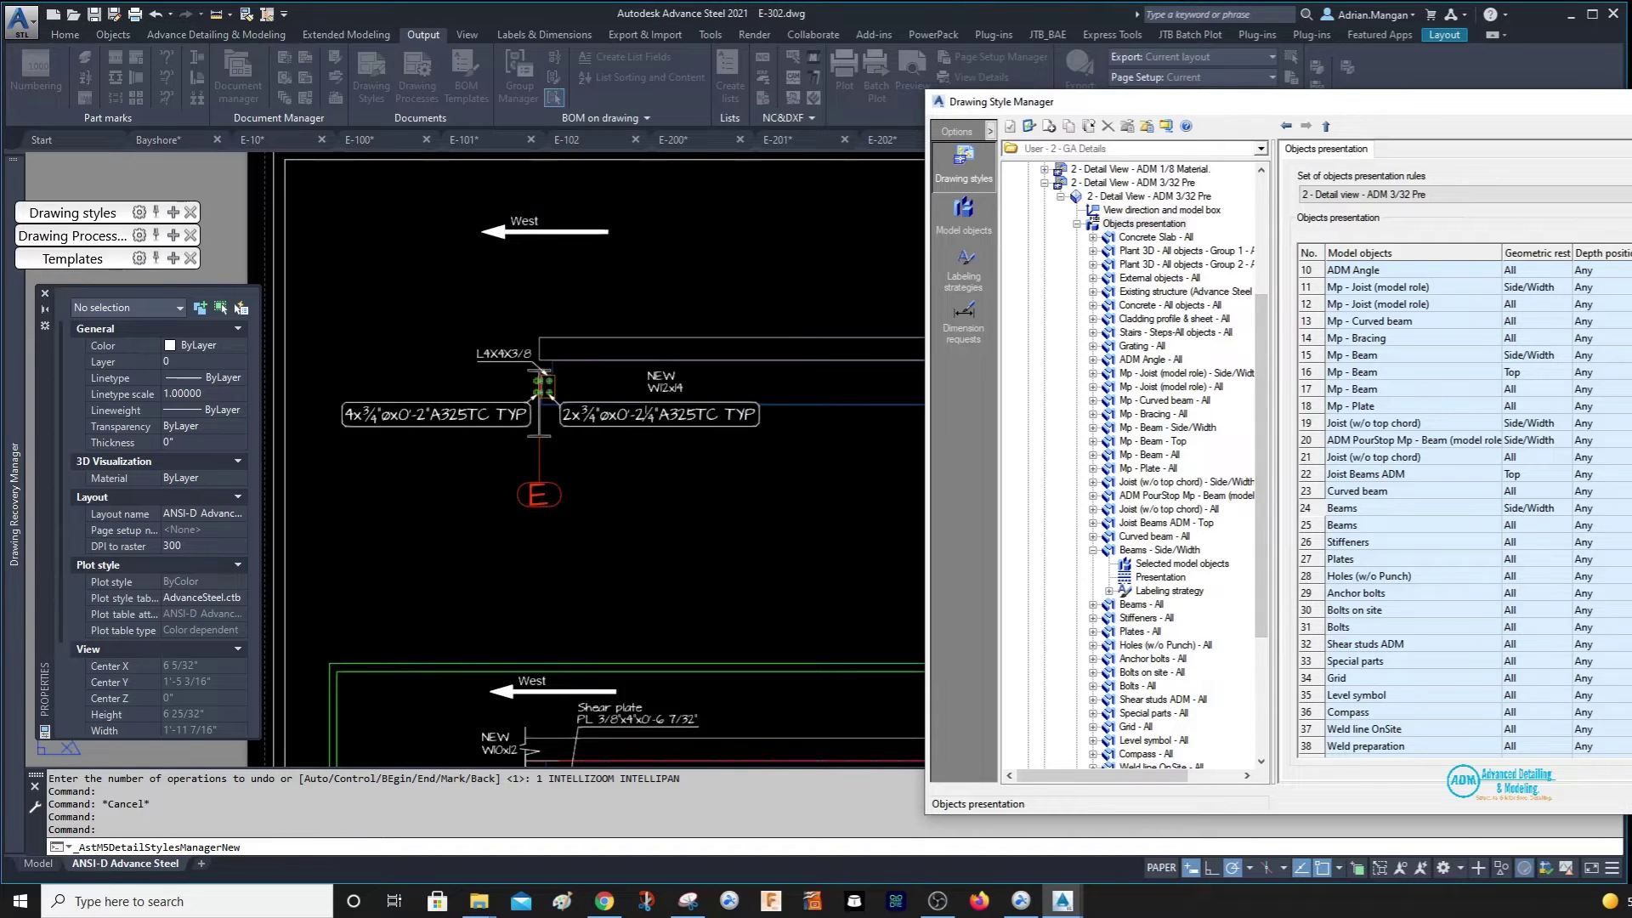
drag(1148, 101, 518, 71)
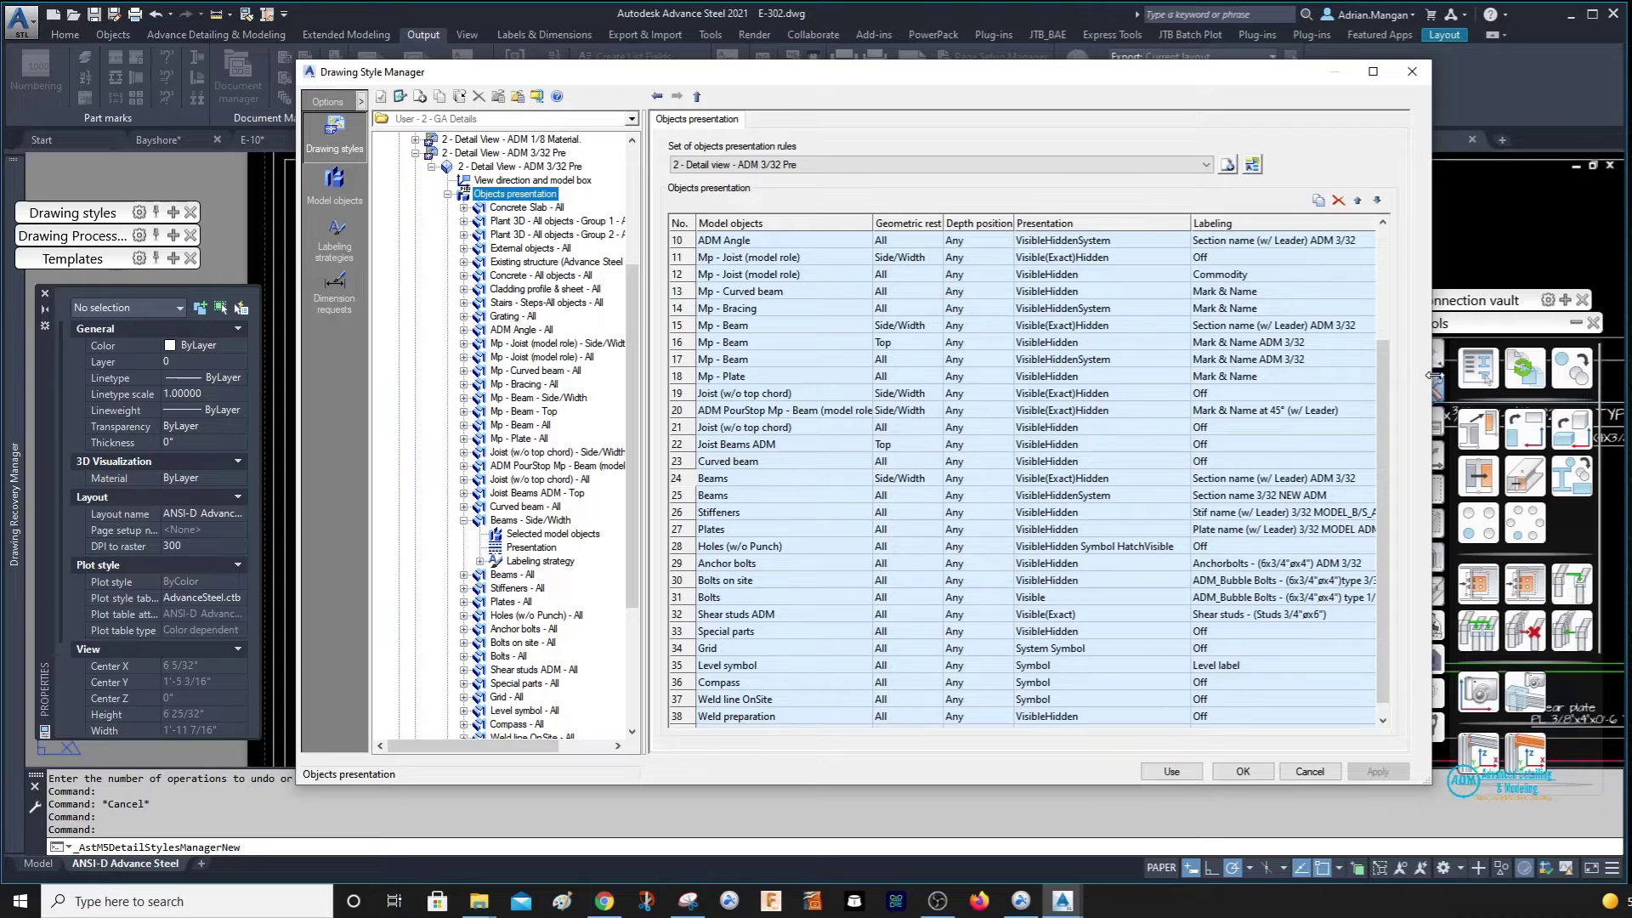
drag(1432, 375, 1629, 367)
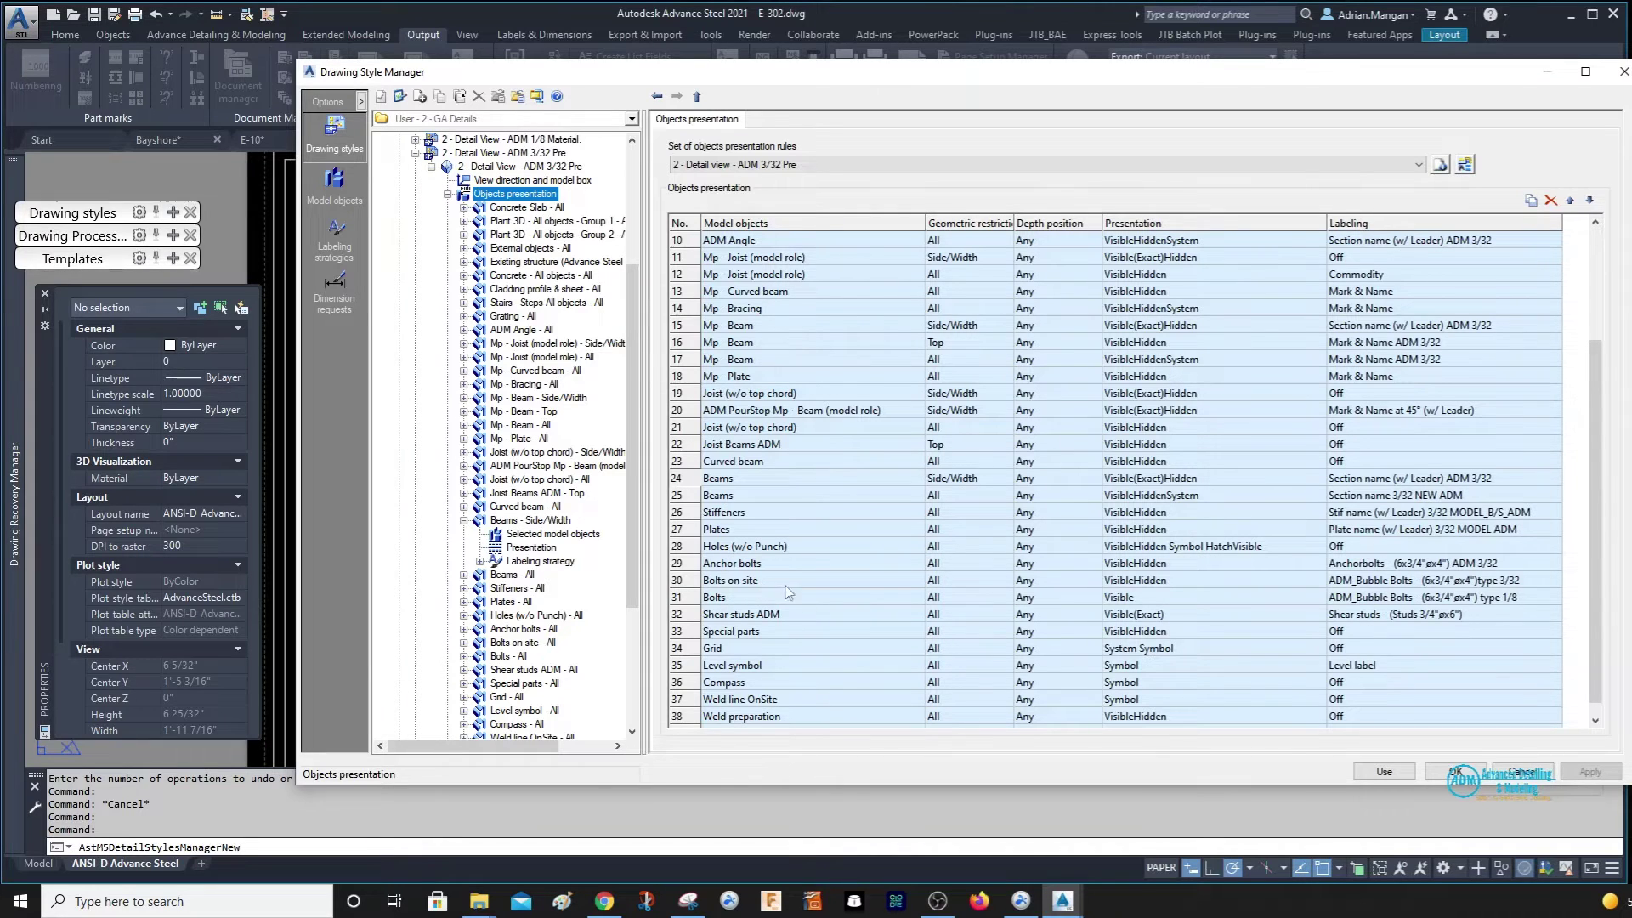
click(1521, 597)
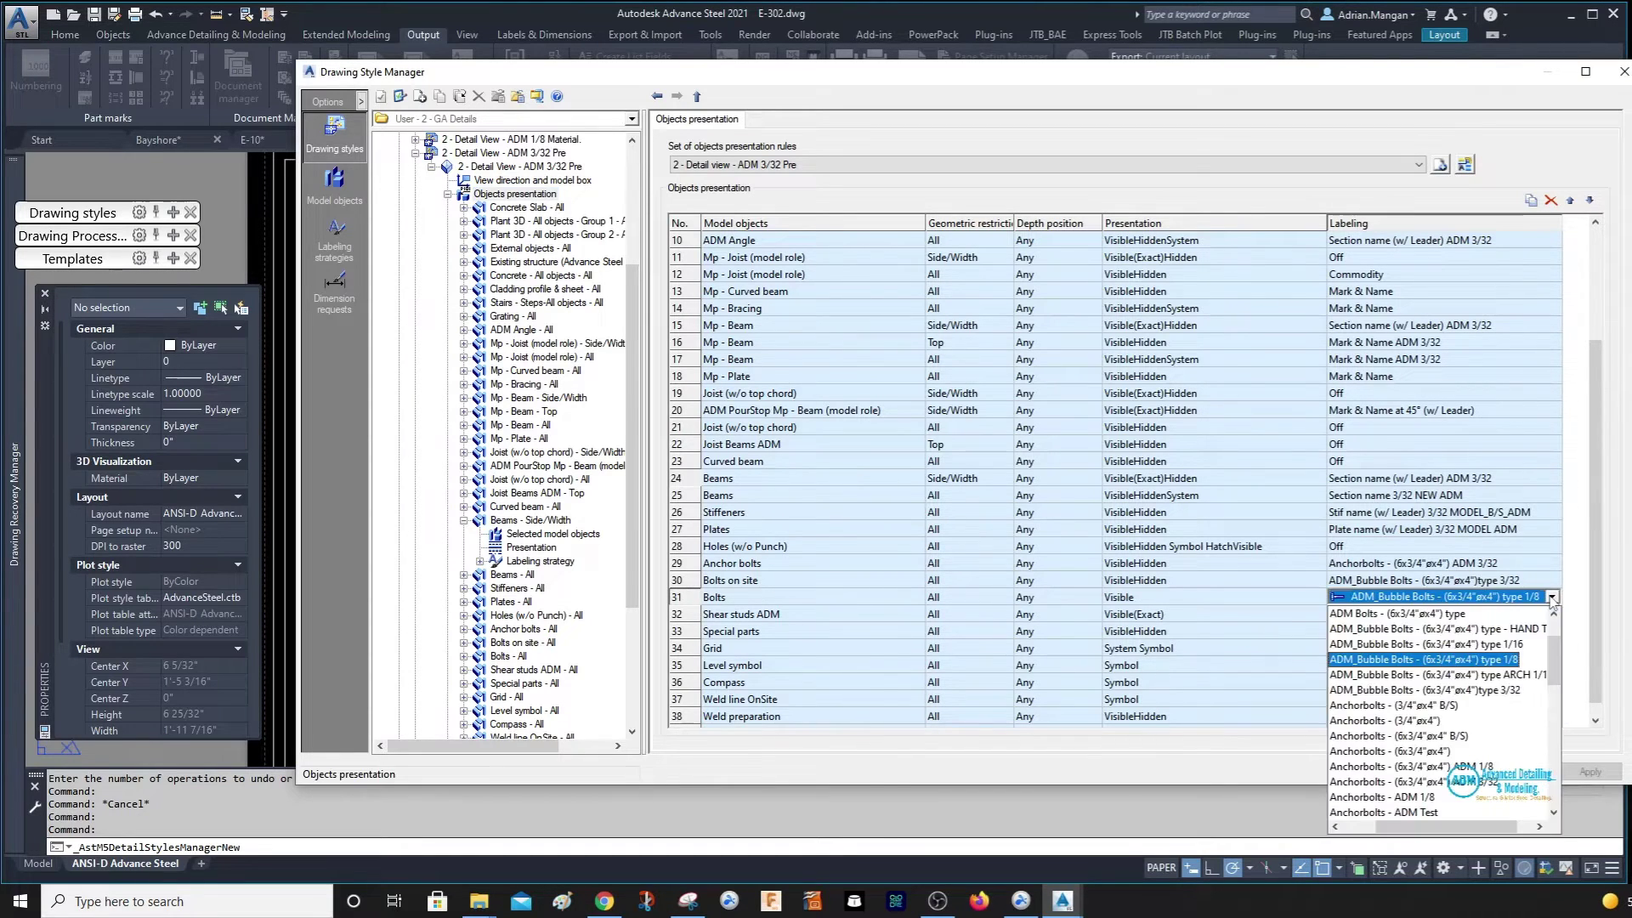
click(1552, 597)
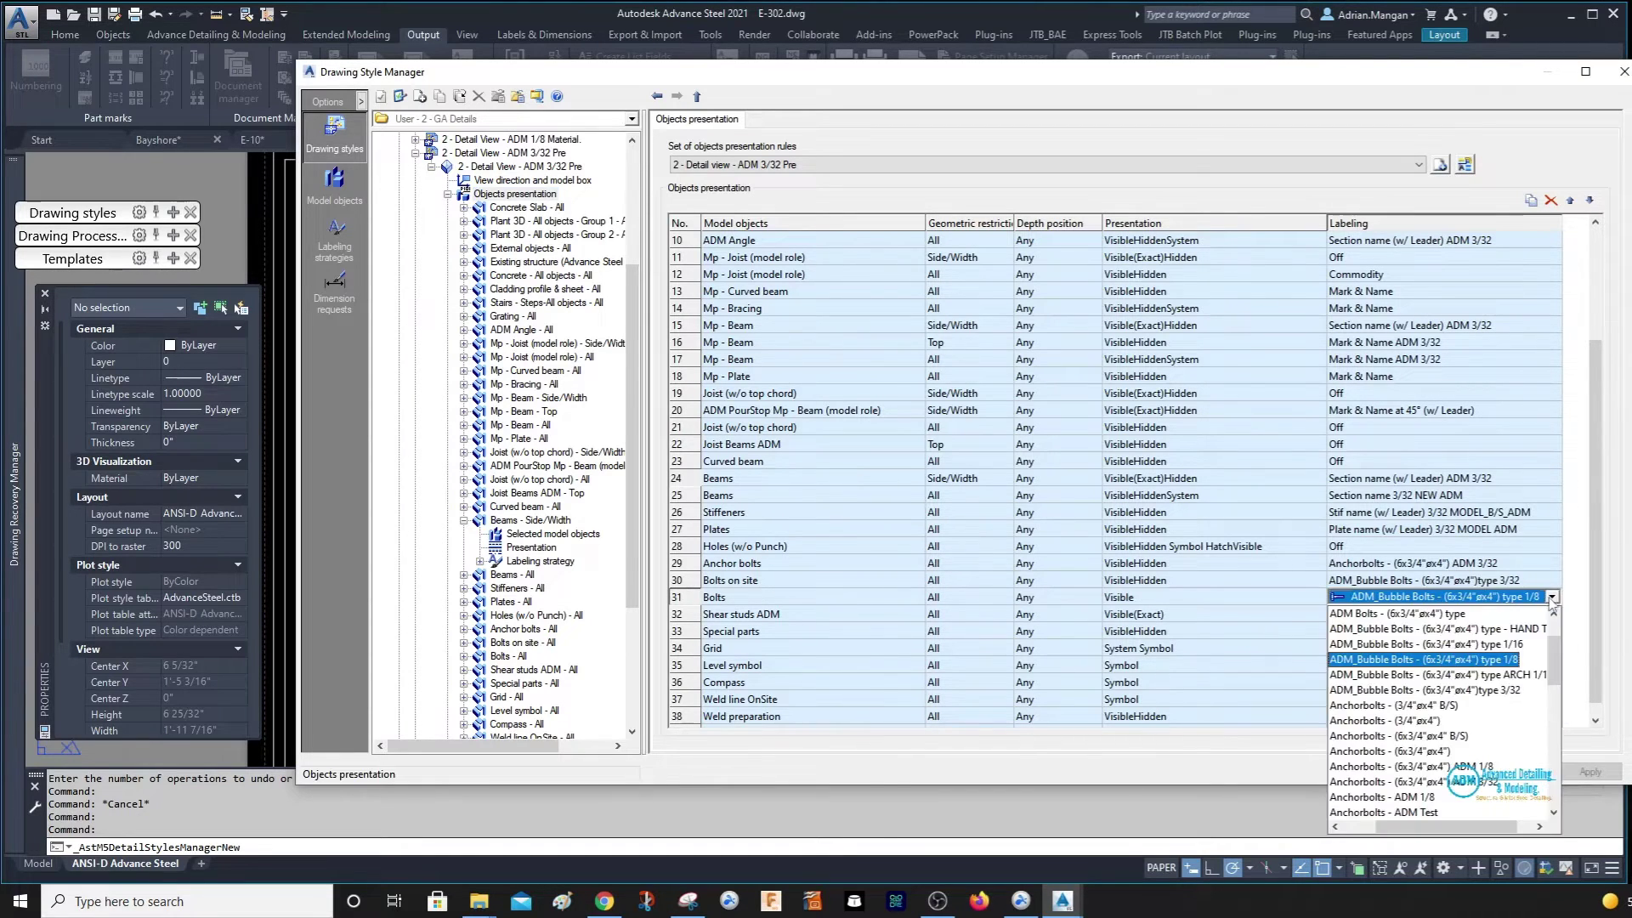
click(1486, 690)
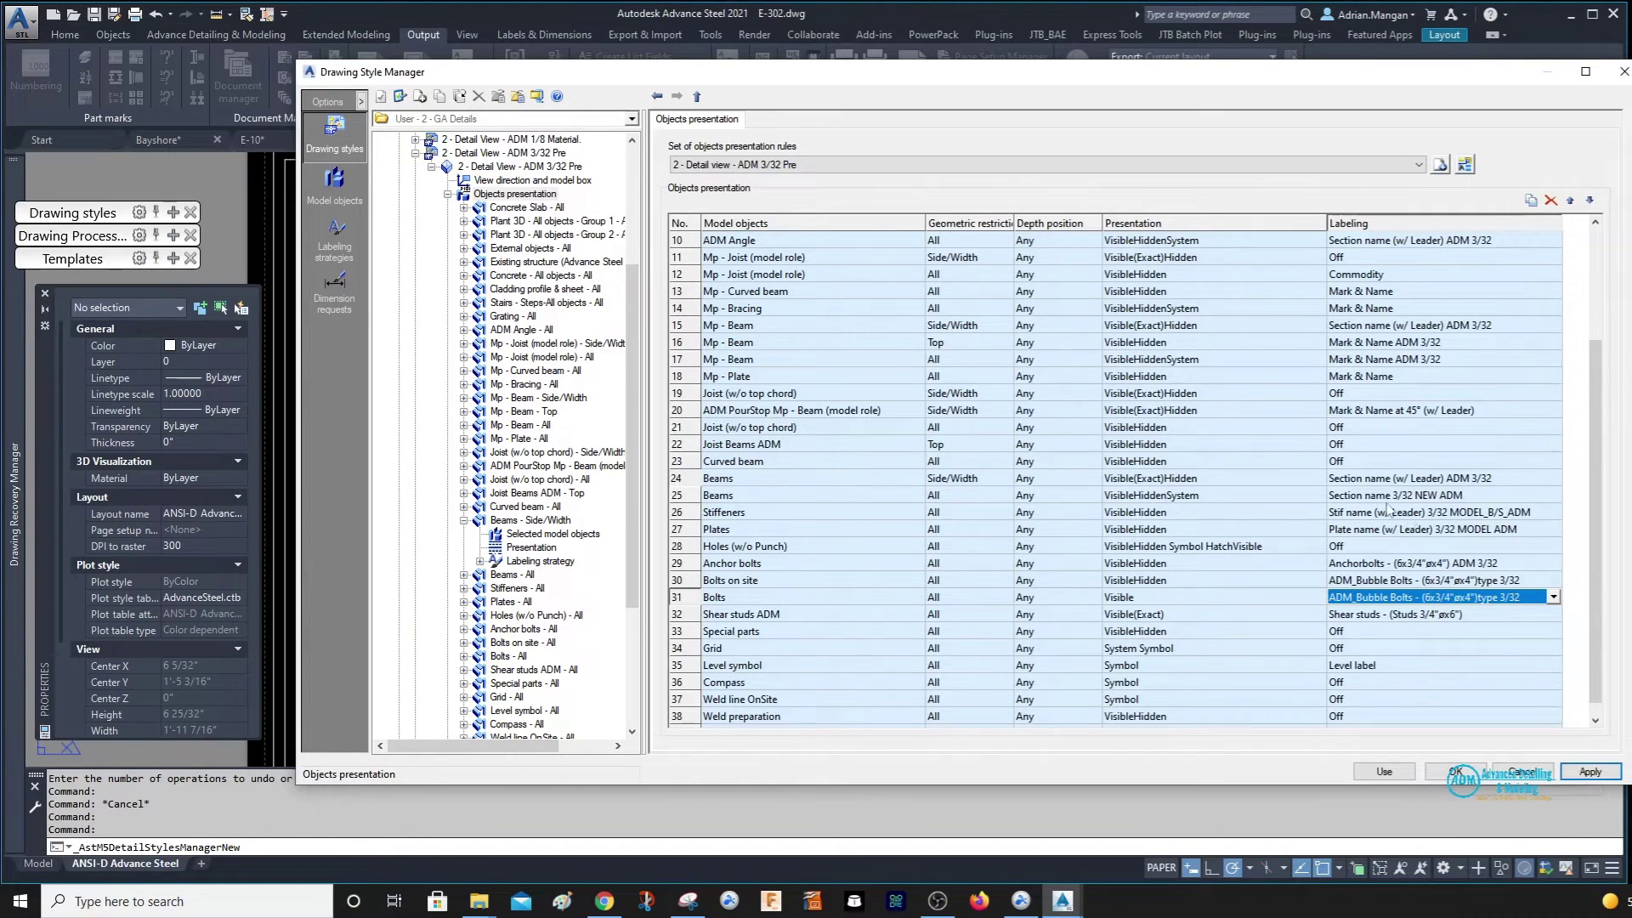
click(1586, 771)
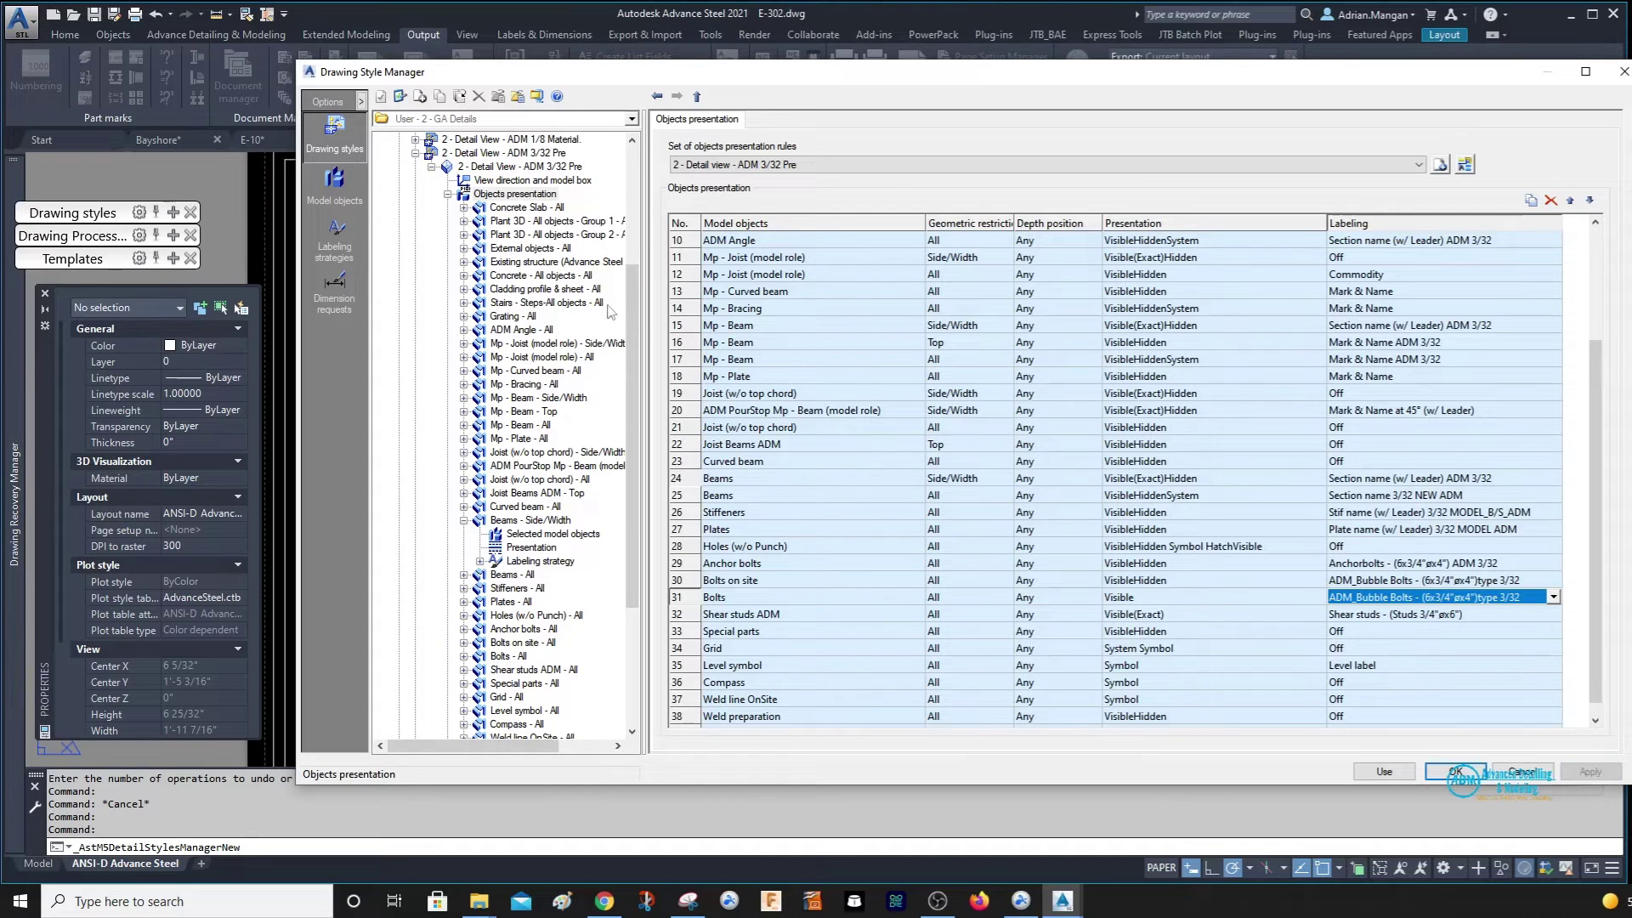
Set the scale of the 3/32 Pre view to 1/2"=1'-0" and use the drawing style to update the upper section detail.
click(523, 167)
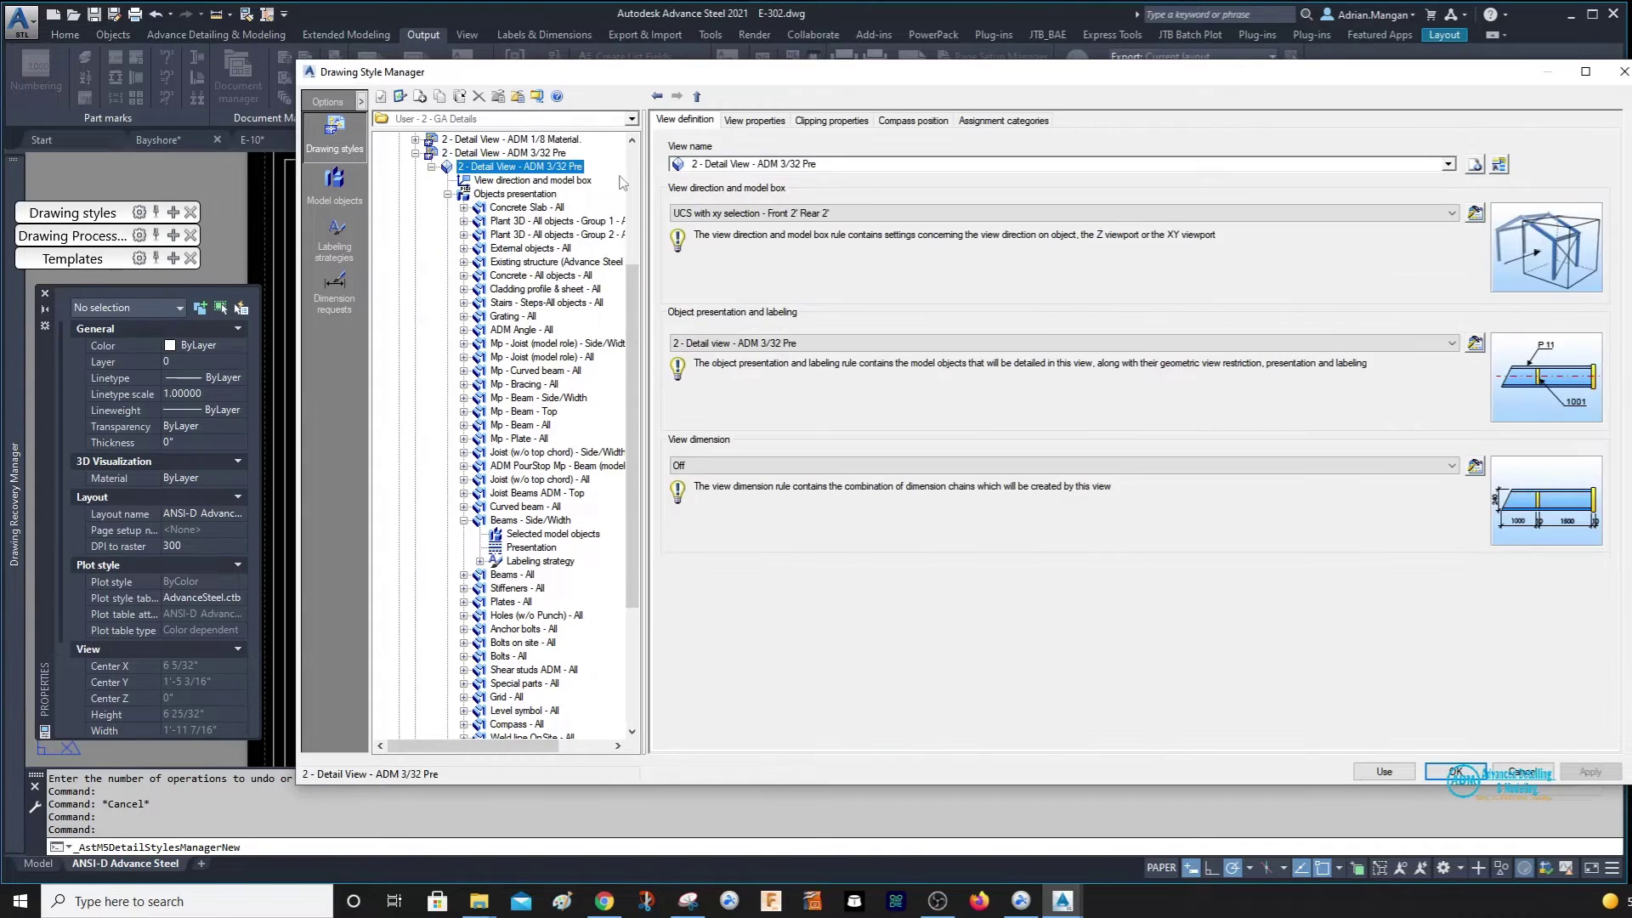
click(748, 121)
click(845, 167)
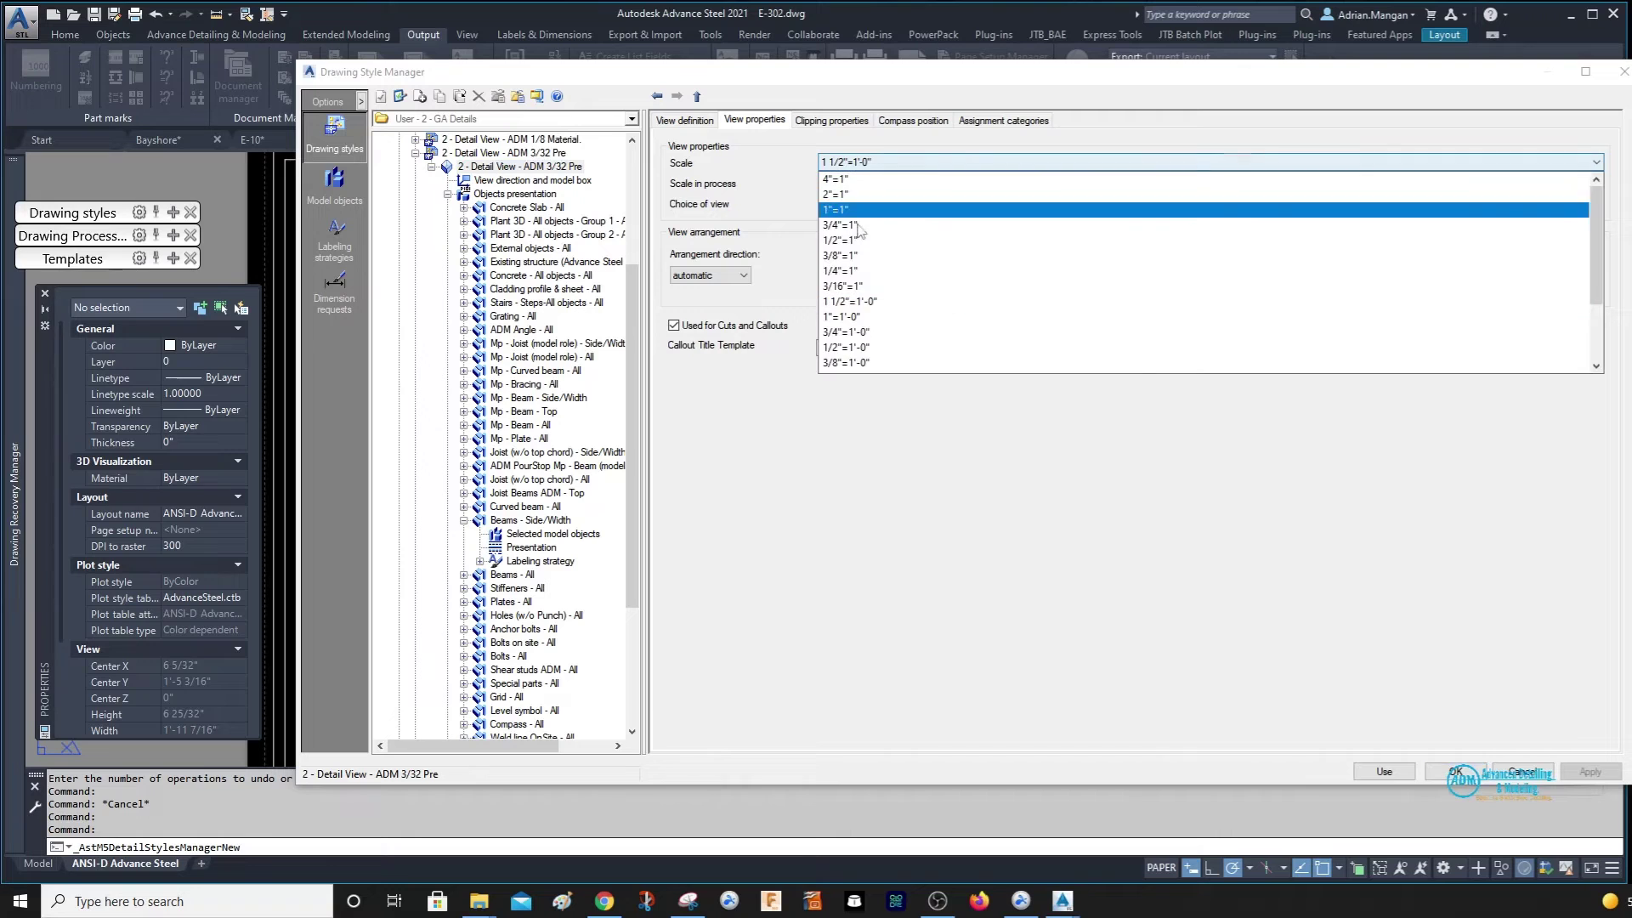
click(860, 345)
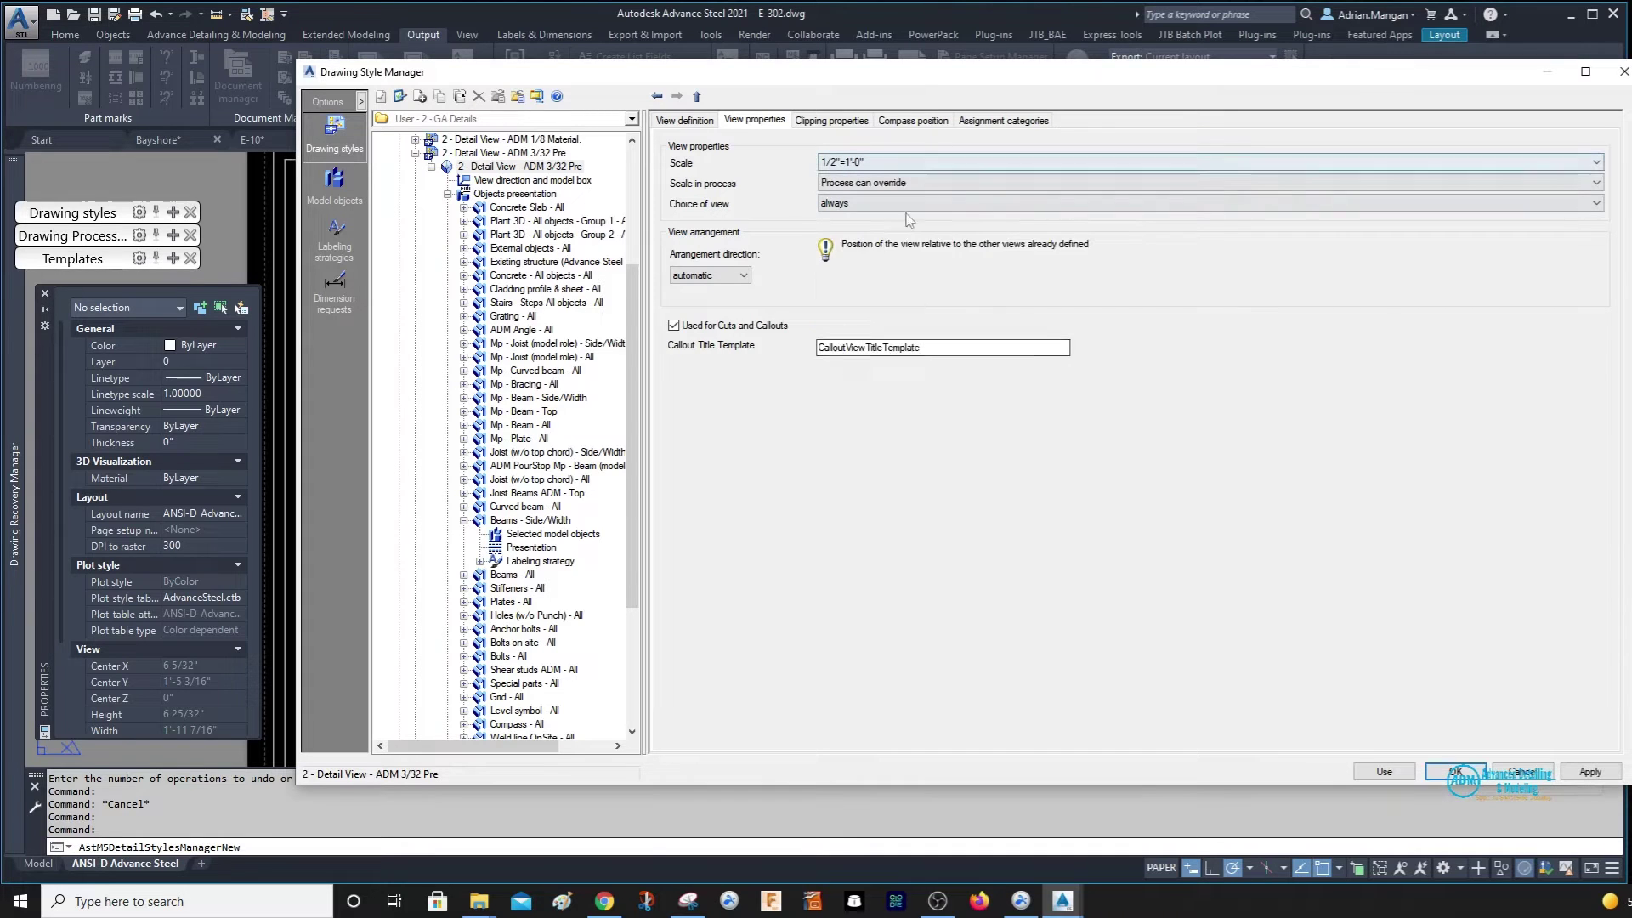
click(1383, 772)
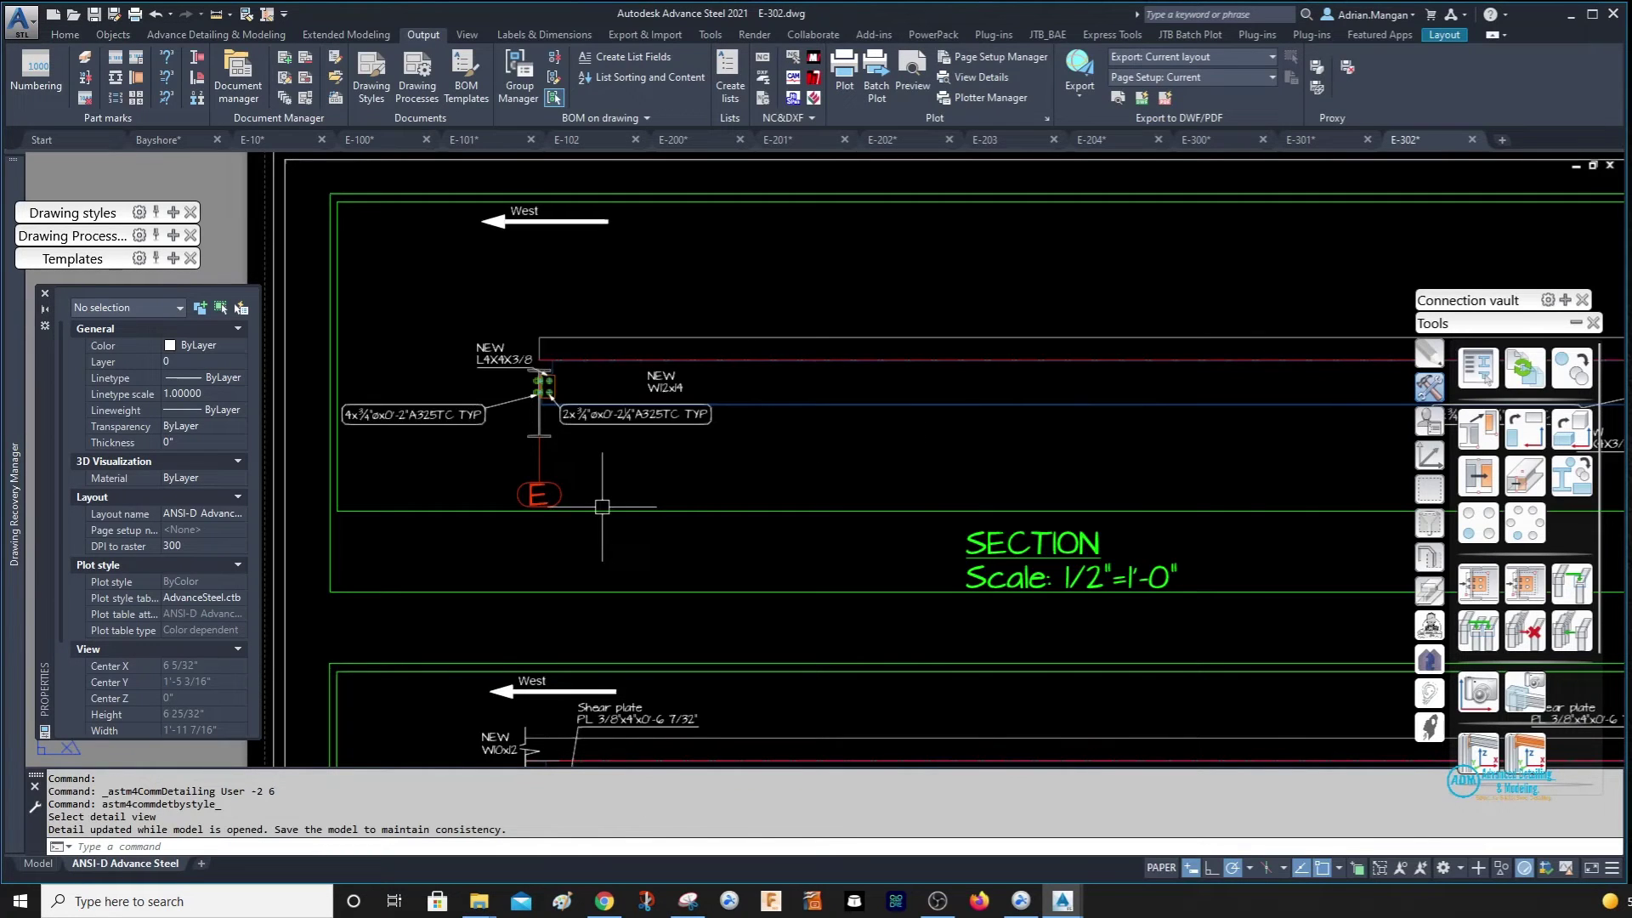
Move the NEW L4X4X3/8 clip angle label above the beam, up and to the right of the connection.
scroll(547, 382, up, 4)
middle_drag(612, 365, 844, 384)
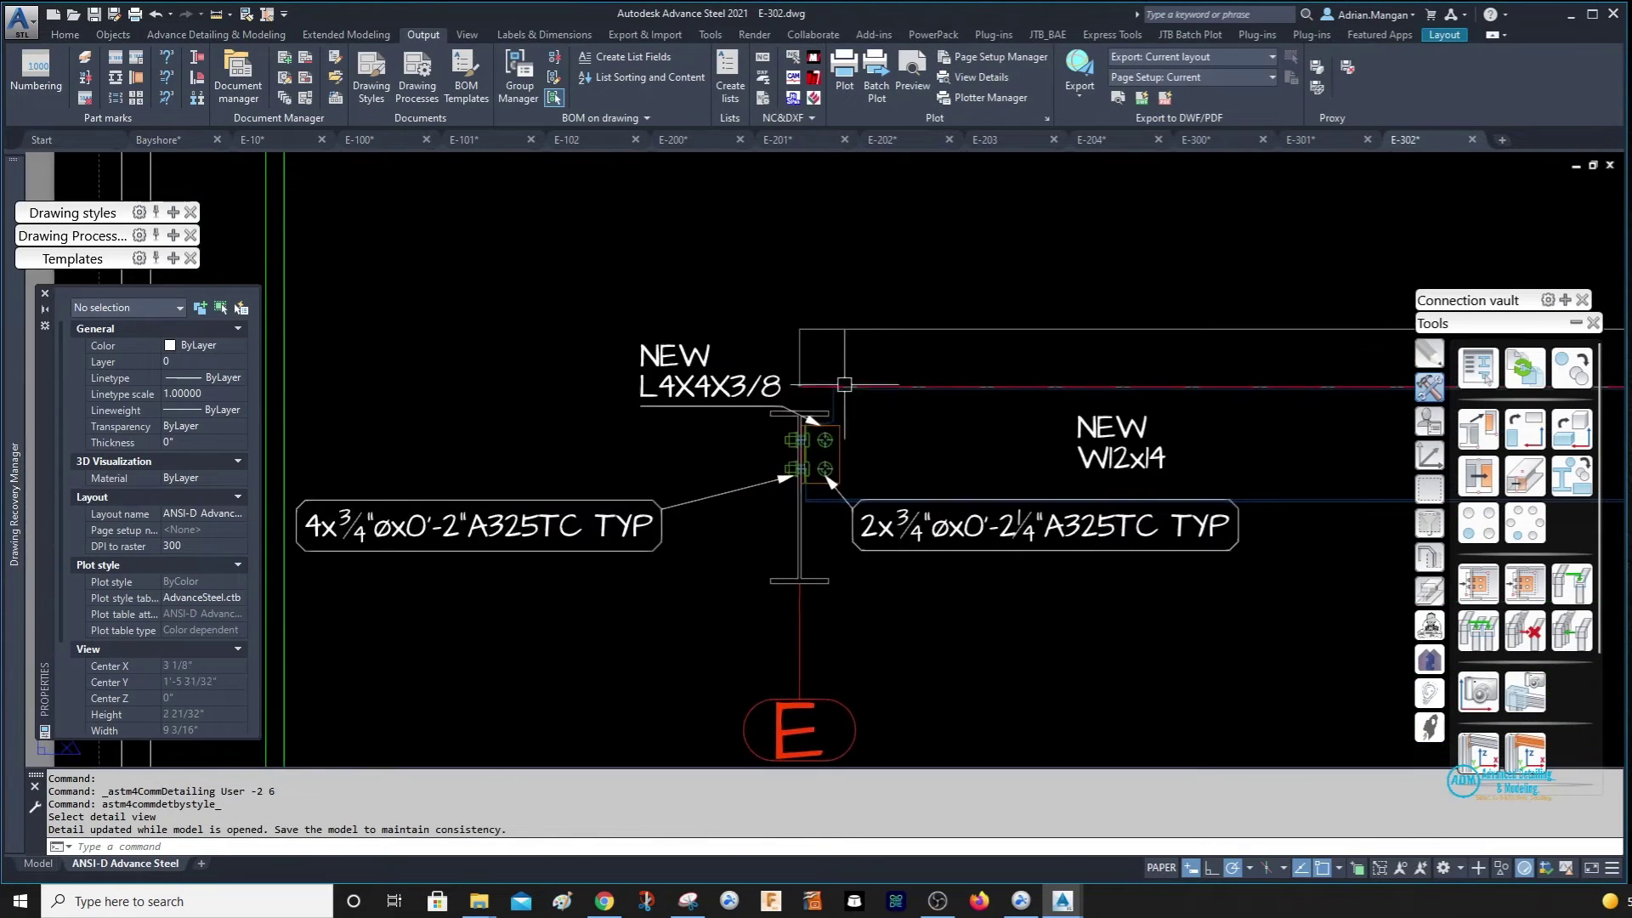
click(765, 387)
click(642, 397)
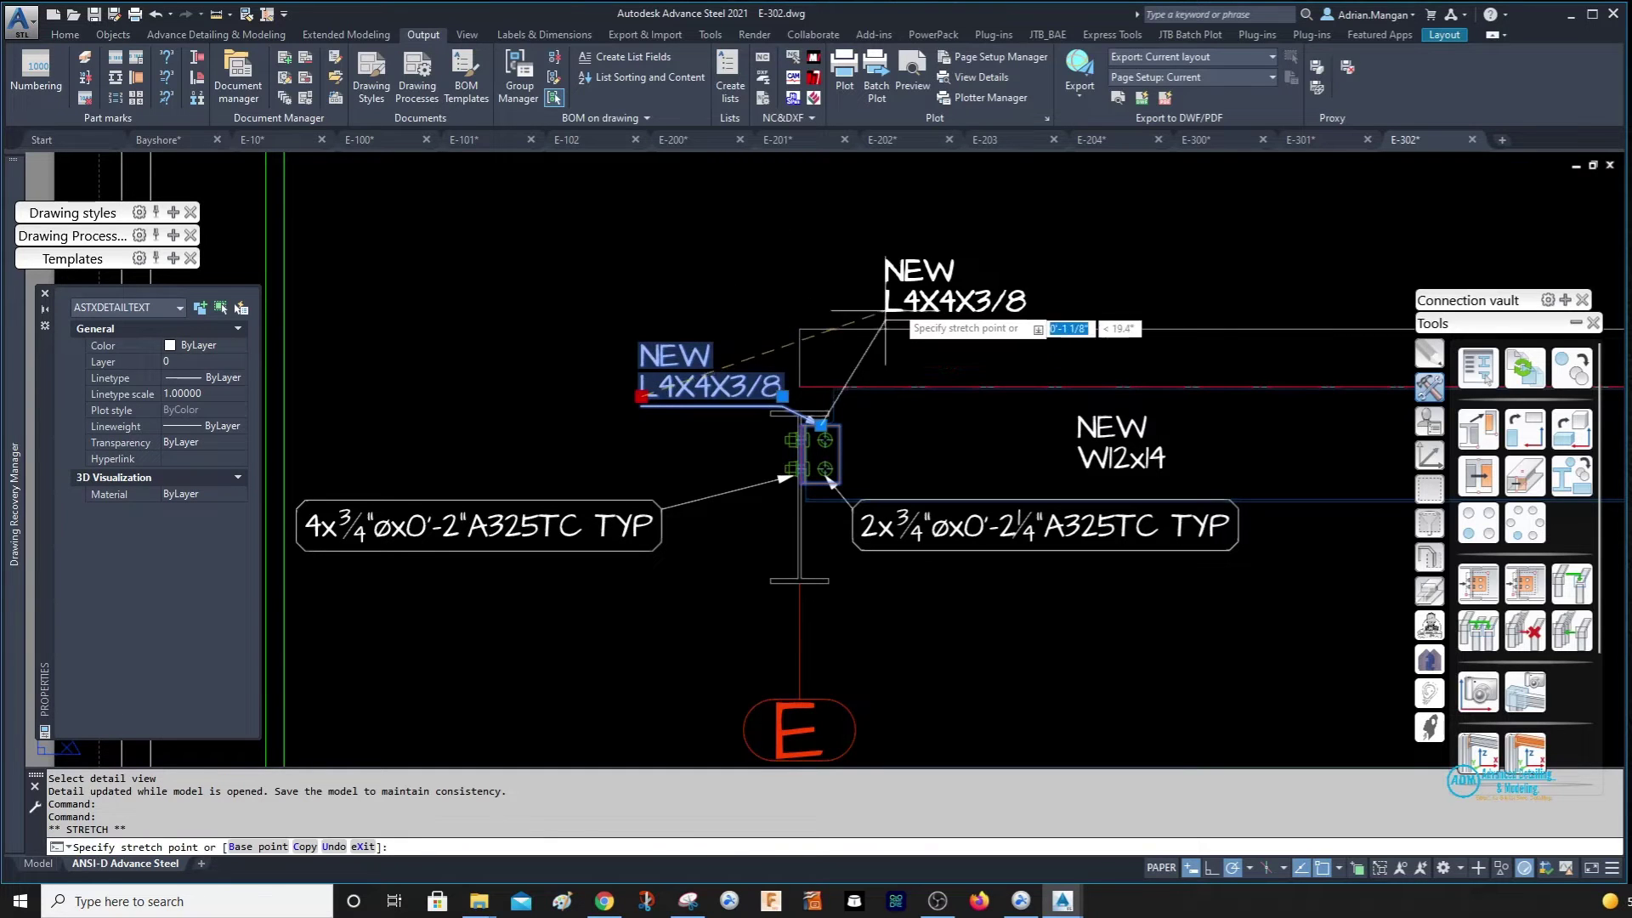
click(969, 316)
key(Escape)
scroll(672, 322, down, 4)
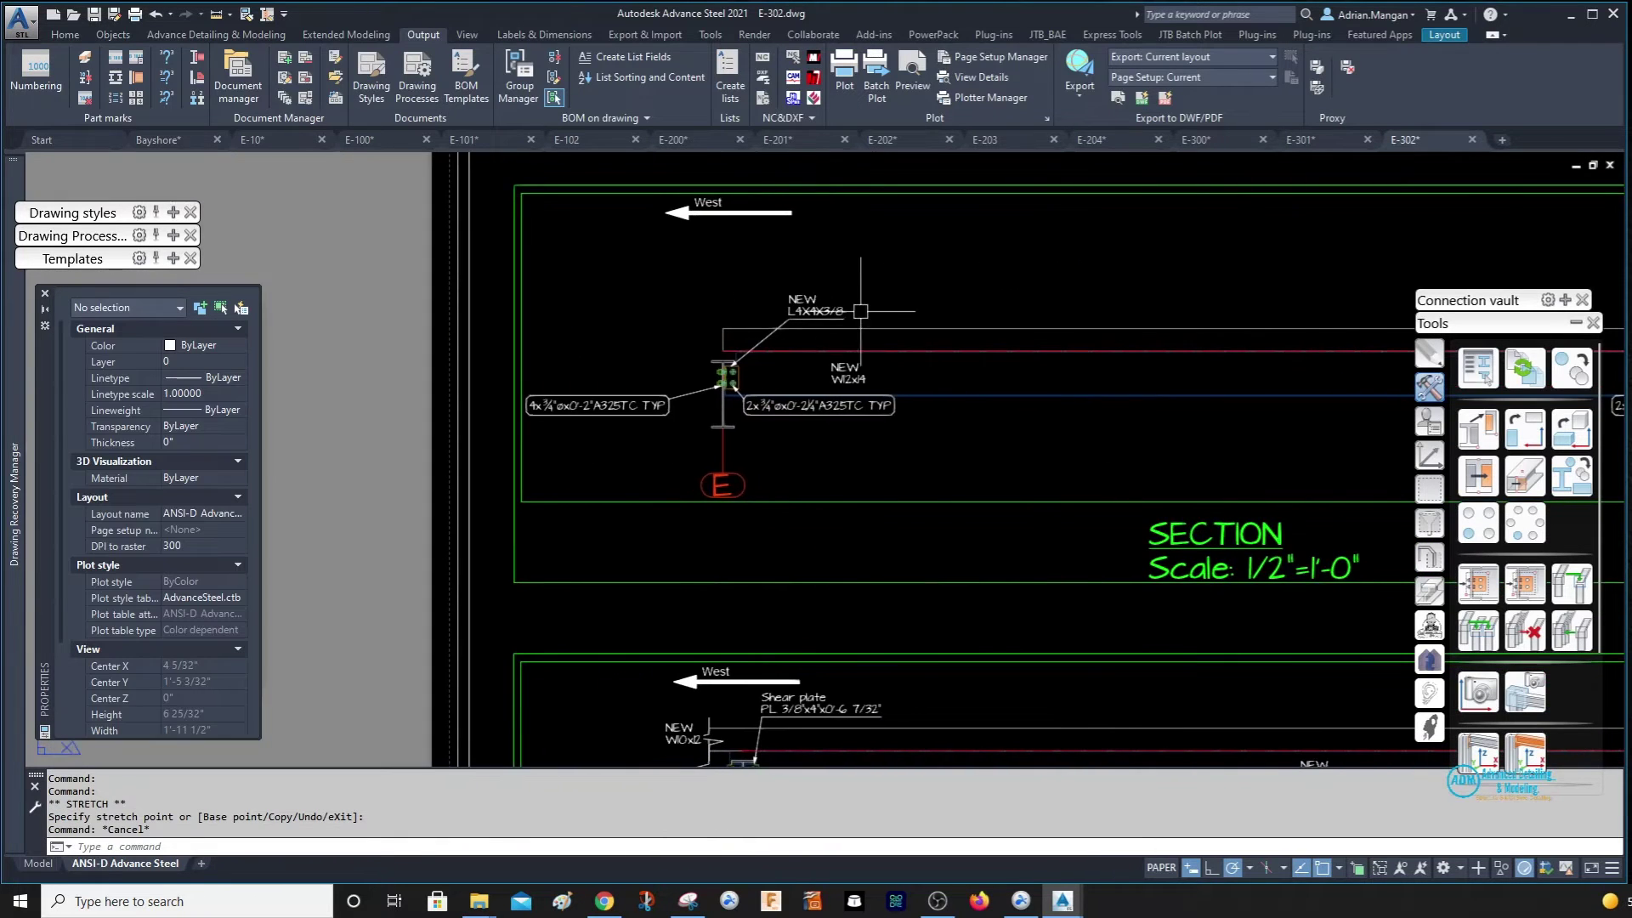
Move the 2x 3/4" A325TC bolt label down and to the right, clear of the W12x14 beam.
scroll(680, 391, down, 2)
scroll(808, 374, up, 4)
click(623, 418)
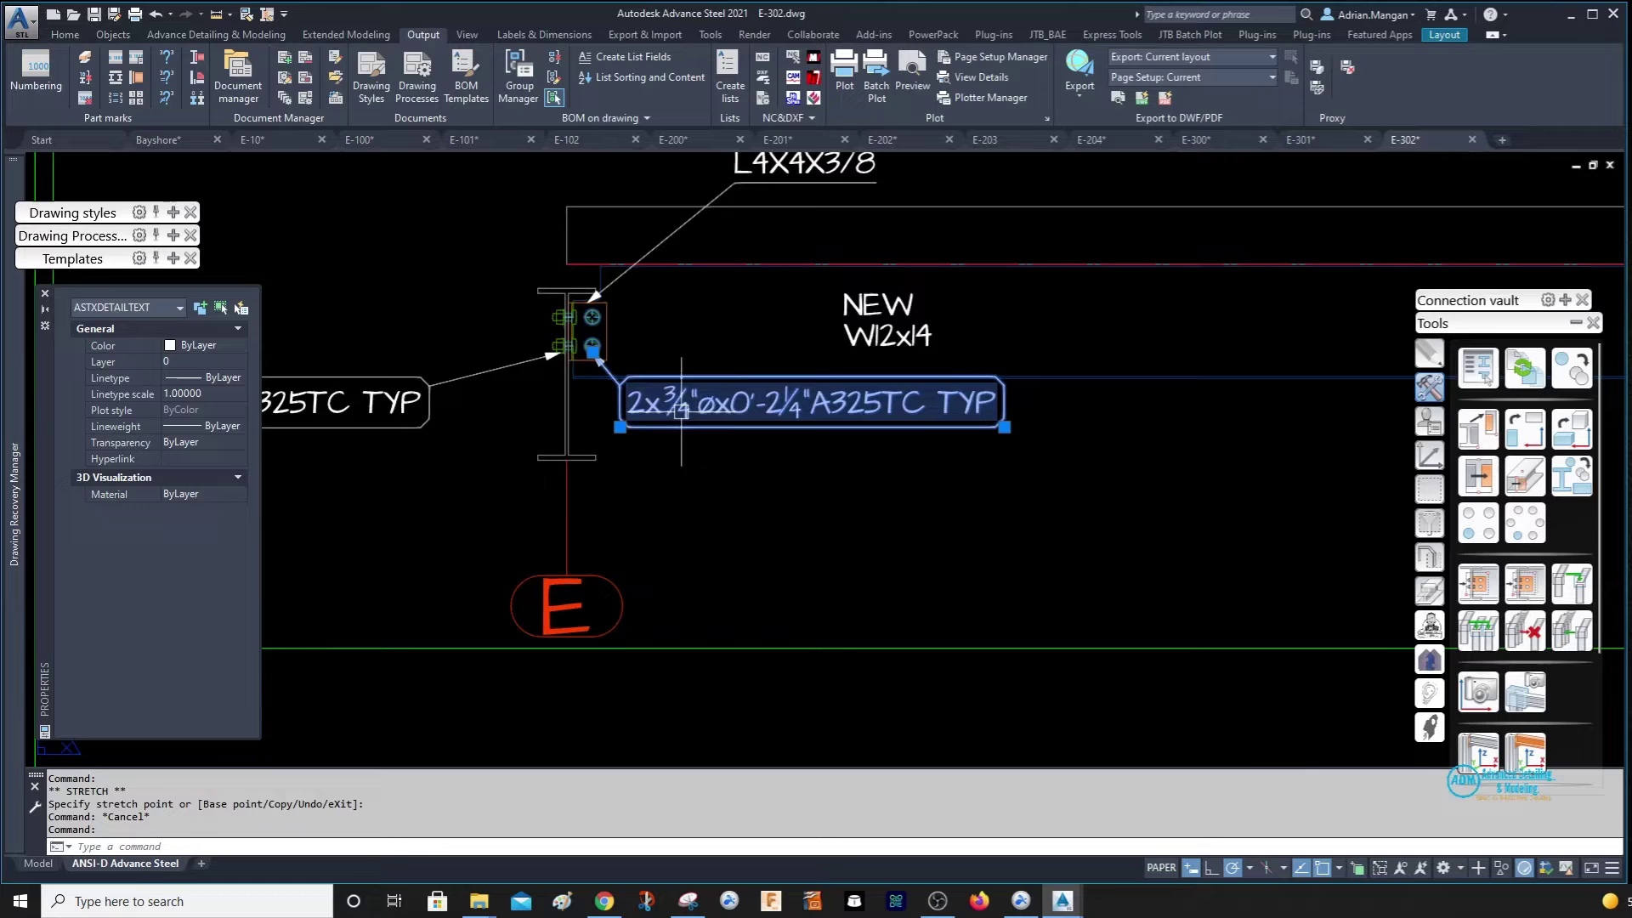
click(622, 424)
click(740, 464)
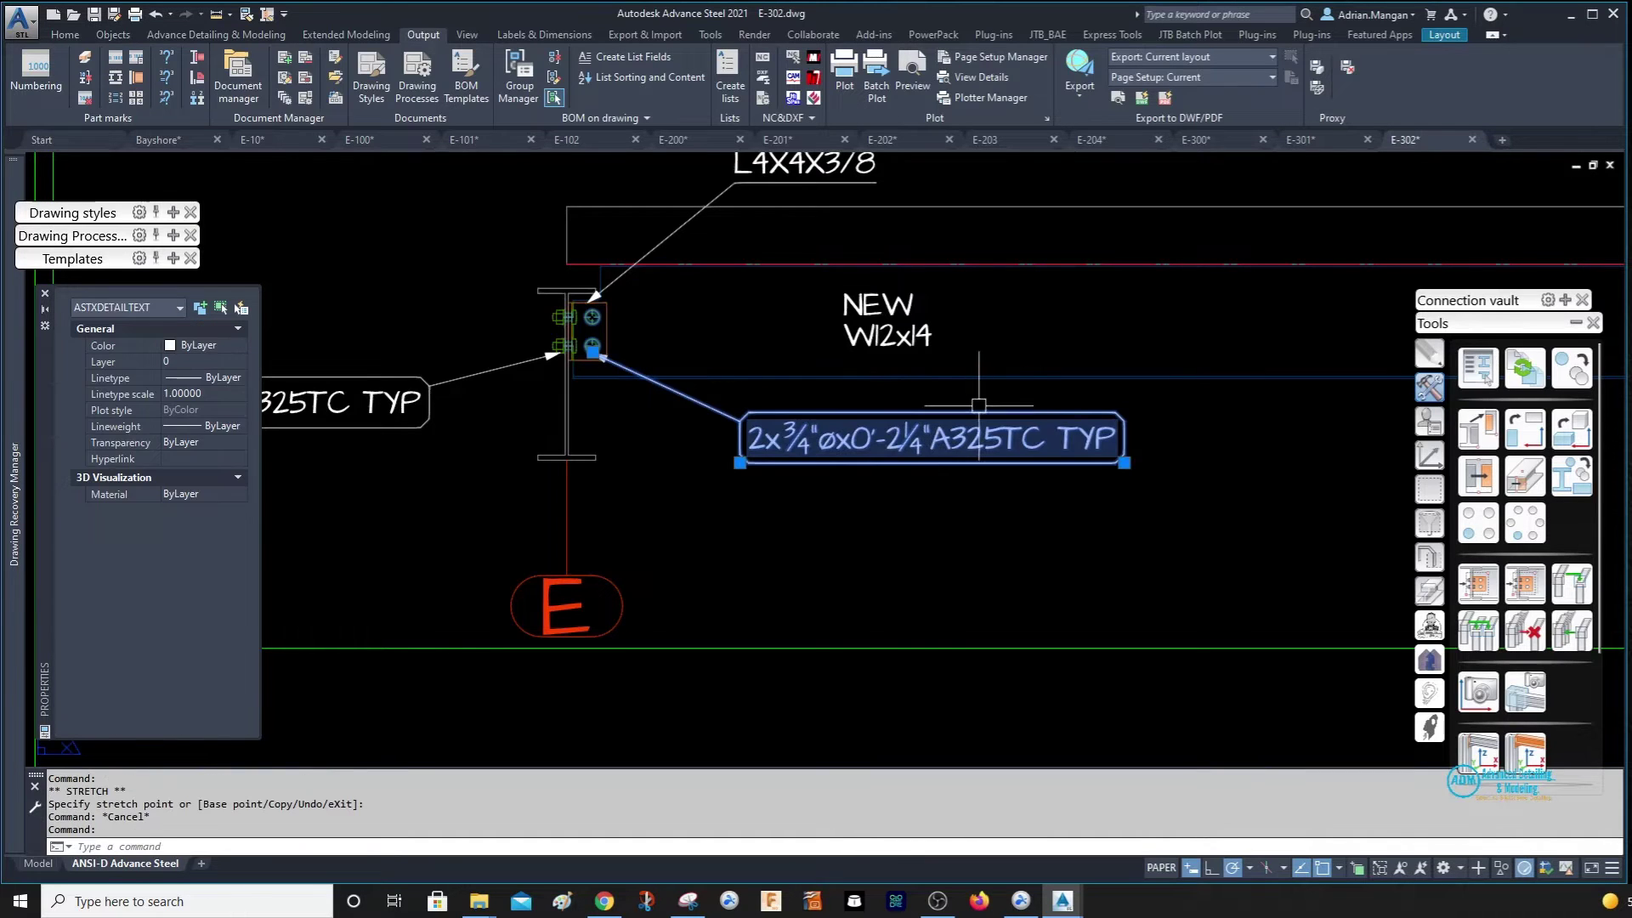
Explode the moved 2x bolt label and check the height of its A325TC TYP text.
text(x)
key(Return)
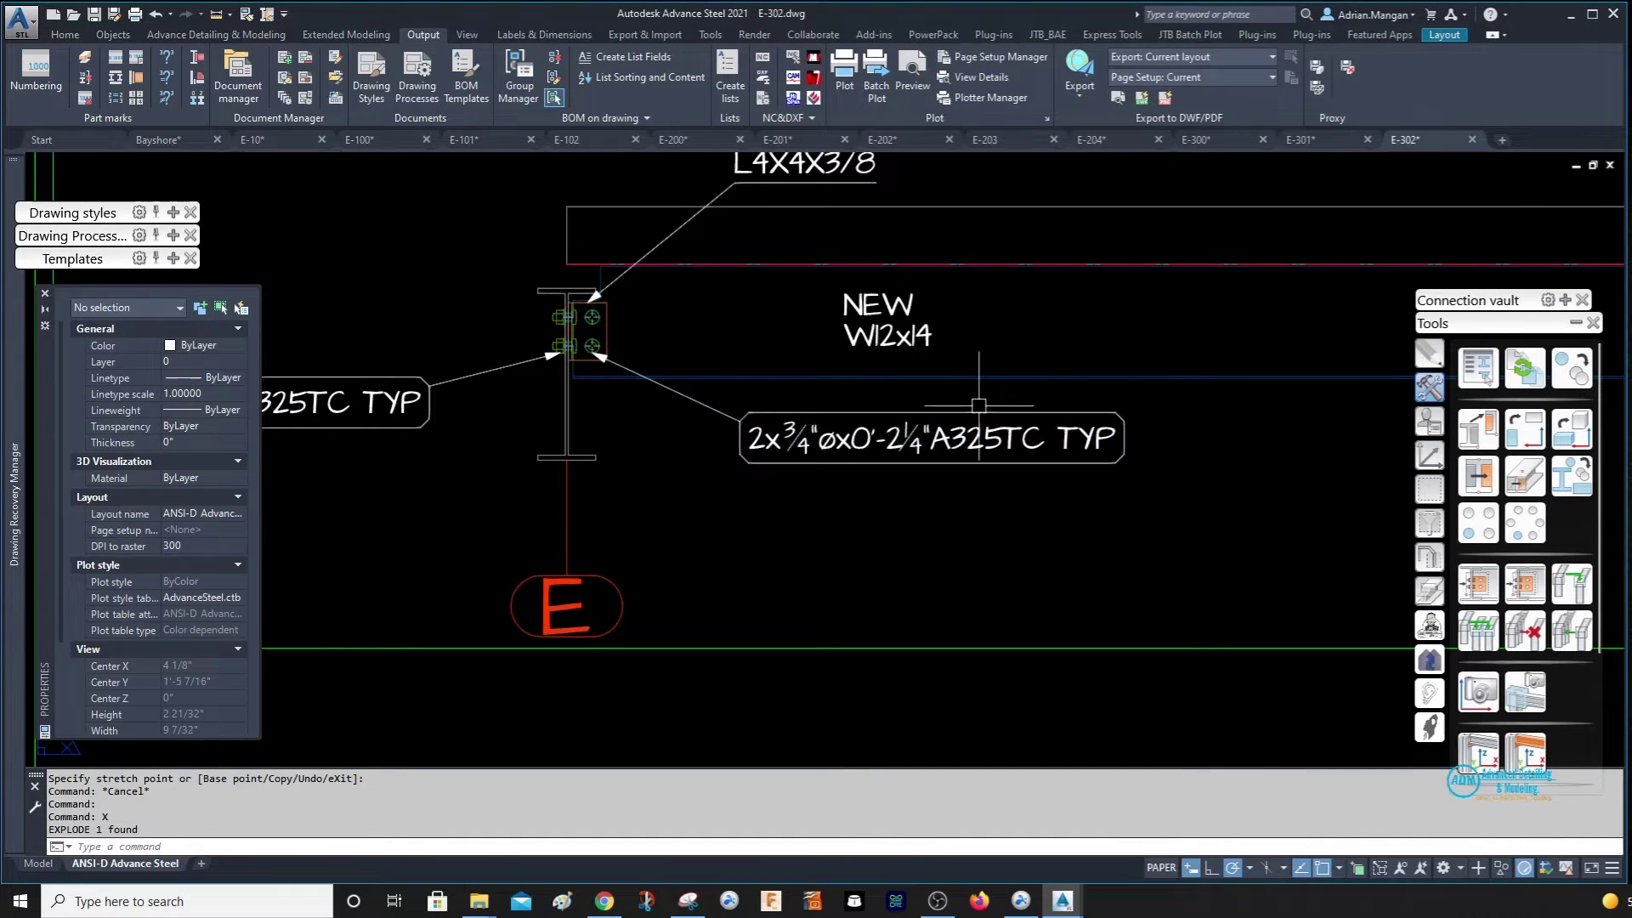
click(946, 435)
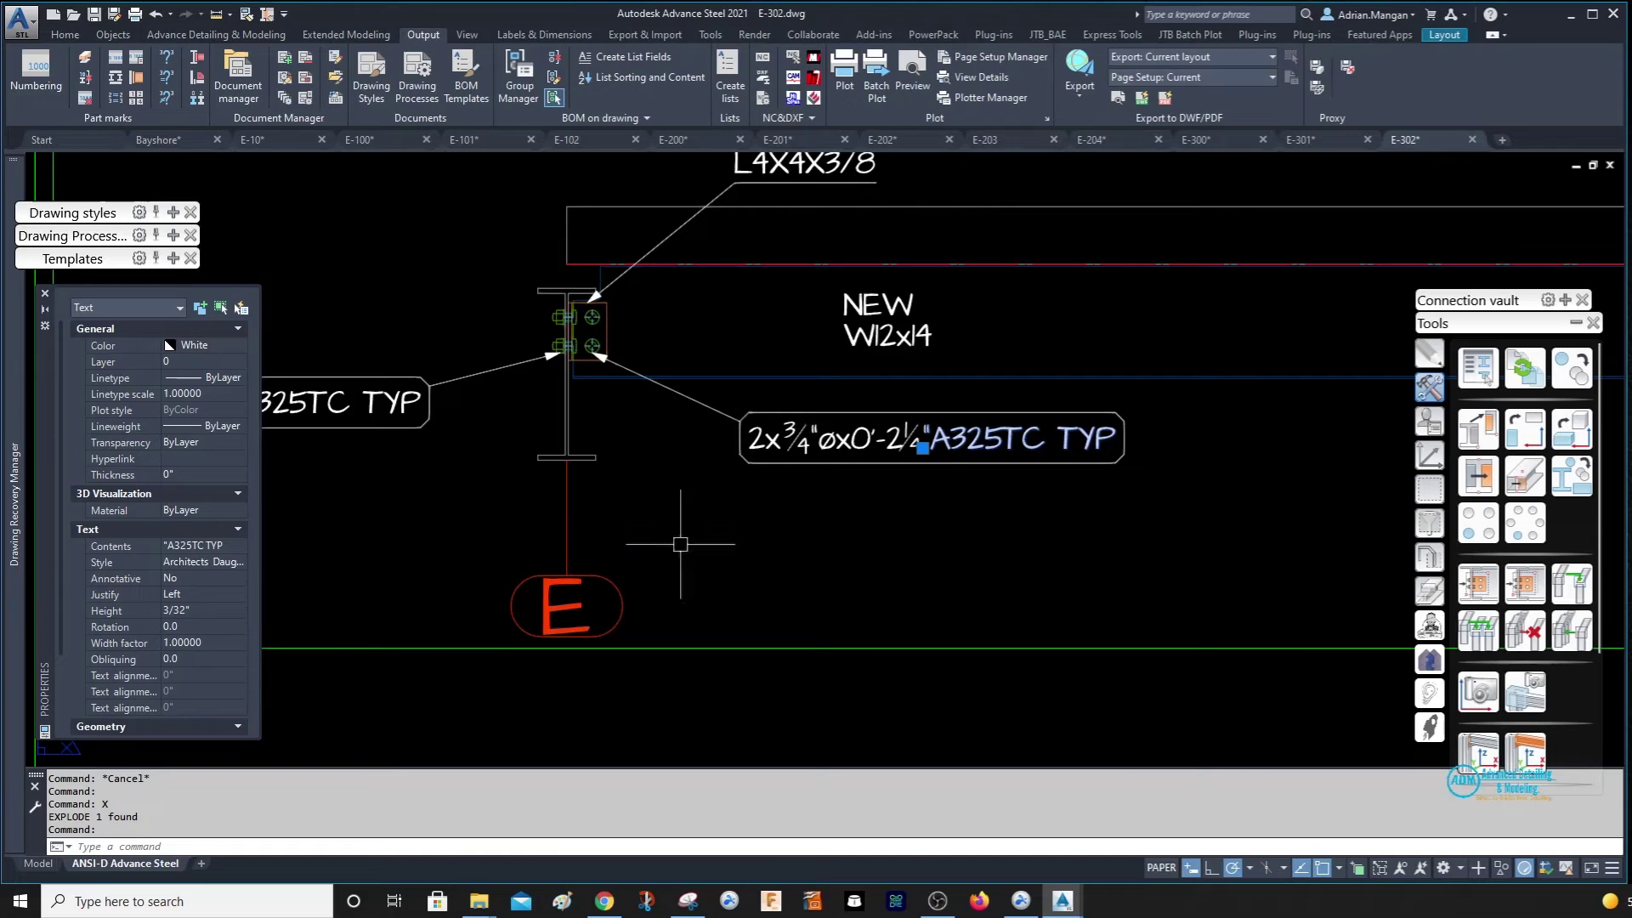
key(Escape)
Explode the 4x bolt label at the grid E connection and check the height of its A325TC TYP text.
click(374, 413)
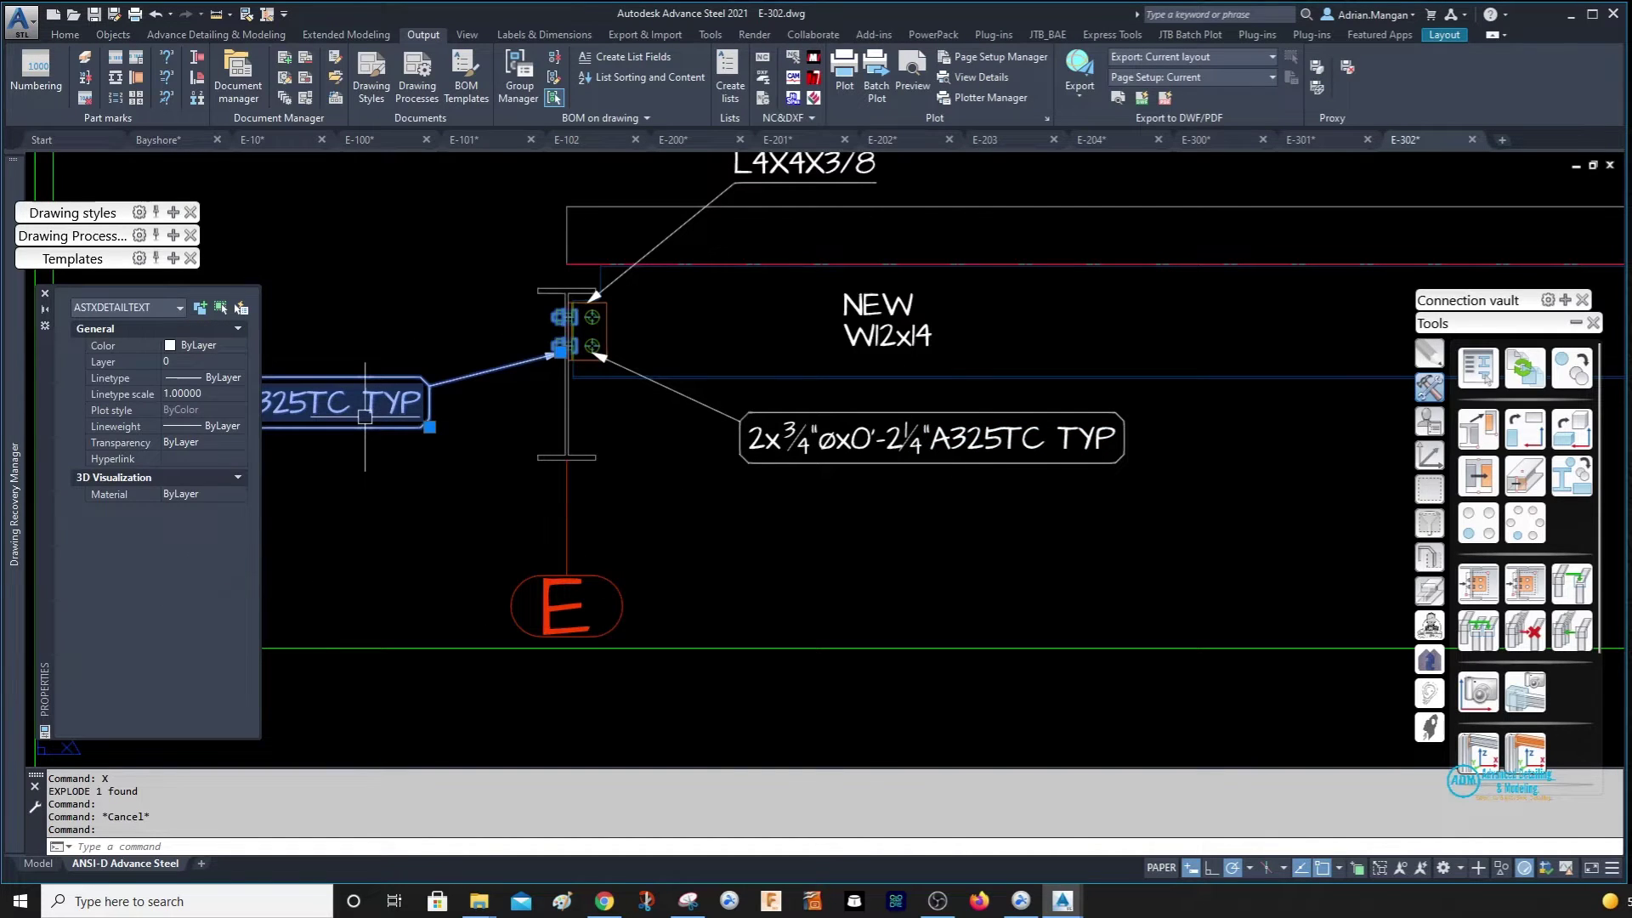
text(x)
key(Return)
click(366, 415)
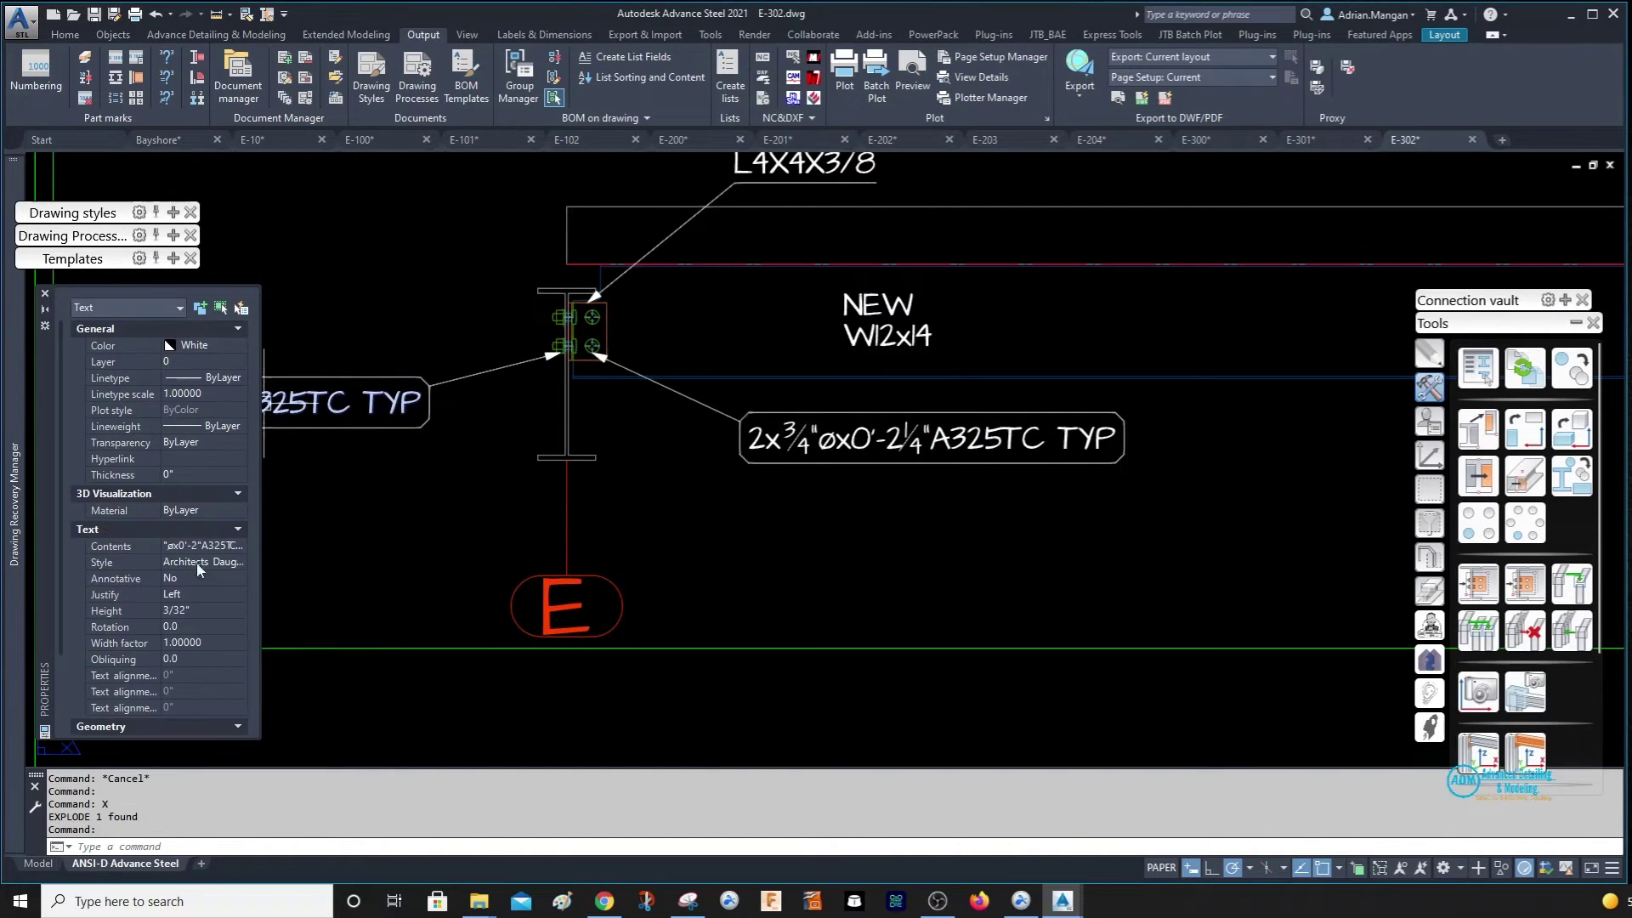
key(Escape)
Inspect the bolt, clip angle and beam label text at both ends of the upper section detail.
scroll(524, 425, down, 5)
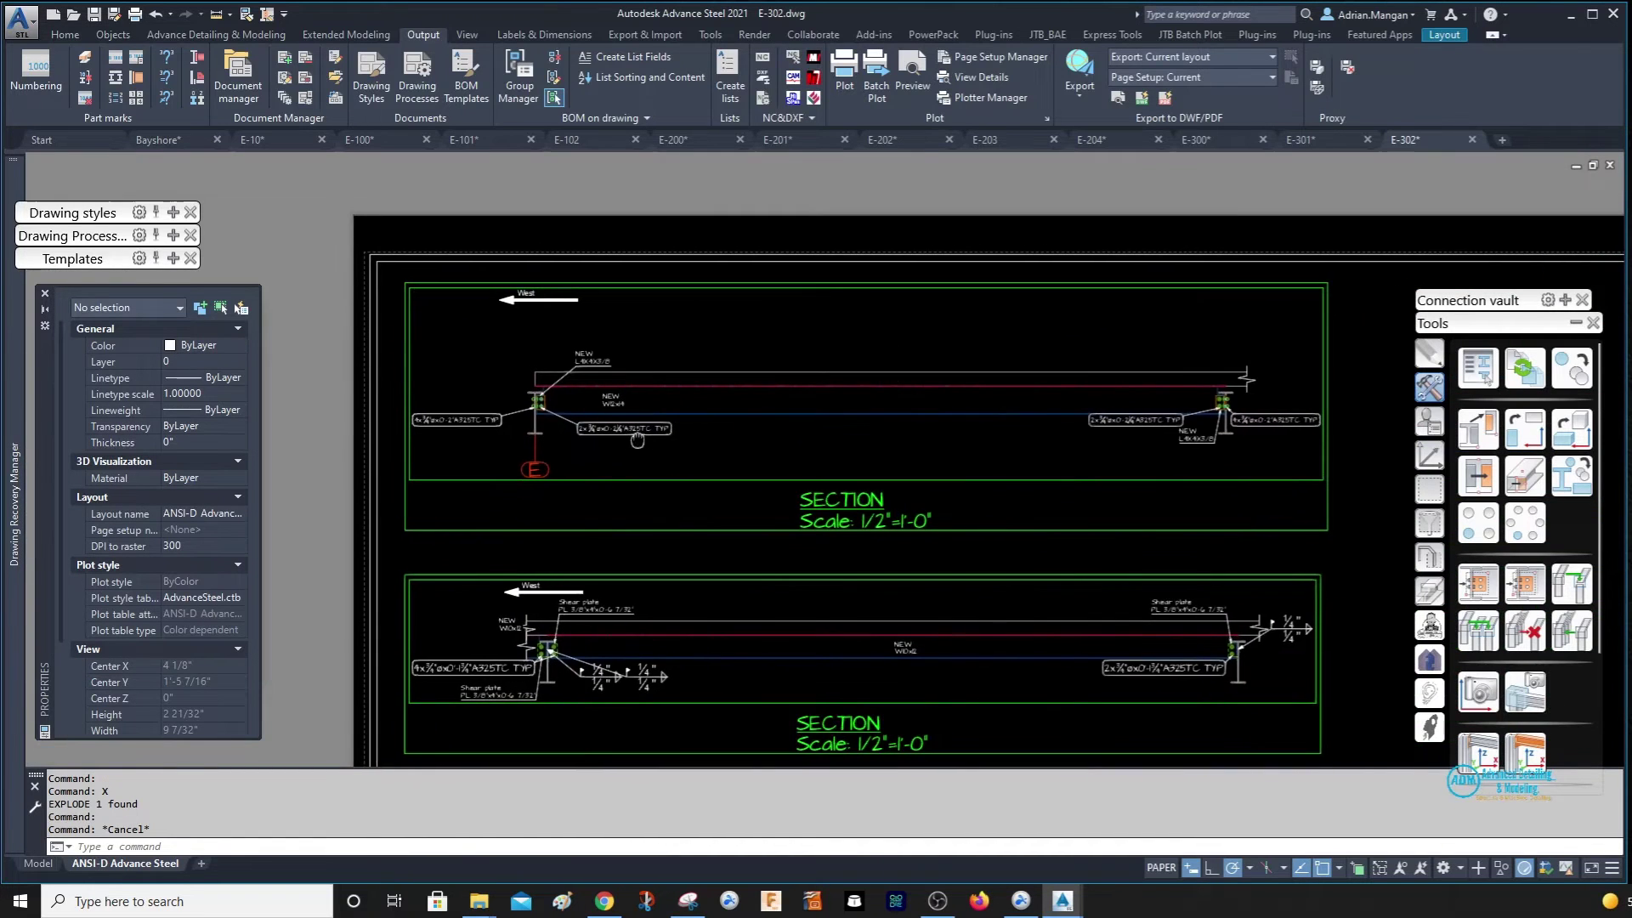
scroll(1169, 428, up, 5)
scroll(1166, 430, down, 5)
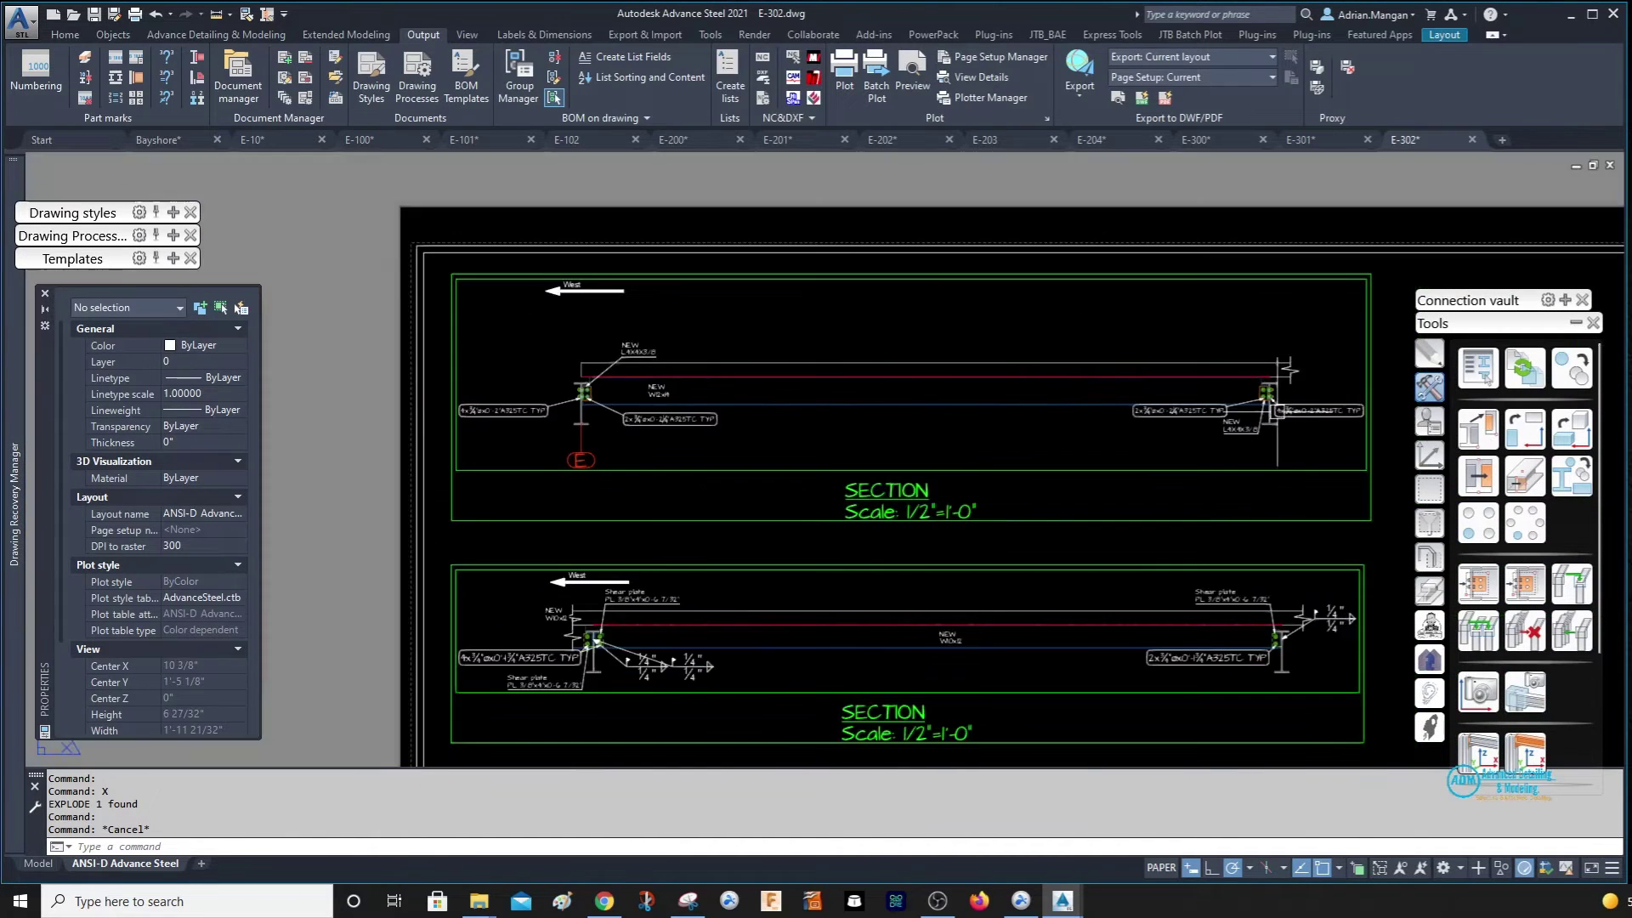
scroll(1298, 384, up, 5)
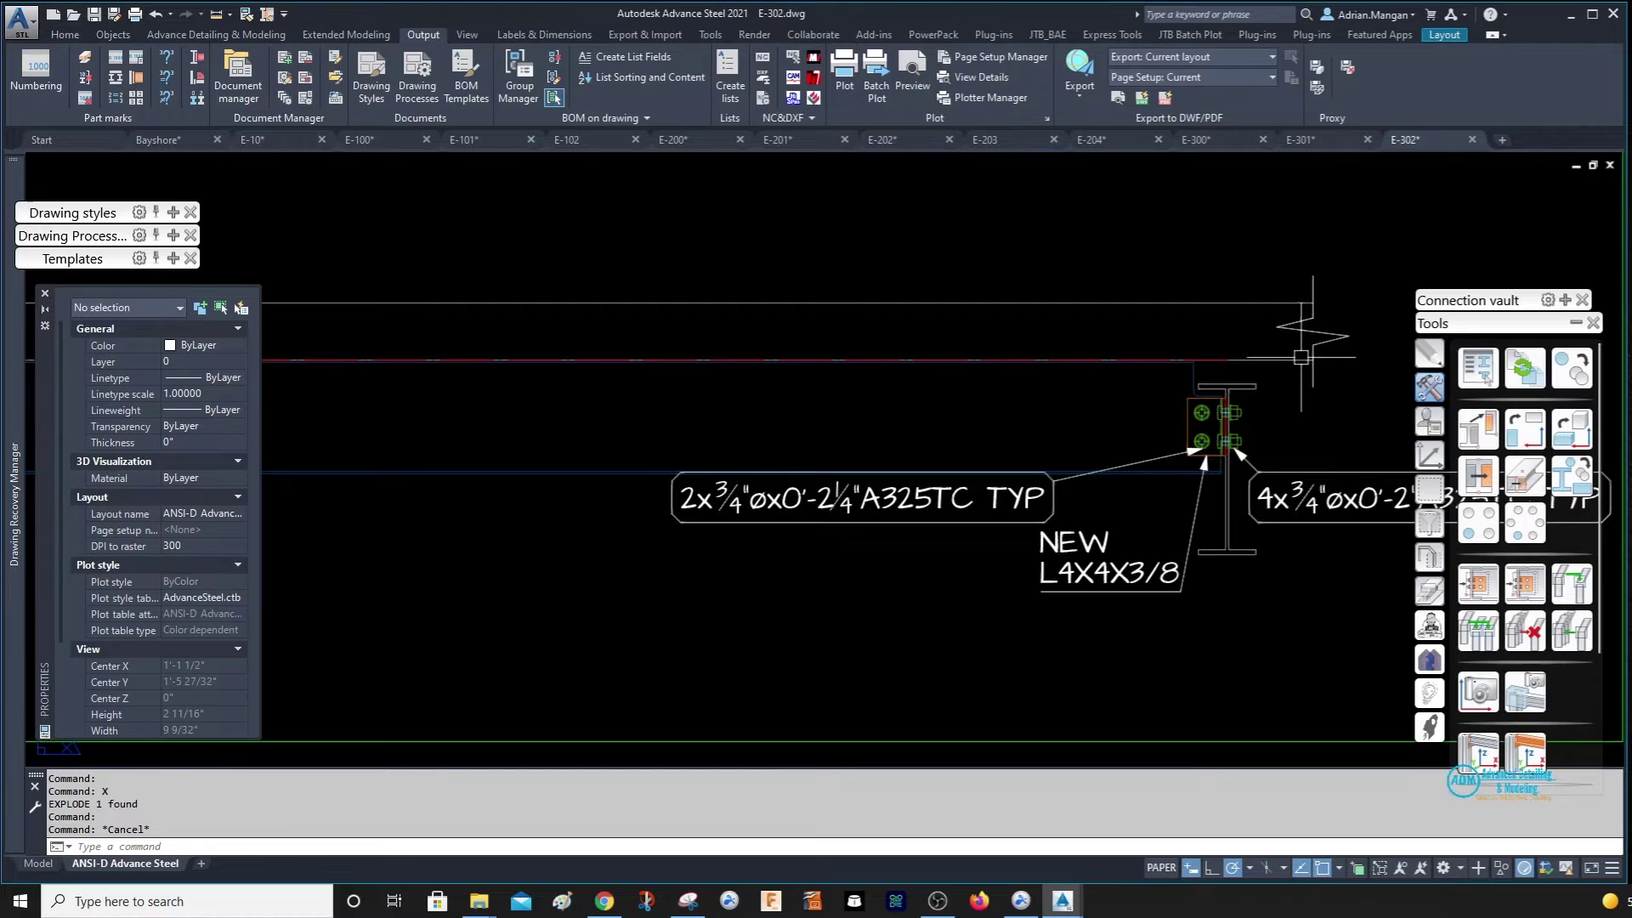
scroll(1227, 385, down, 5)
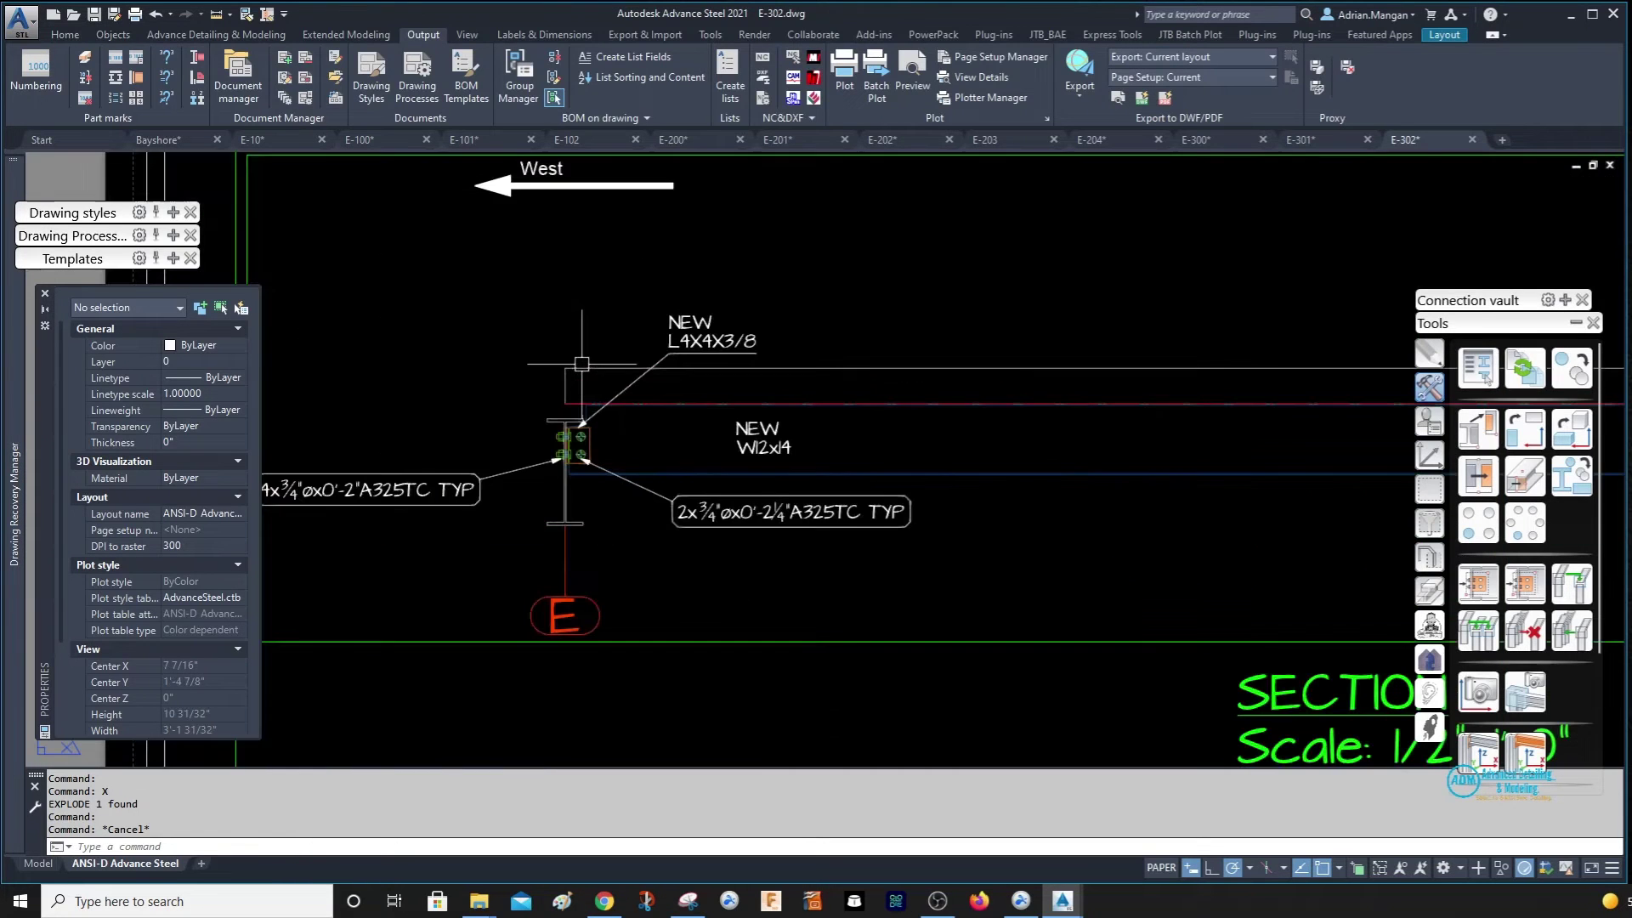
scroll(587, 363, up, 5)
scroll(584, 360, down, 5)
scroll(797, 308, up, 6)
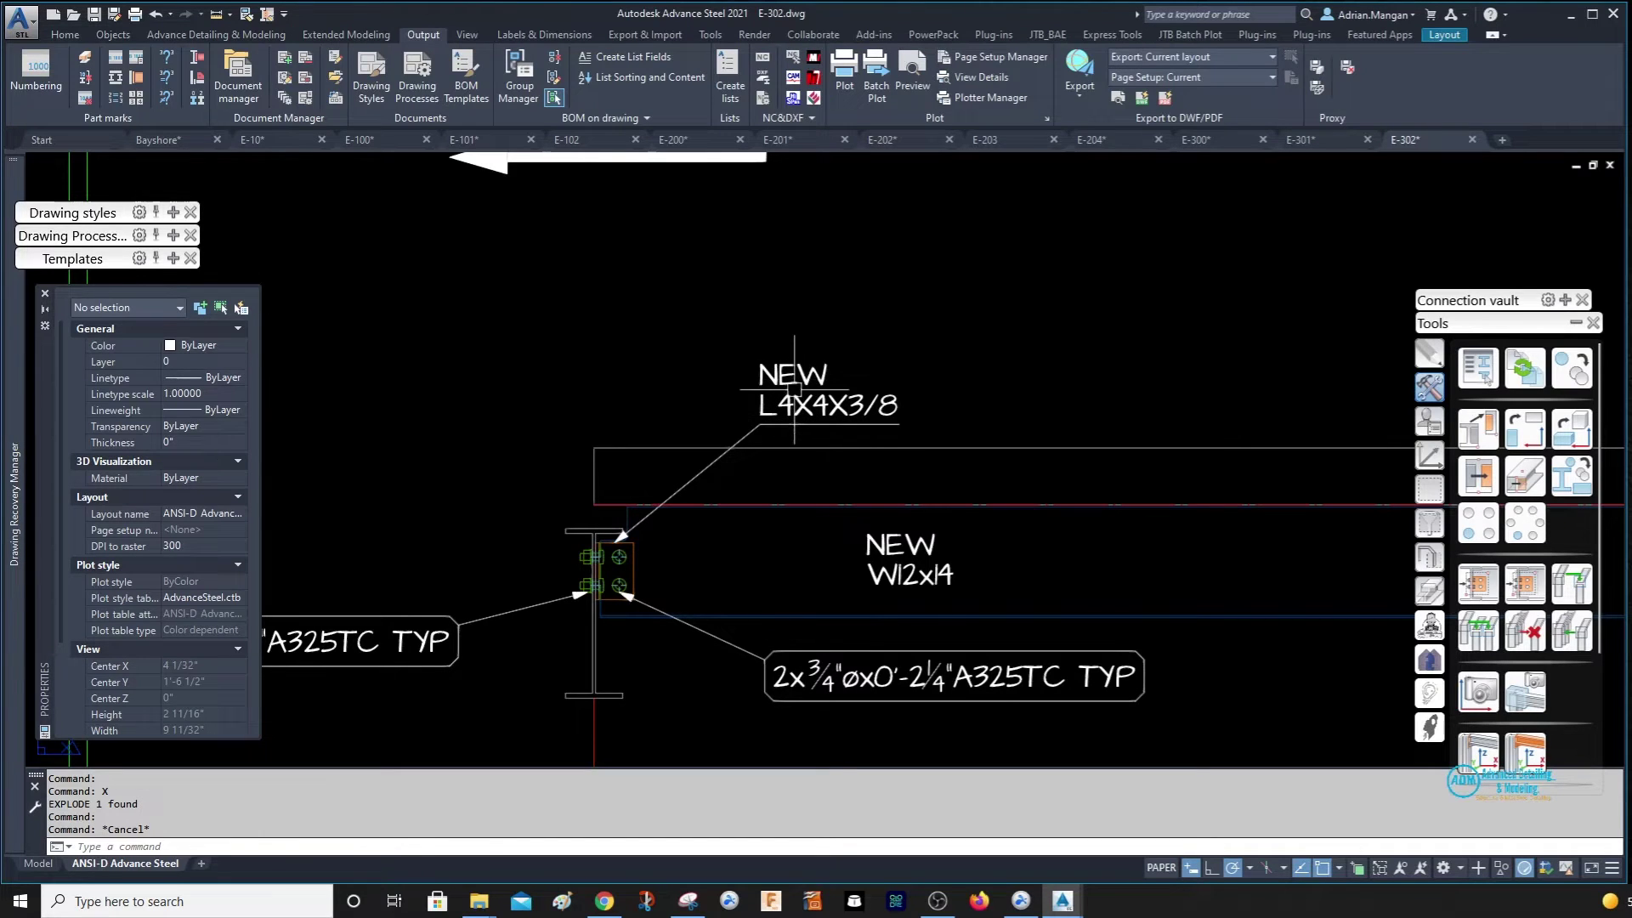
scroll(829, 375, down, 6)
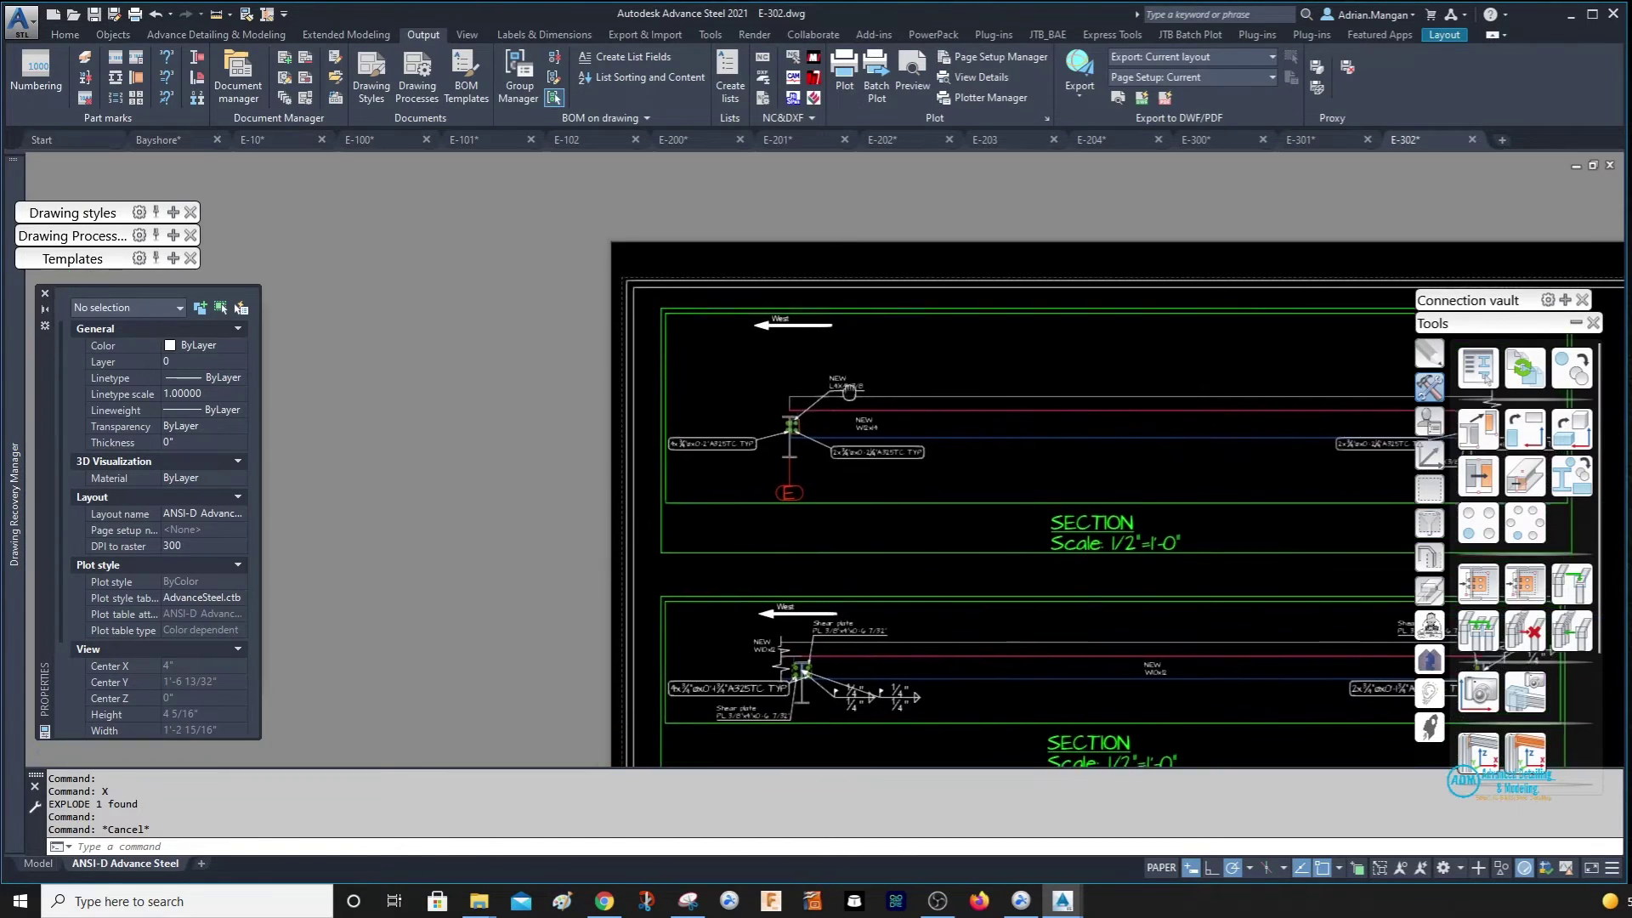
scroll(845, 374, up, 4)
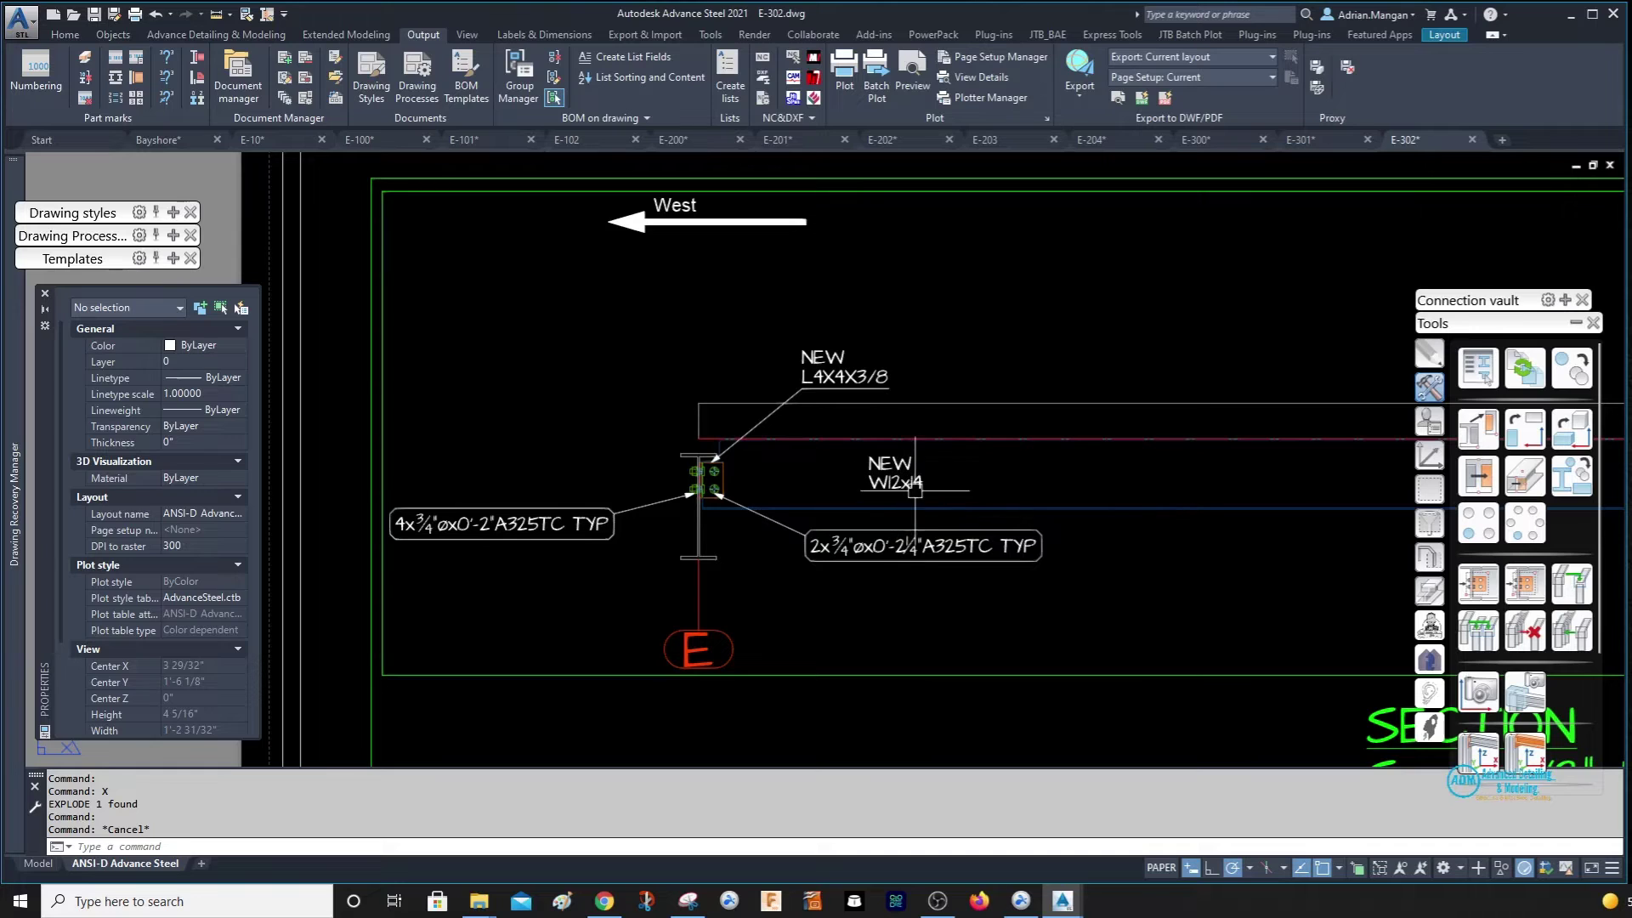
Compare the NEW L4X4X3/8 clip angle label and the rest of the upper section with the labels in the lower section.
click(851, 376)
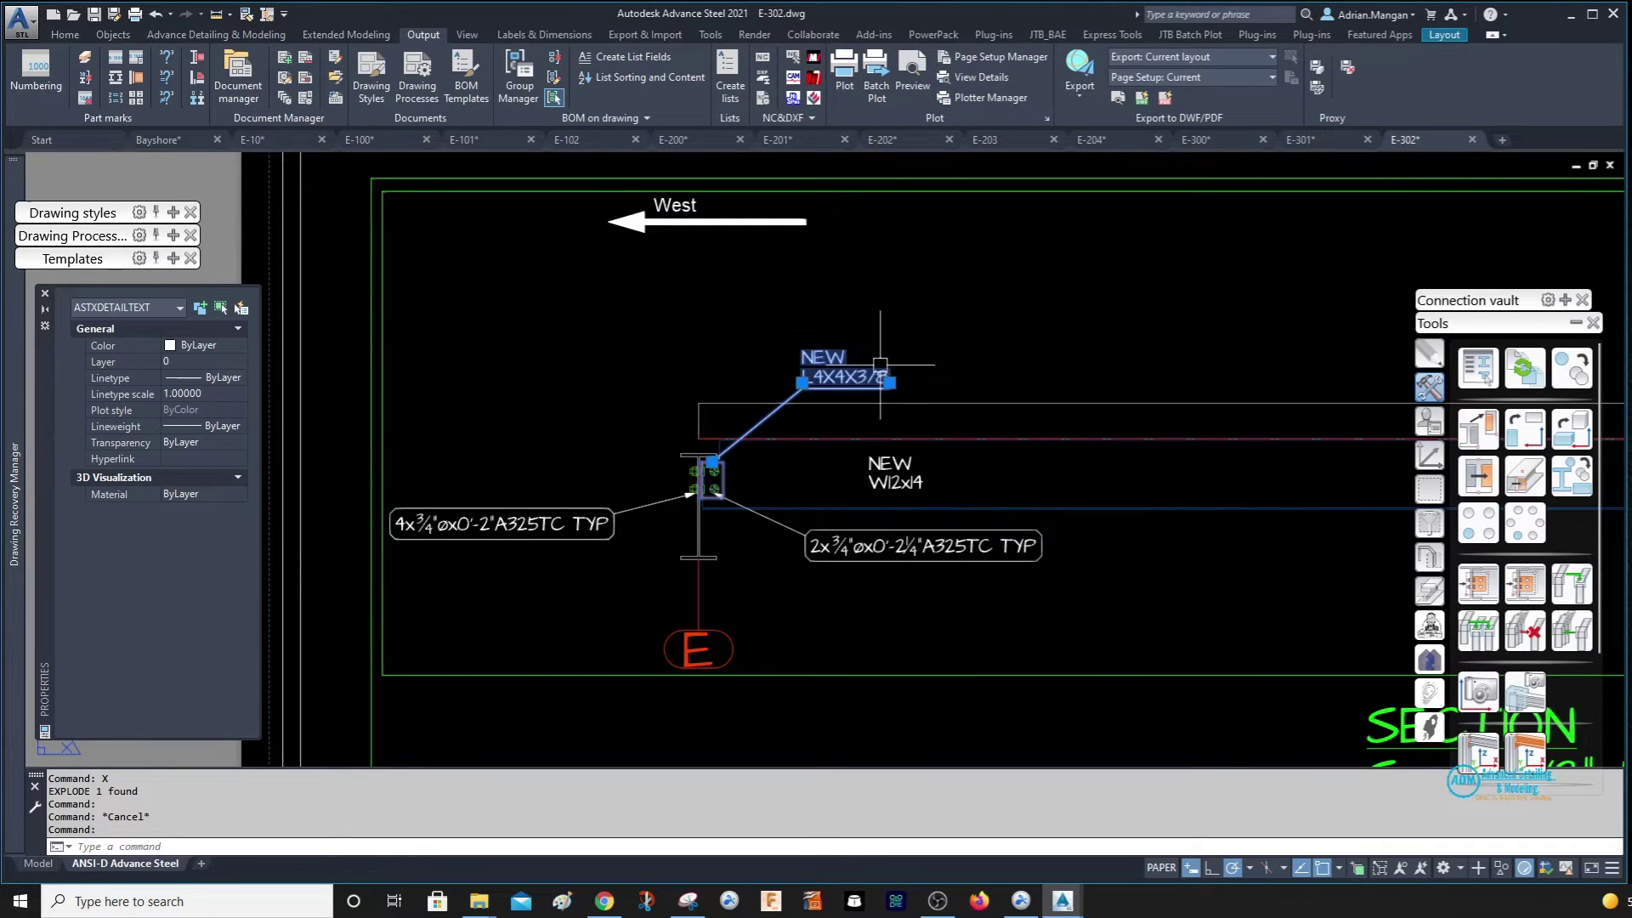
scroll(881, 364, down, 4)
middle_drag(855, 375, 693, 337)
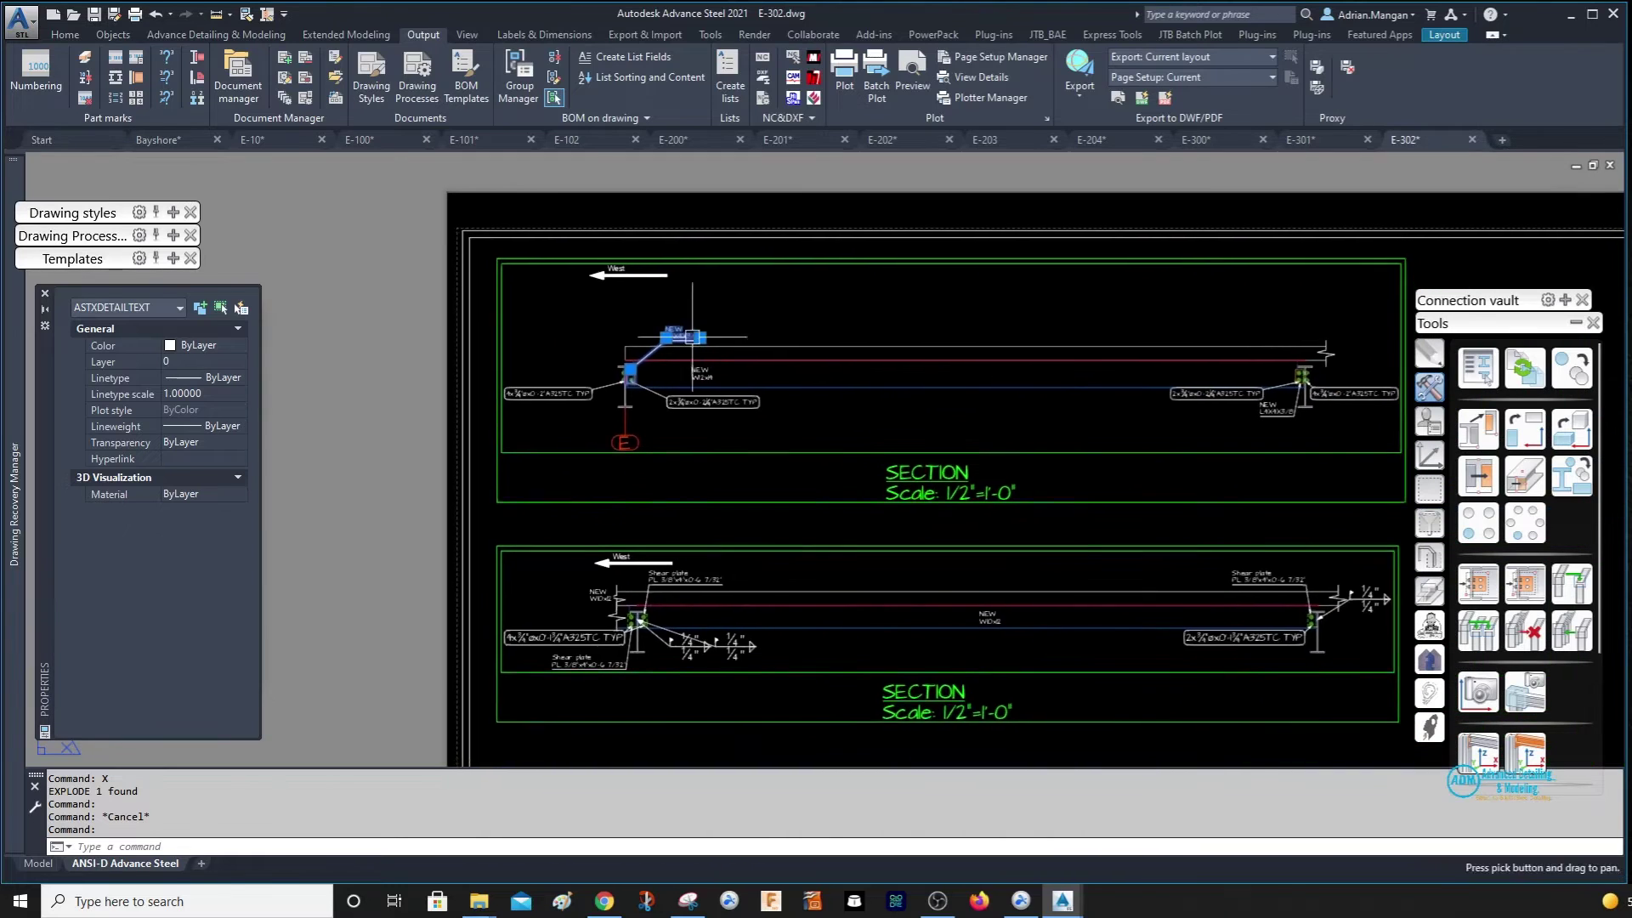
scroll(692, 336, down, 2)
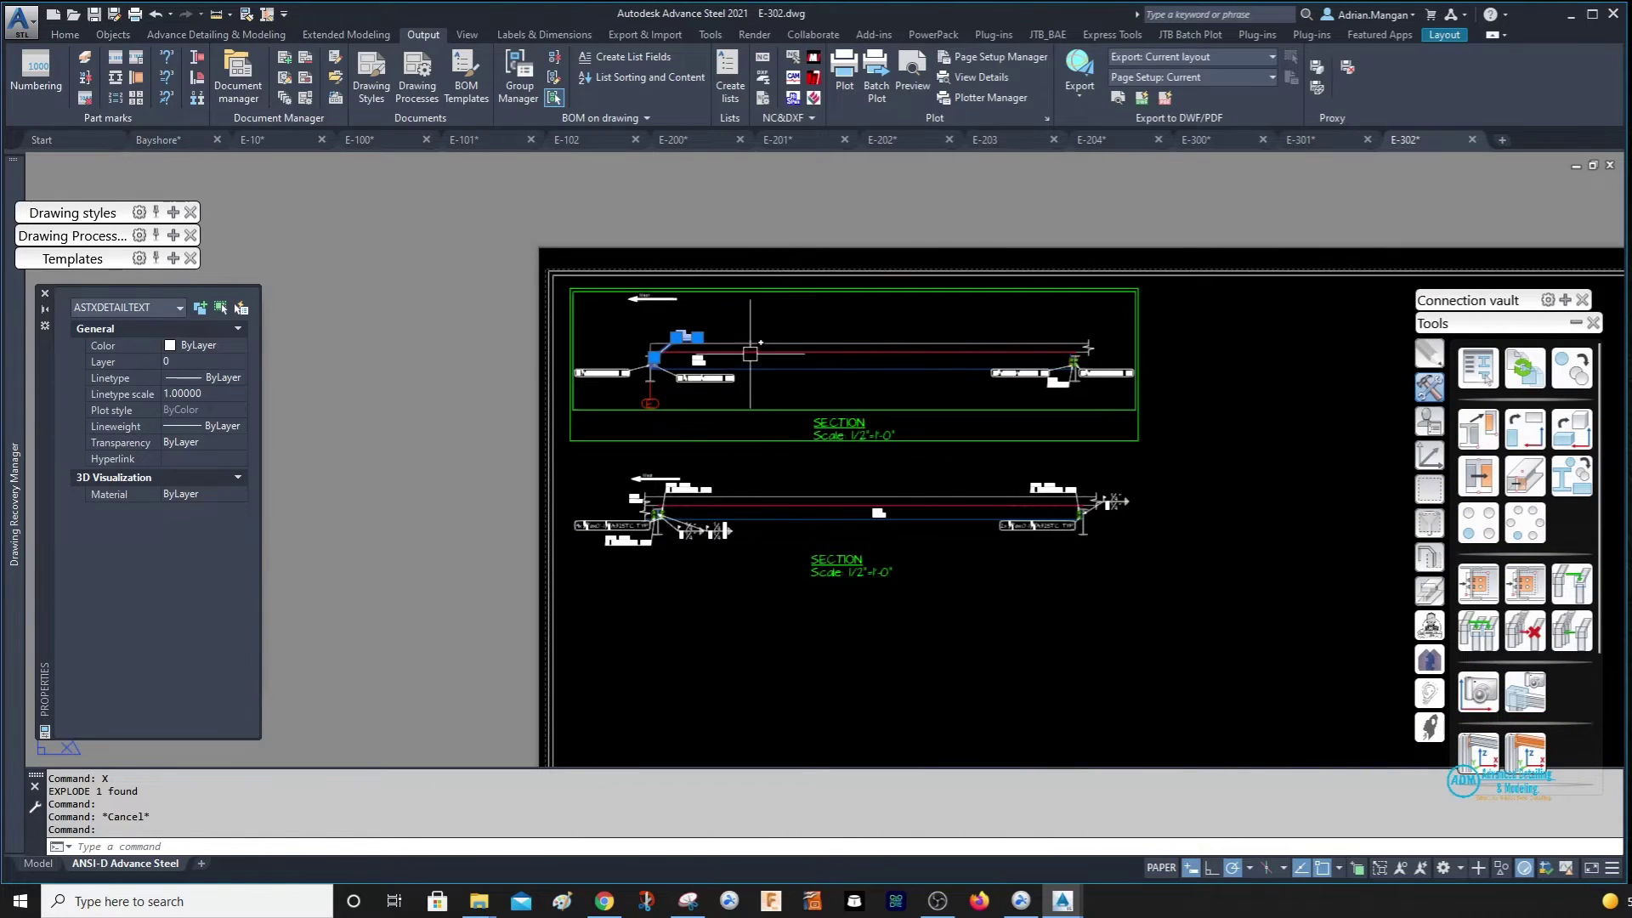
key(Escape)
scroll(749, 353, up, 2)
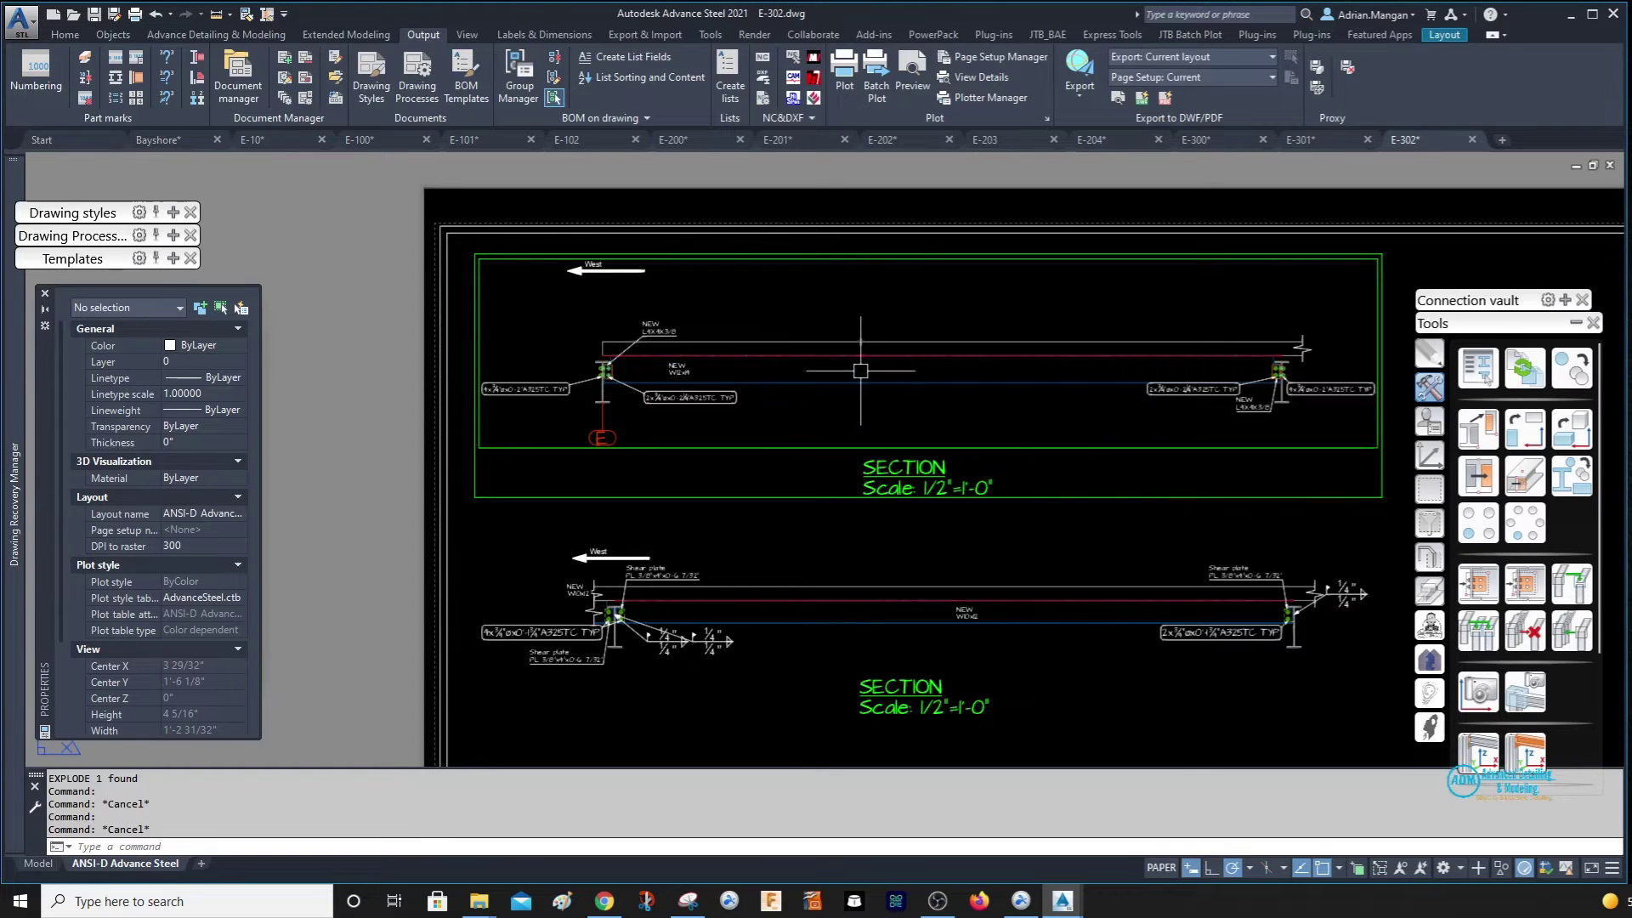
scroll(860, 373, down, 1)
scroll(856, 383, up, 1)
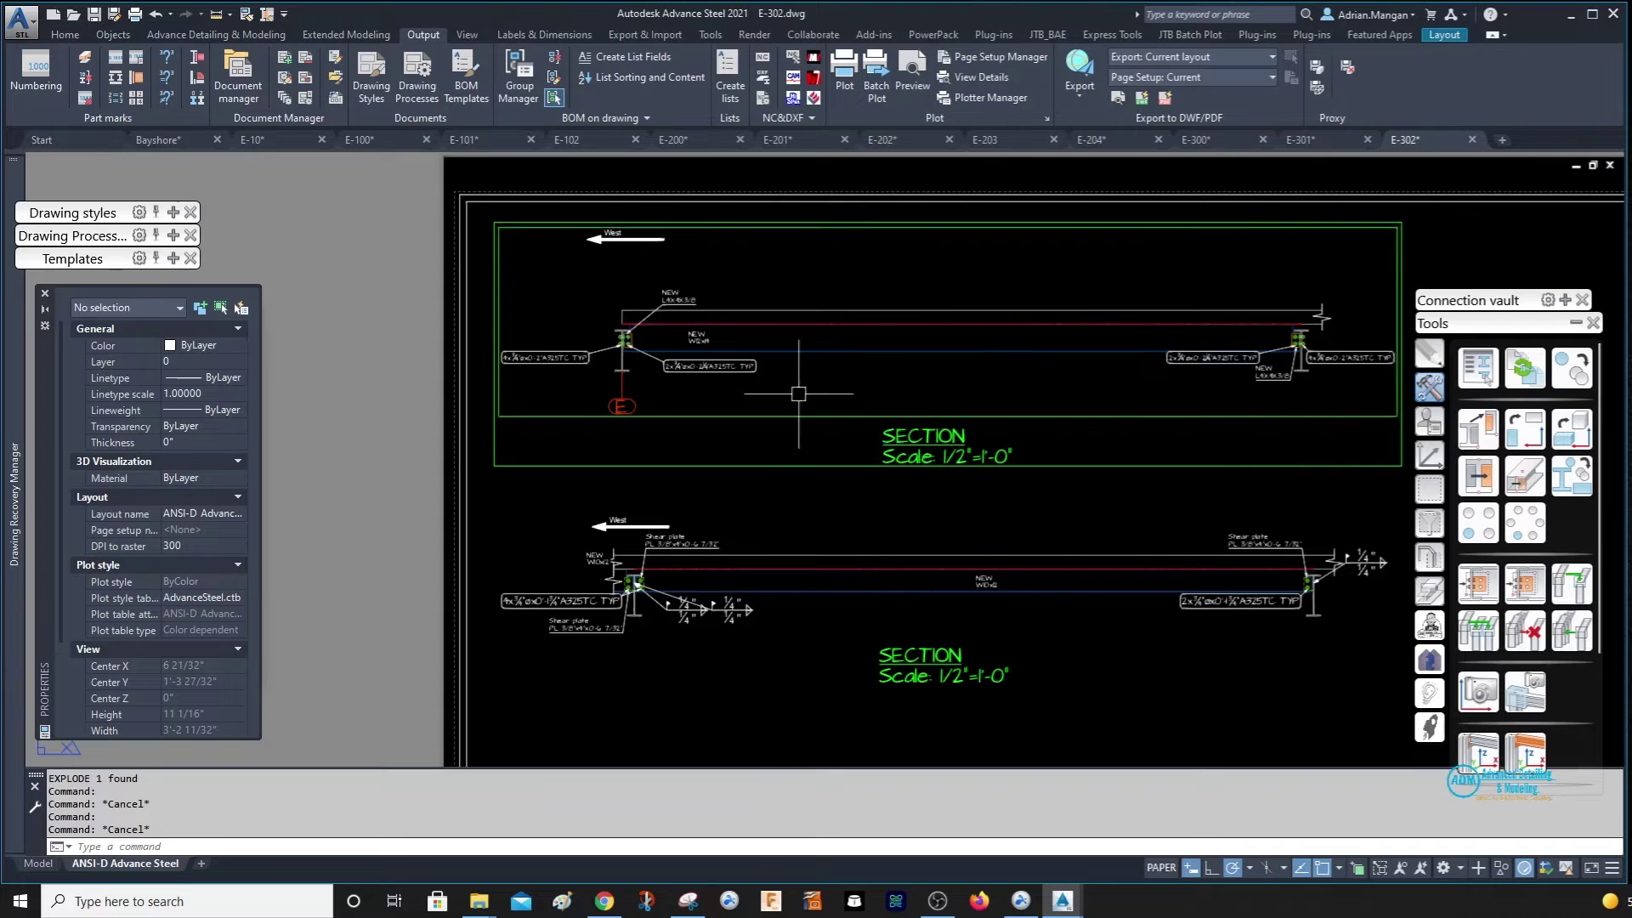
Use the 2 - Detail View - ADM 3/32 Pre drawing style to update the lower section detail.
click(285, 94)
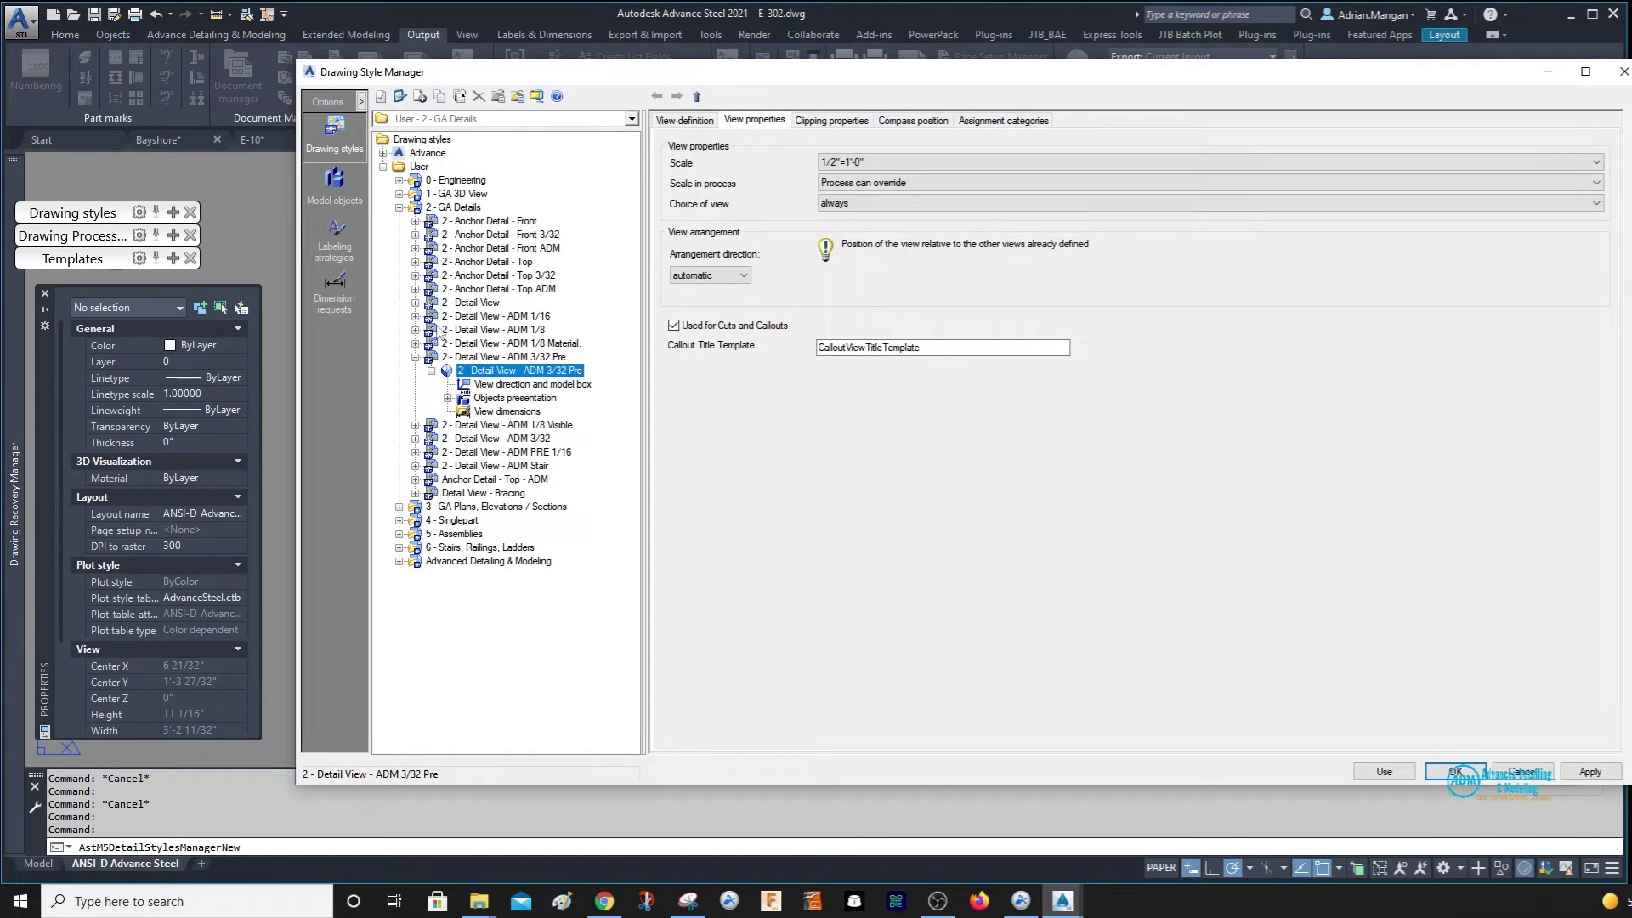
click(416, 358)
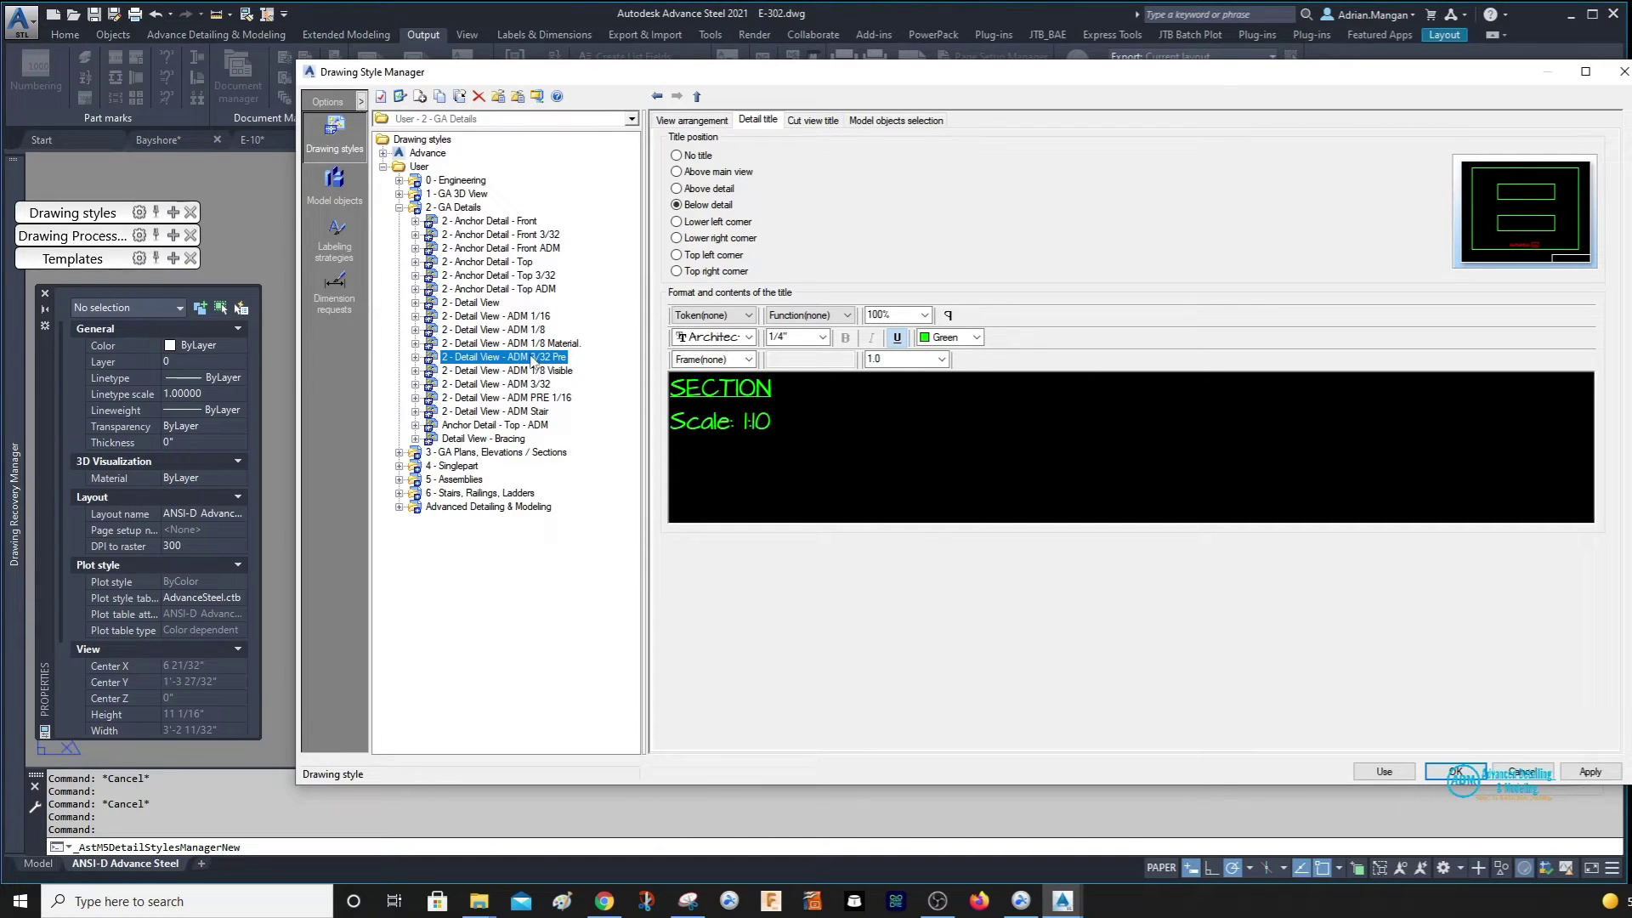
click(509, 330)
click(520, 359)
click(1386, 772)
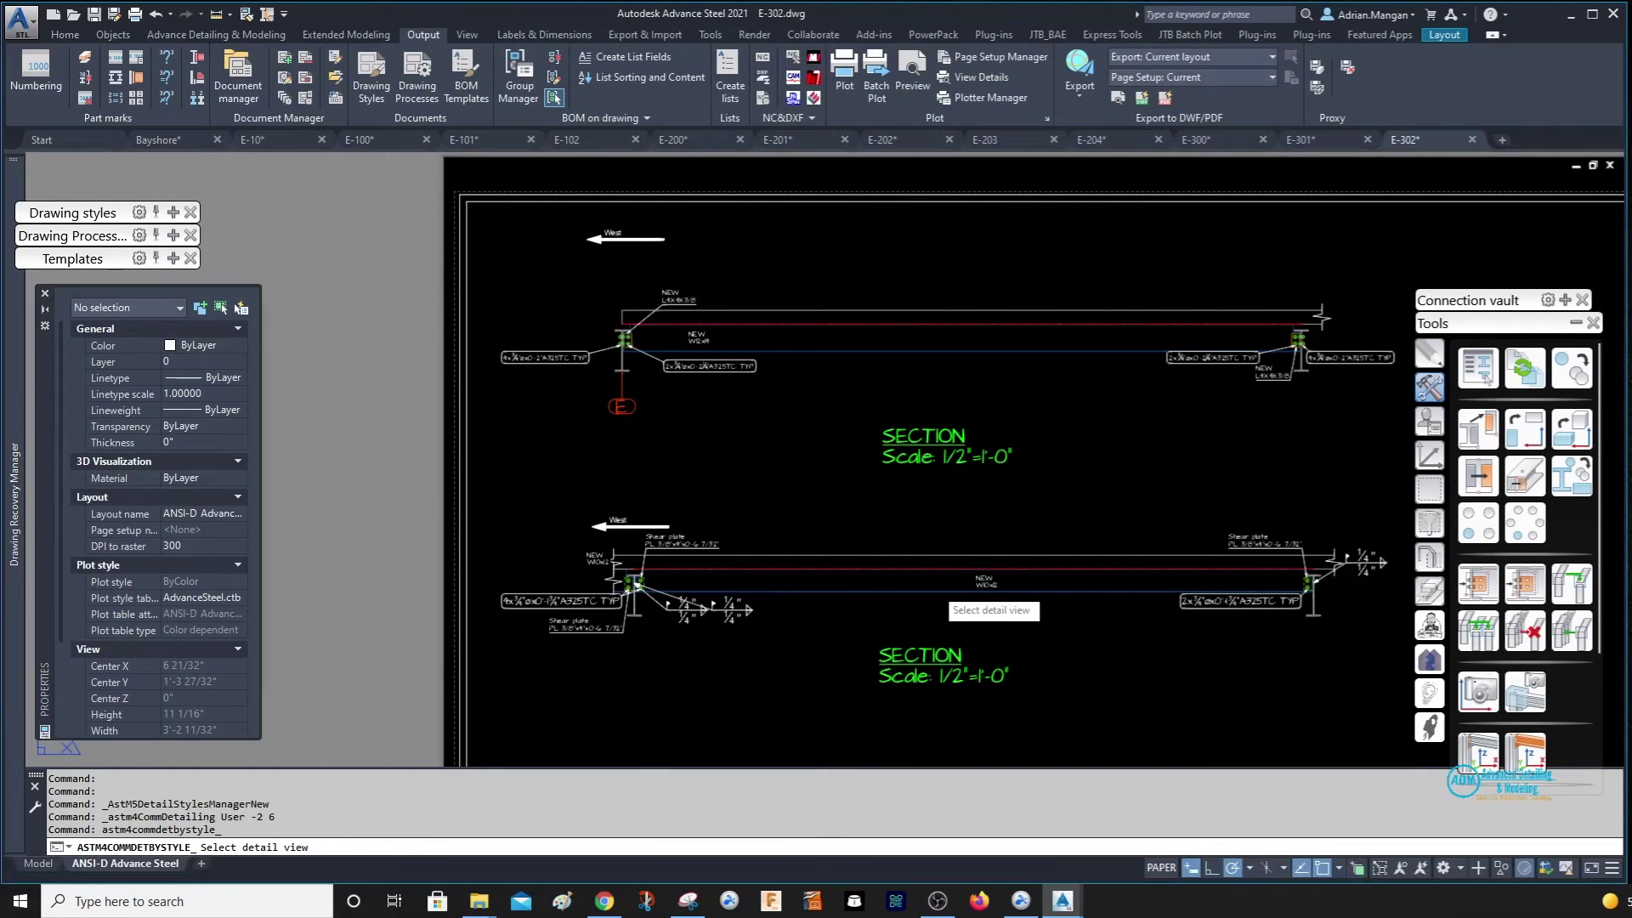
Move the shear plate label at the lower section's right end further left along the beam, away from the connection.
scroll(1262, 602, up, 4)
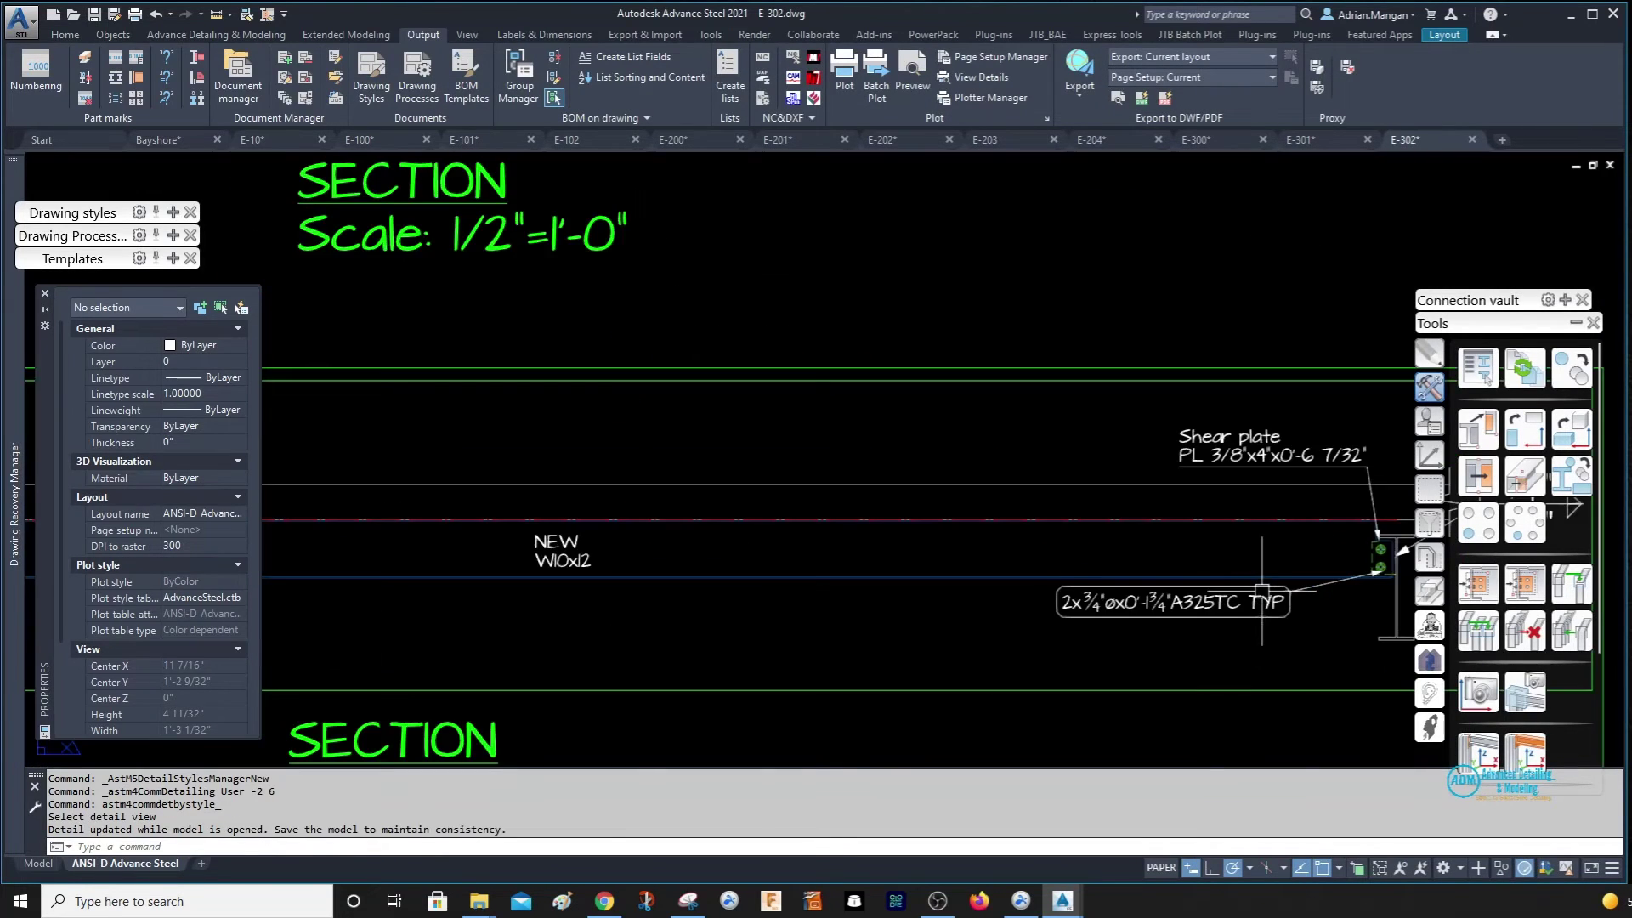
middle_drag(1261, 584, 1082, 564)
scroll(1136, 460, up, 2)
click(977, 399)
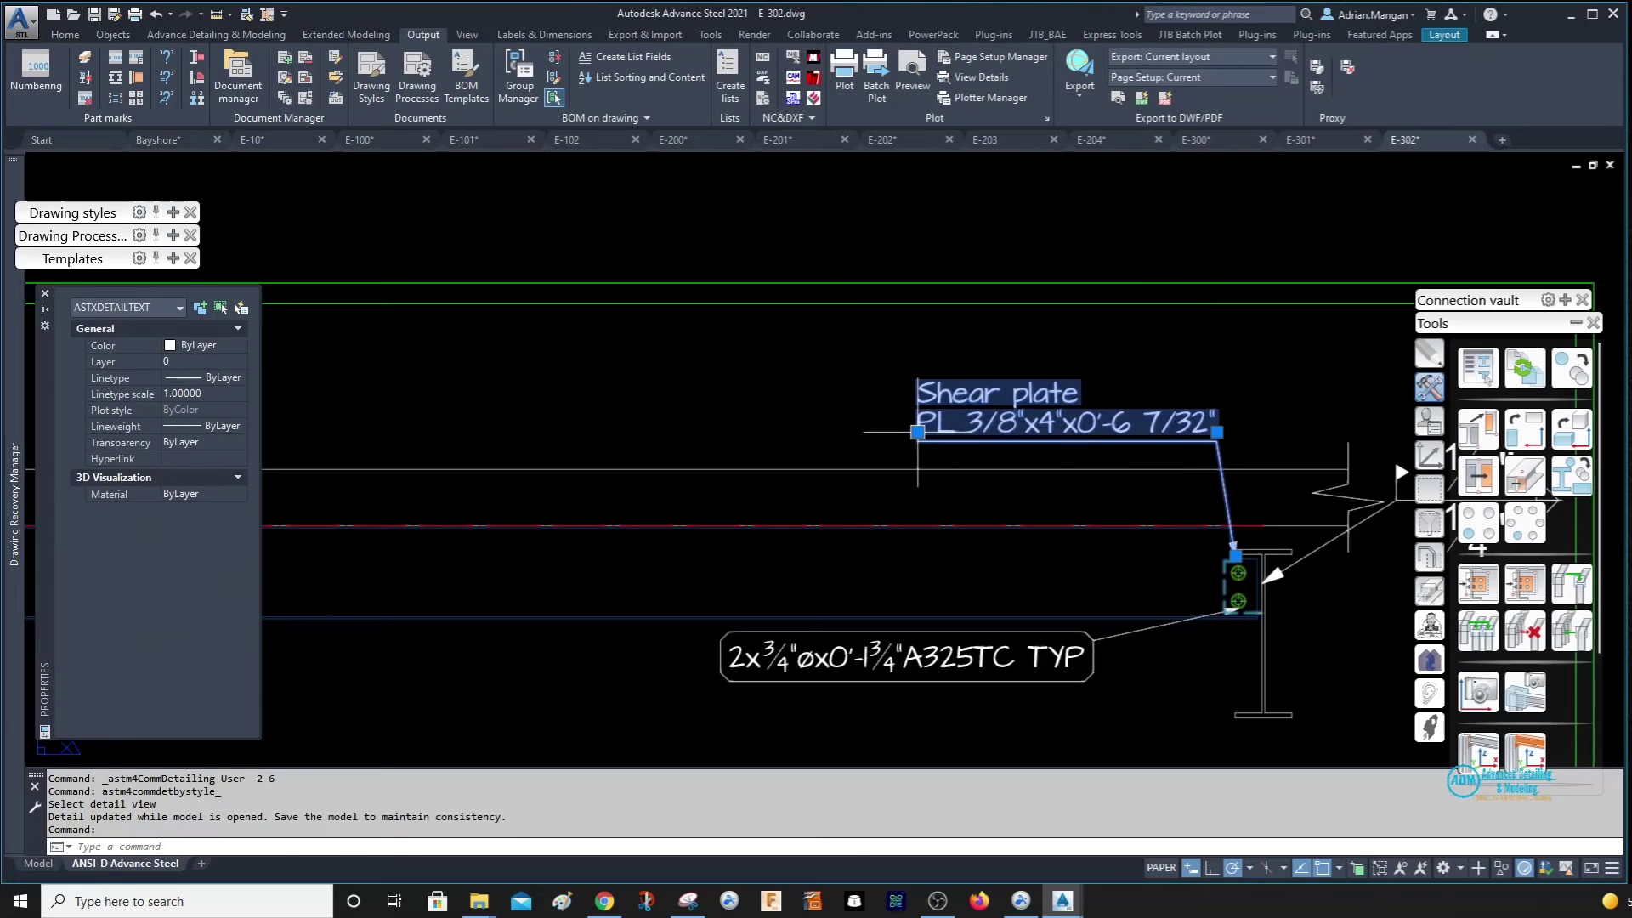
click(918, 429)
key(Escape)
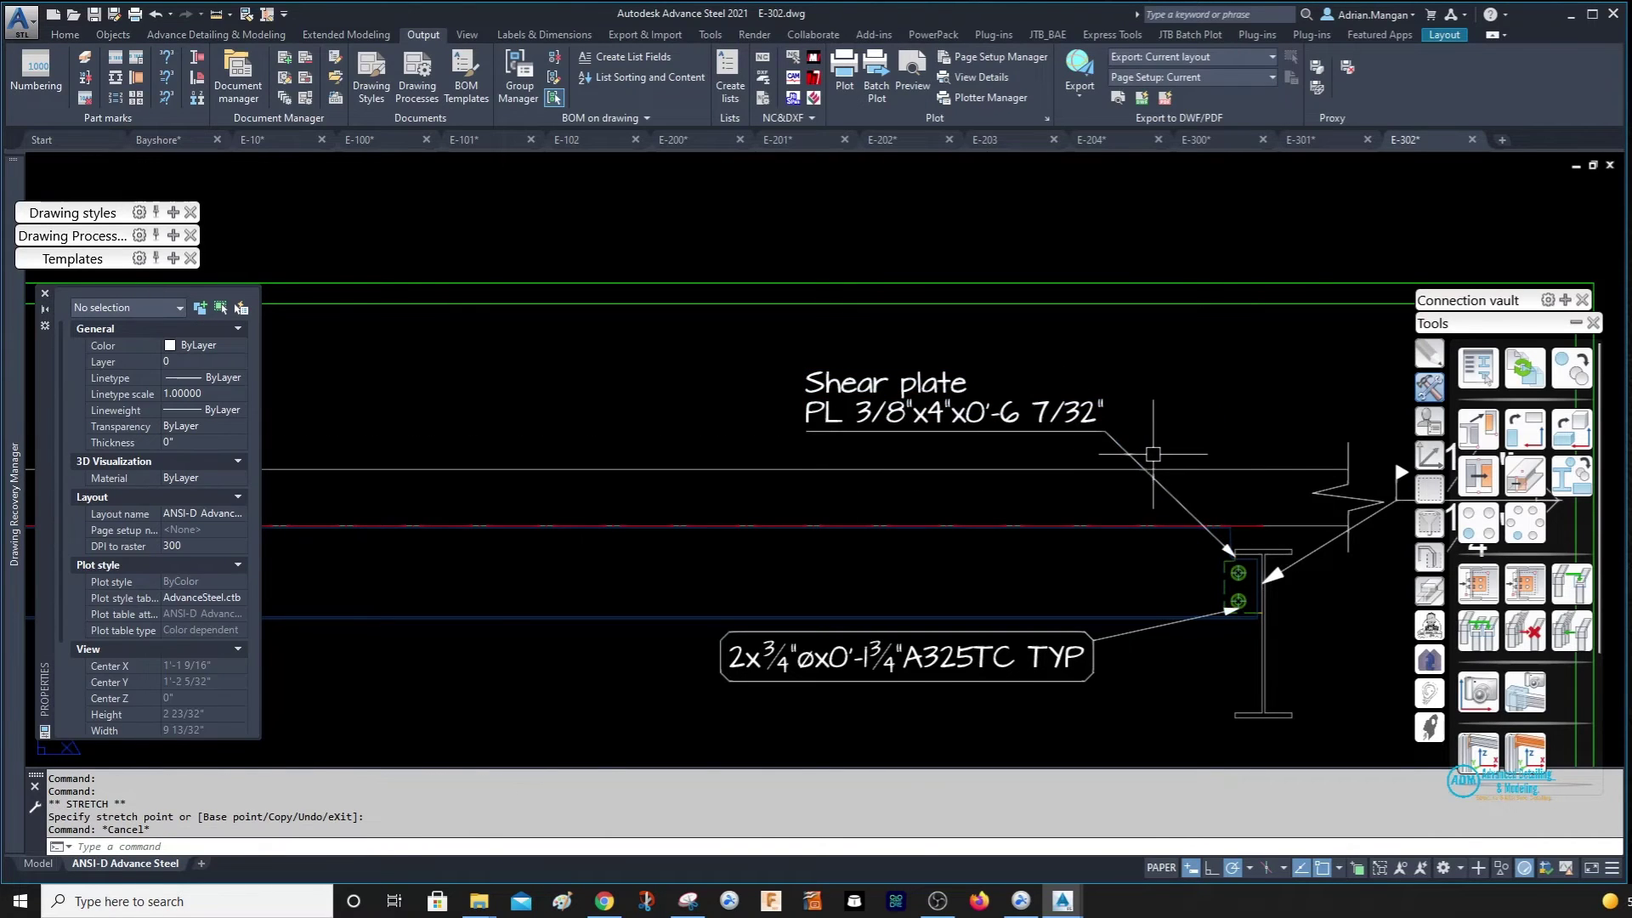
Open the labeling strategy of the Plates rule in the objects presentation of the 2 - Detail View - ADM 3/32 Pre style.
middle_drag(1242, 456, 1313, 450)
scroll(1256, 364, down, 5)
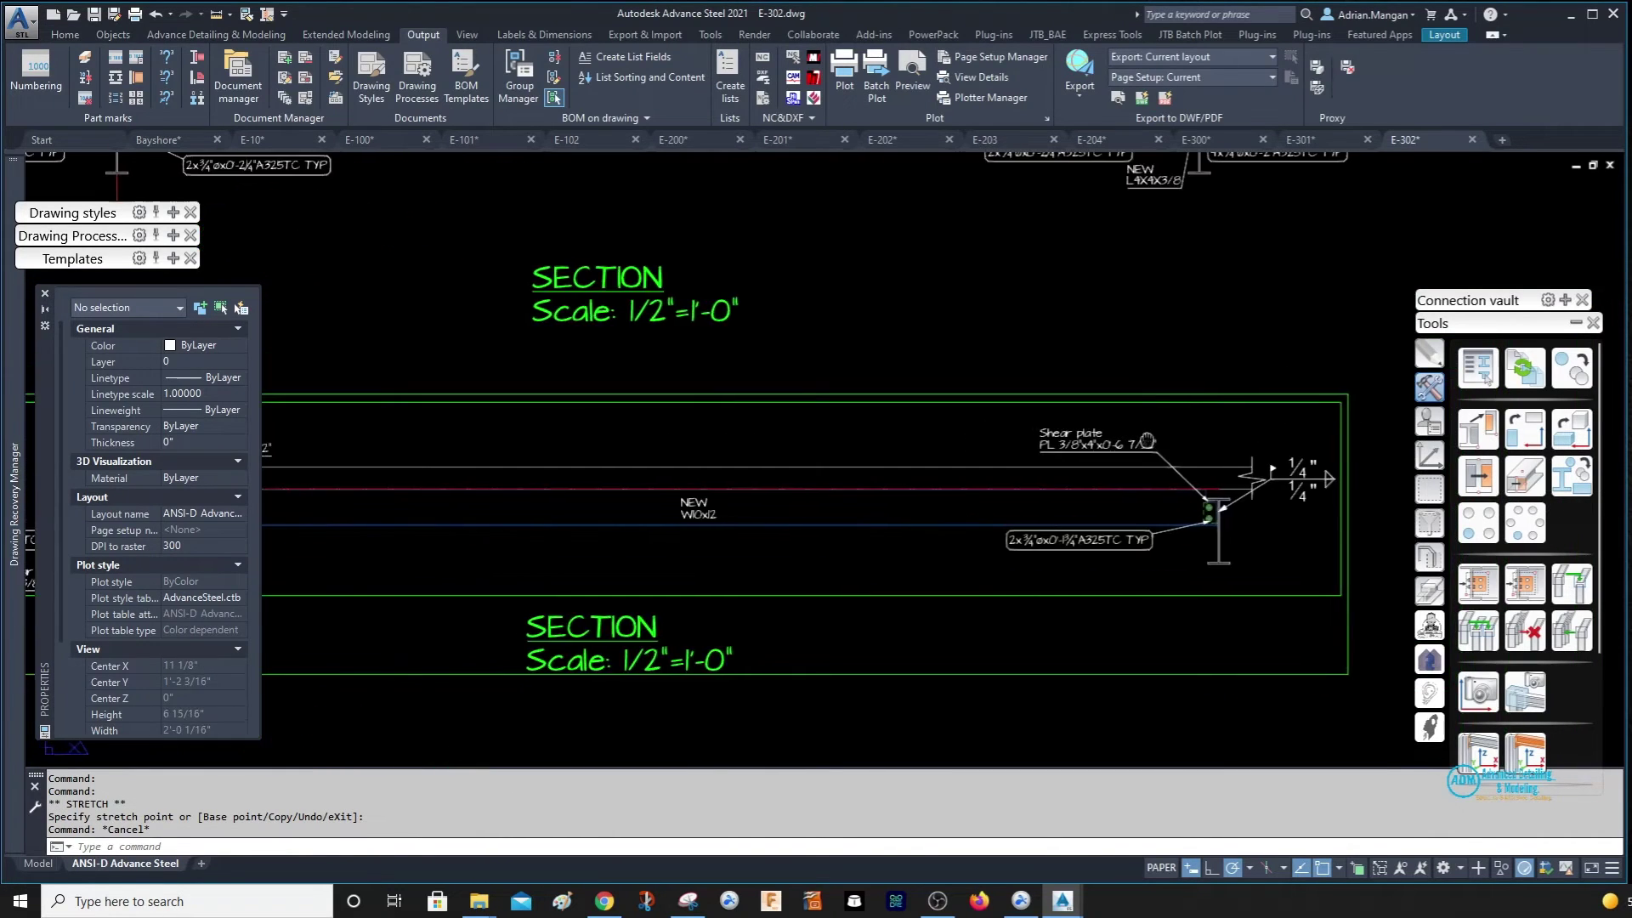
middle_drag(1112, 435, 1270, 440)
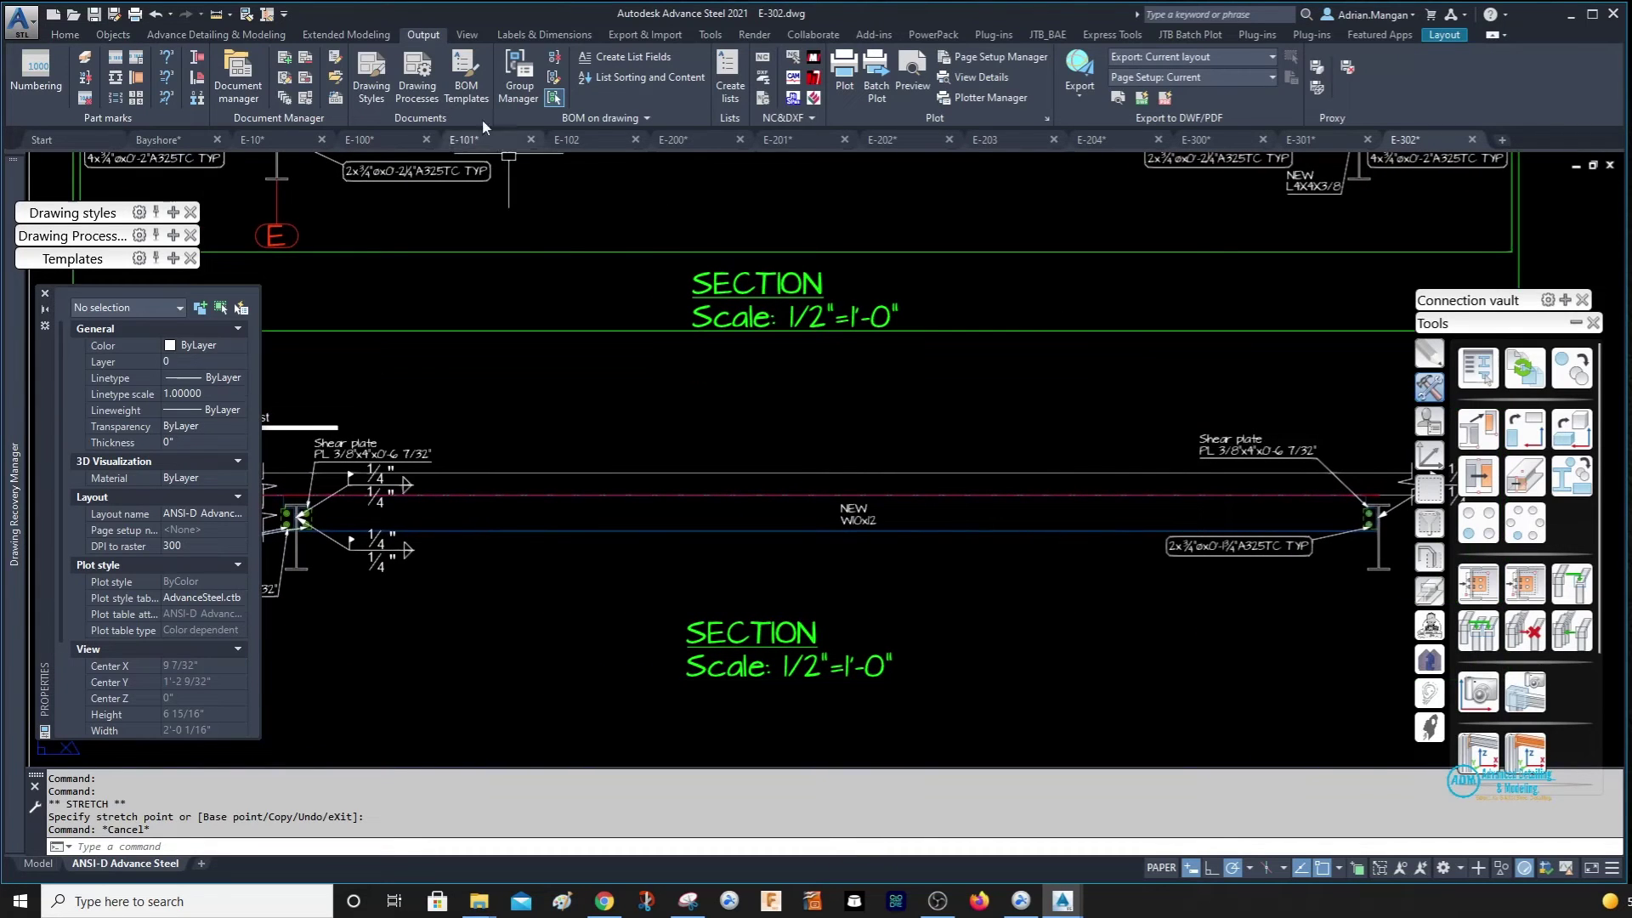
mouse_move(373, 297)
middle_down()
mouse_move(539, 317)
mouse_move(534, 302)
middle_up()
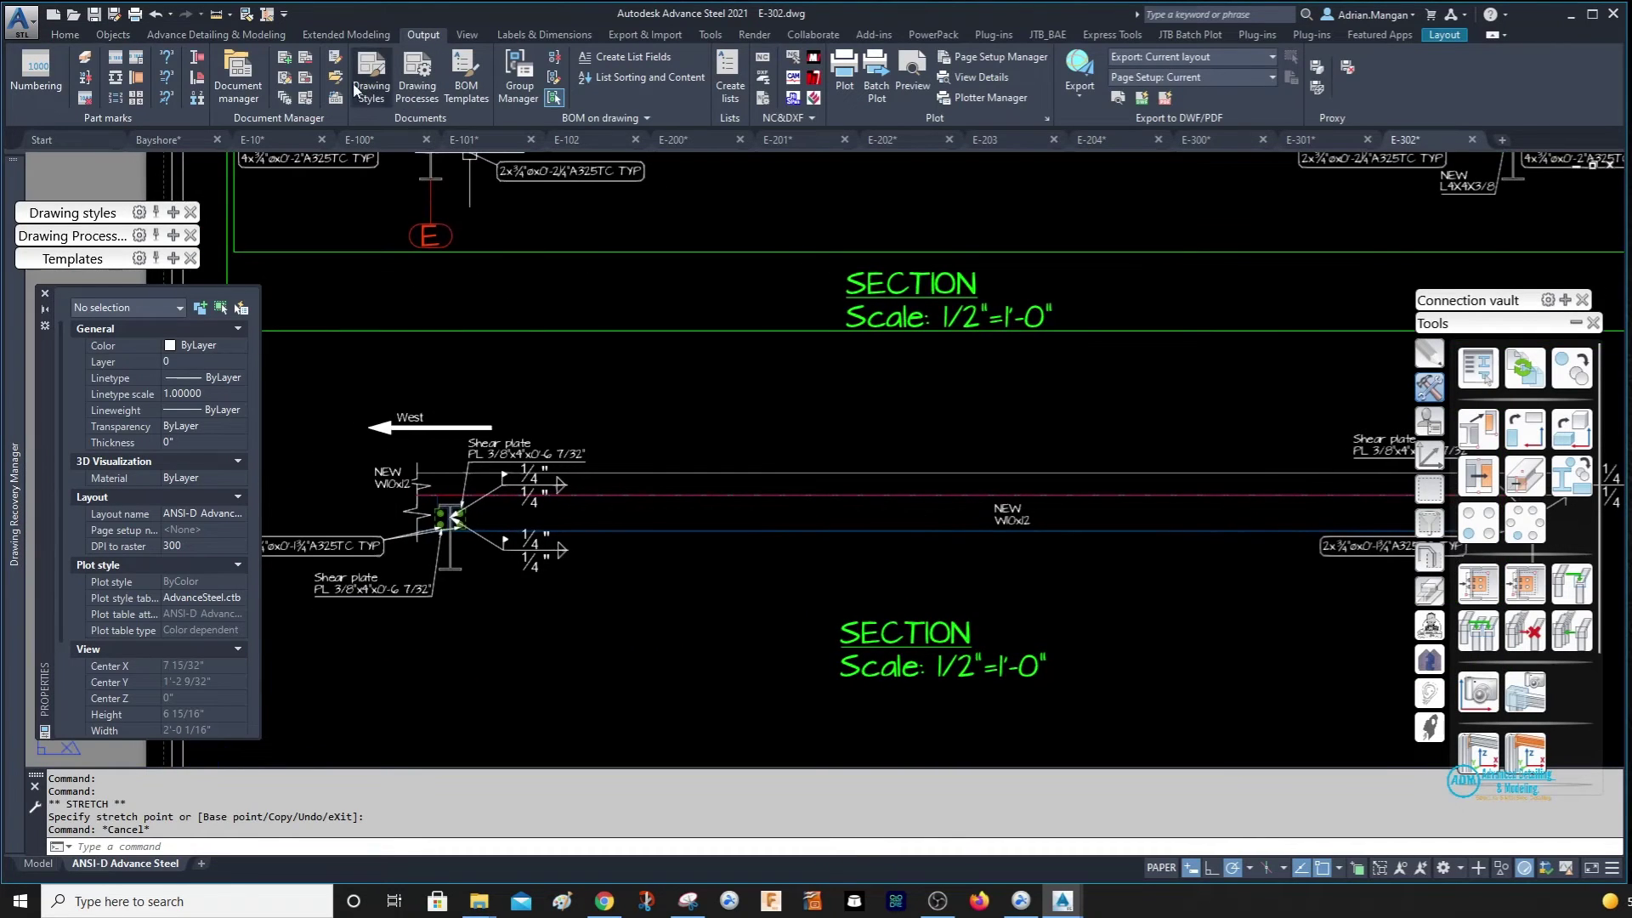
click(286, 79)
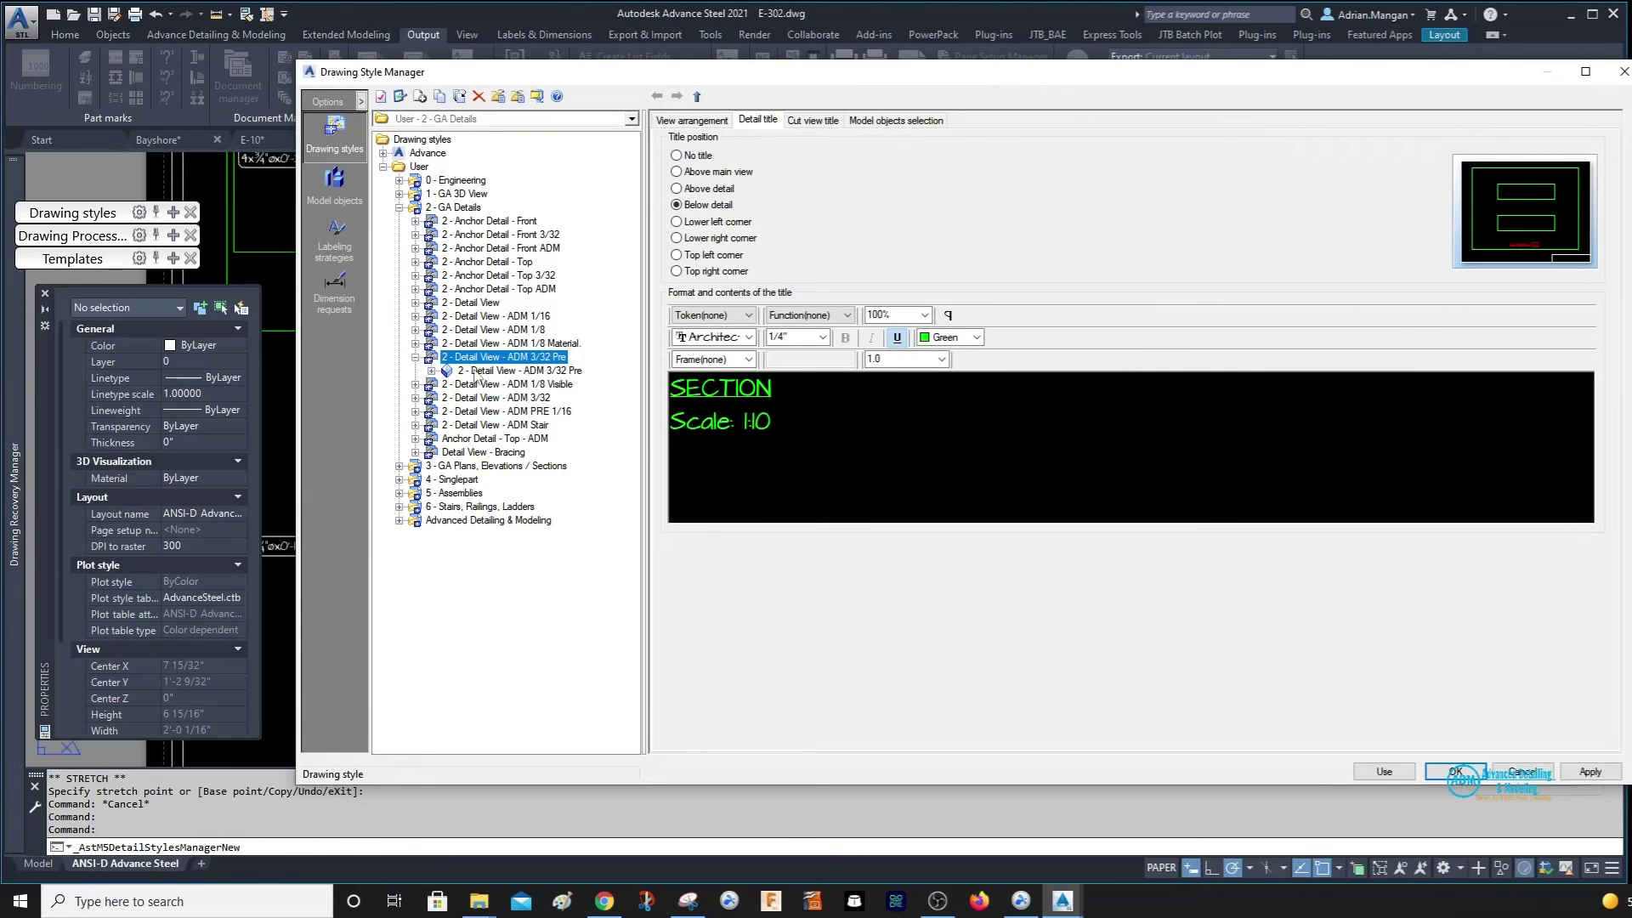
click(432, 372)
click(491, 400)
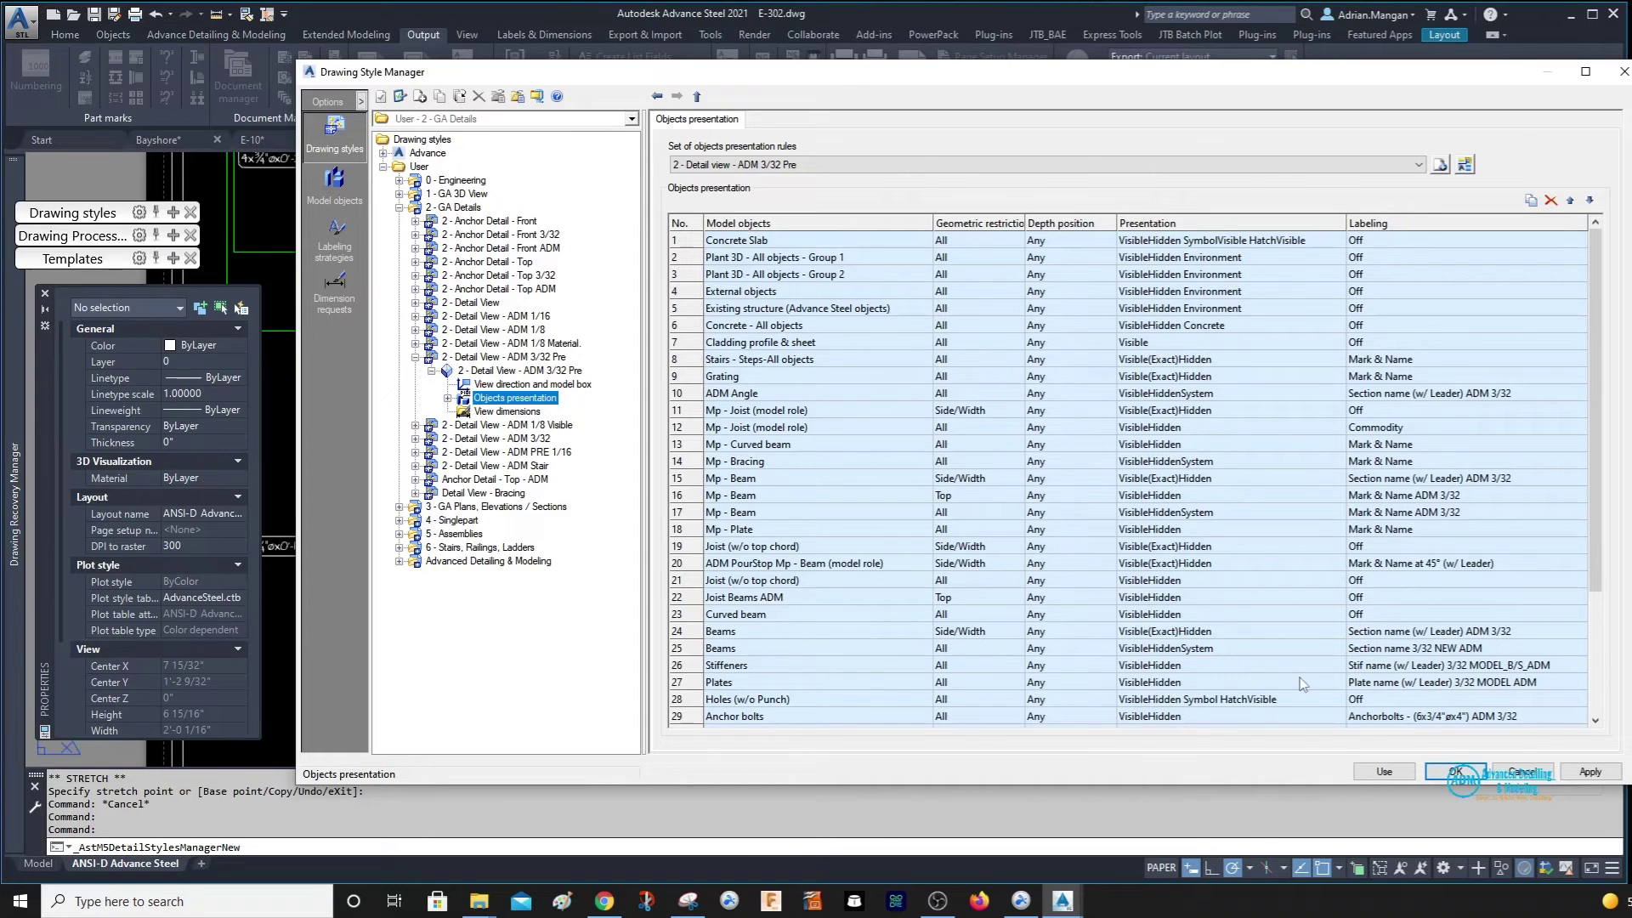
click(696, 666)
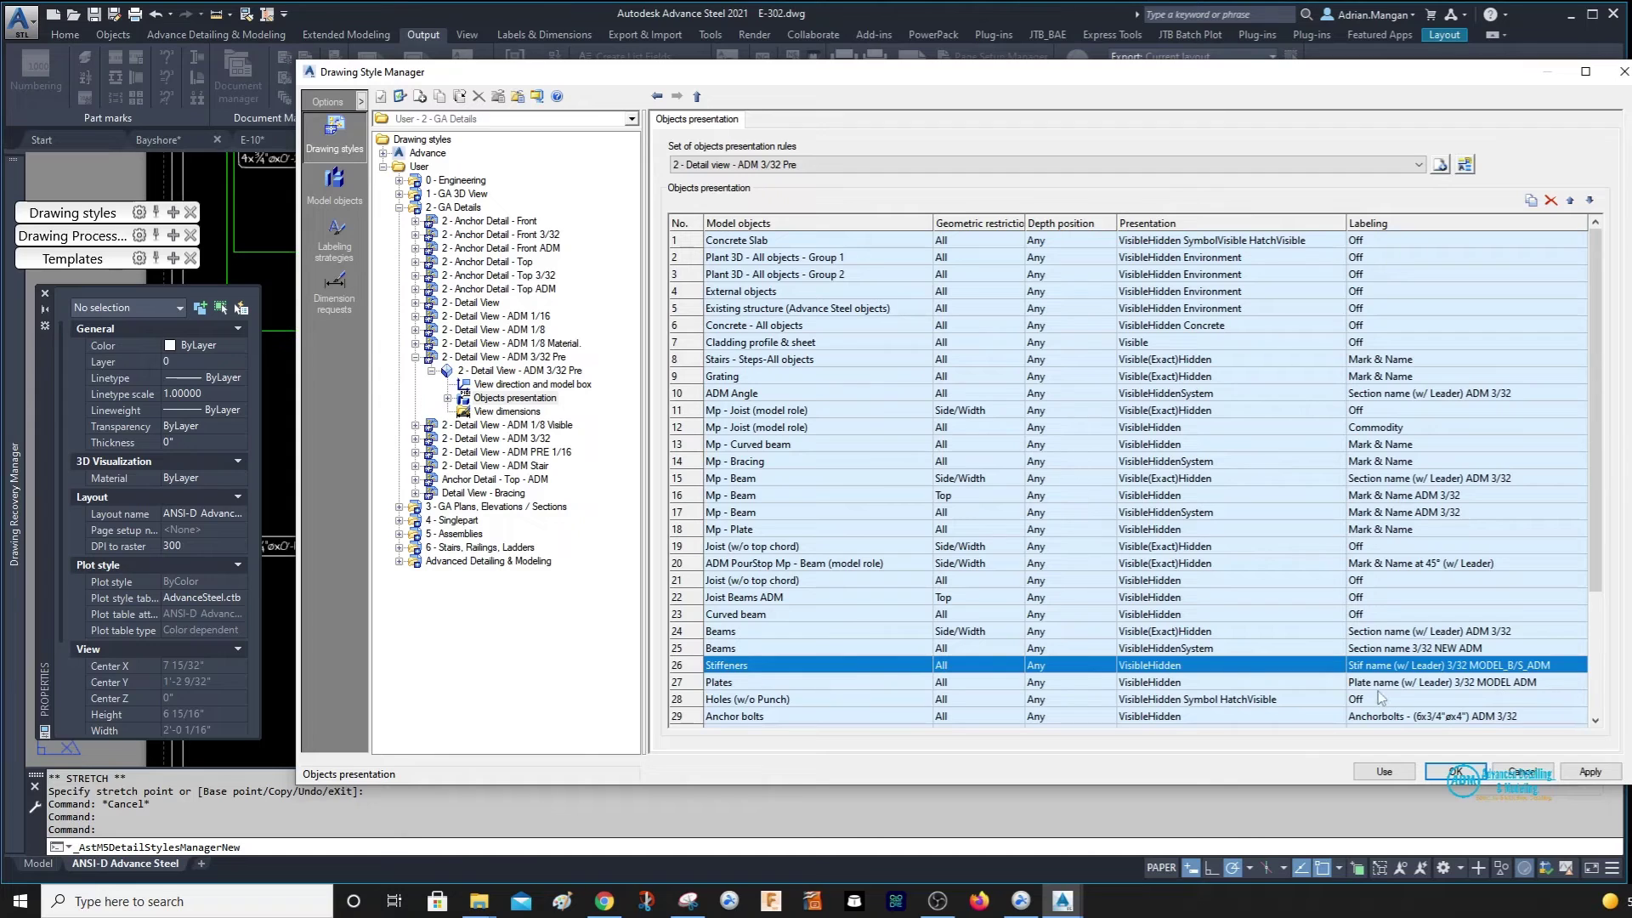
click(698, 685)
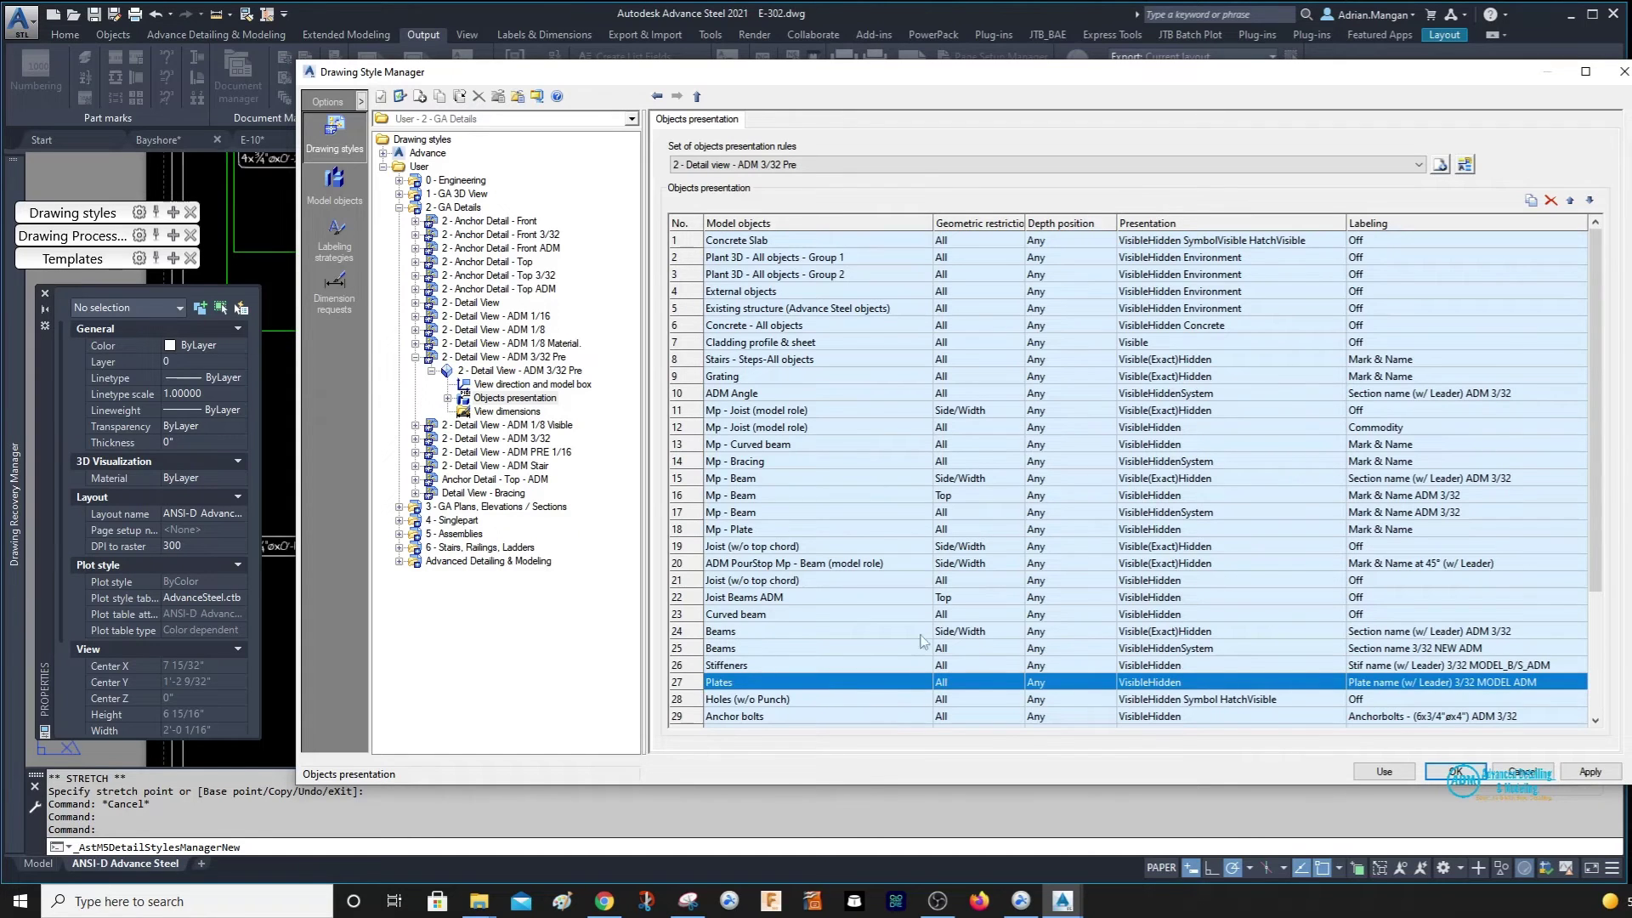
double_click(685, 685)
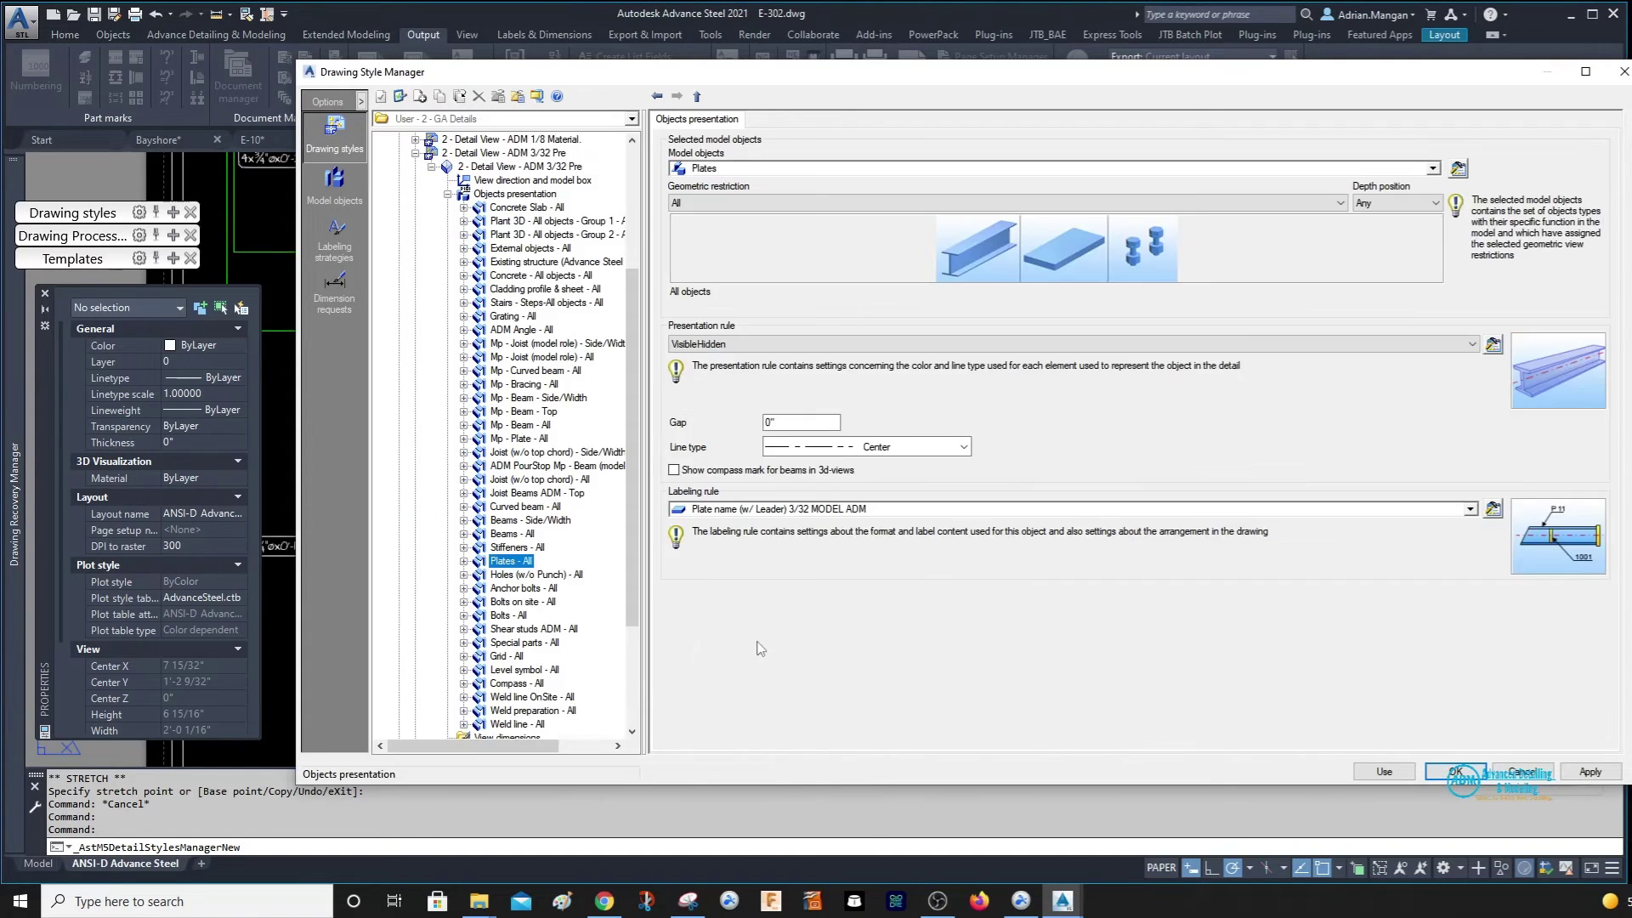
click(1494, 510)
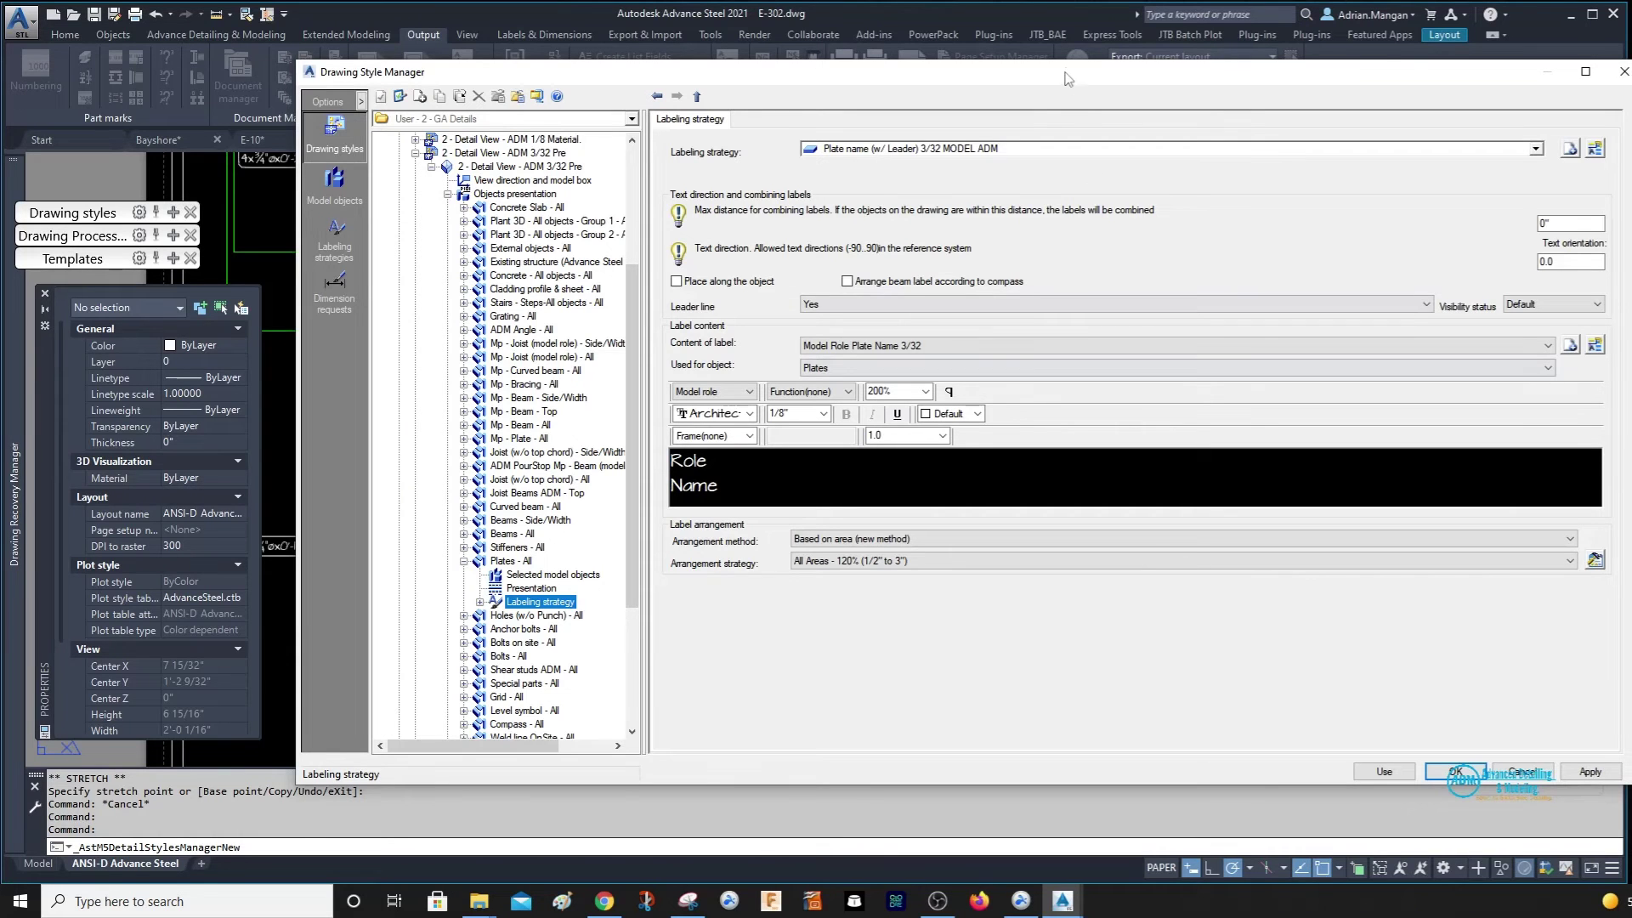
Compare the plate label's Role and Name content with the drawn shear plate labels, and view the Plates rule's selected model objects.
mouse_move(1067, 78)
mouse_down()
mouse_move(1238, 371)
mouse_move(1239, 615)
mouse_up()
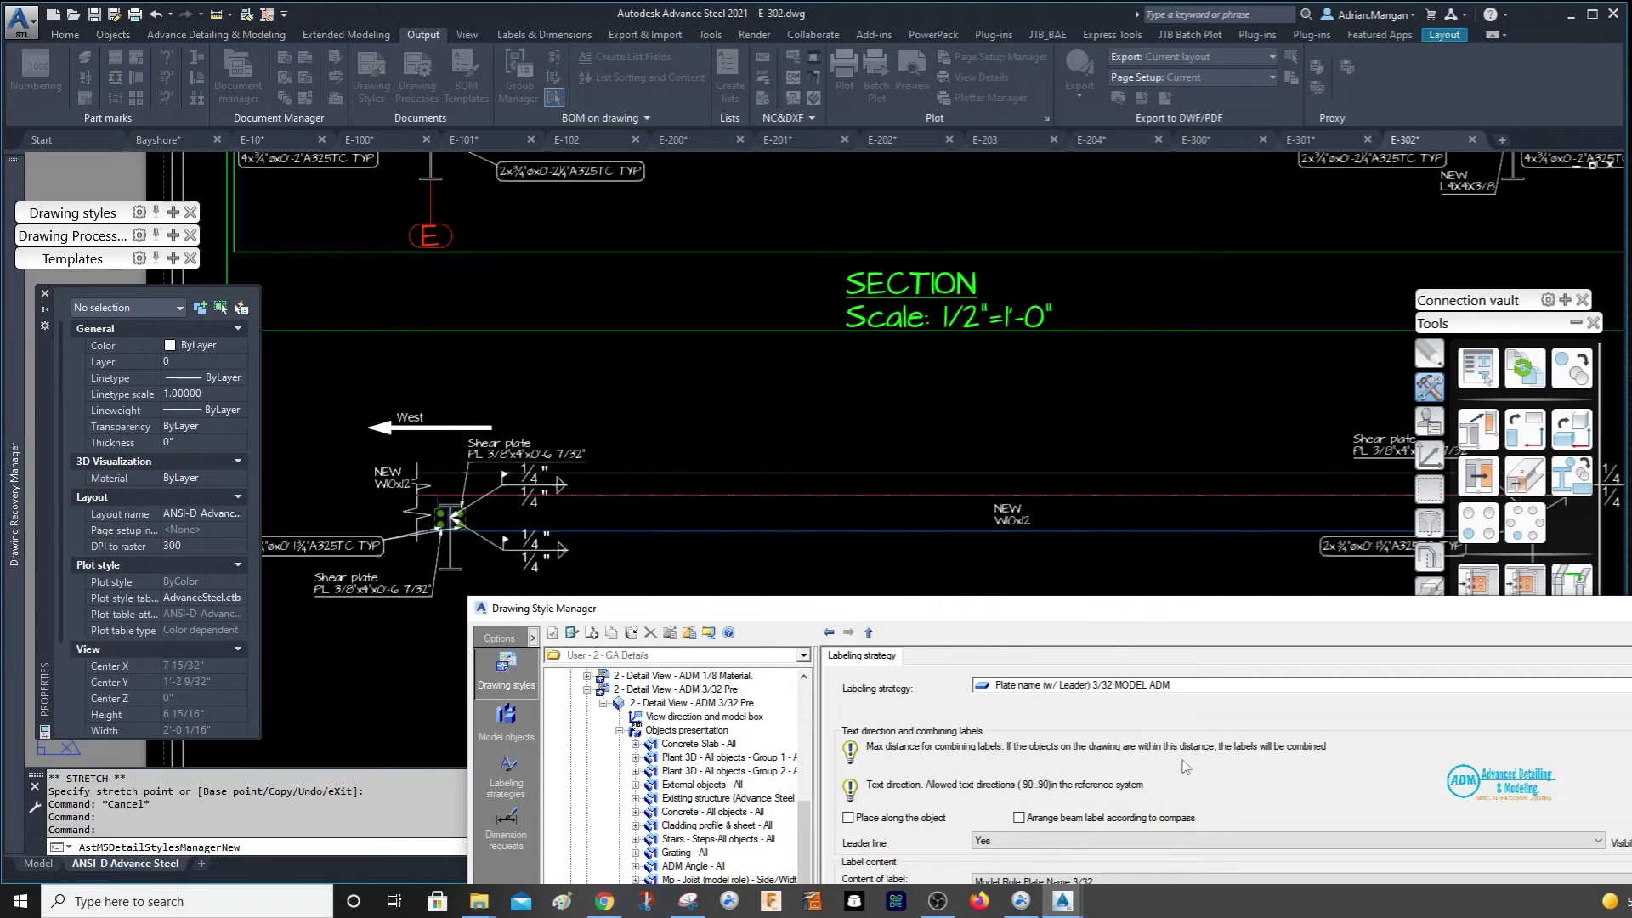
drag(1143, 618, 1084, 194)
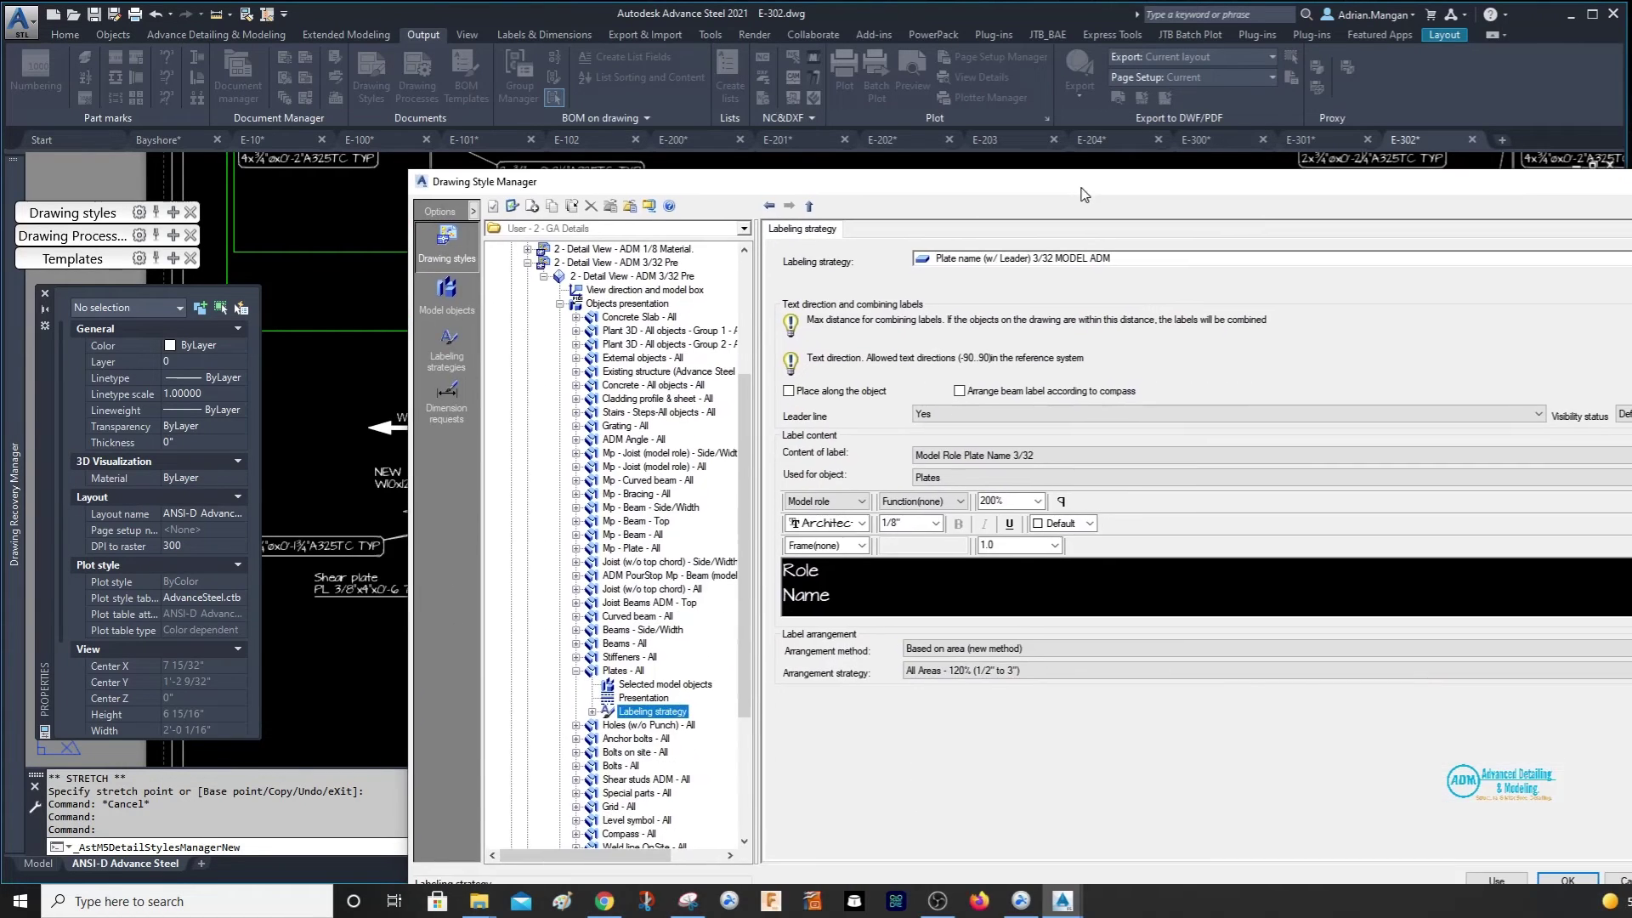
double_click(793, 562)
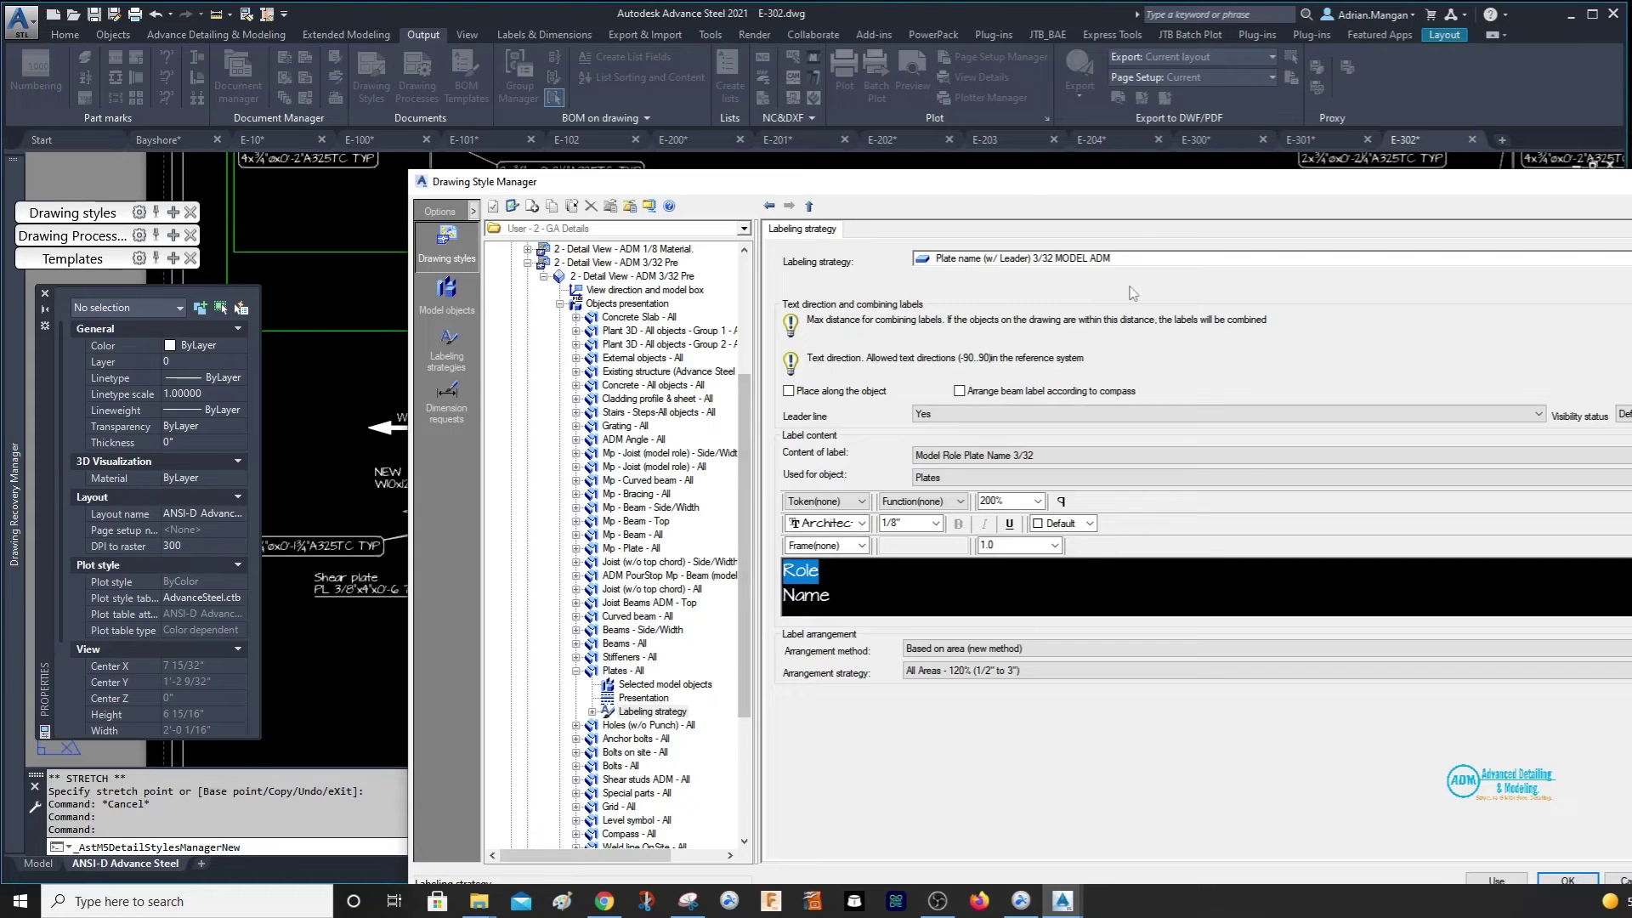
mouse_move(1136, 189)
mouse_down()
mouse_move(1631, 195)
mouse_move(1256, 70)
mouse_up()
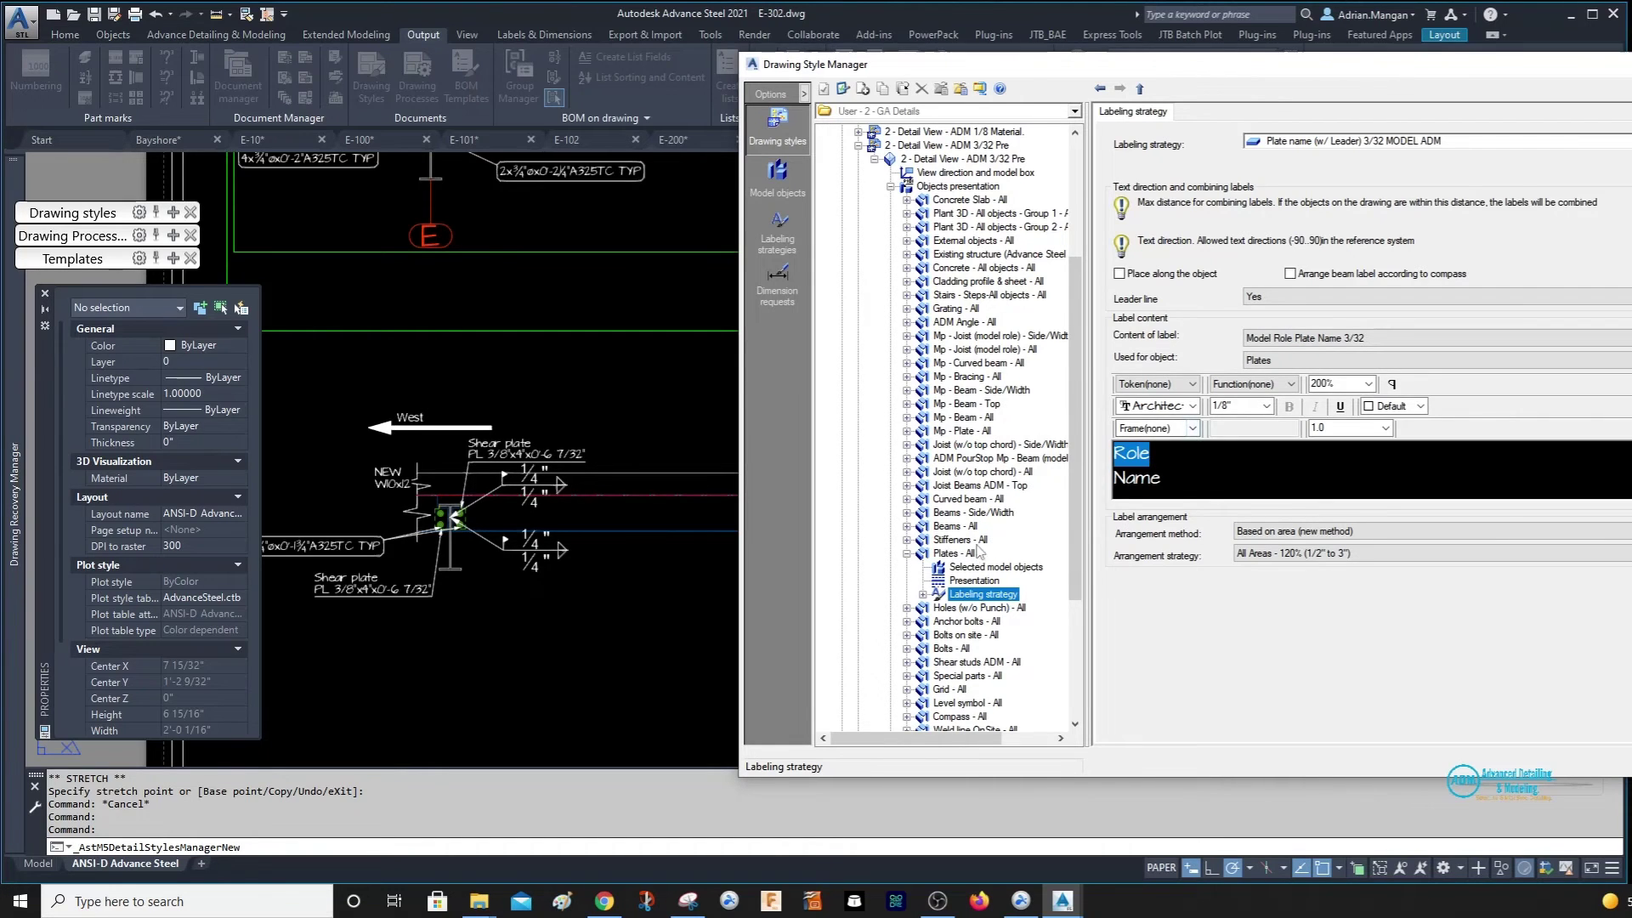
click(952, 554)
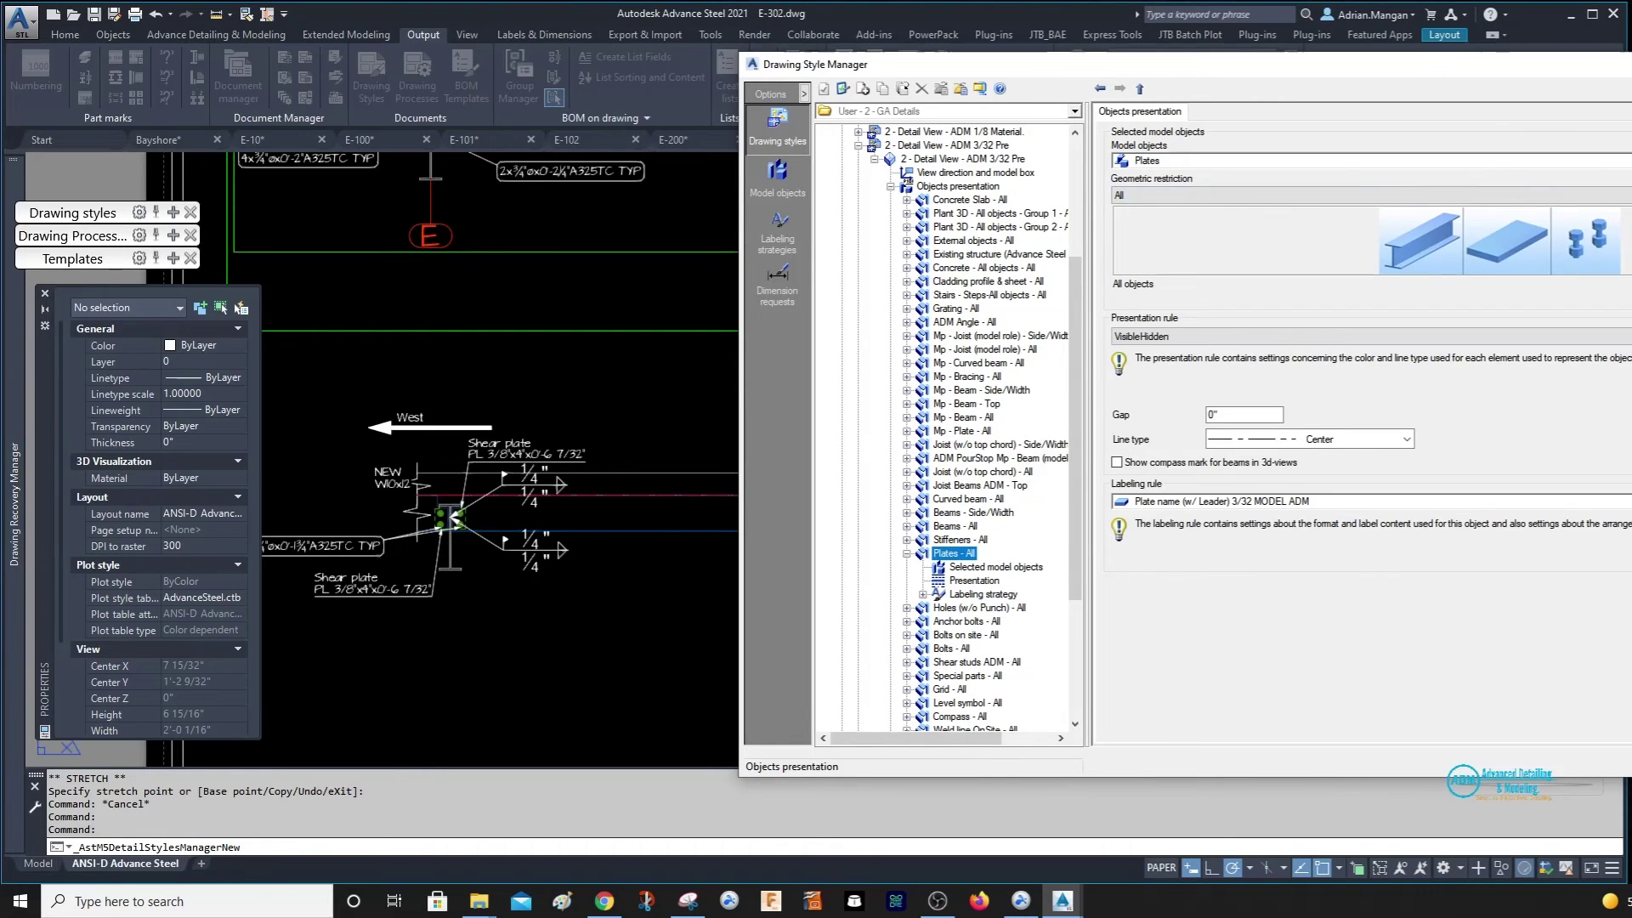
click(994, 567)
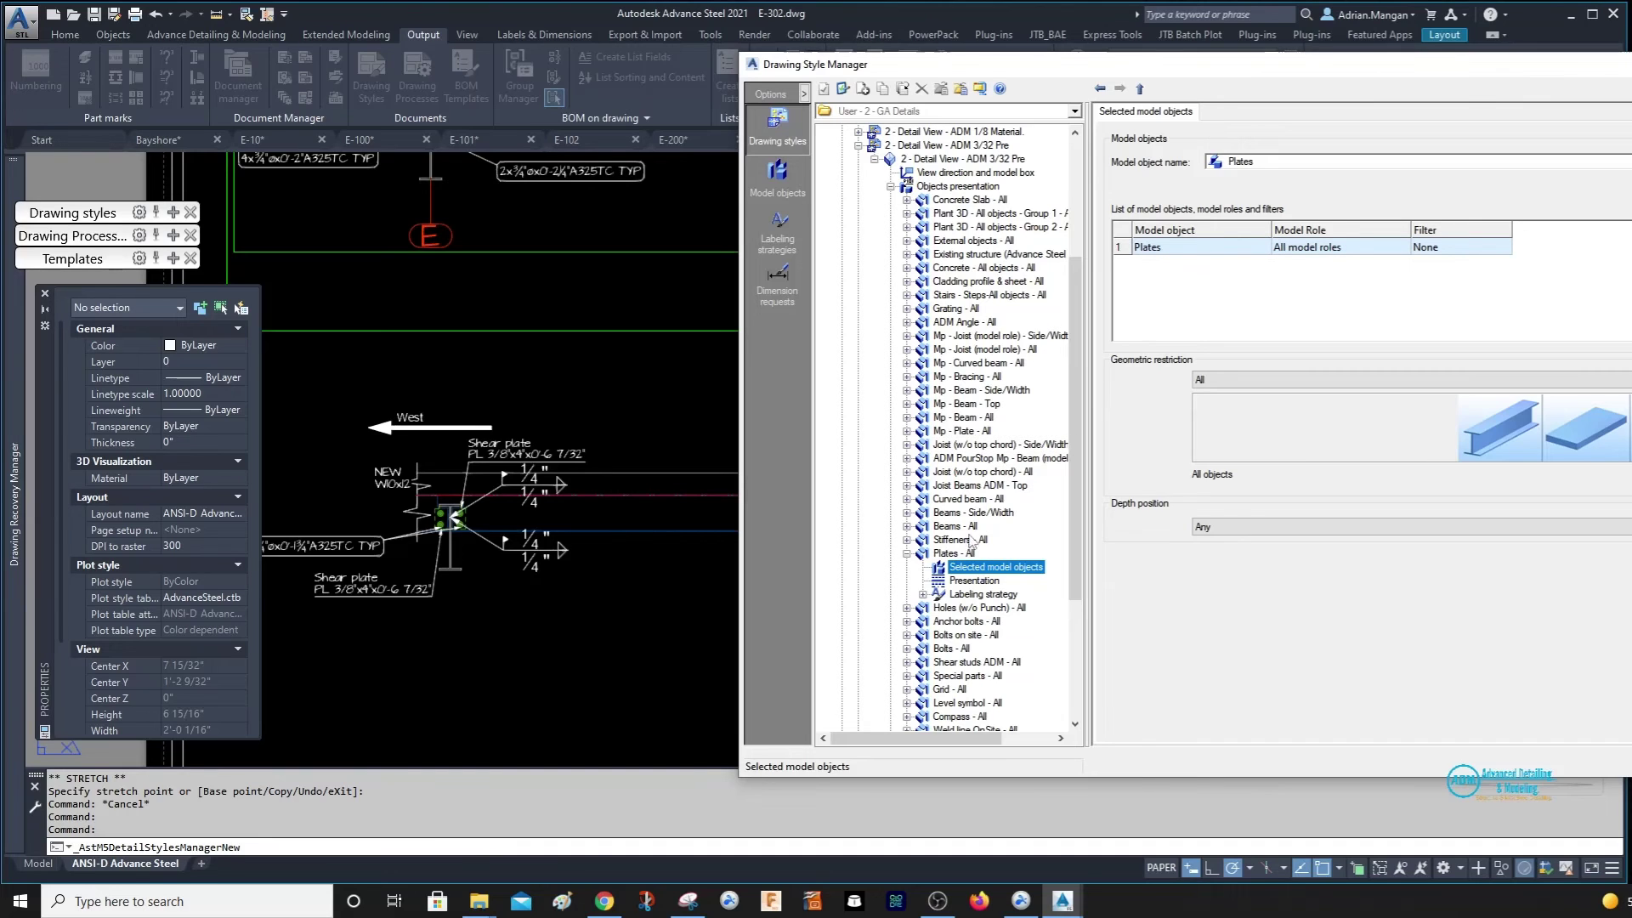
Replace the Role token in the Plates rule's label content with the fixed text SHEAR PLATES, keeping the Name line.
click(984, 594)
double_click(1130, 453)
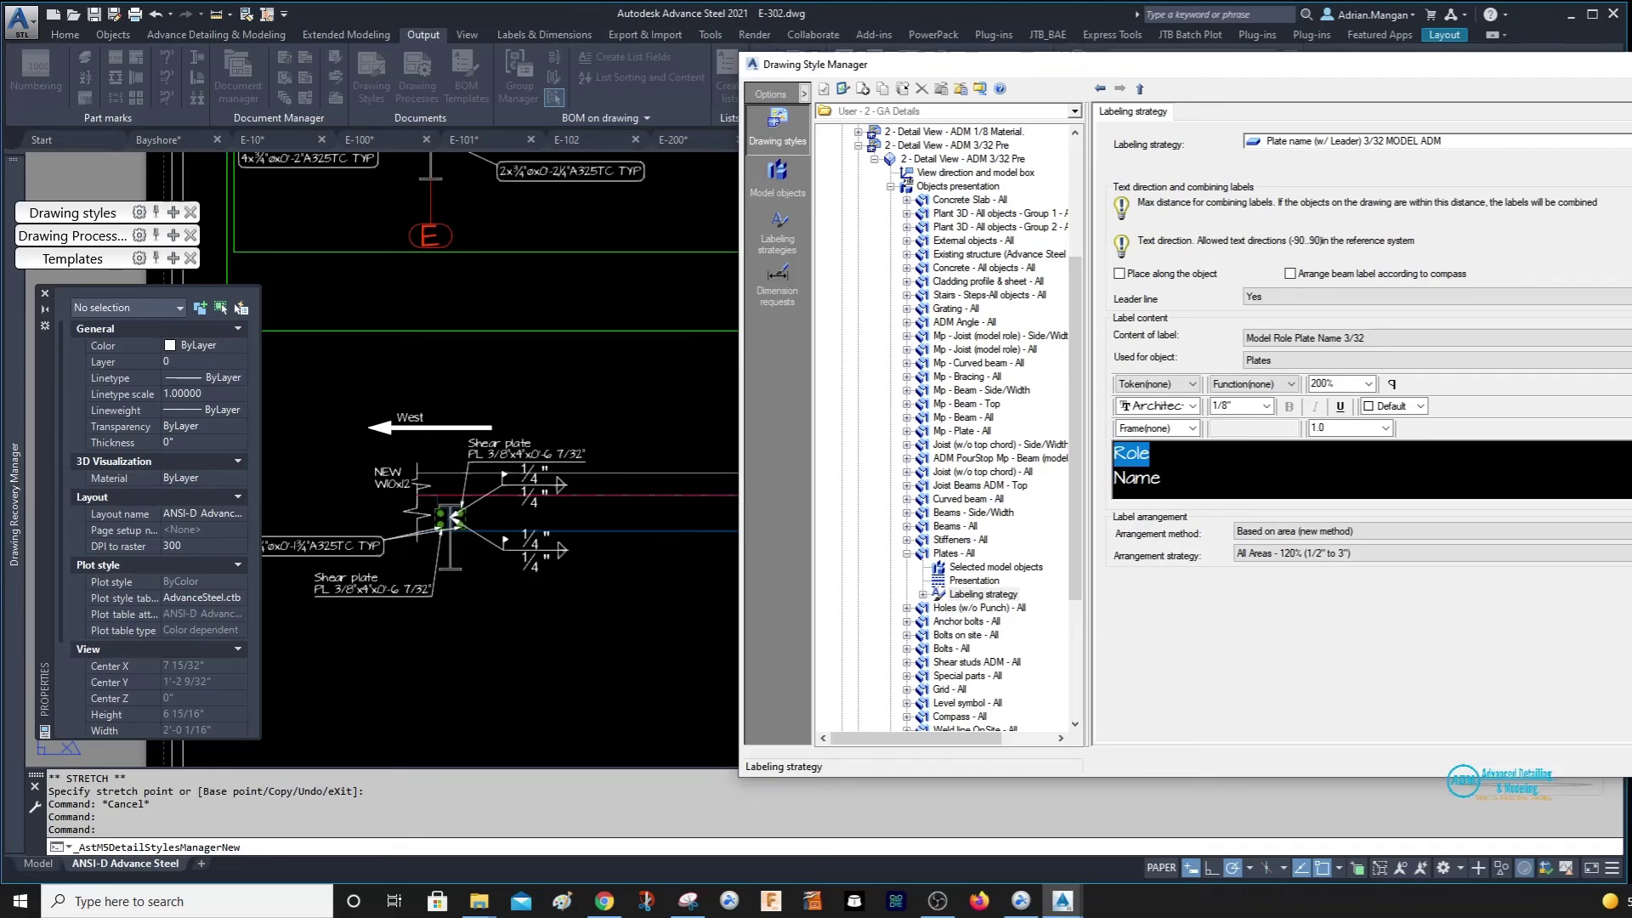
text(s)
text(SHEAR)
text( PLATES)
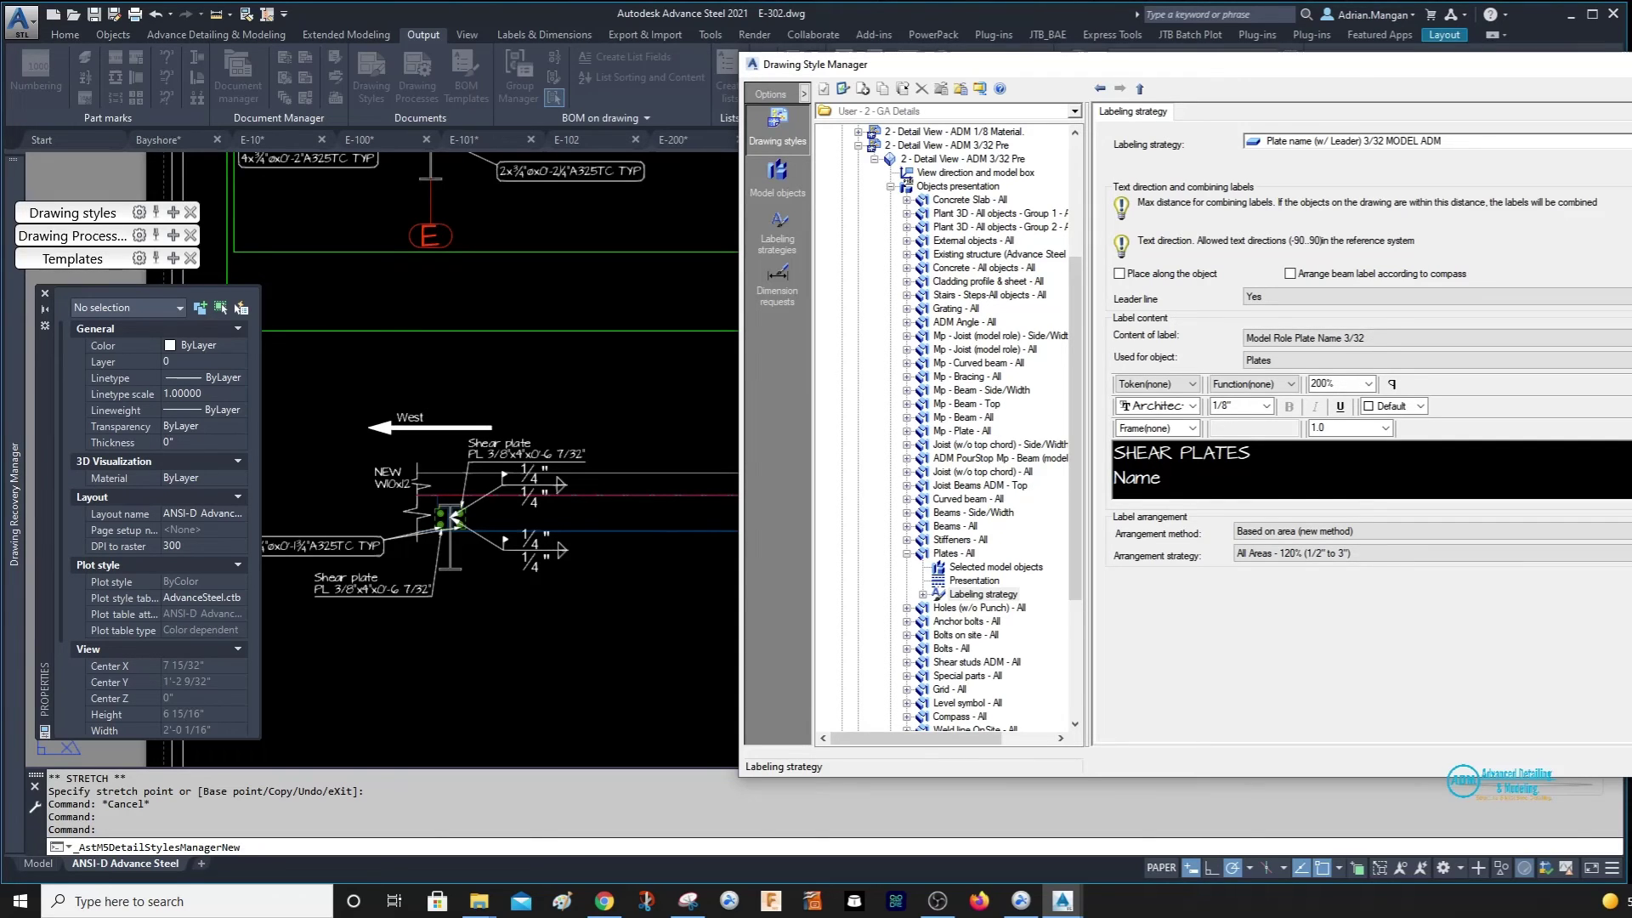
Update the lower section detail with the edited drawing style.
click(842, 88)
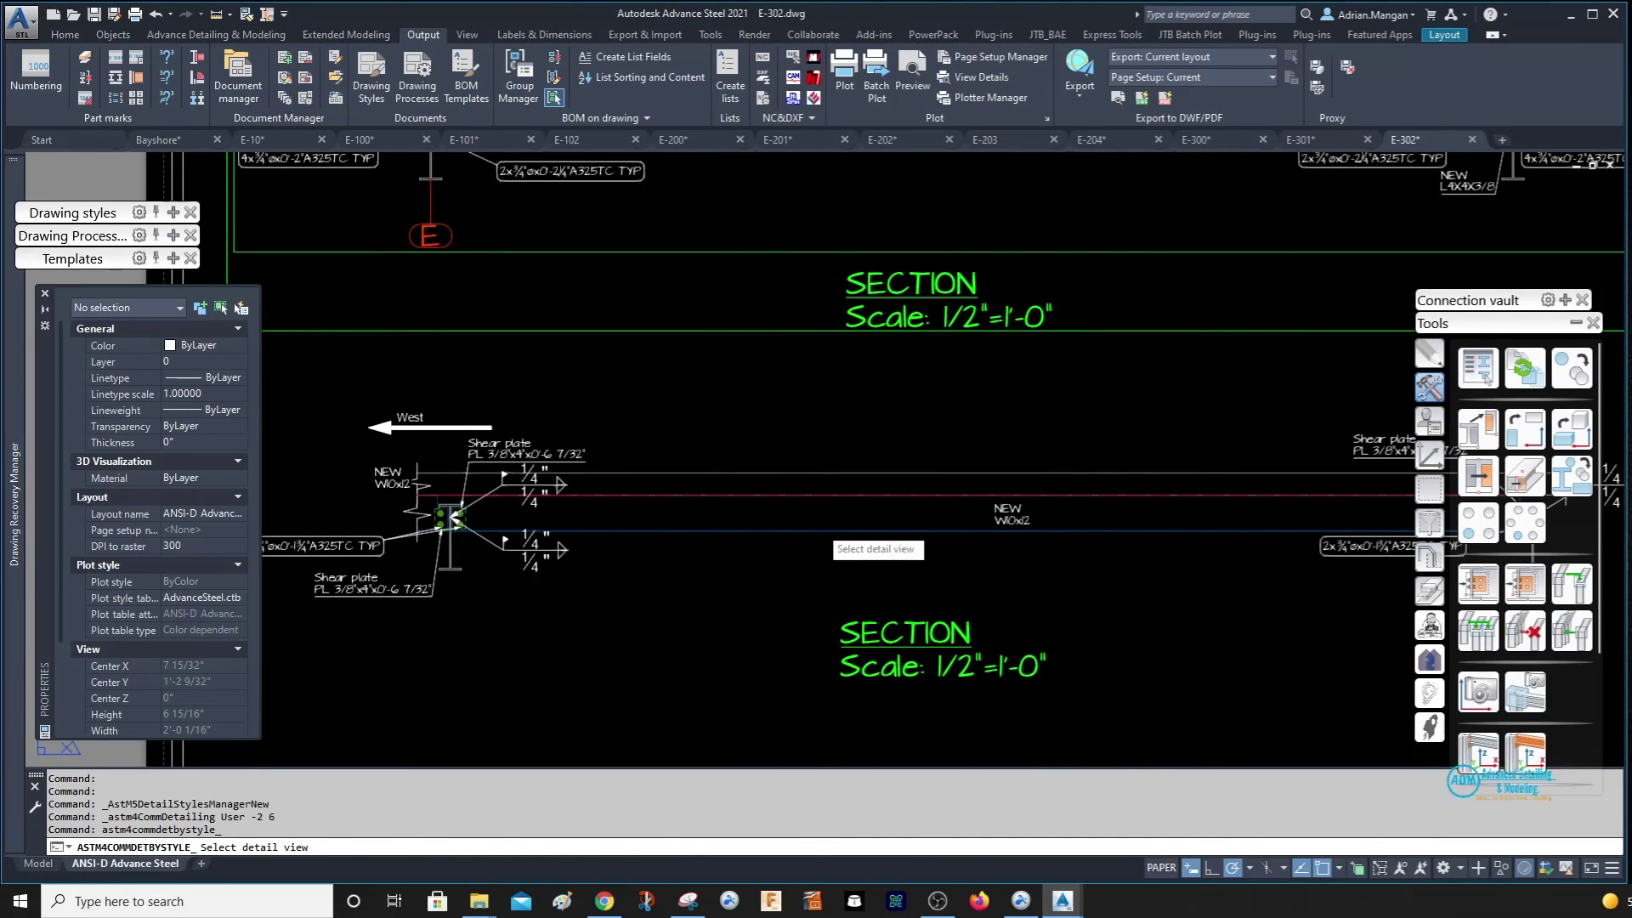
click(539, 354)
scroll(524, 508, up, 3)
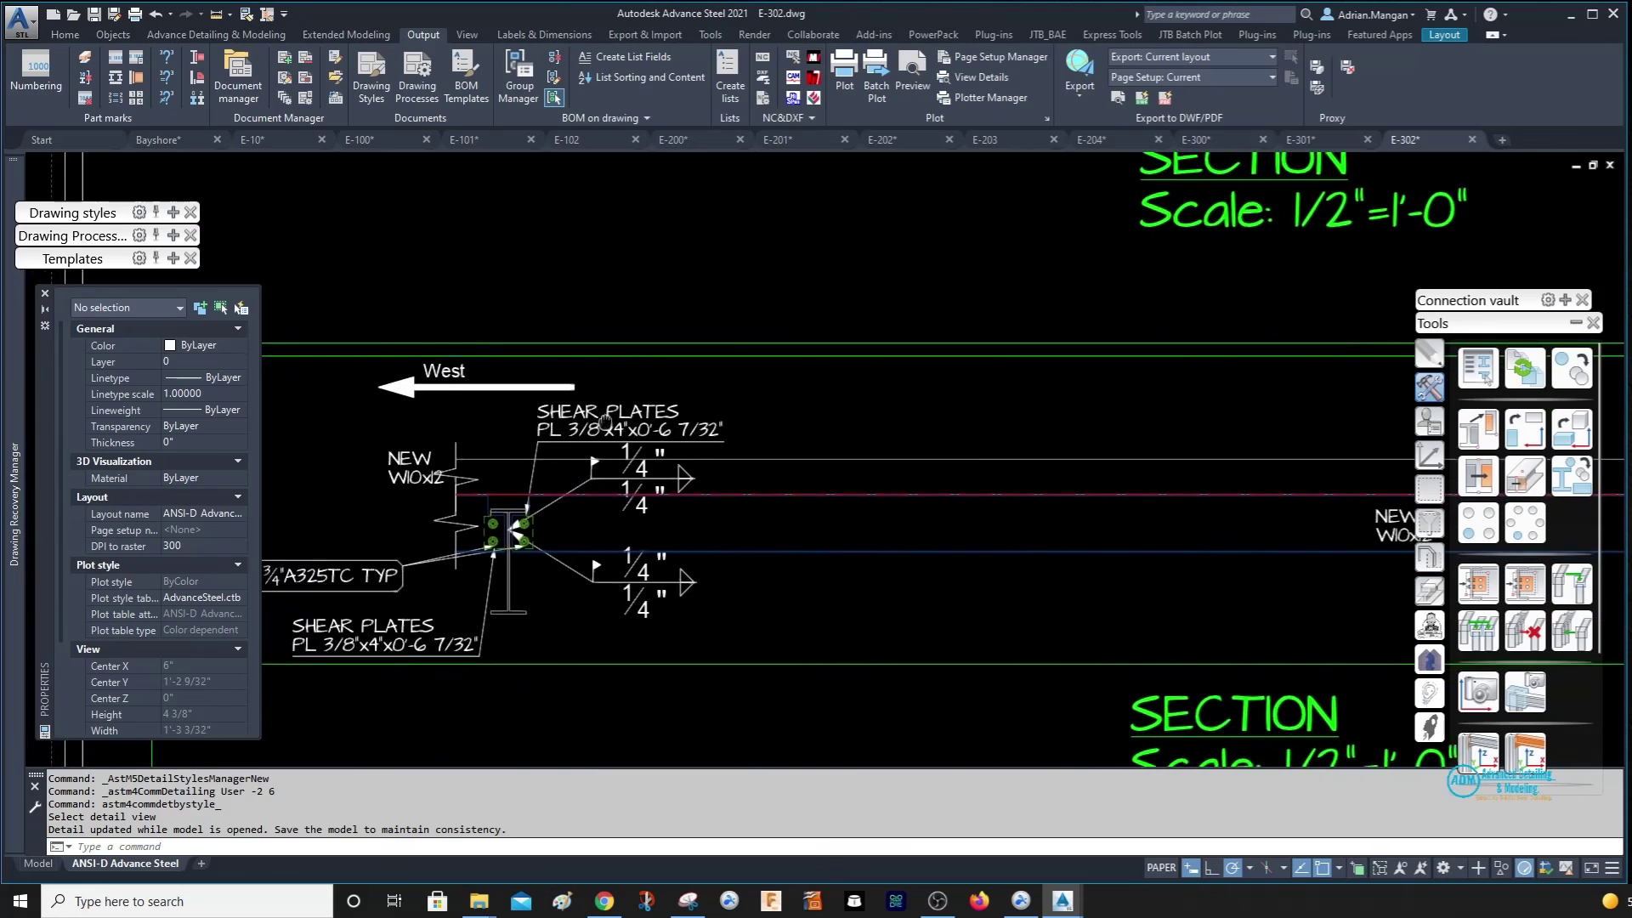
Examine the plate labels at both ends of the lower section and compare them with the upper section's labels.
scroll(605, 421, down, 2)
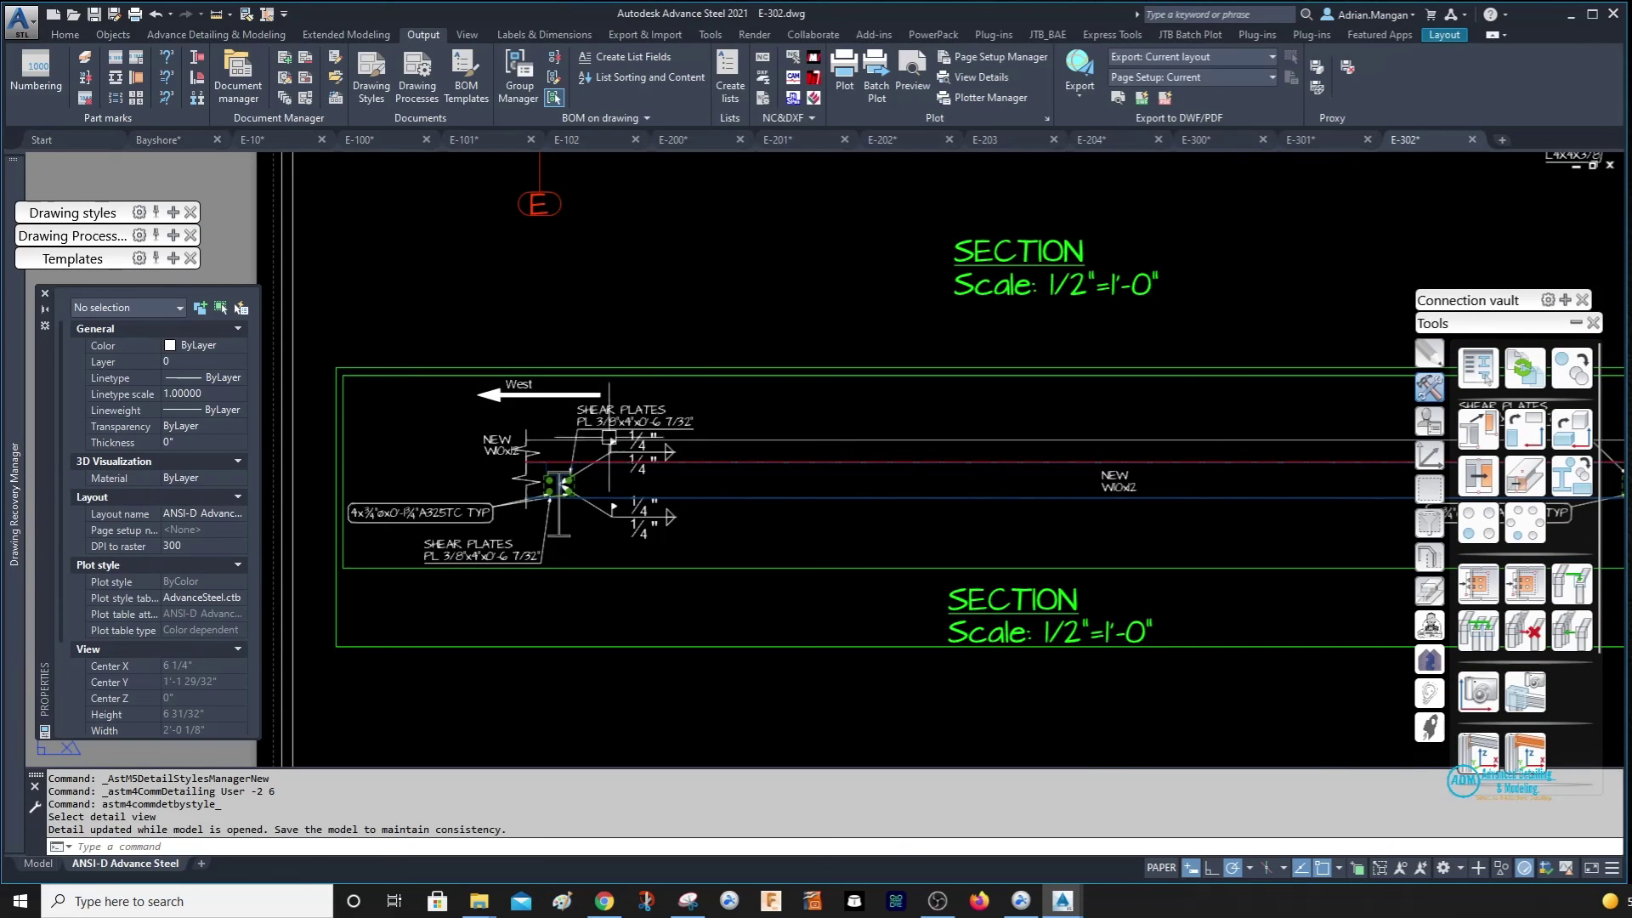
scroll(563, 487, up, 2)
scroll(563, 487, down, 2)
middle_drag(562, 486, 324, 483)
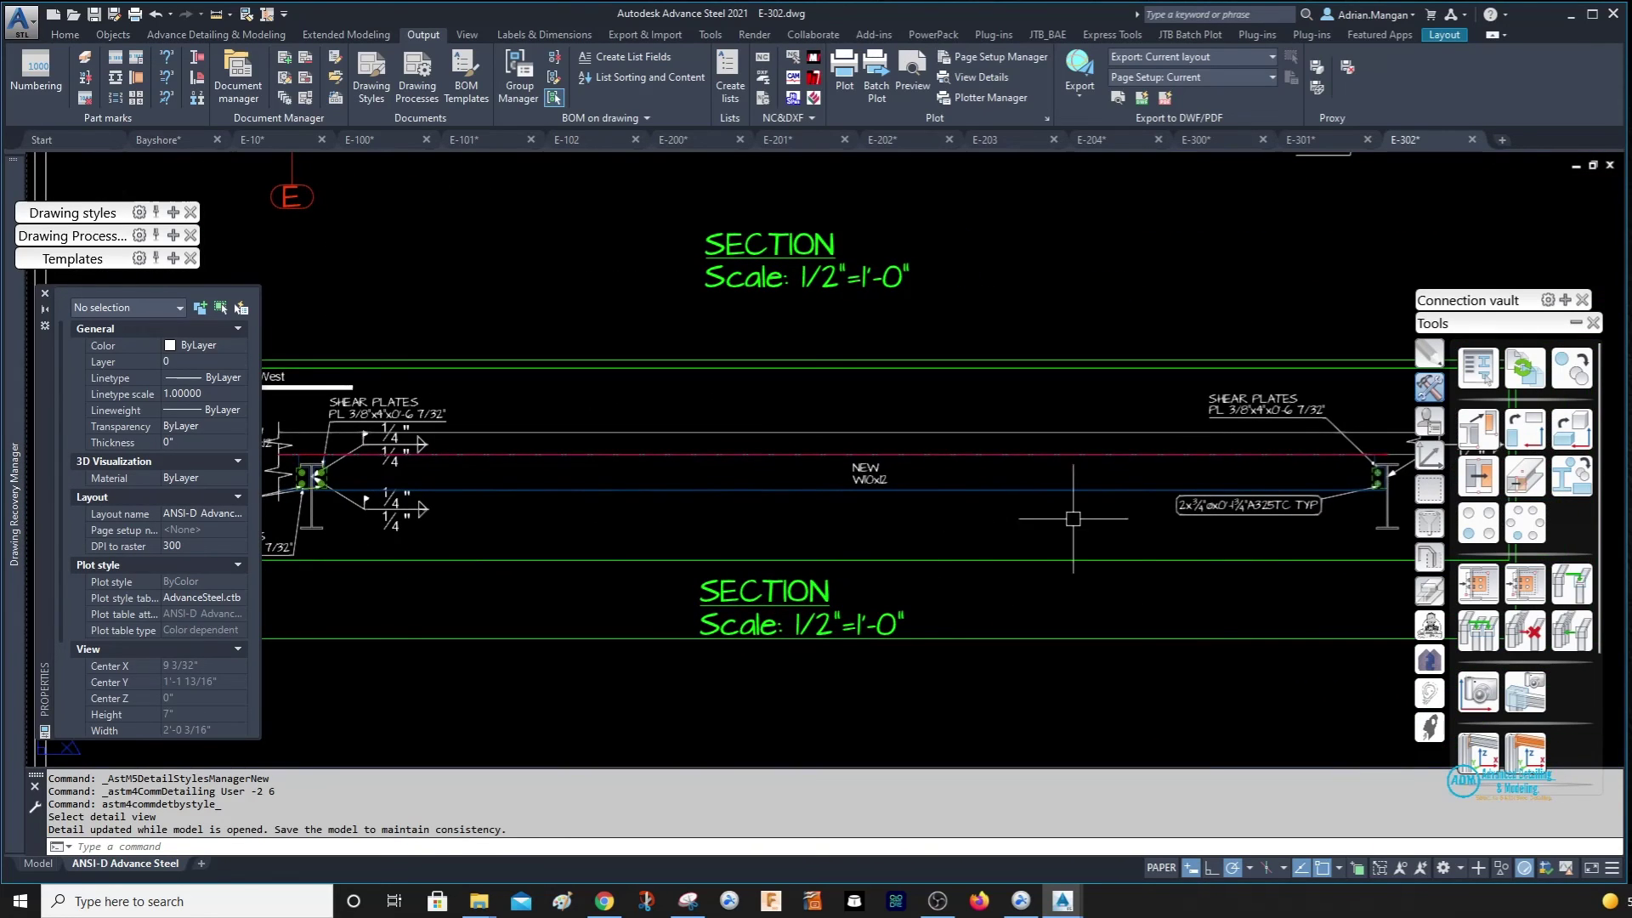
scroll(964, 466, down, 2)
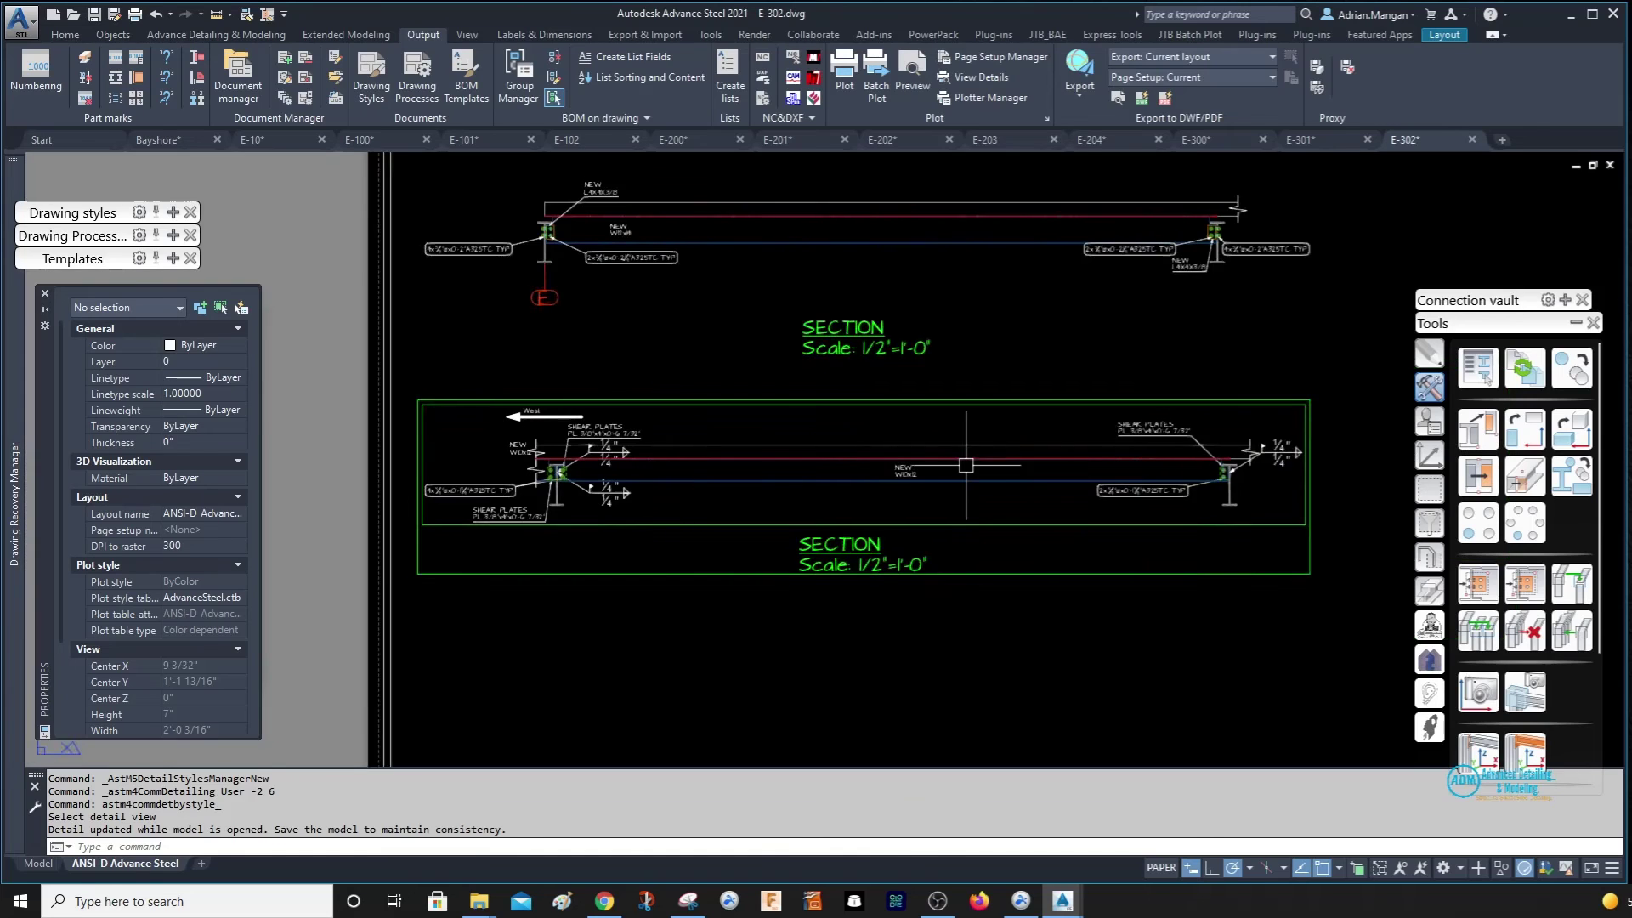
scroll(948, 391, up, 1)
scroll(955, 416, down, 1)
middle_drag(955, 416, 954, 426)
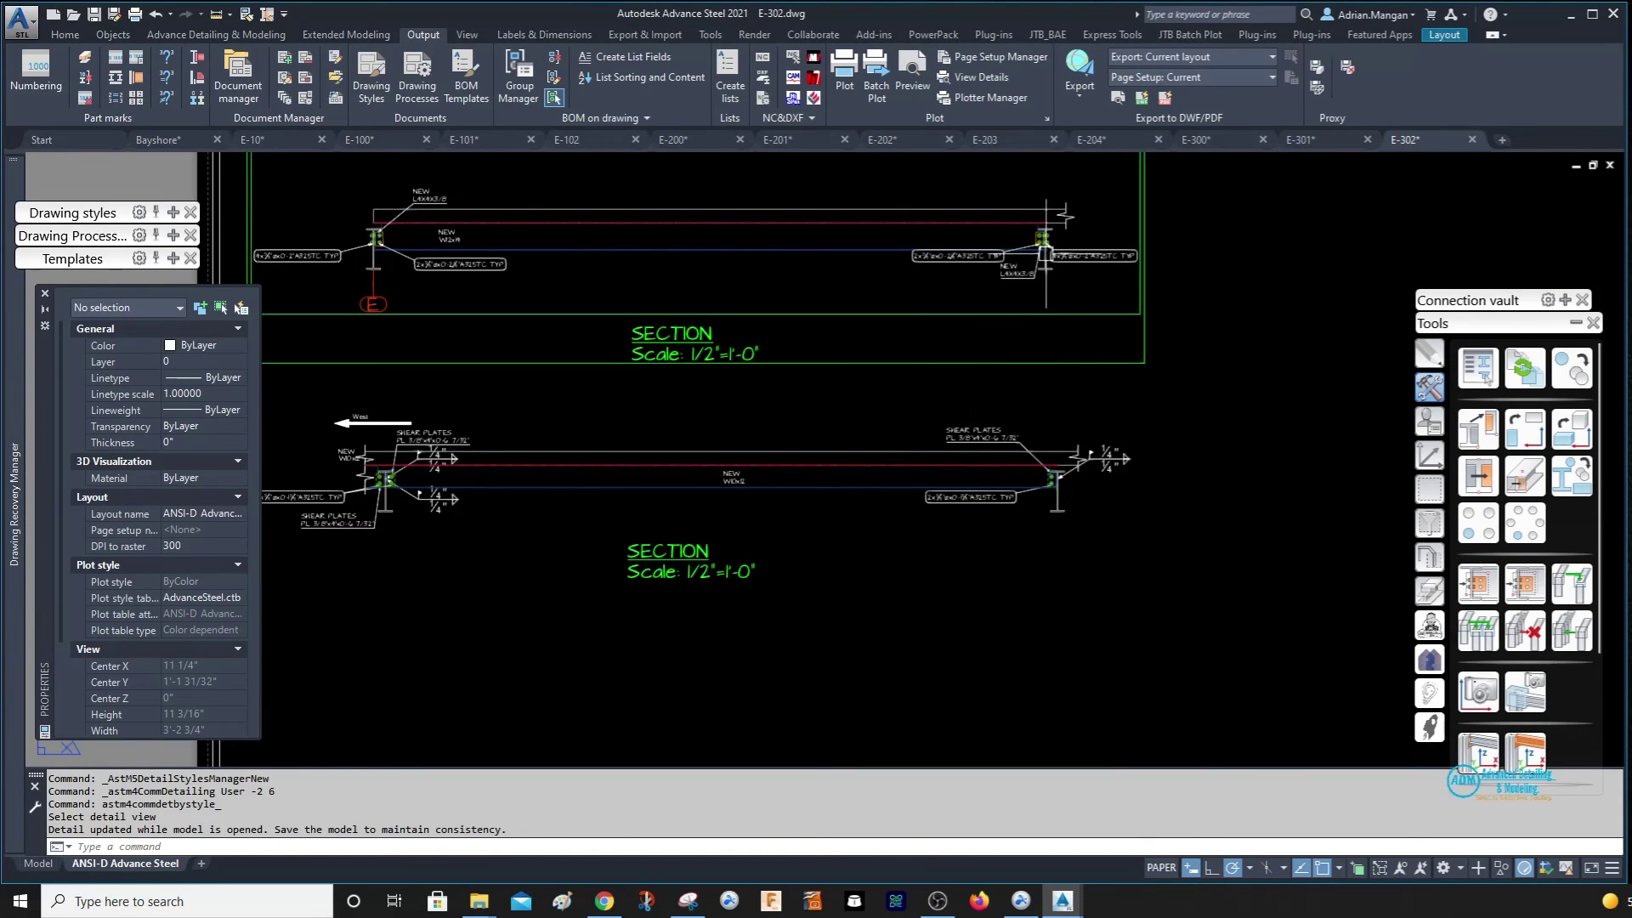
scroll(1033, 365, up, 2)
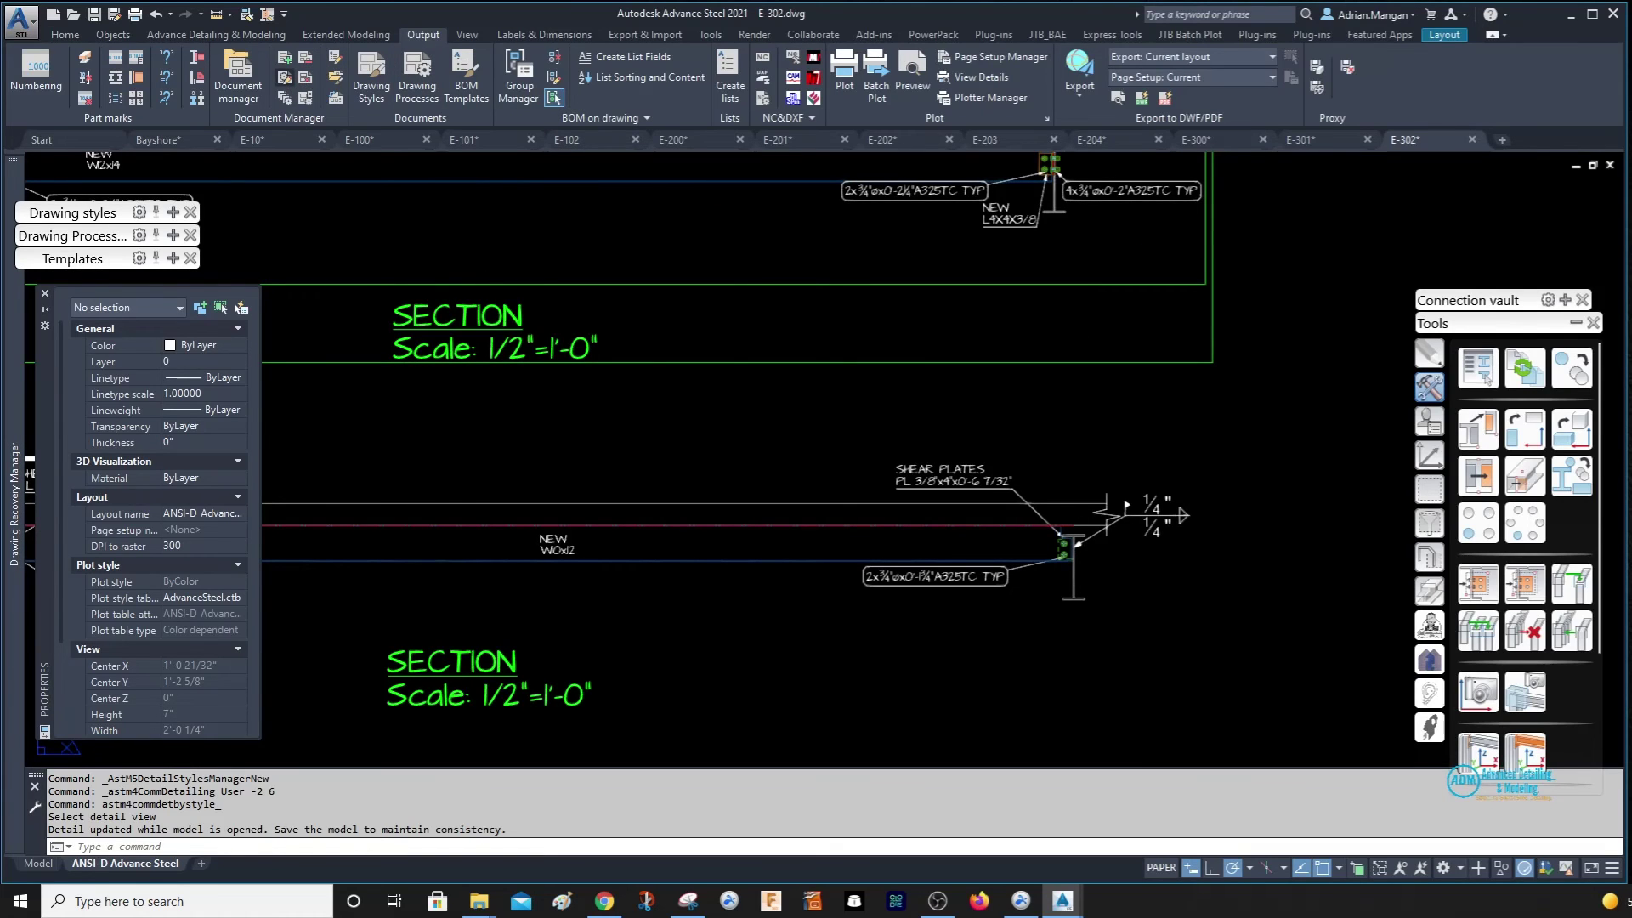
Replace the SHEAR PLATES text in the Plates rule's label content with the Model role token in the Drawing Style Manager.
click(371, 85)
click(1250, 453)
key(shift+Home)
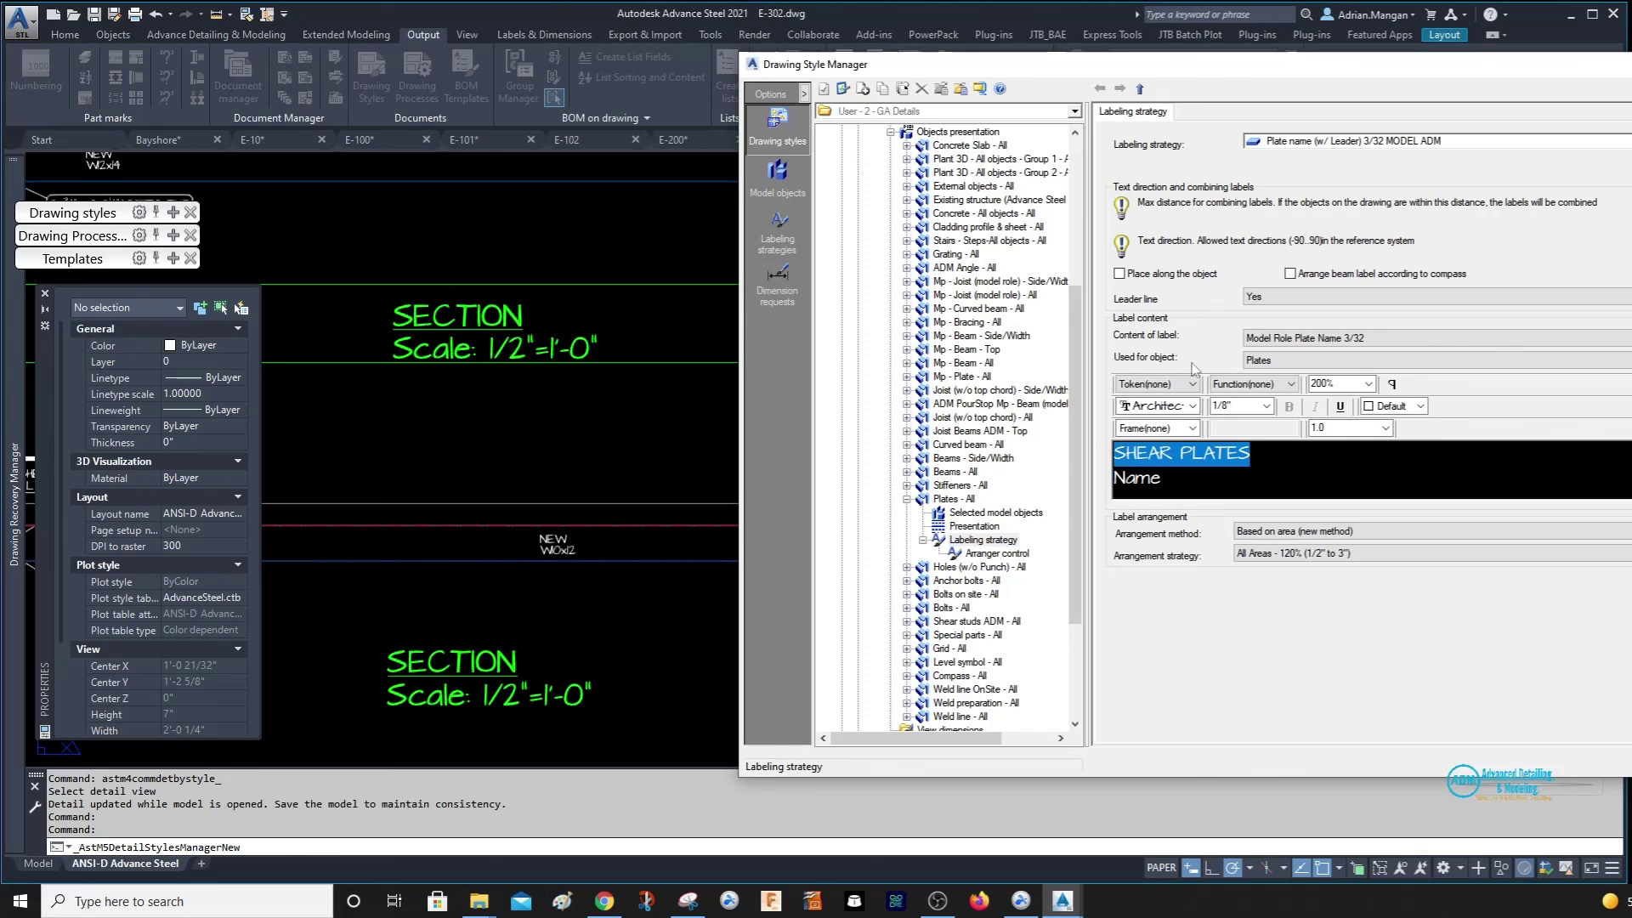
click(1193, 384)
drag(1249, 510, 1237, 670)
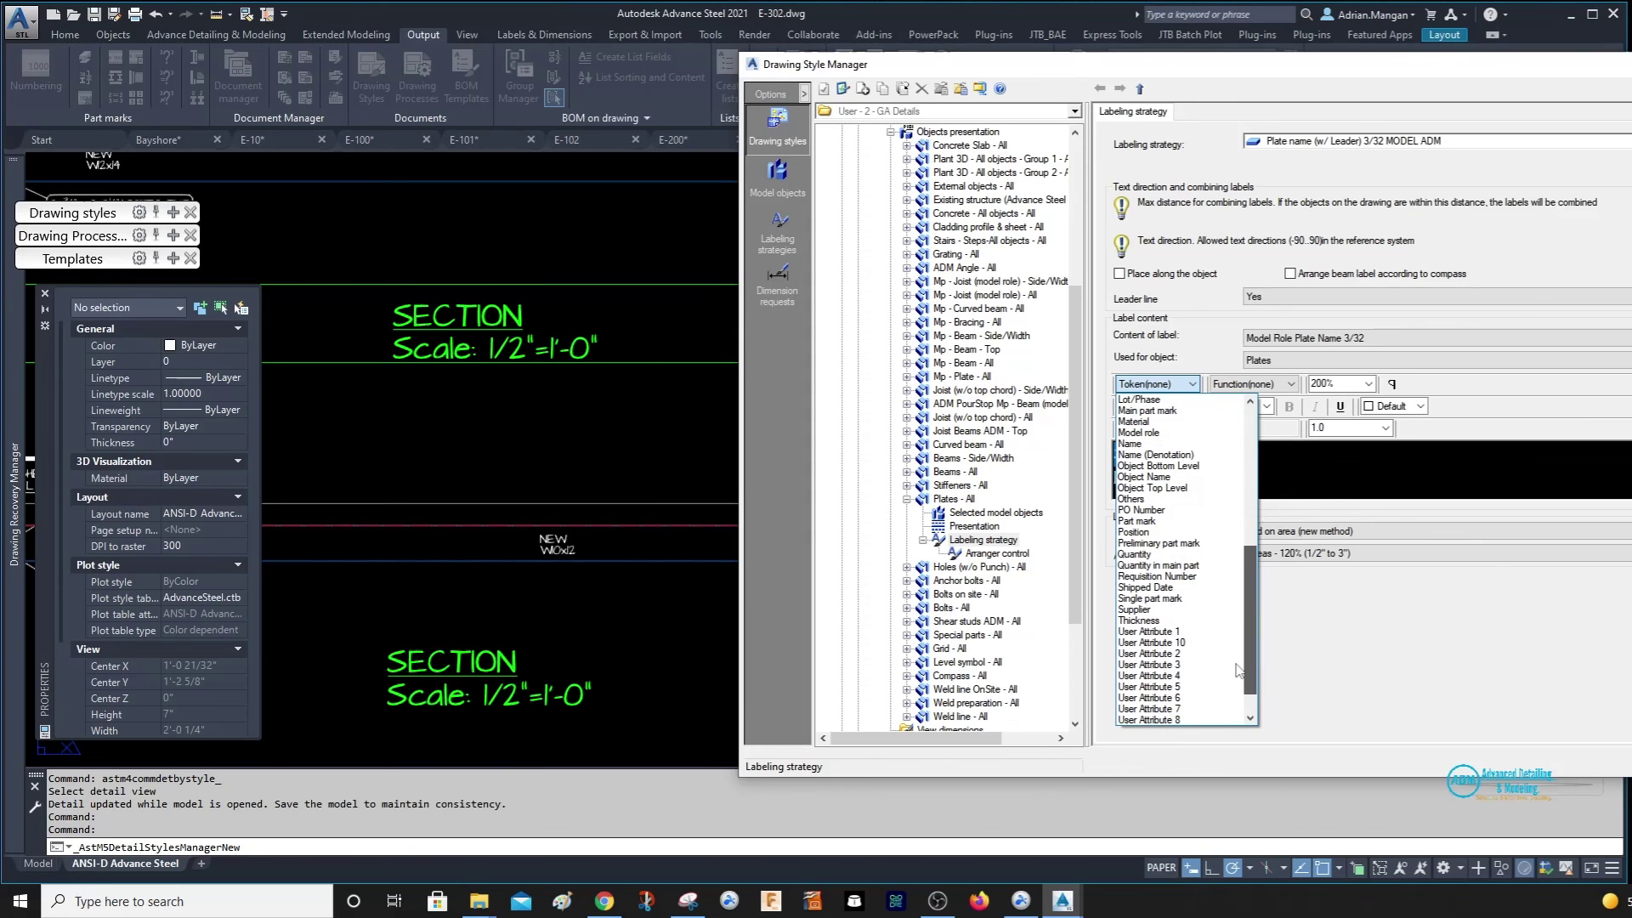
click(1184, 434)
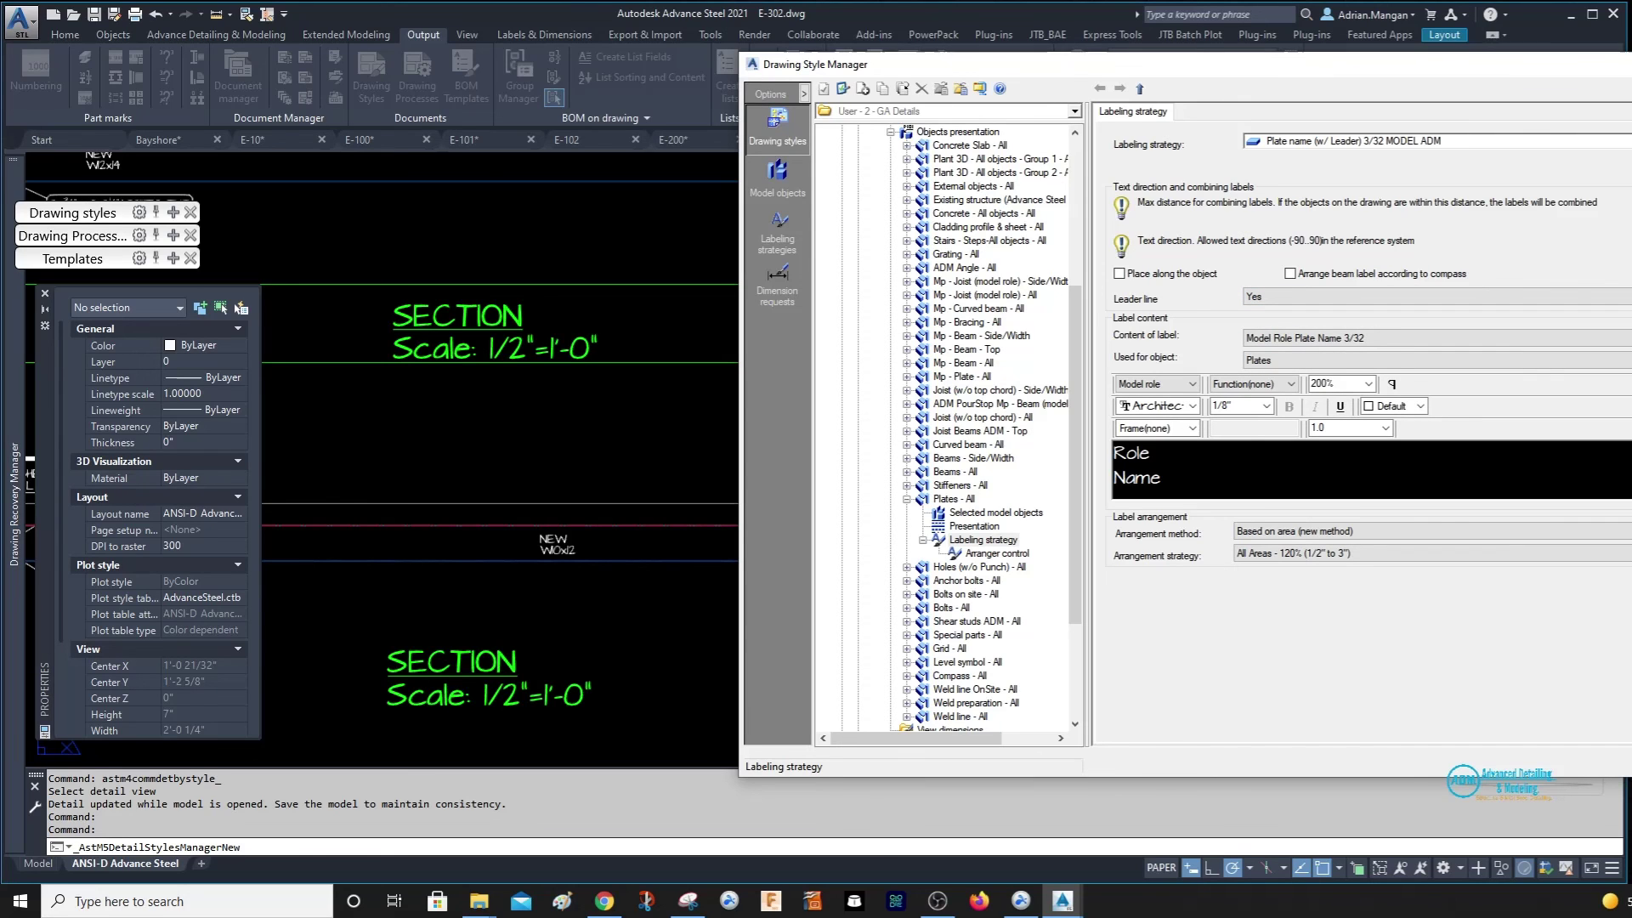
drag(1272, 70, 698, 83)
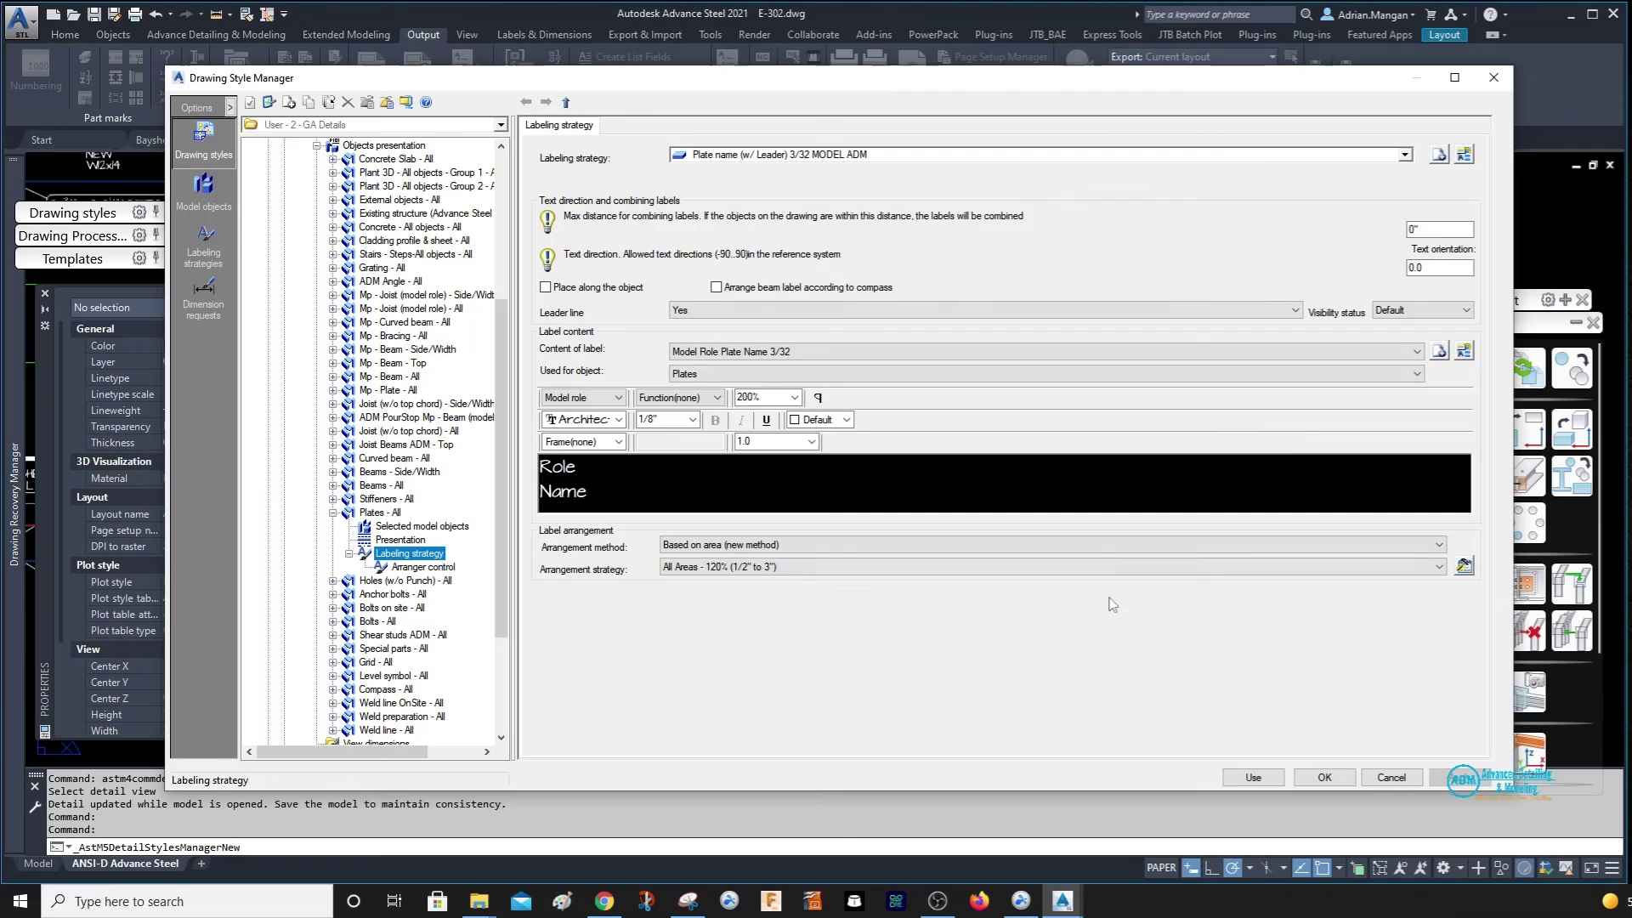